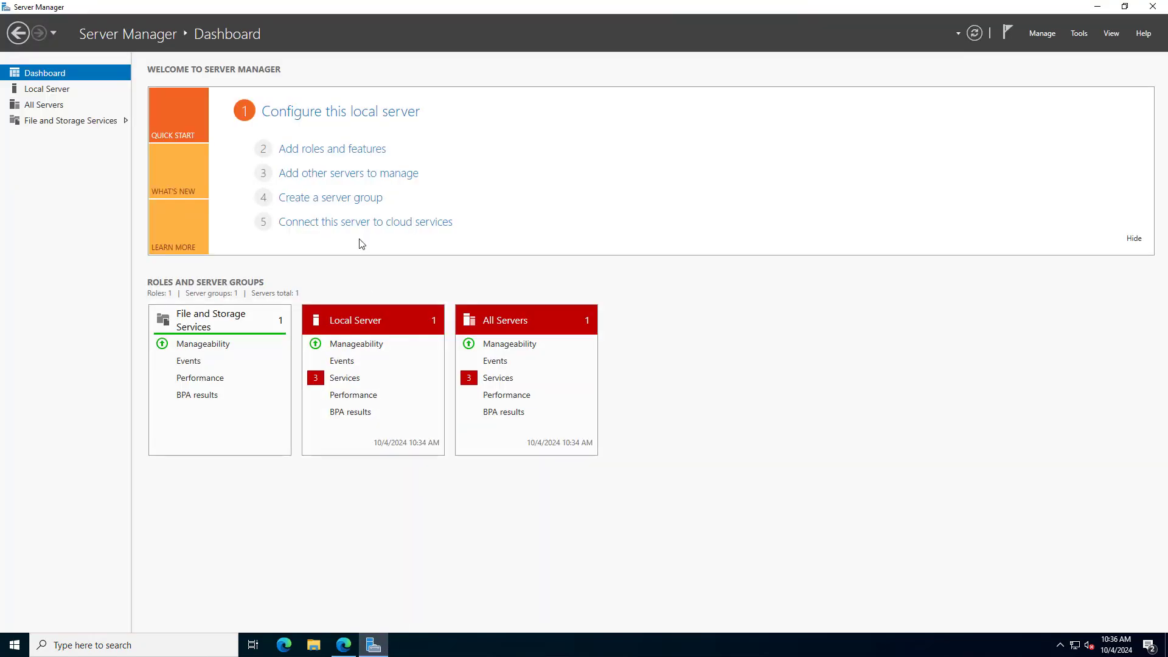
In Add Roles and Features, select the Windows Deployment Services role with its management tools
left_click(351, 153)
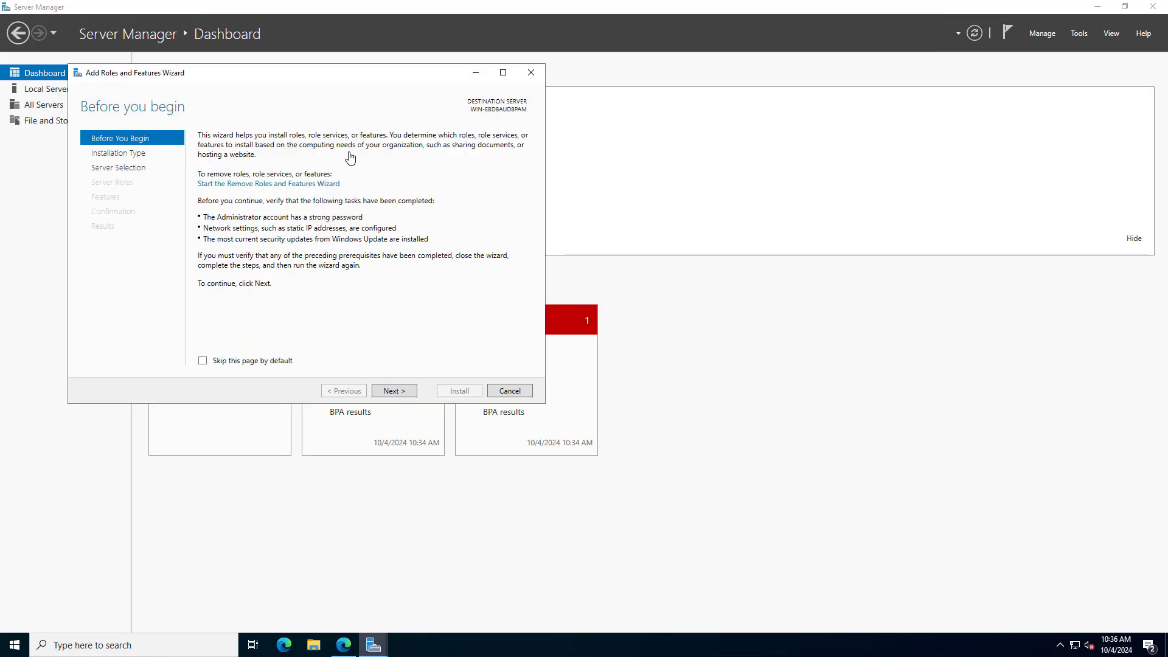
left_click(392, 390)
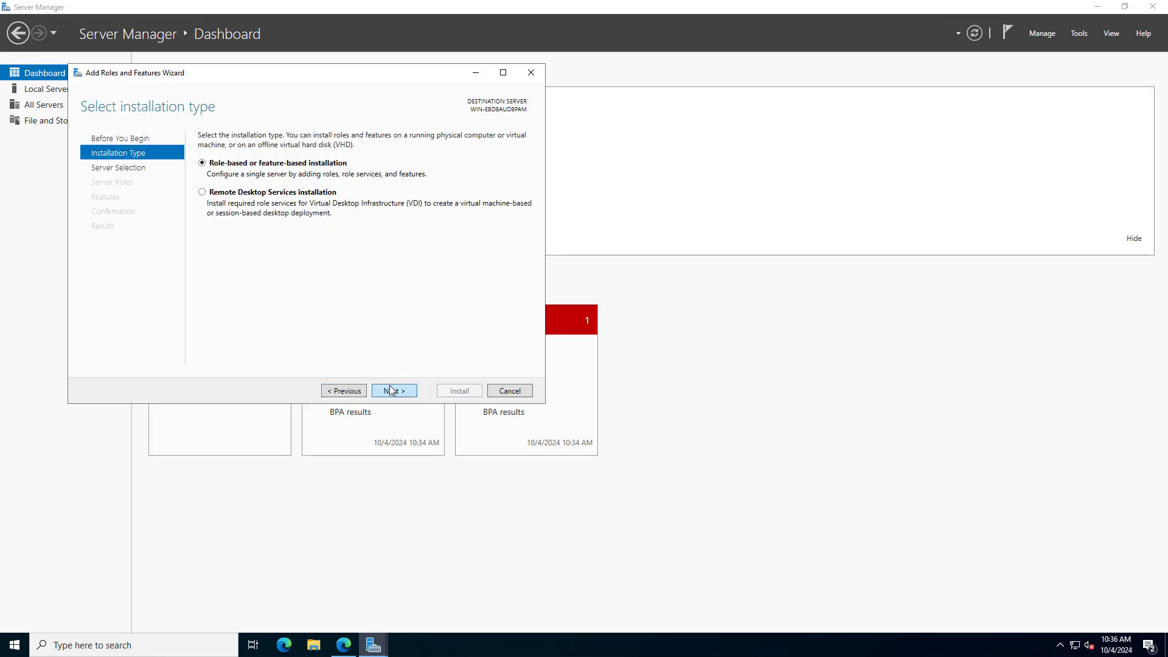
left_click(392, 390)
left_click(392, 391)
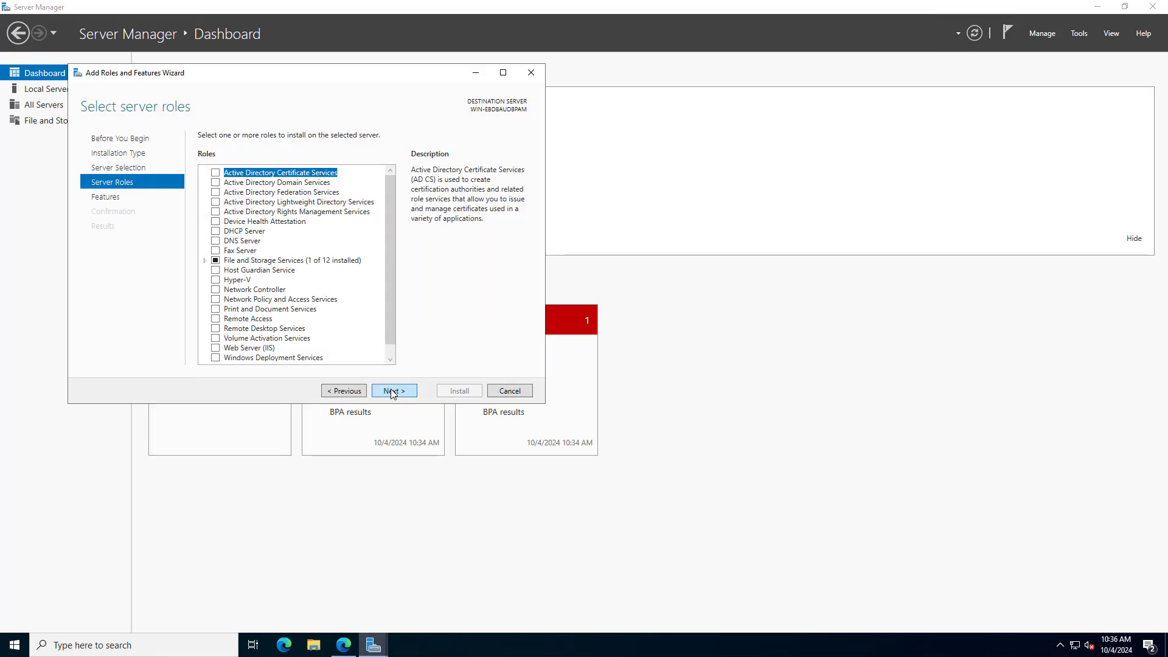
left_click(393, 358)
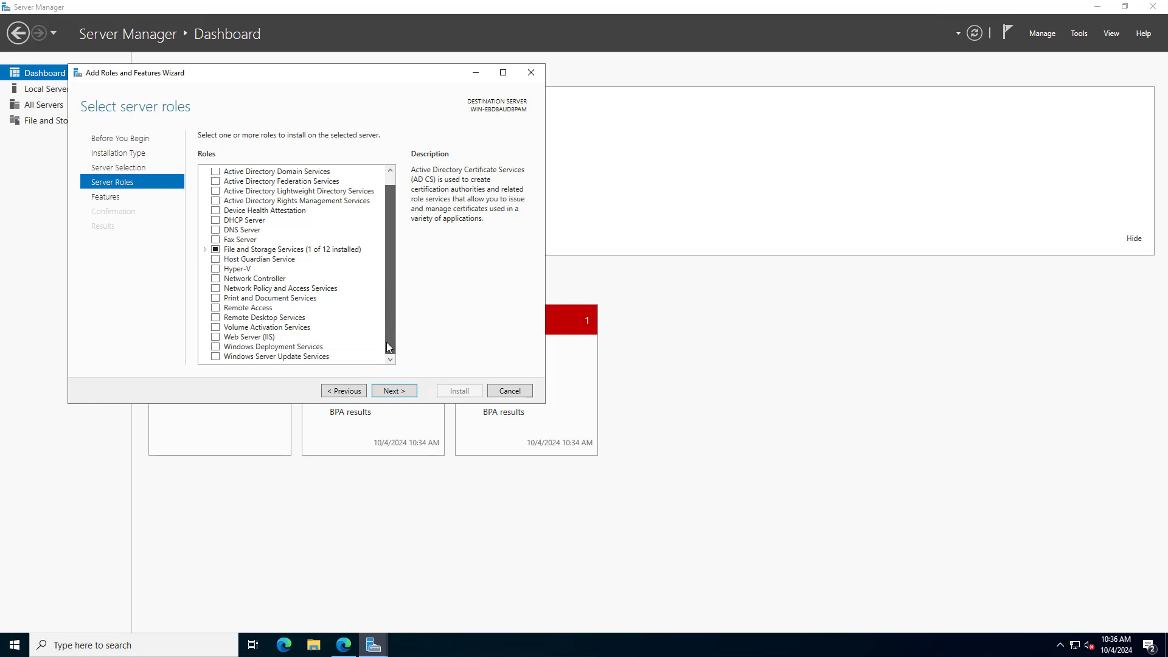
left_click(280, 348)
left_click(217, 347)
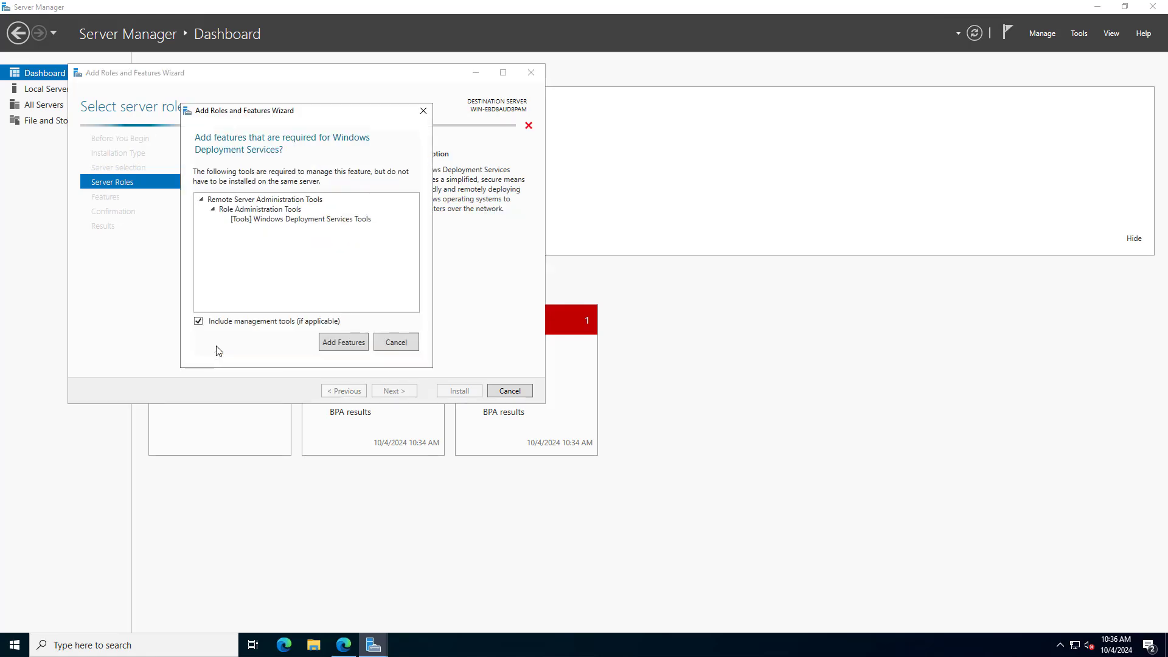
left_click(335, 341)
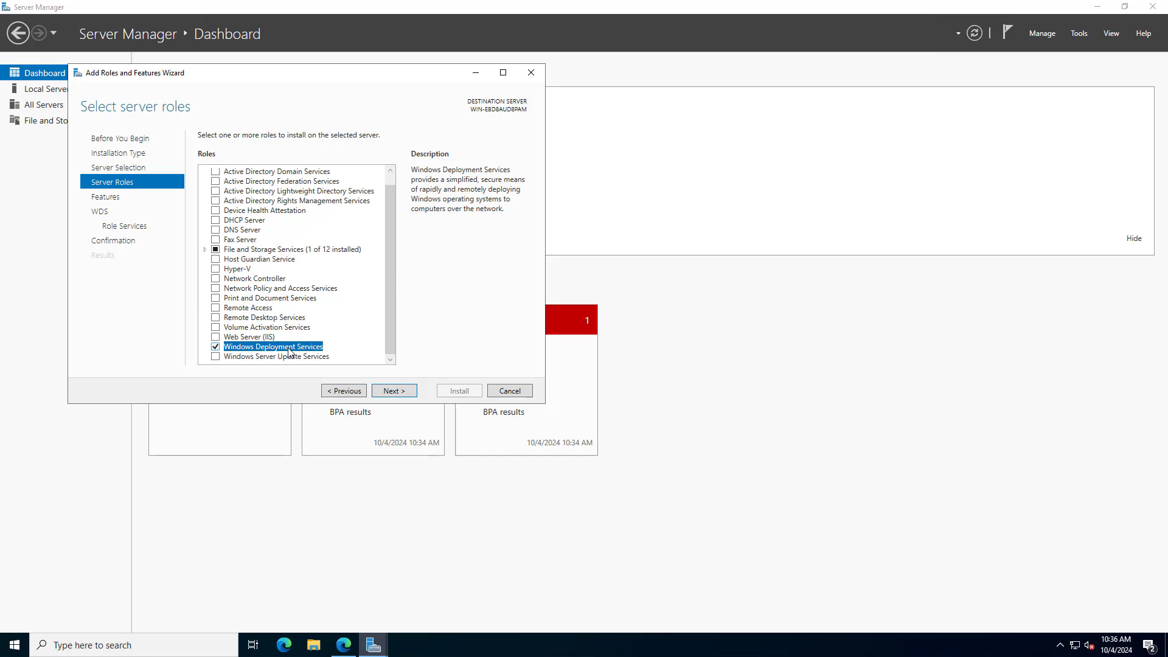
Install WDS with Deployment Server and Transport Server, then minimize Server Manager
left_click(394, 392)
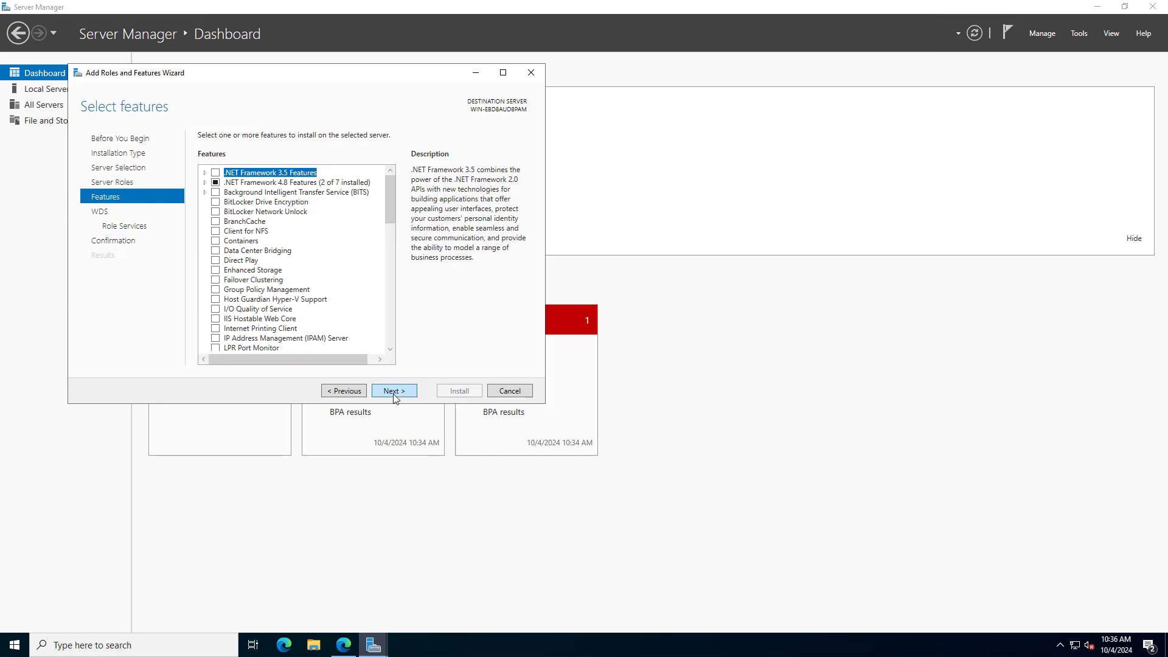
left_click(394, 392)
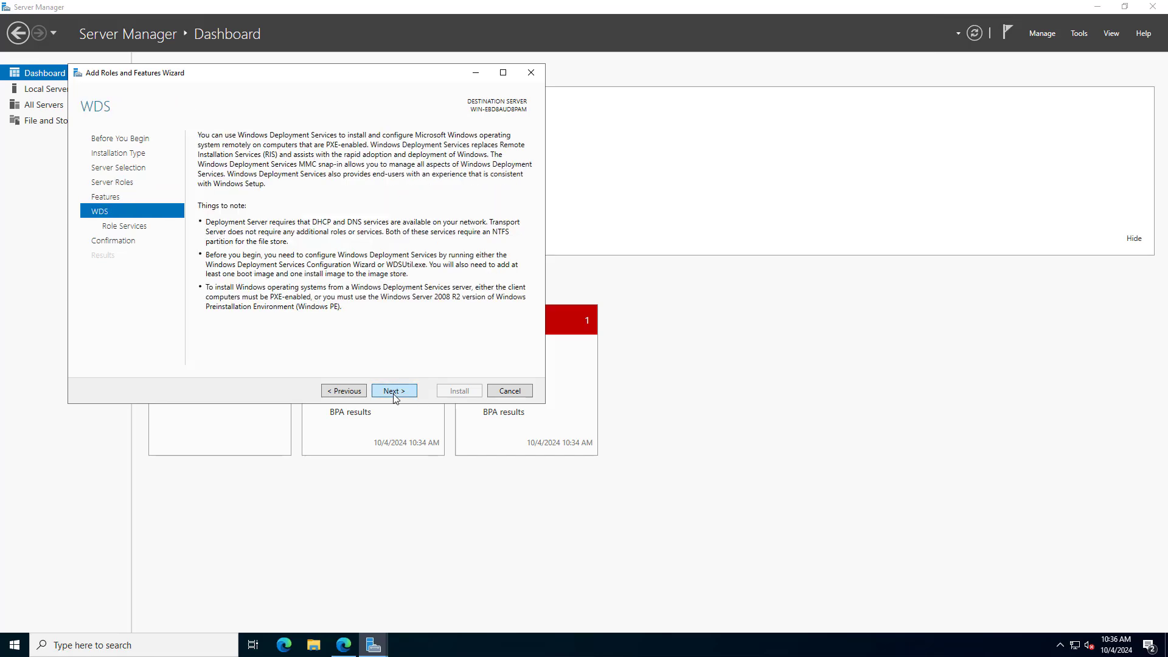
left_click(394, 392)
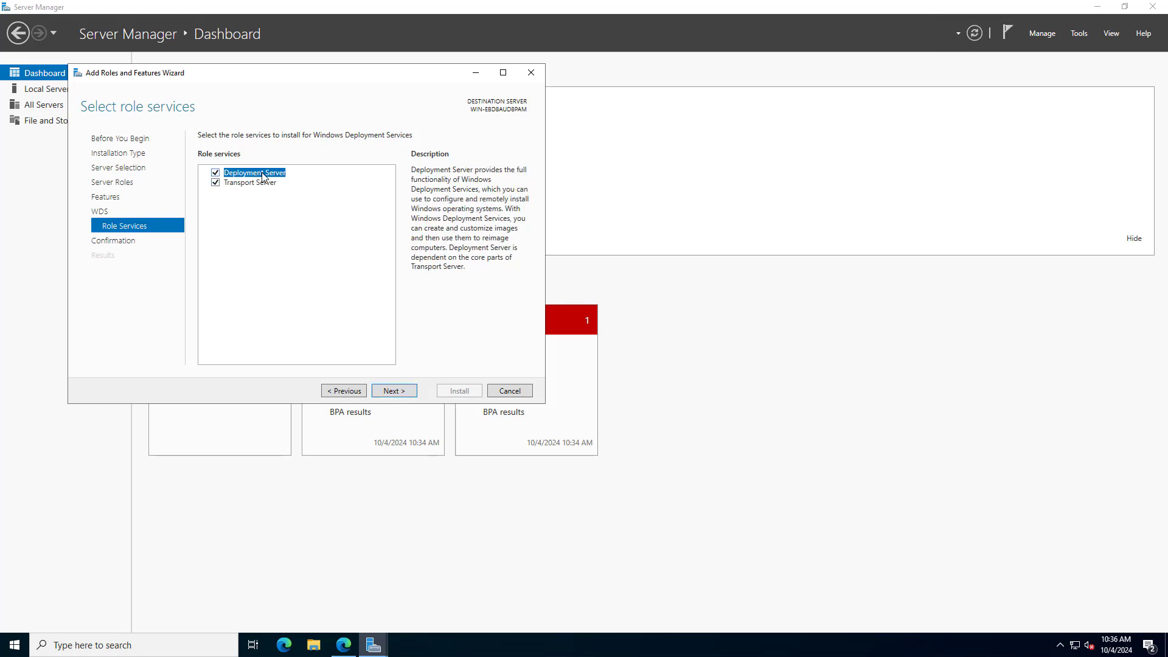
left_click(386, 391)
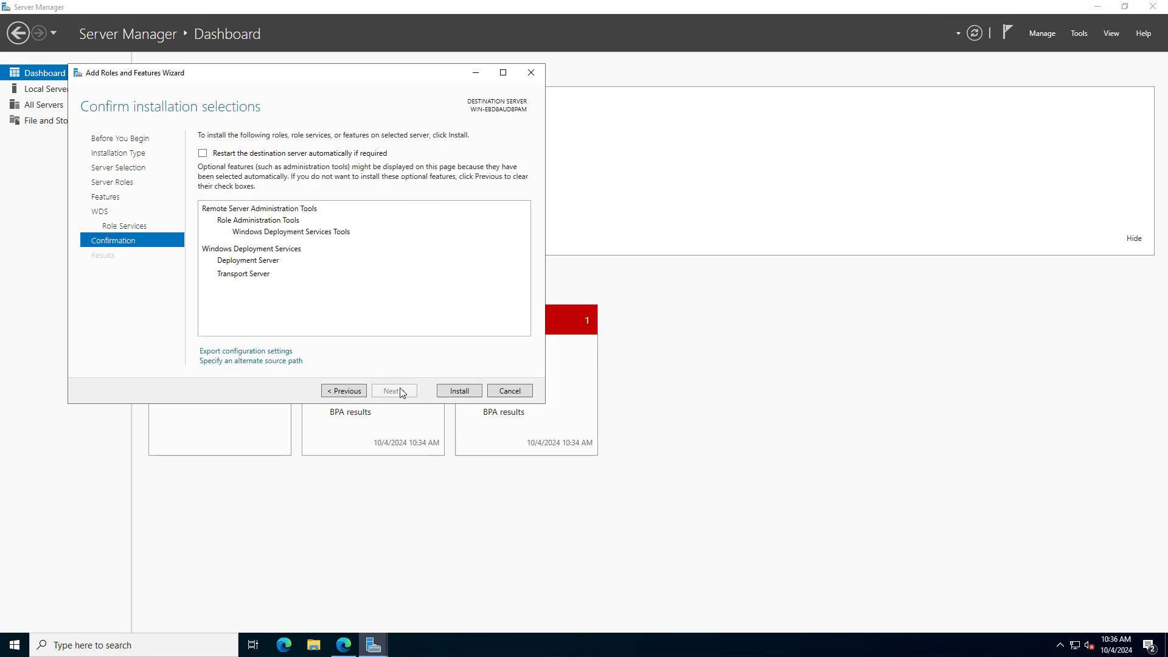
left_click(450, 392)
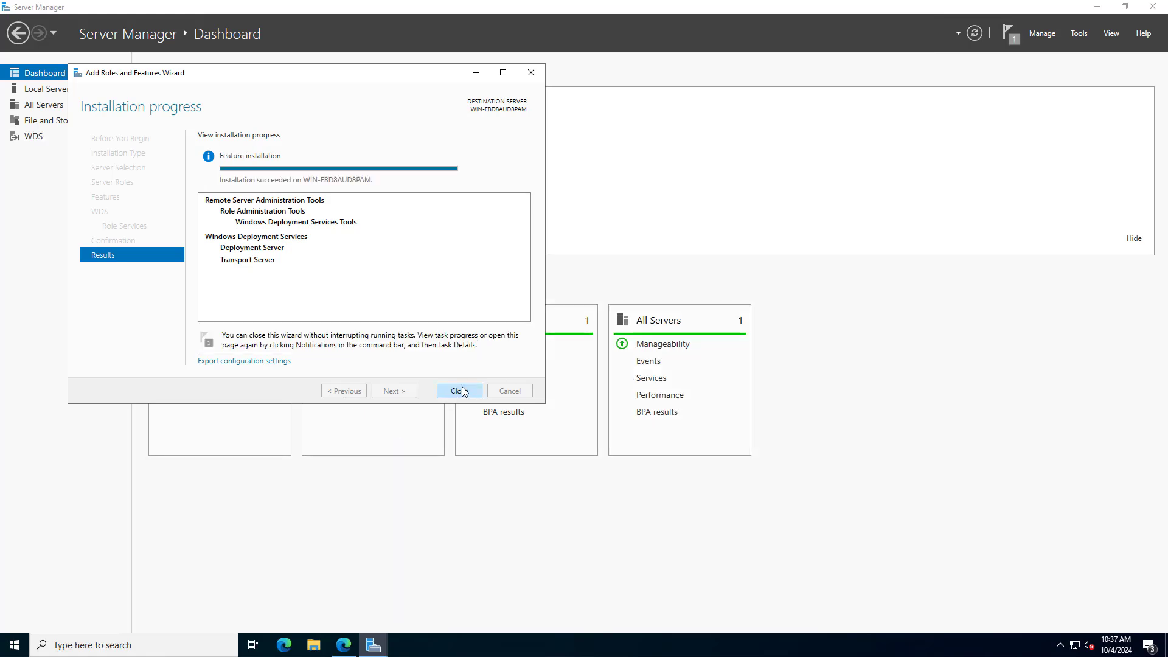
left_click(461, 391)
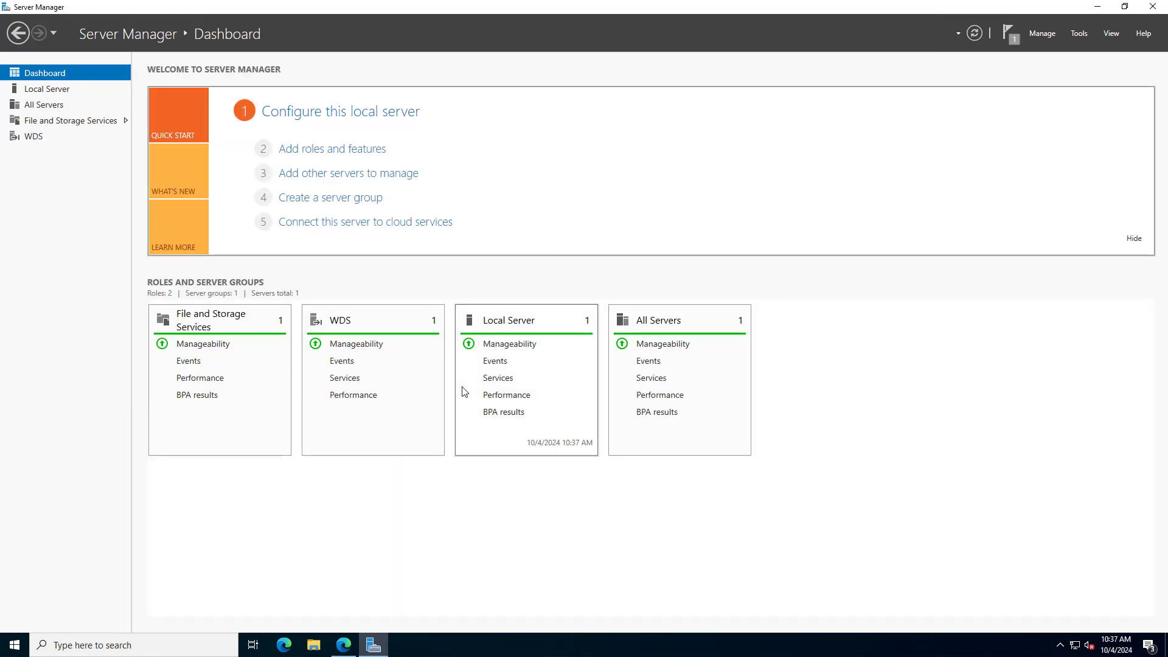
left_click(1104, 12)
Google 'download and install adk' and open the Microsoft Learn ADK article
left_click(344, 644)
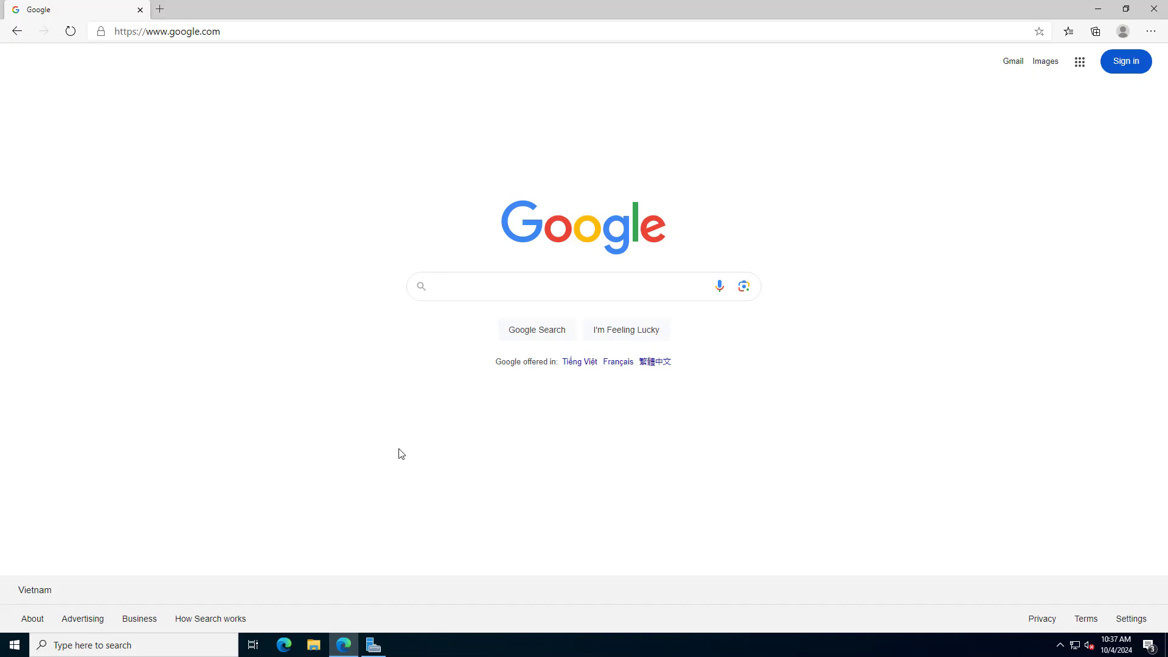
left_click(472, 279)
type("dow")
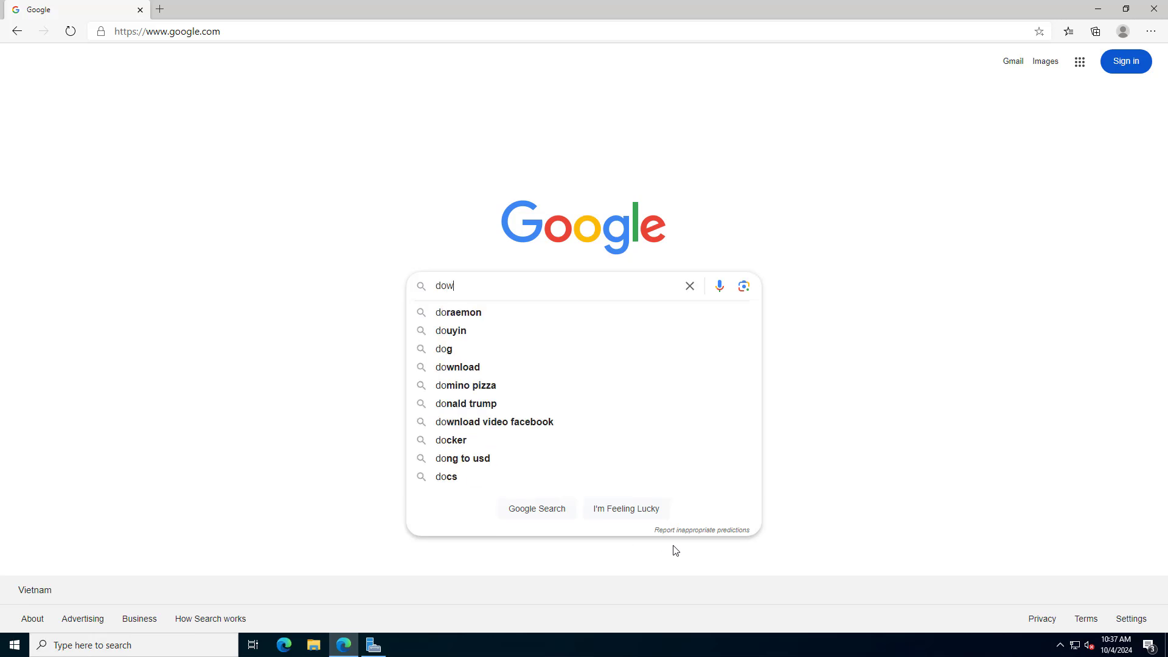
type("nload and install adk")
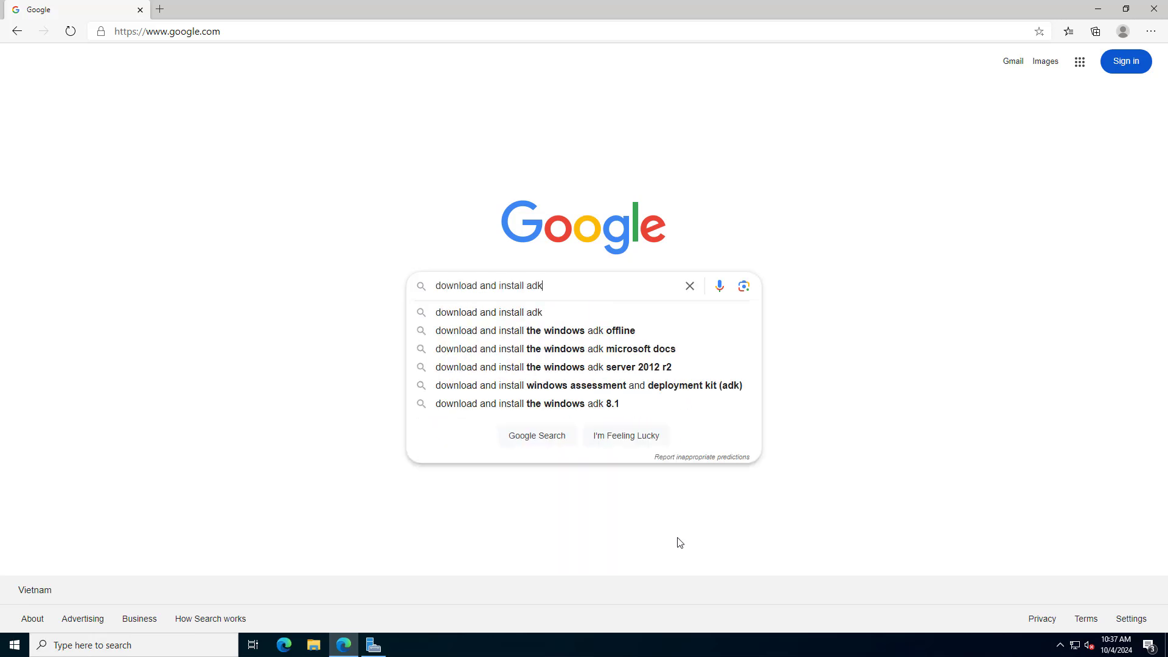
left_click(500, 316)
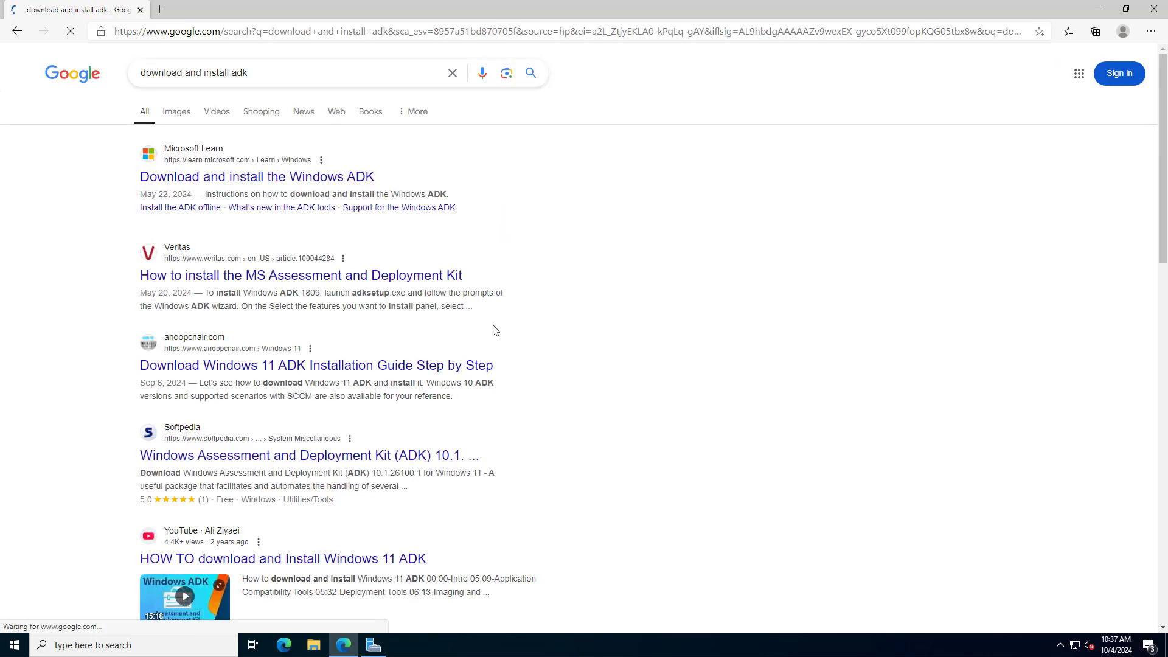
left_click(263, 180)
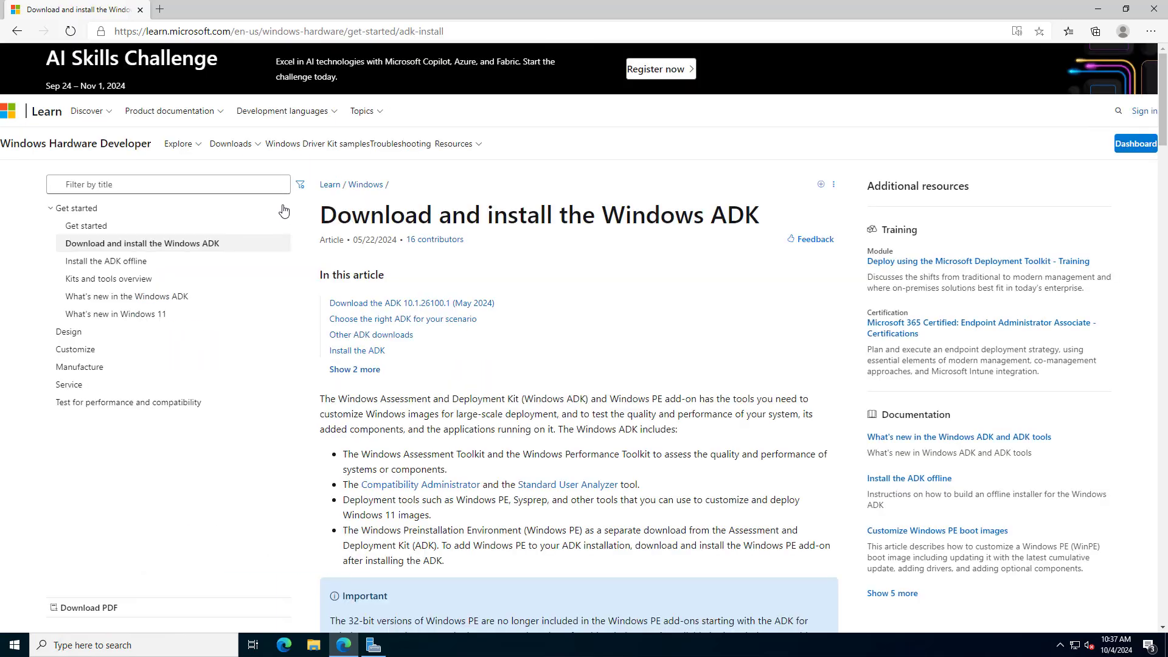
Under Other ADK downloads, download the Windows ADK for Windows 10, version 2004
left_click_drag(321, 214, 756, 218)
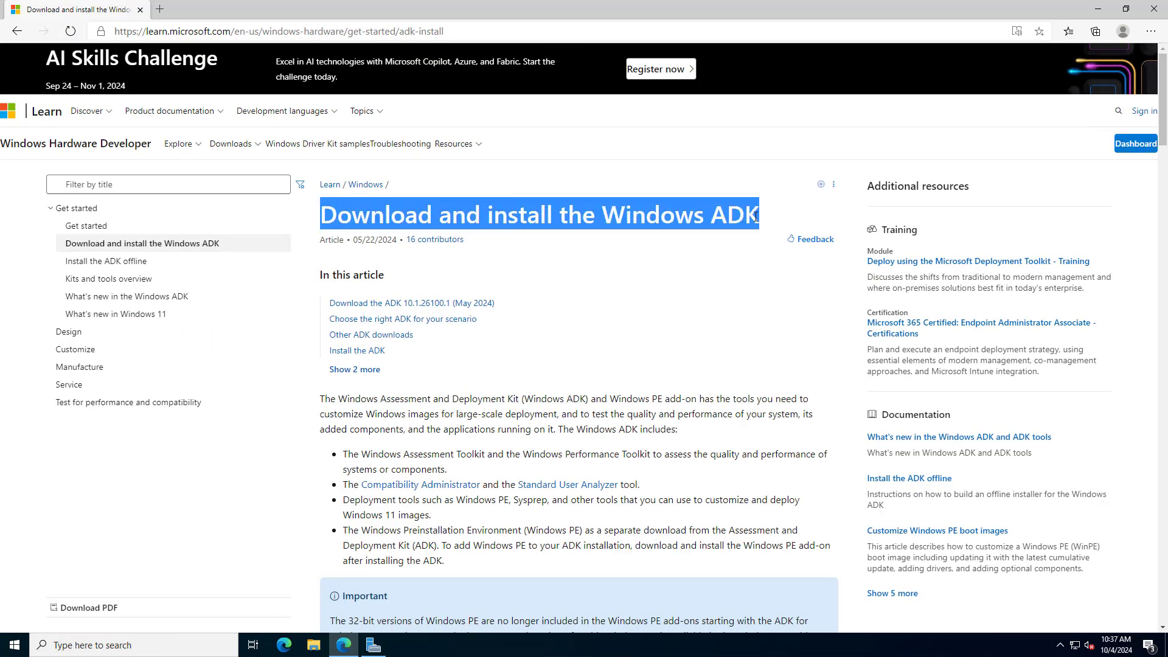
left_click(687, 342)
scroll(687, 343, "down", 15)
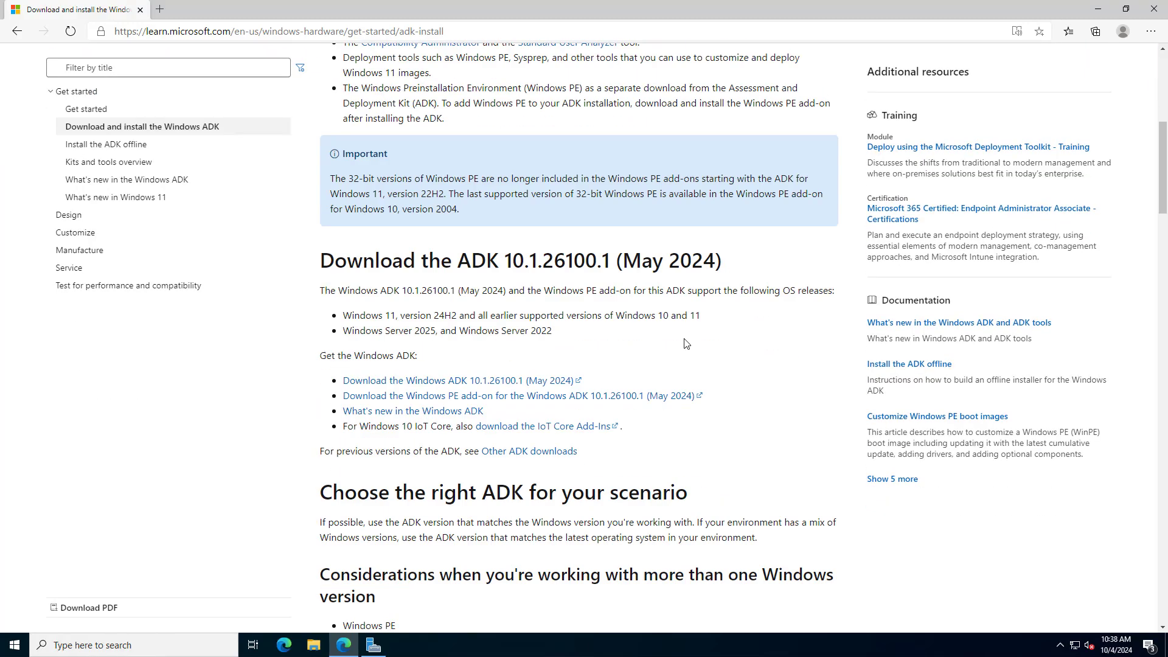
scroll(686, 339, "down", 4)
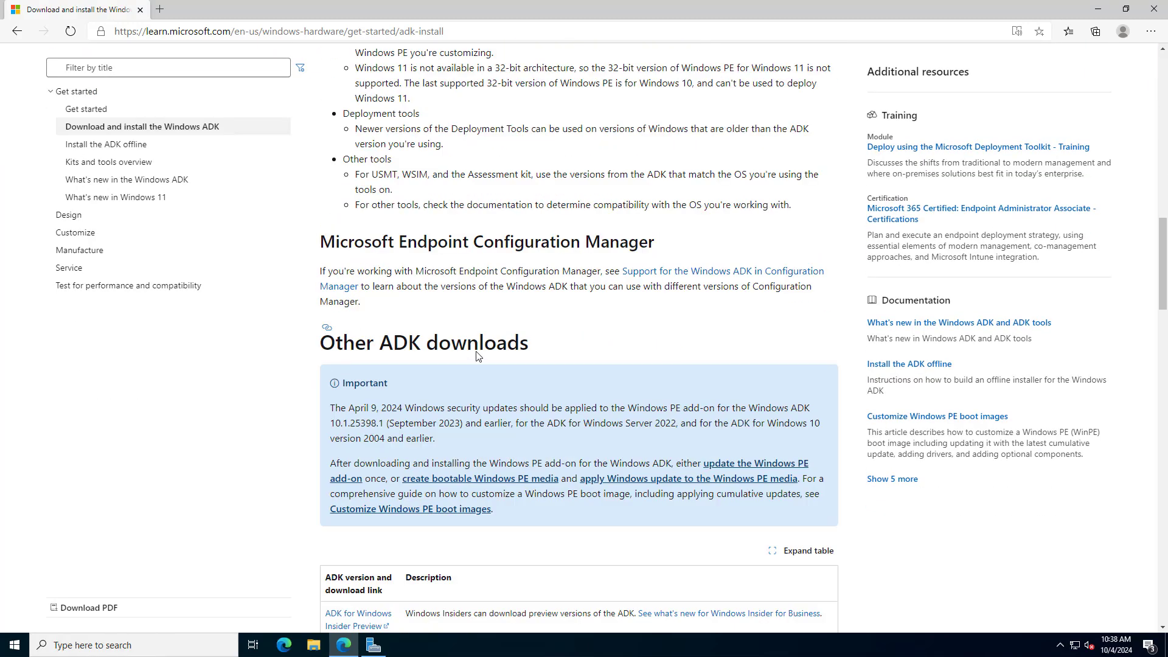
left_click_drag(326, 343, 547, 344)
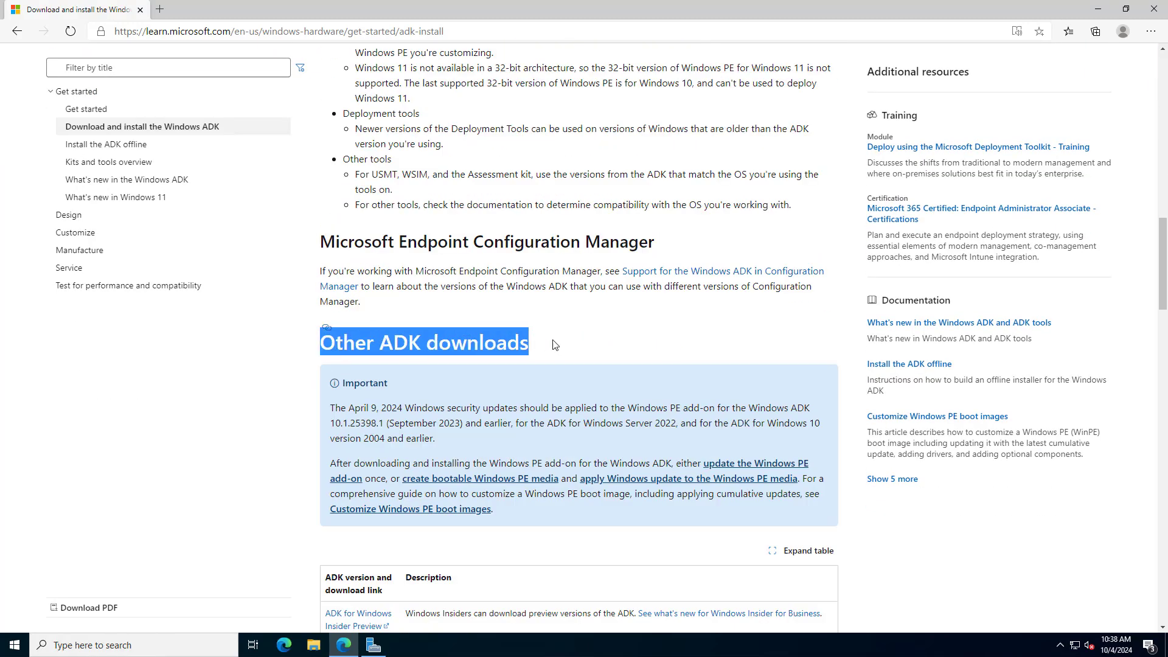
left_click(610, 353)
scroll(608, 353, "down", 7)
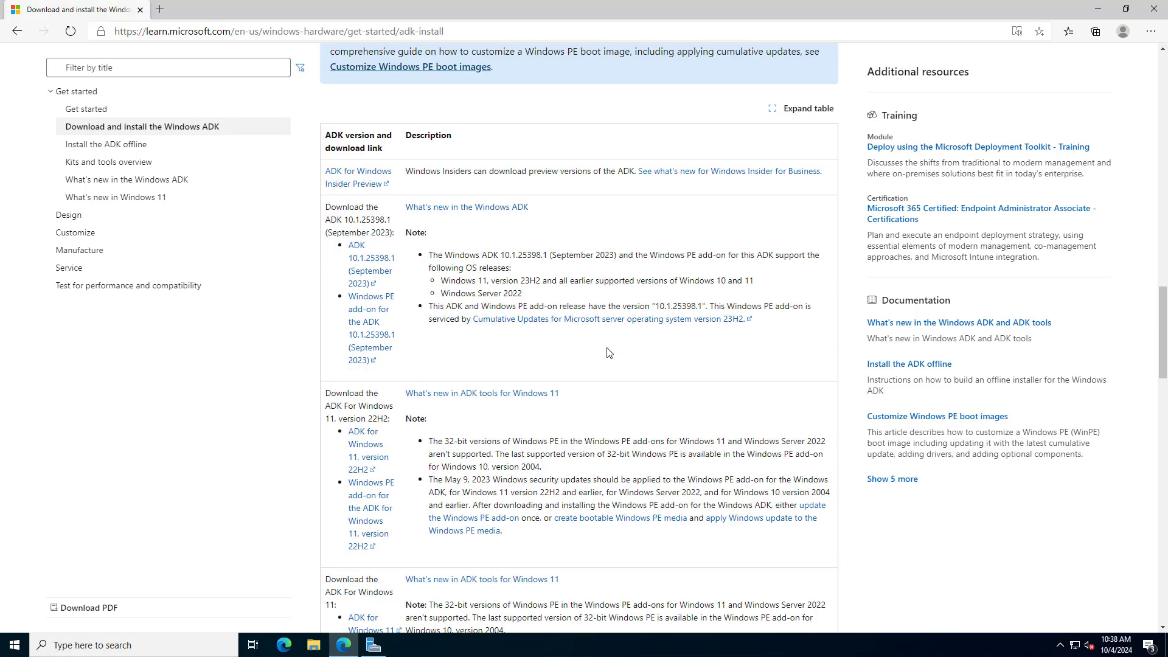
scroll(609, 353, "down", 10)
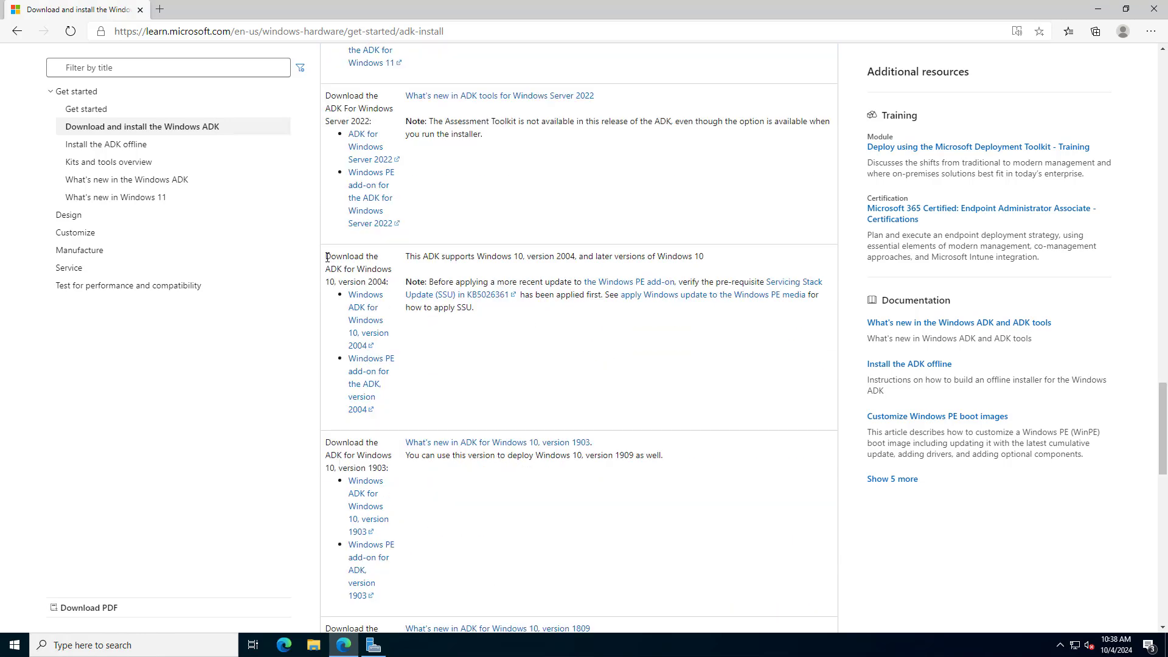
left_click_drag(326, 256, 385, 280)
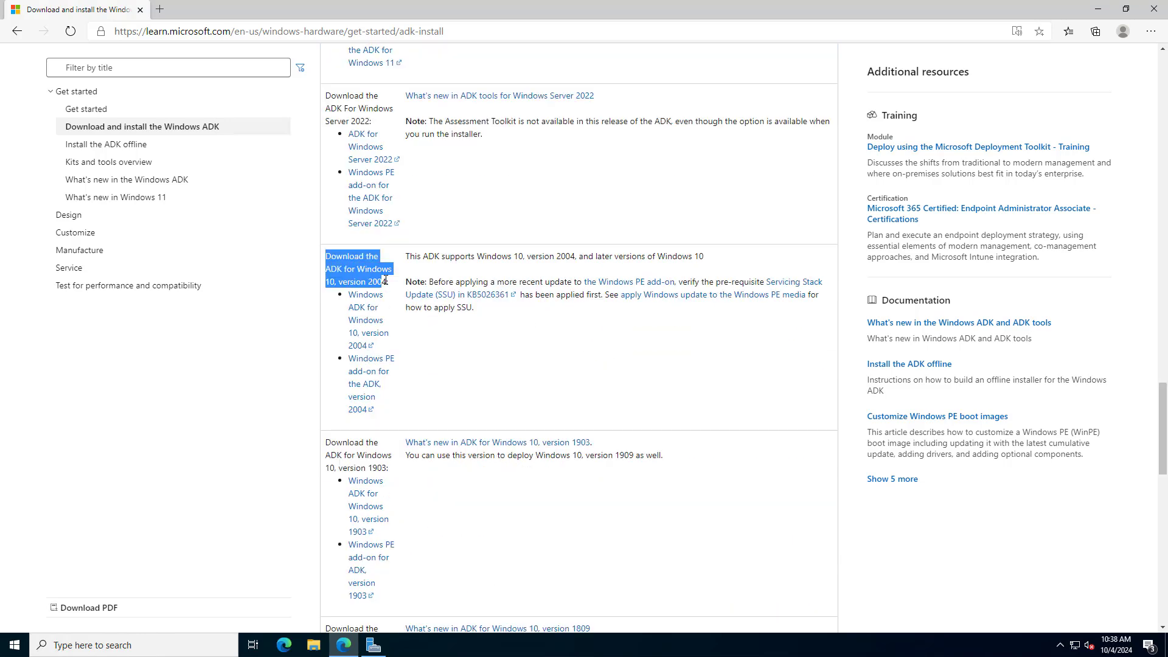
left_click(468, 360)
left_click(366, 330)
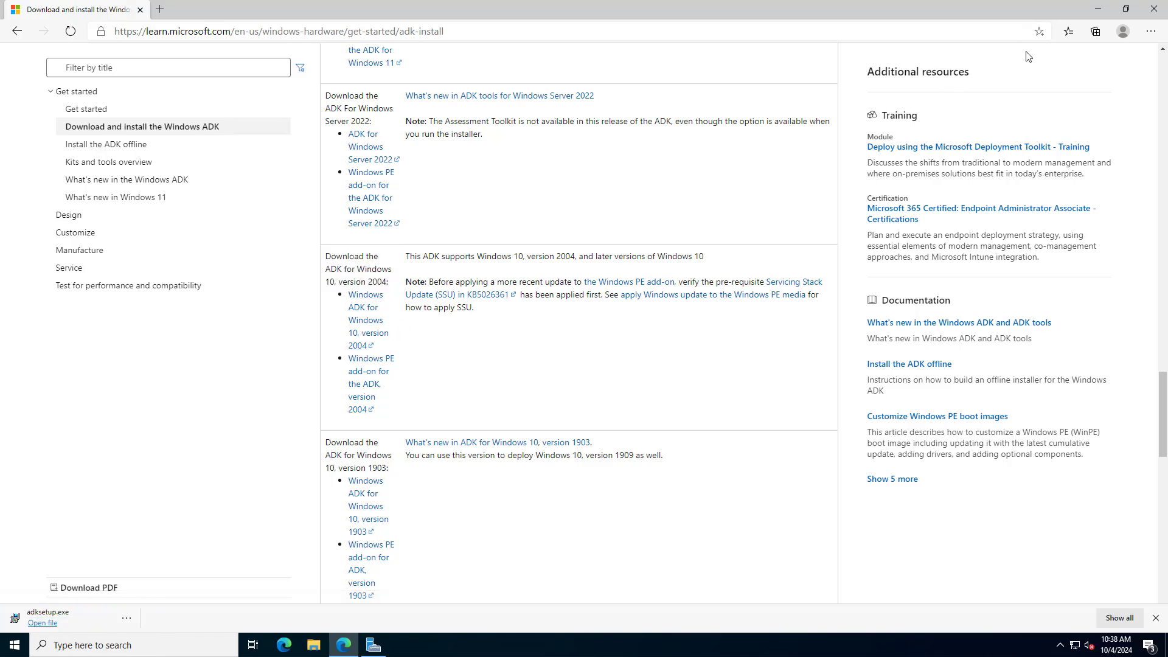
Launch the downloaded adksetup.exe from the Downloads folder
left_click(1098, 9)
left_click(314, 644)
left_click(386, 235)
double_click(385, 235)
left_click(862, 139)
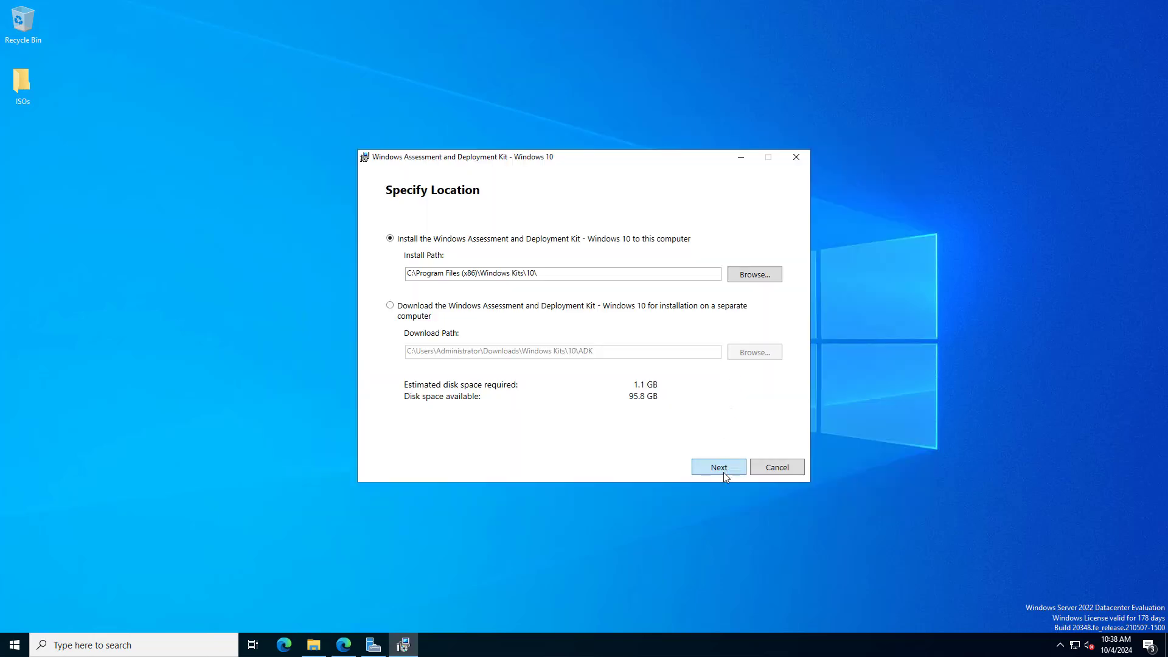
Install the ADK to the default location without sharing usage data, then close setup
left_click(723, 472)
left_click(432, 342)
left_click(721, 463)
left_click(720, 467)
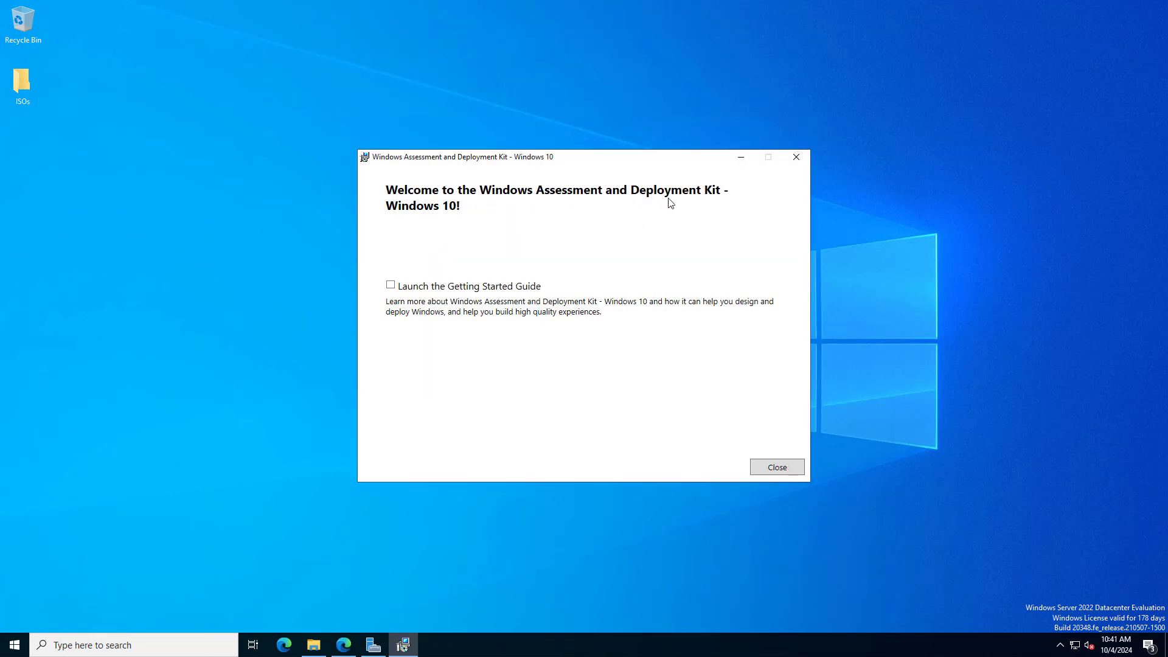
left_click(776, 469)
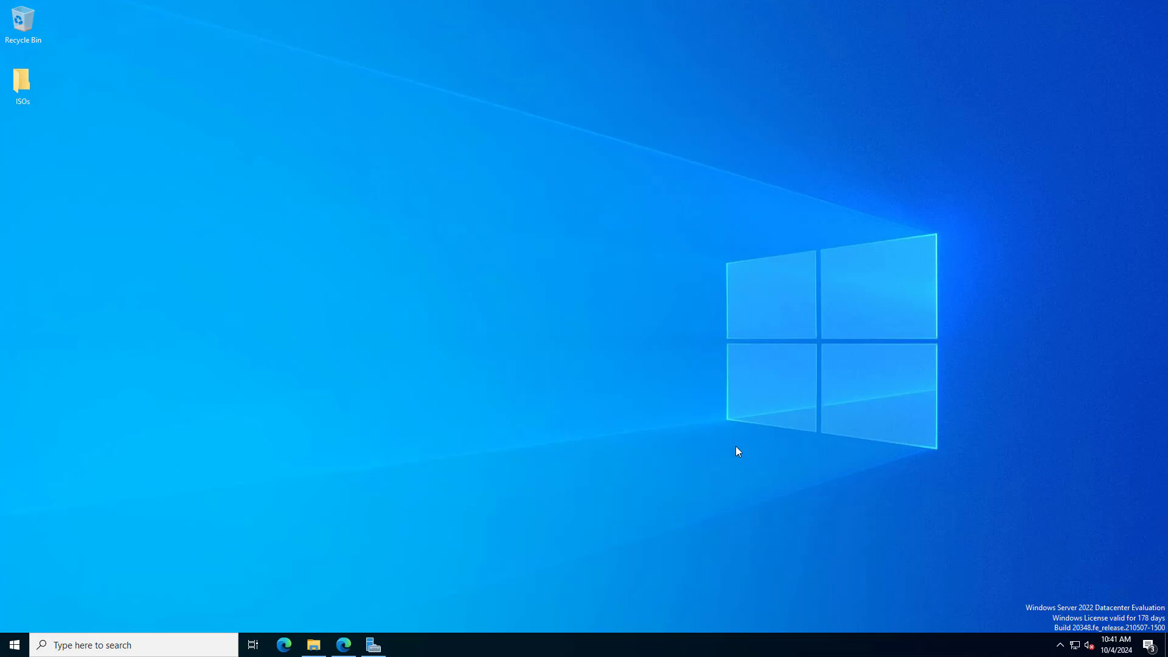
Download adkwinpesetup.exe, the Windows PE add-on for ADK version 2004, and minimize the browser
left_click(344, 644)
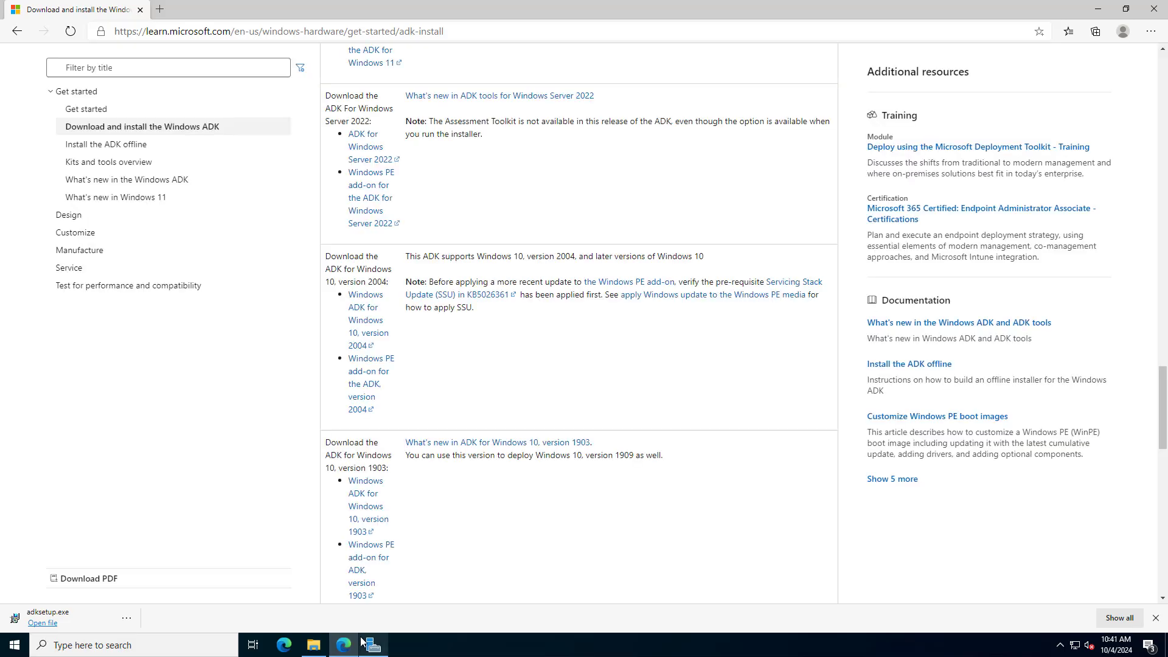
left_click(365, 390)
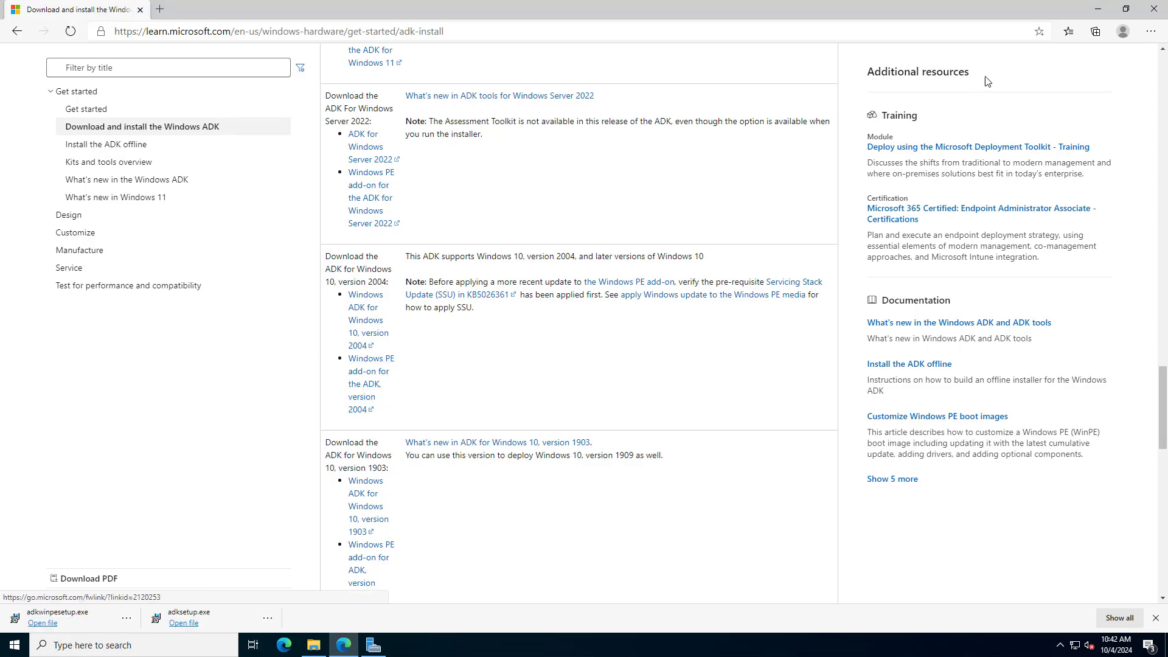
left_click(1096, 13)
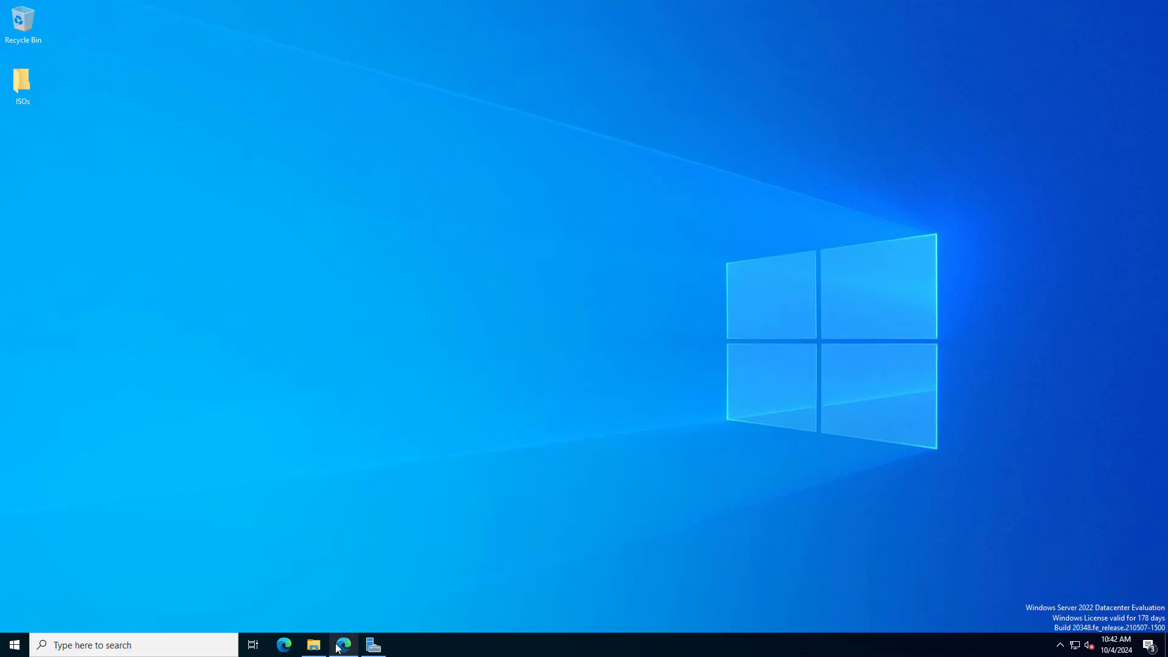
Run adkwinpesetup from Downloads and install Windows PE to the default location
left_click(313, 644)
left_click(394, 243)
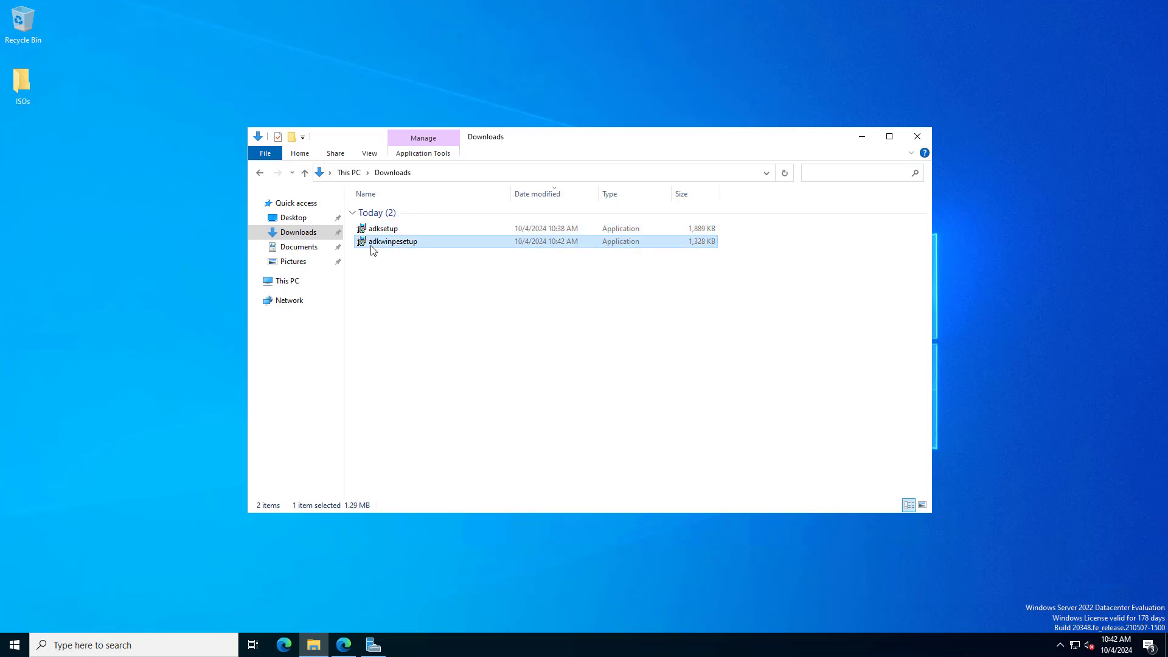
double_click(390, 244)
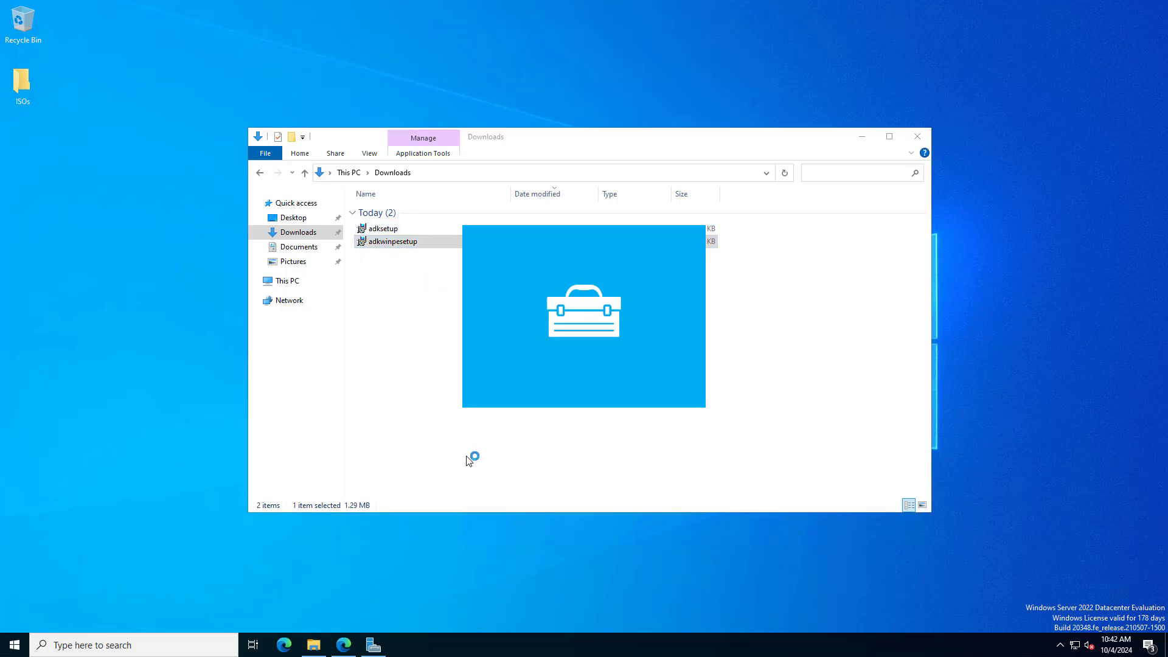
left_click(862, 139)
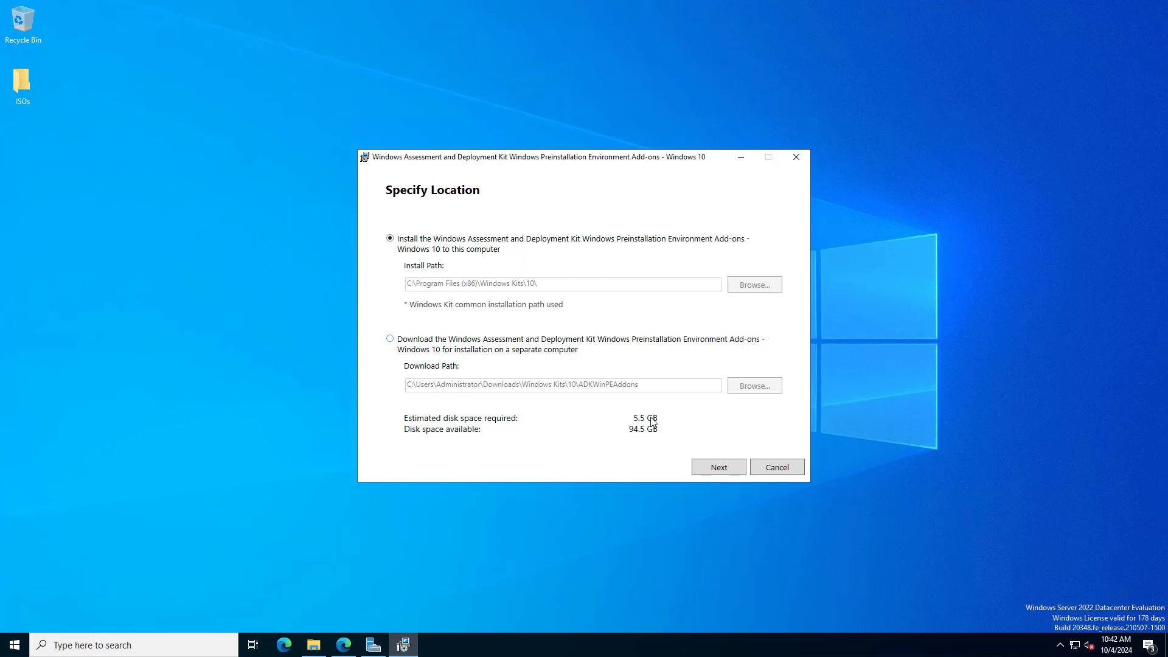
left_click(719, 467)
left_click(731, 466)
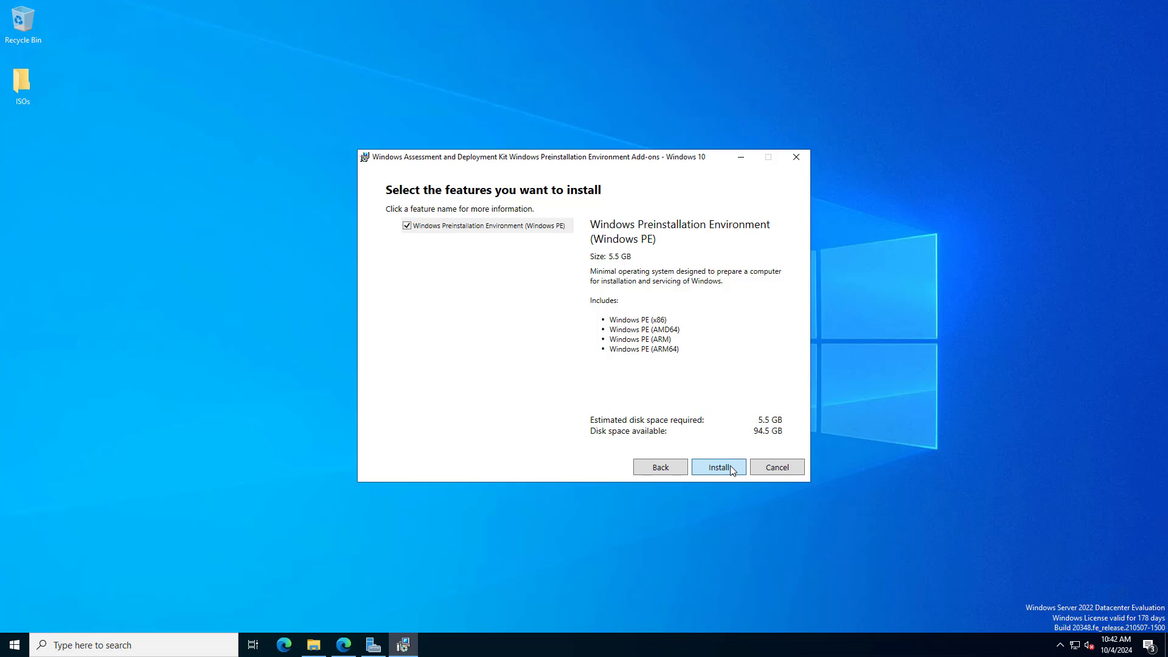
left_click(730, 466)
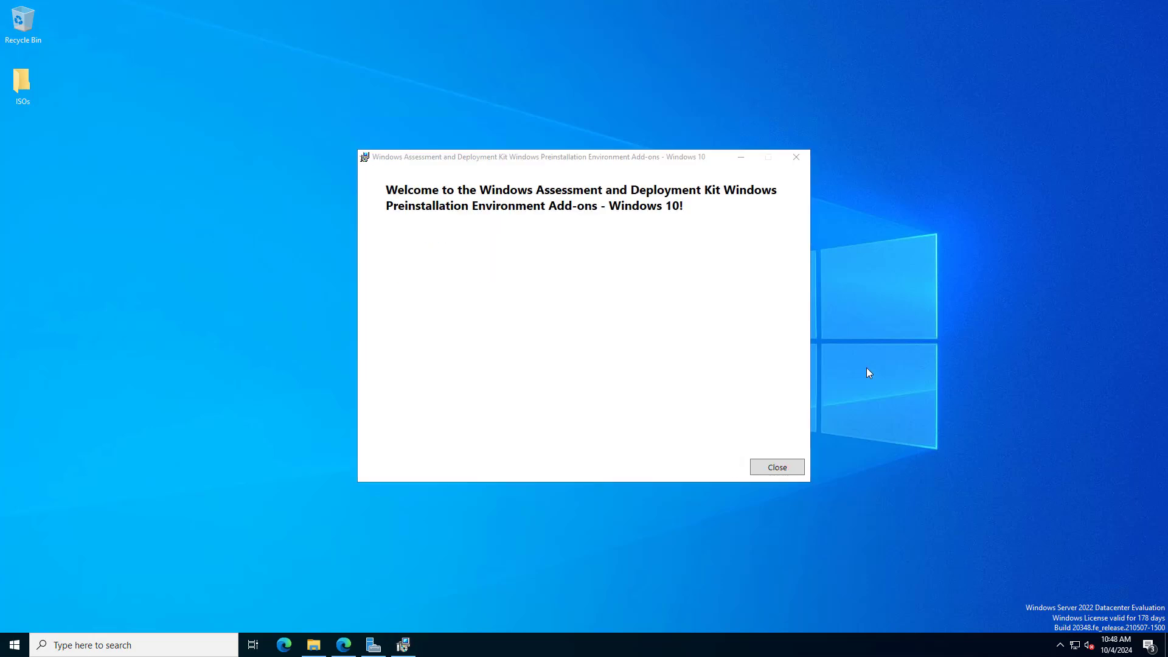
left_click(779, 470)
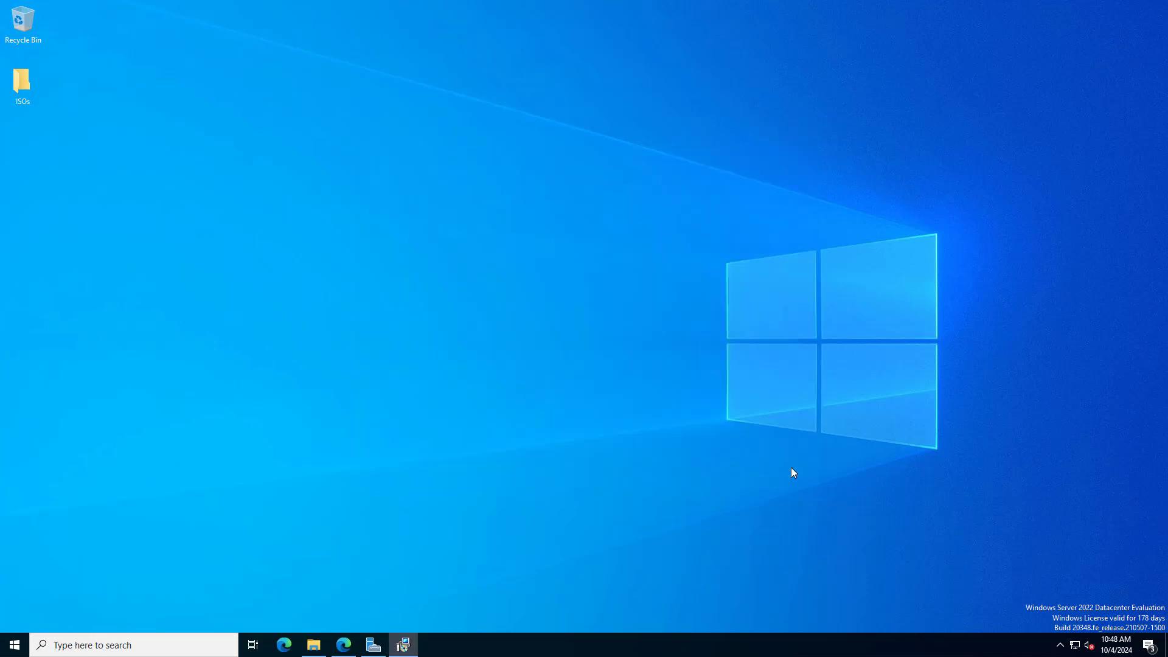
Google 'download and install mdt' and open the official MDT download page
left_click(343, 645)
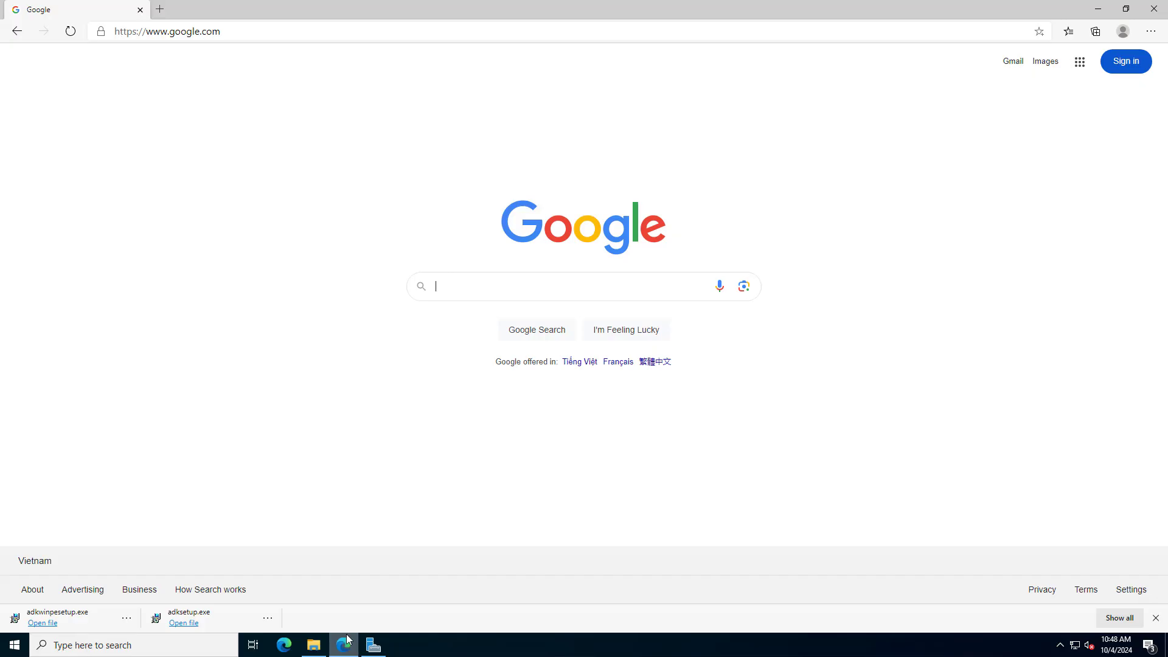
left_click(497, 288)
type("down")
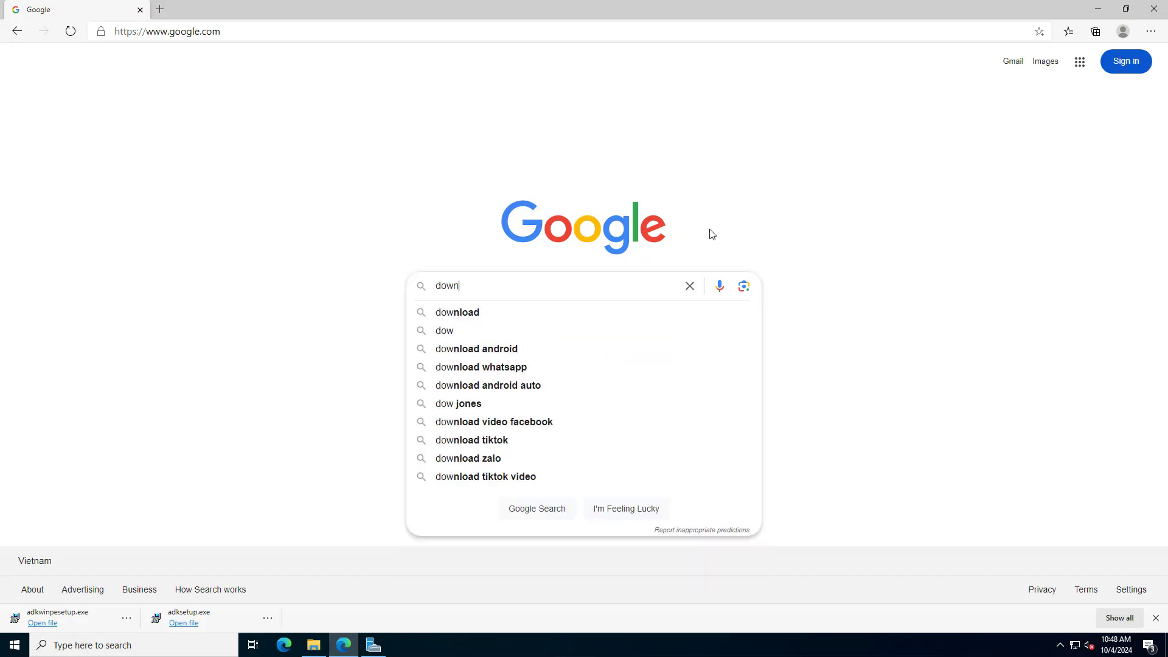
type("load and install ")
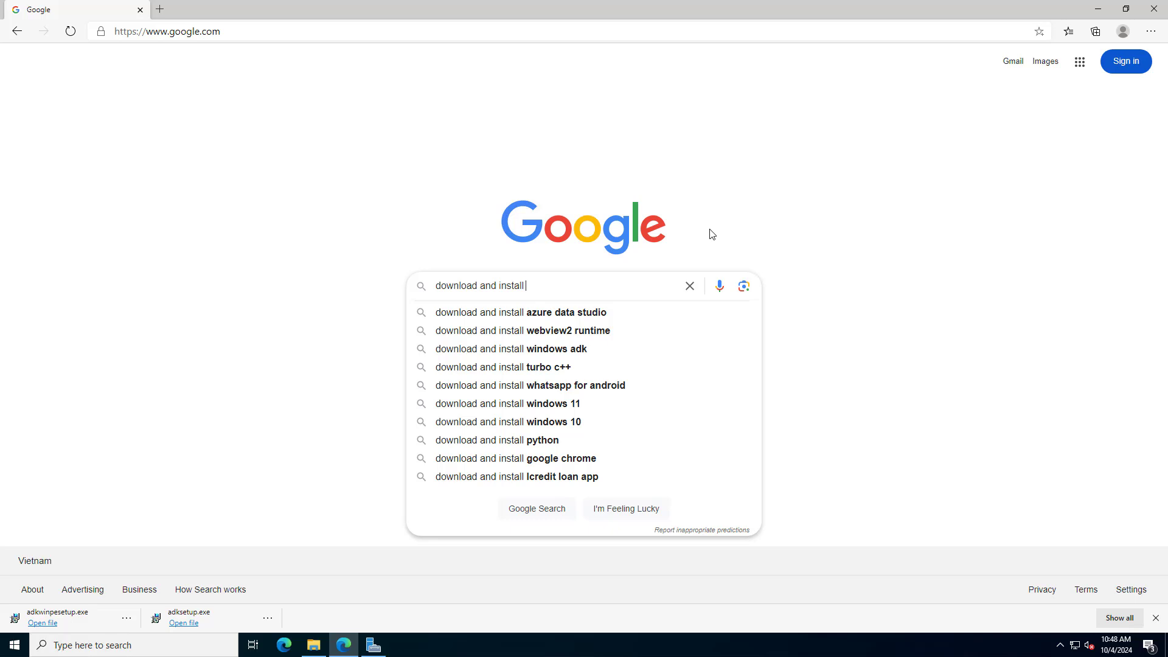
type("mdt")
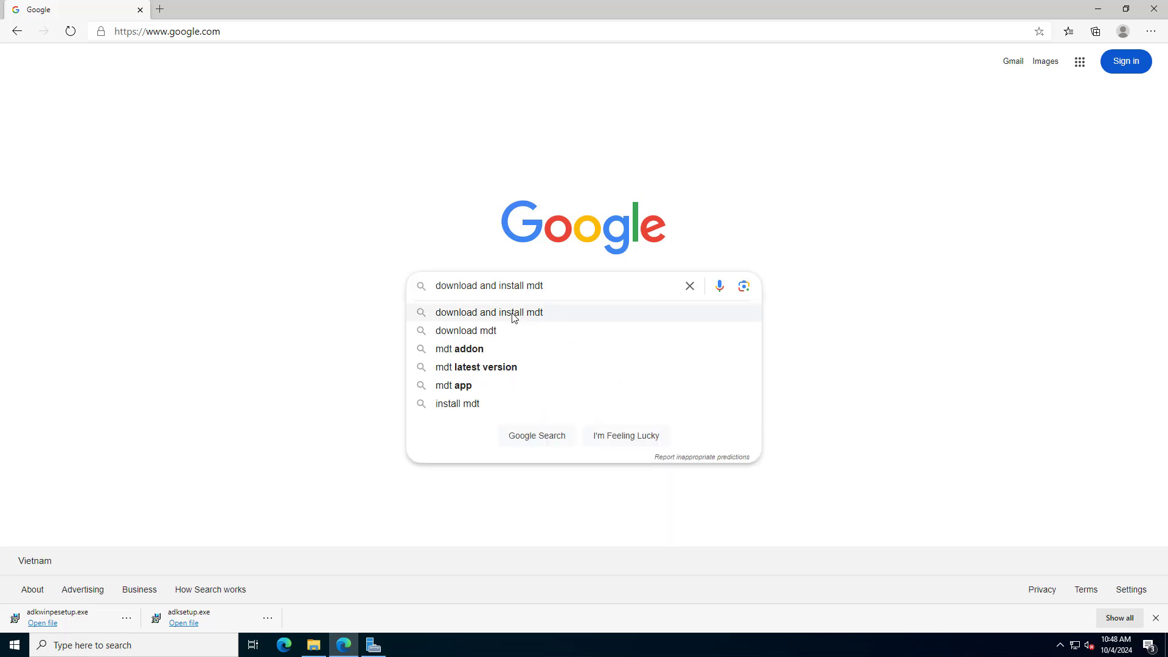
left_click(514, 312)
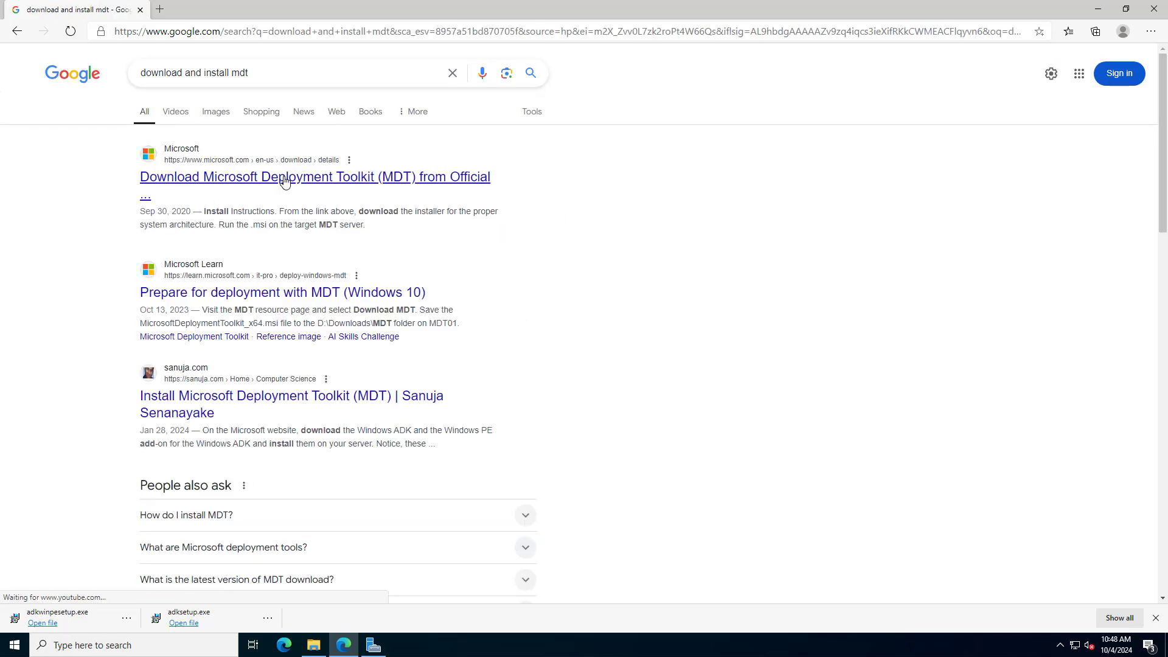
left_click(284, 178)
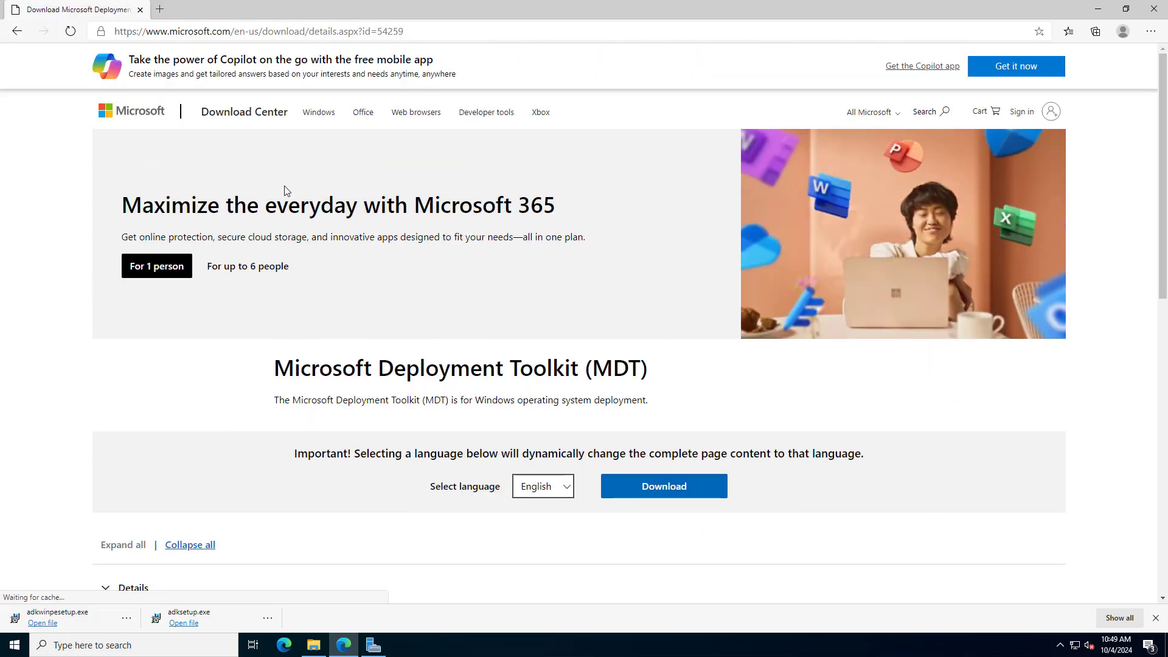
Download the x64 installer MicrosoftDeploymentToolkit_x64.msi
left_click_drag(273, 368, 674, 376)
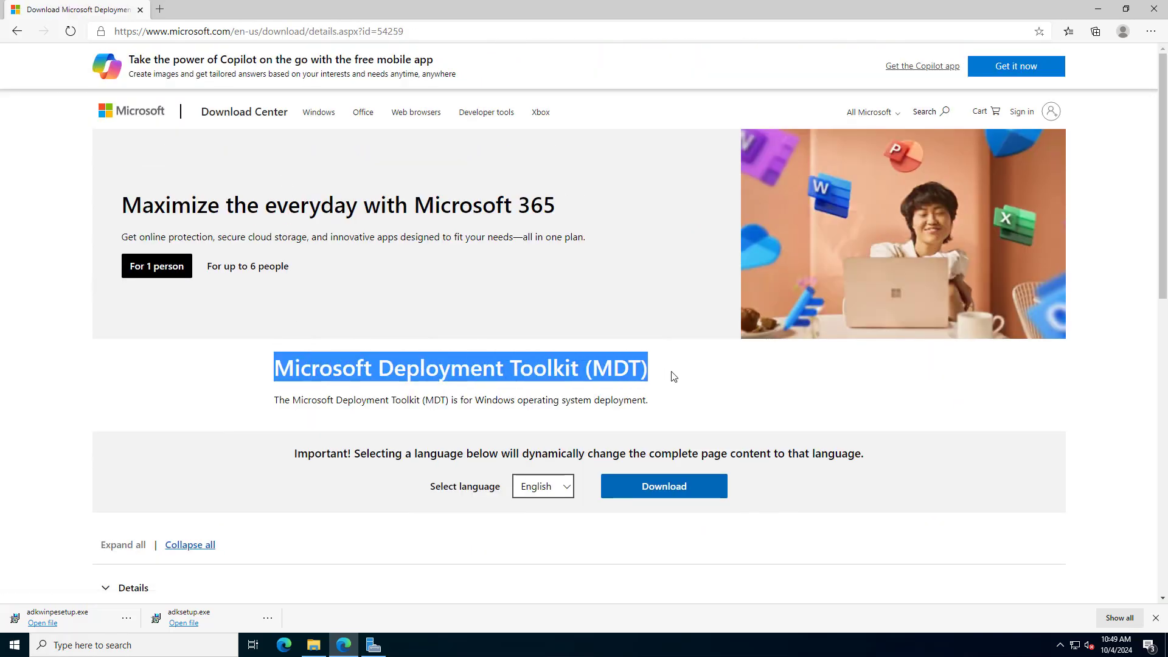
left_click(662, 493)
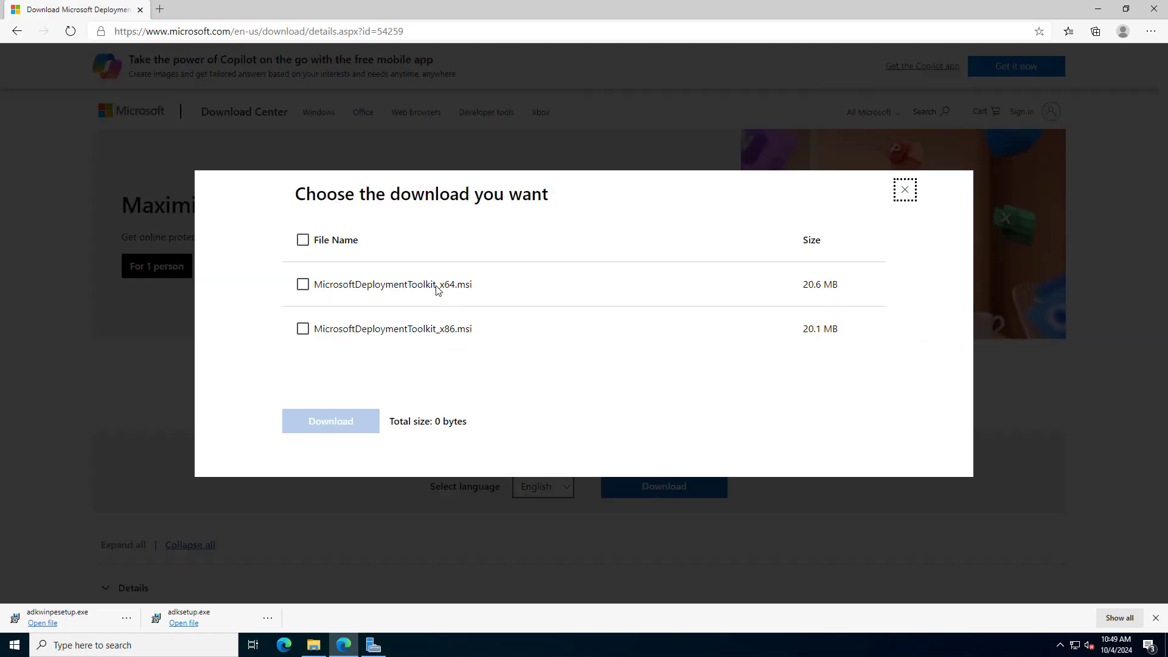
left_click_drag(437, 287, 482, 289)
left_click(302, 284)
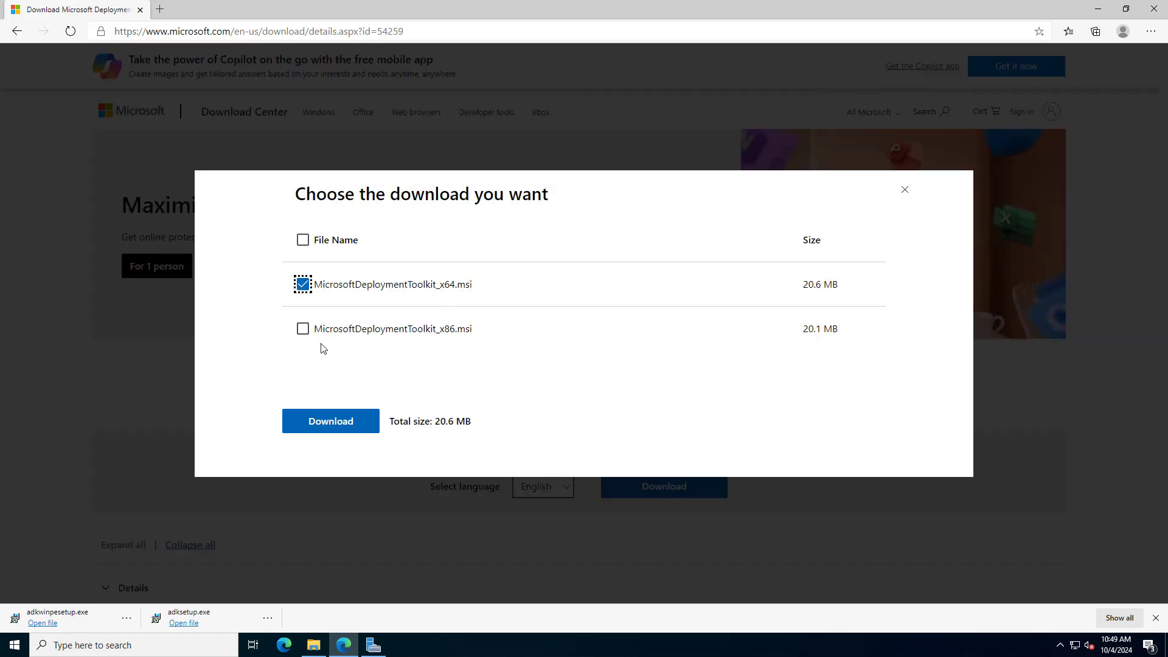
left_click(342, 421)
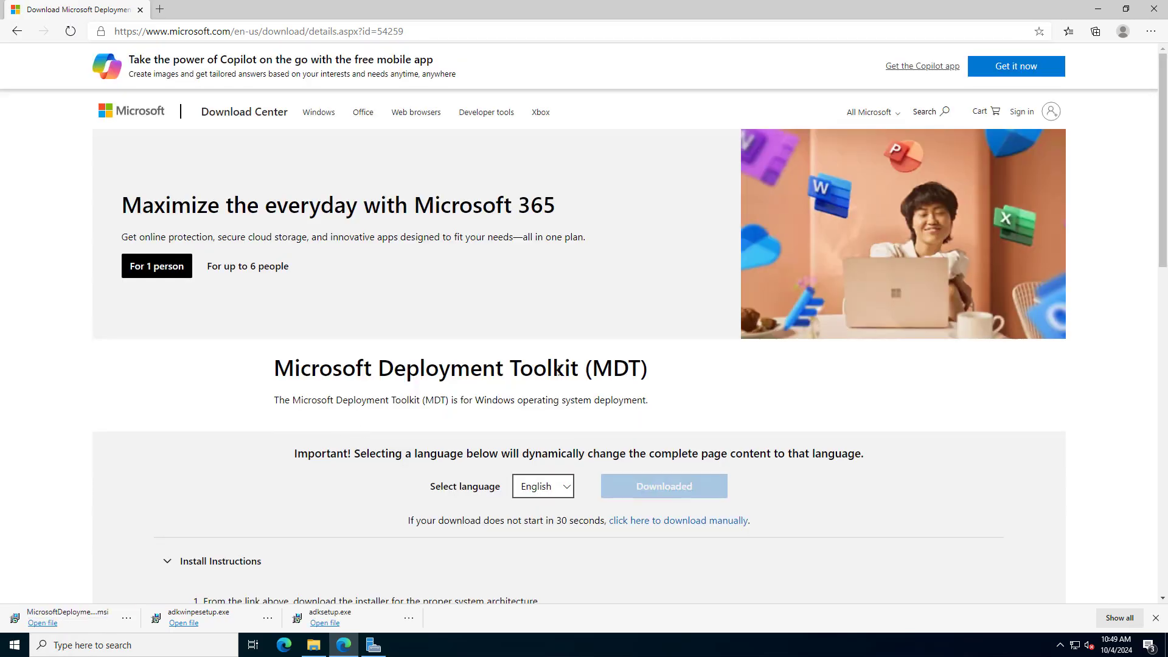
Close the browser and launch the MDT x64 installer from Downloads
left_click(1154, 8)
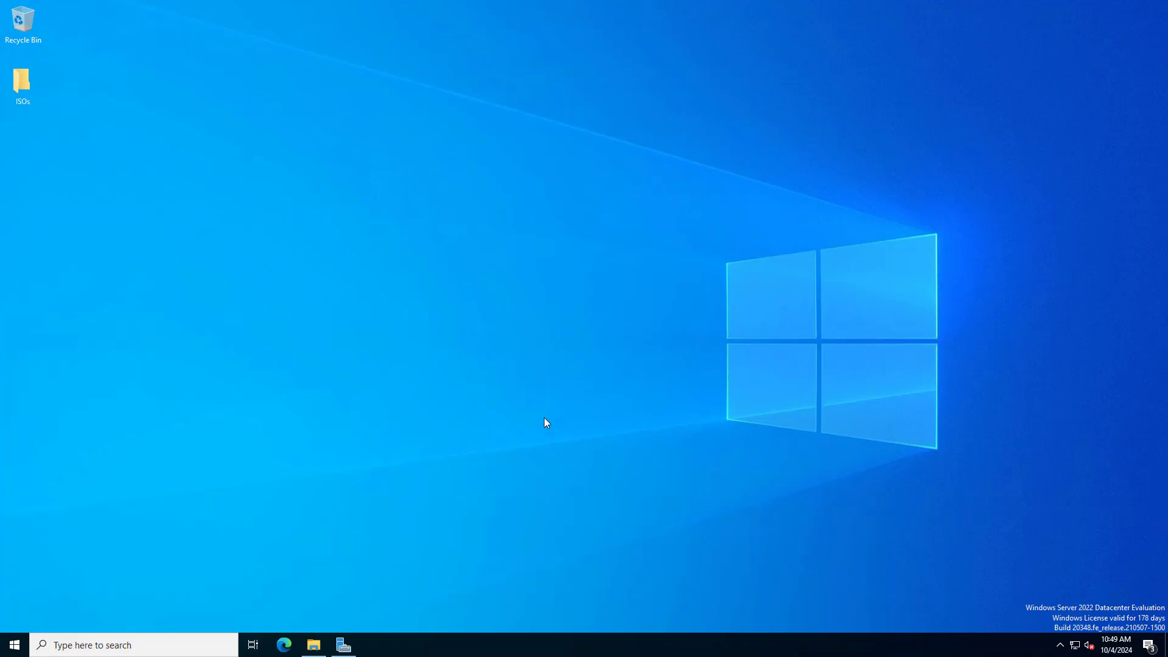
left_click(313, 645)
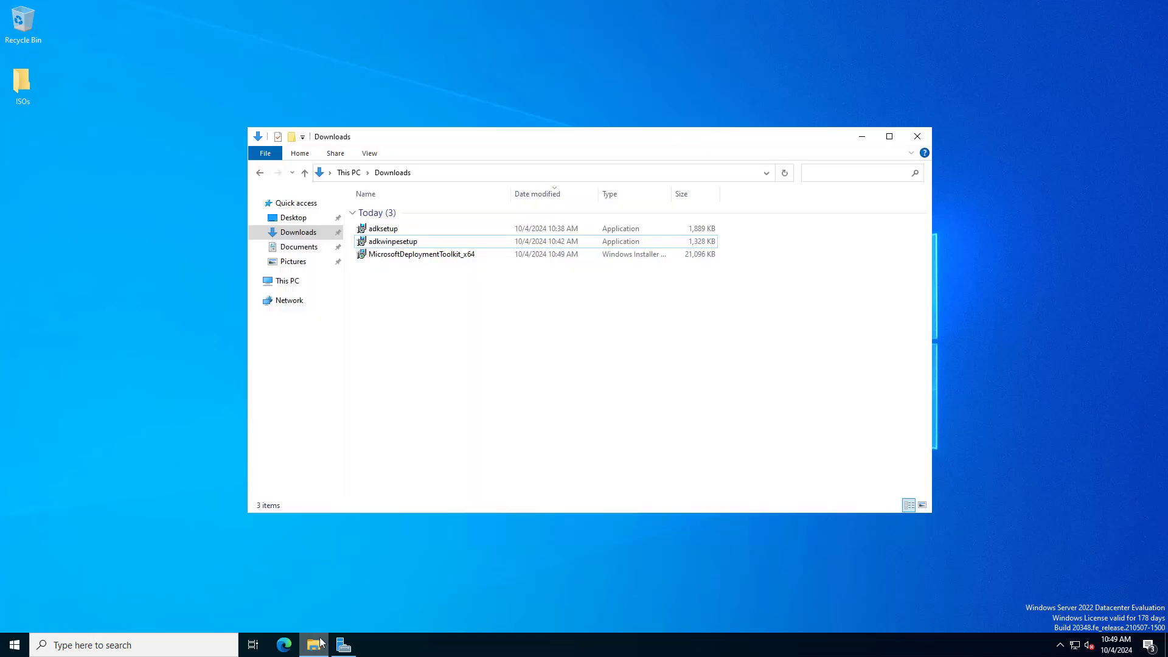
double_click(425, 255)
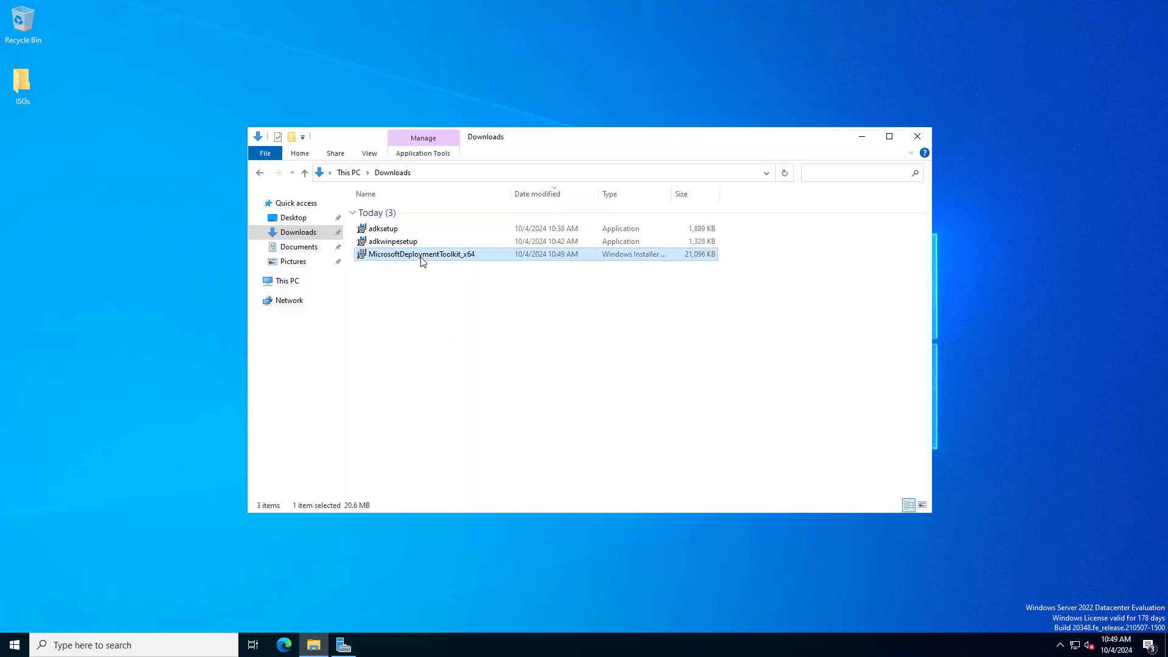
left_click(862, 136)
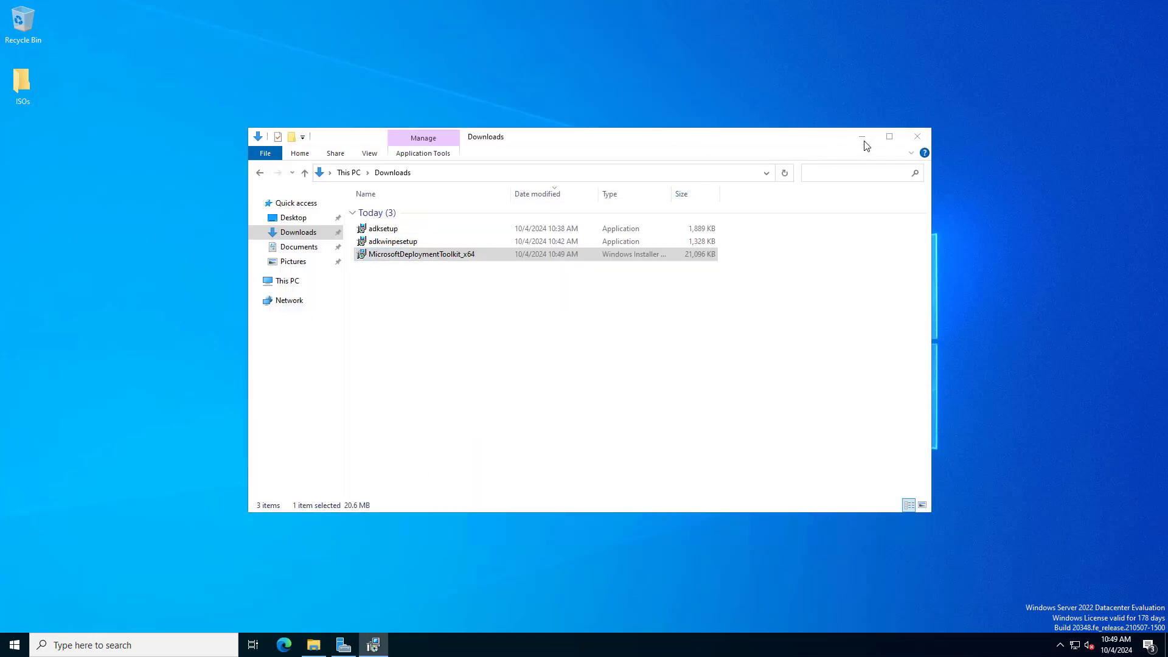
Accept the MDT license and install with the default features
left_click(645, 419)
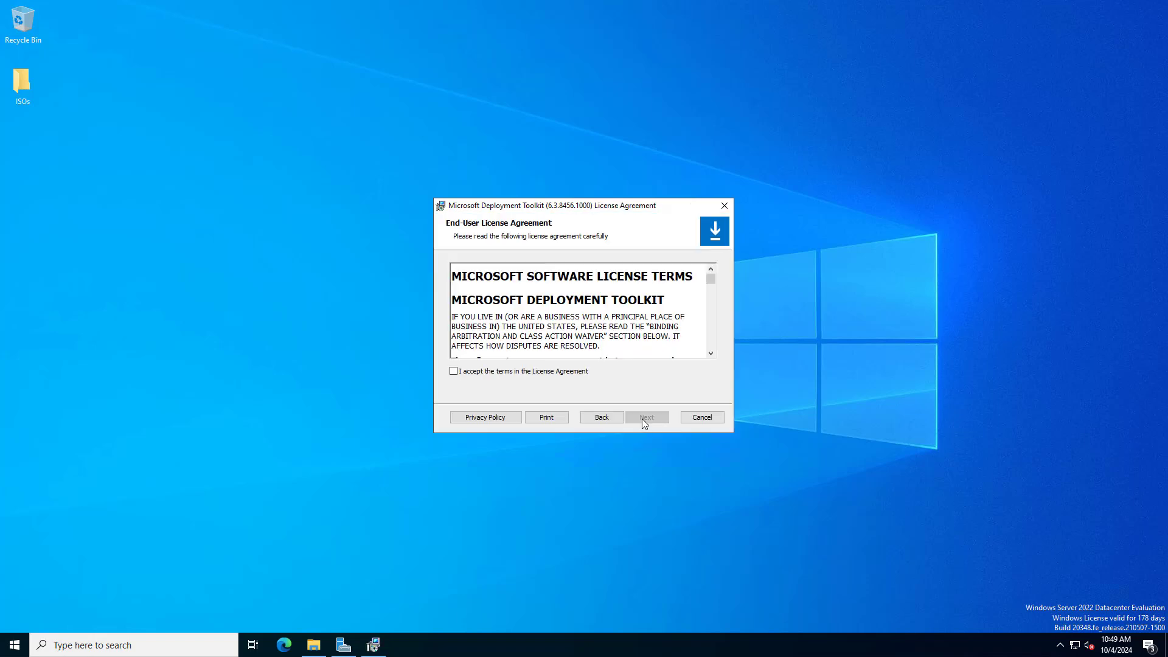
left_click(534, 372)
left_click(638, 418)
left_click(647, 417)
left_click(647, 418)
left_click(647, 418)
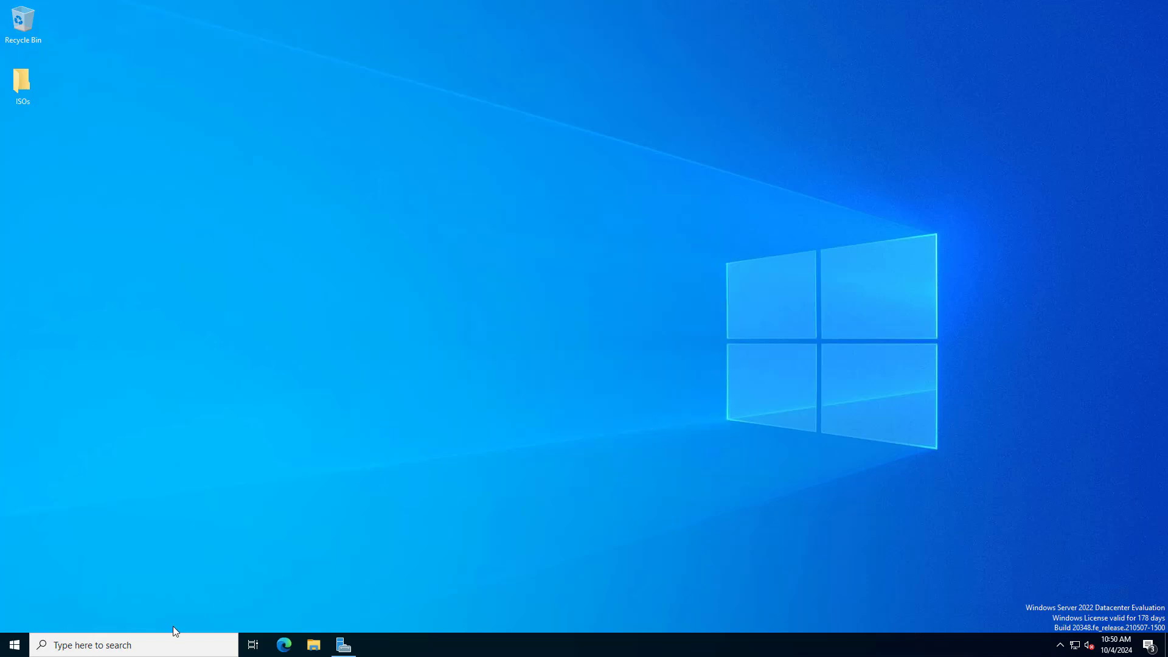
Launch Deployment Workbench and start a New Deployment Share from Deployment Shares
left_click(134, 646)
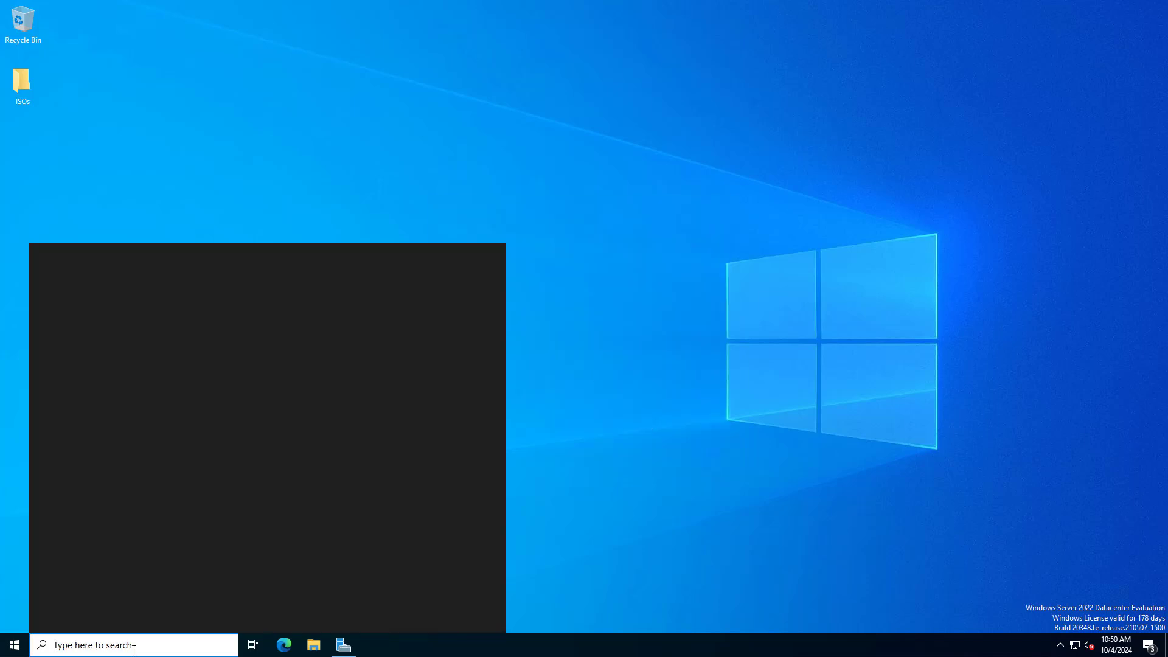
type("wo")
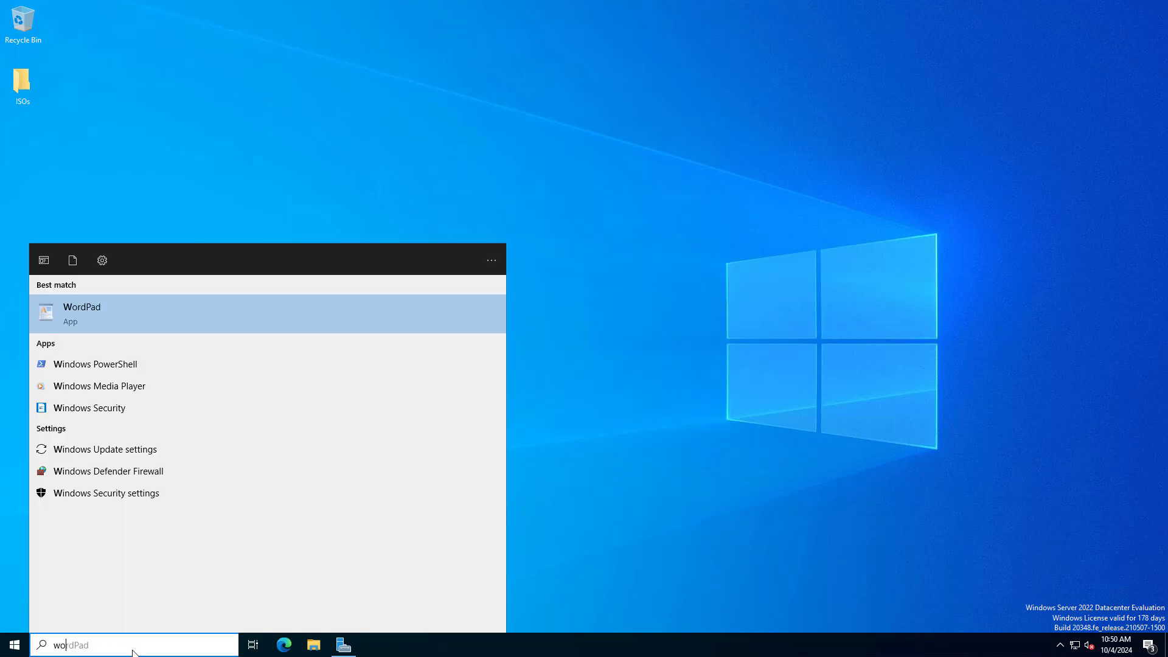
left_click(108, 368)
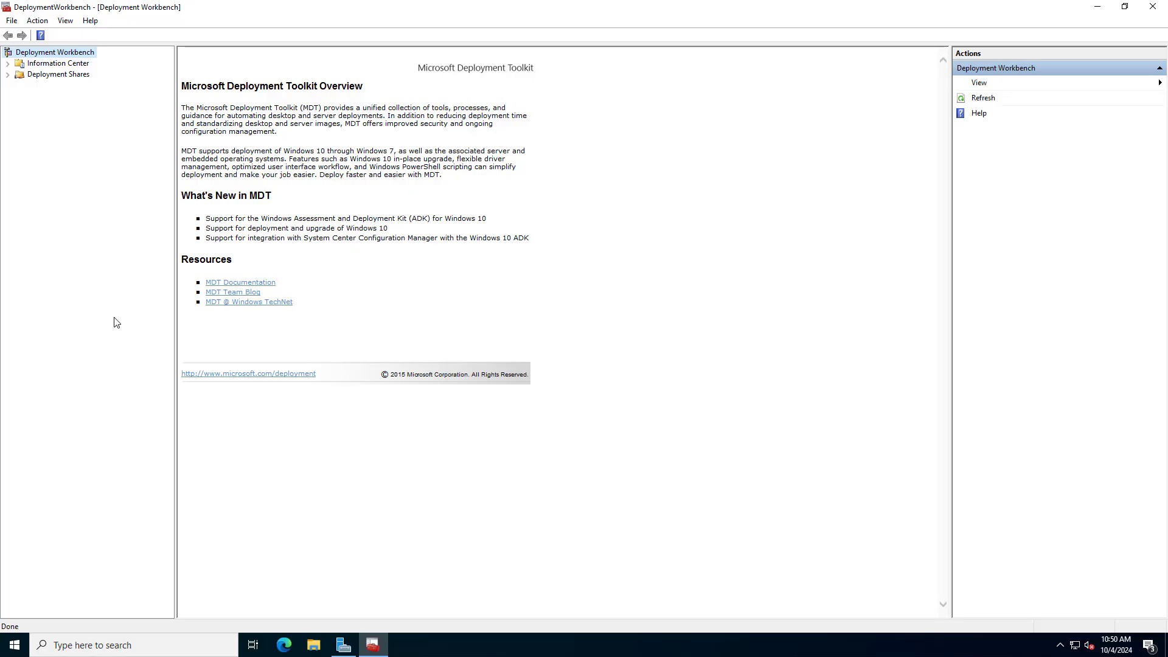
left_click(61, 75)
right_click(63, 76)
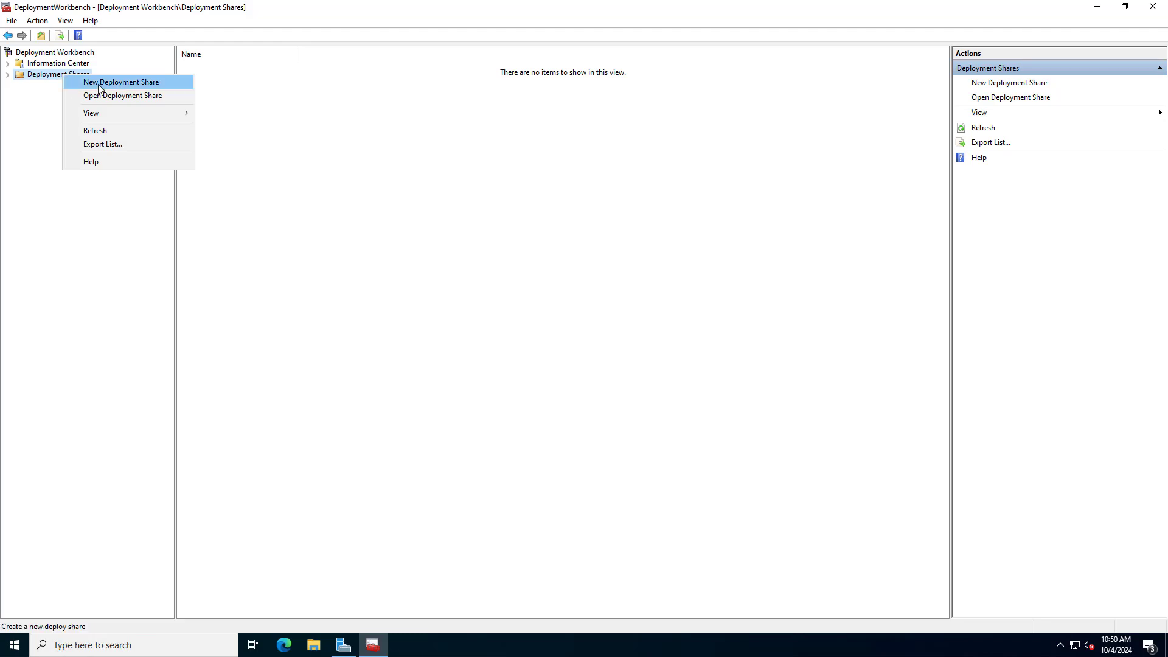
left_click(124, 86)
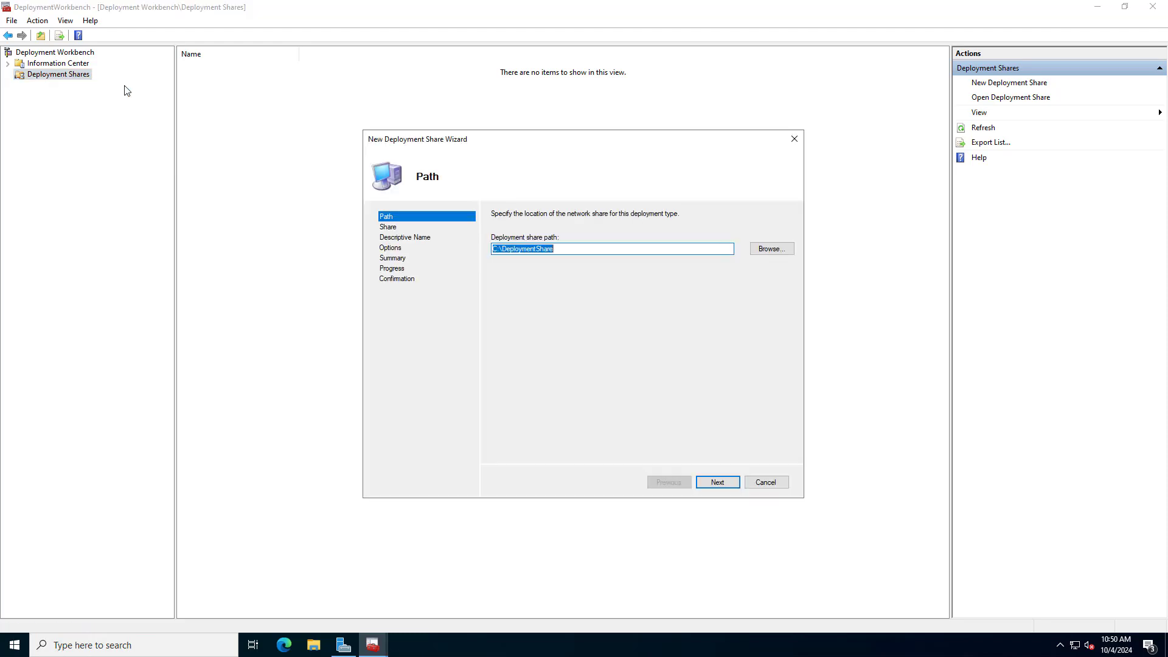
Create the share at C:\DeploymentShare with backup, image-capture and BitLocker prompts turned off
left_click(716, 481)
left_click(716, 481)
left_click(717, 482)
left_click(500, 242)
left_click(493, 244)
left_click(493, 285)
left_click(494, 298)
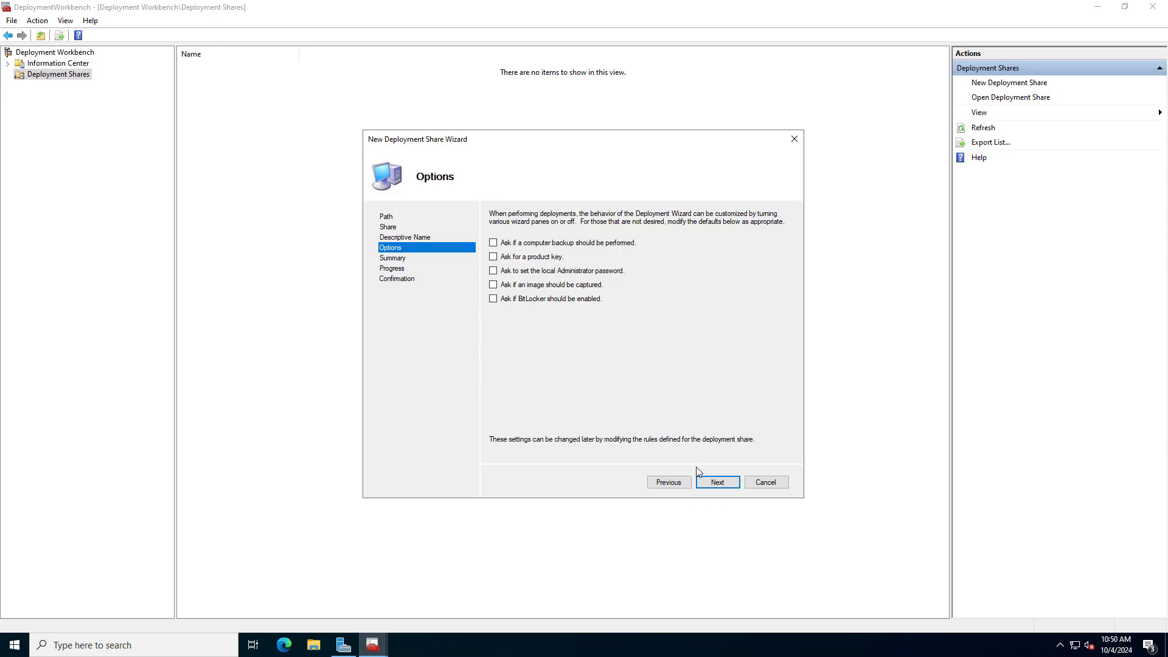
left_click(727, 483)
left_click(728, 484)
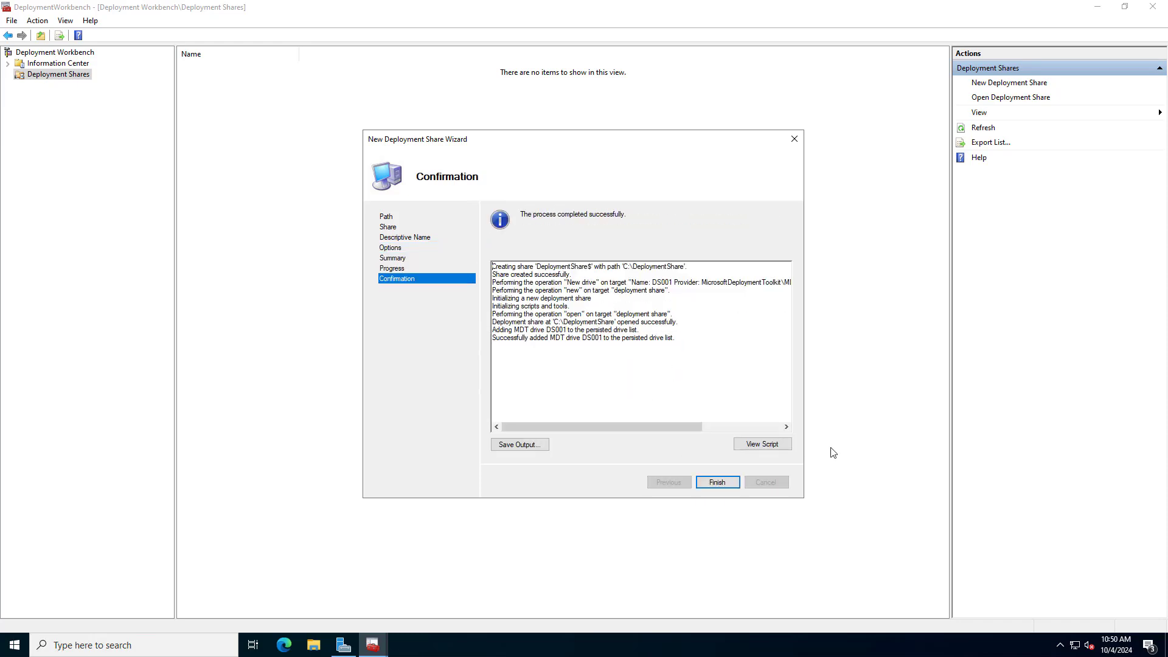
left_click(718, 482)
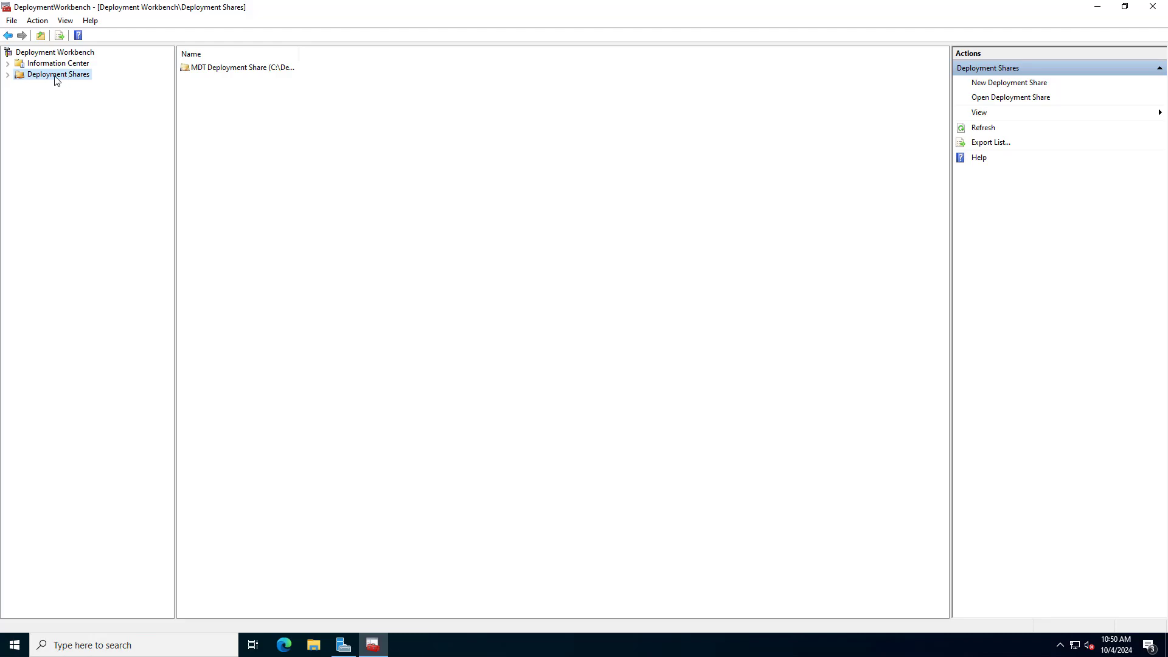
Expand MDT Deployment Share, select its Operating Systems folder, and minimize Workbench
left_click(7, 75)
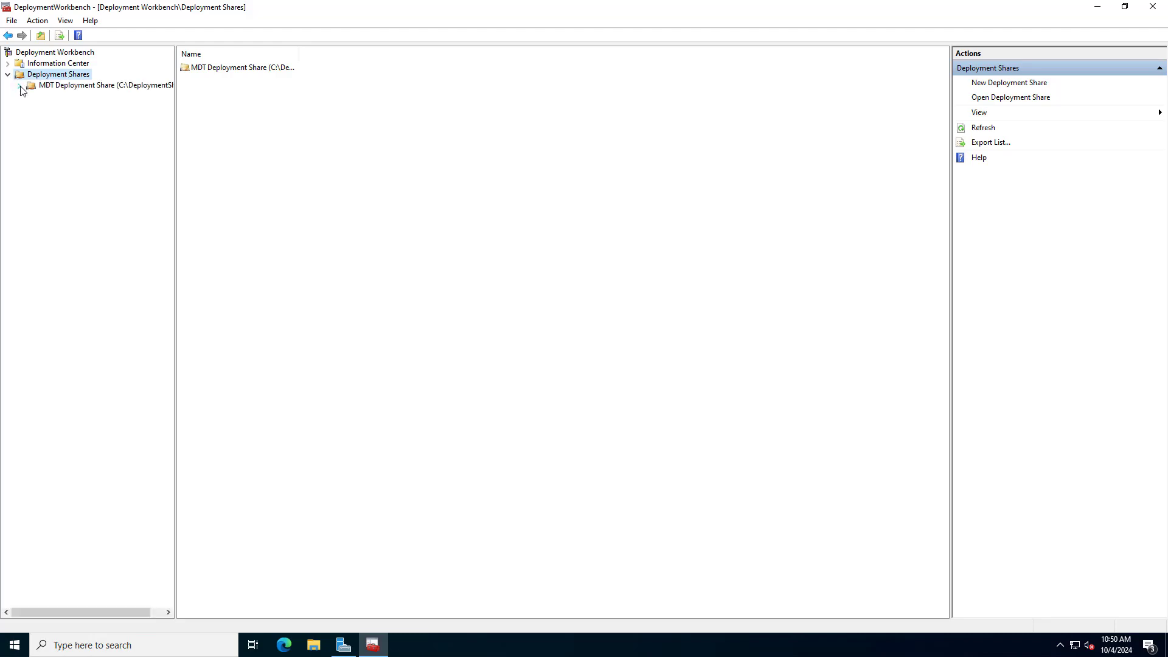
left_click(20, 85)
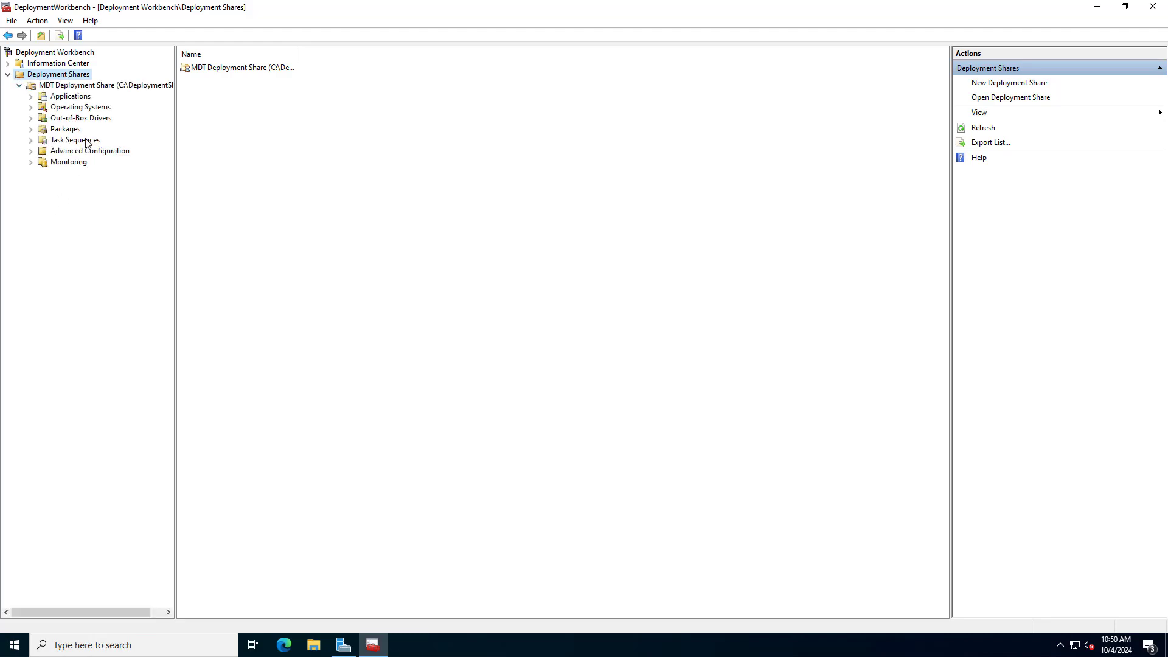
left_click(103, 87)
left_click_drag(207, 176, 246, 48)
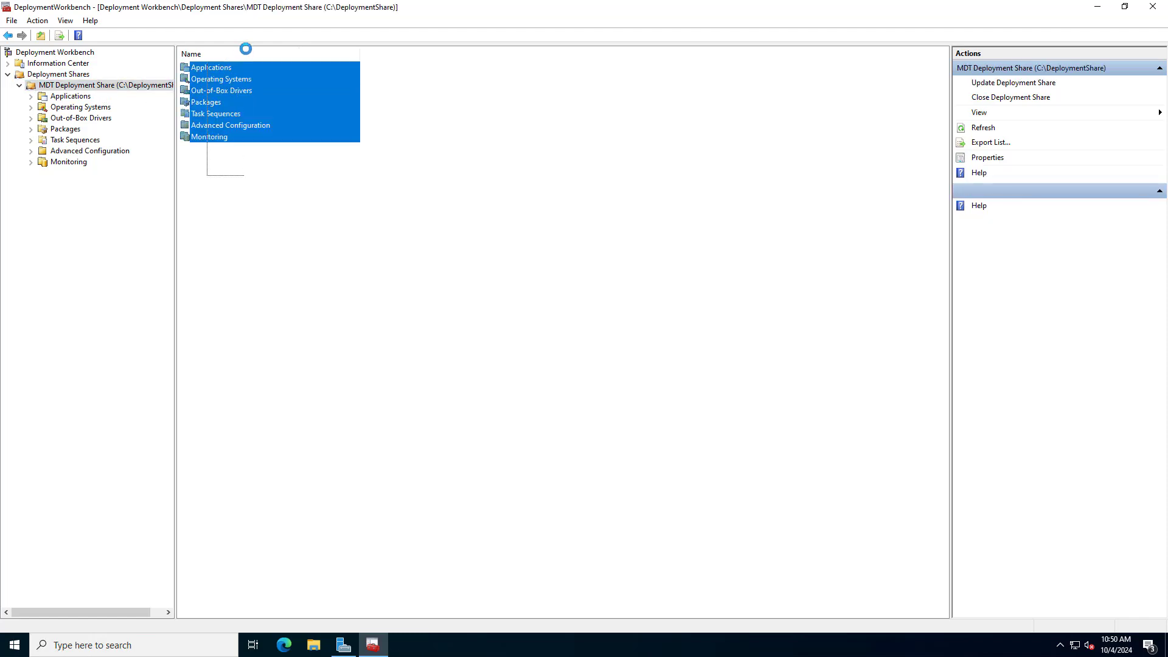
left_click(248, 213)
left_click(220, 80)
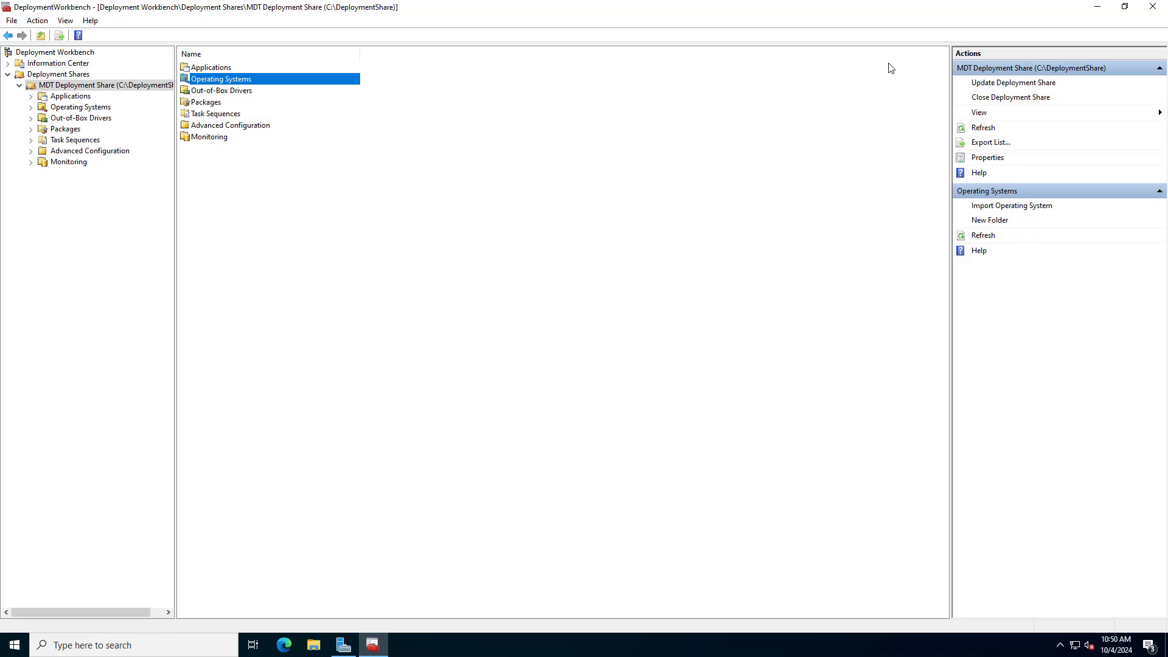
left_click(1097, 7)
Mount the Win11_23H2_English_x64 ISO from the ISOs folder as drive D:
double_click(38, 97)
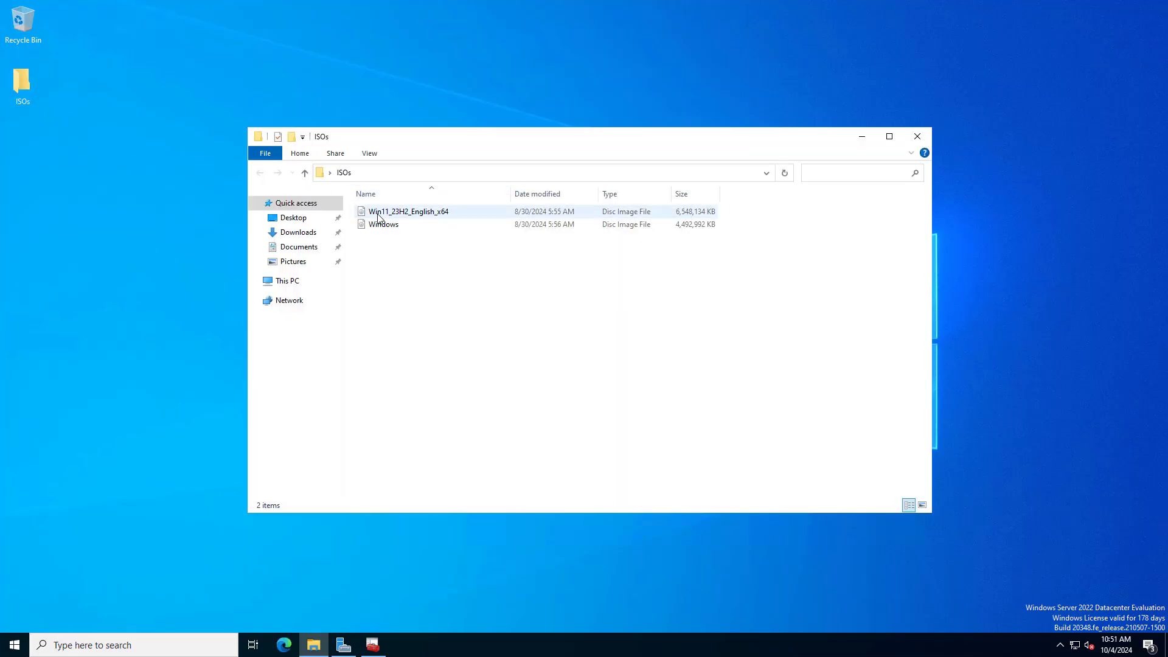
left_click(383, 214)
right_click(390, 219)
left_click(408, 226)
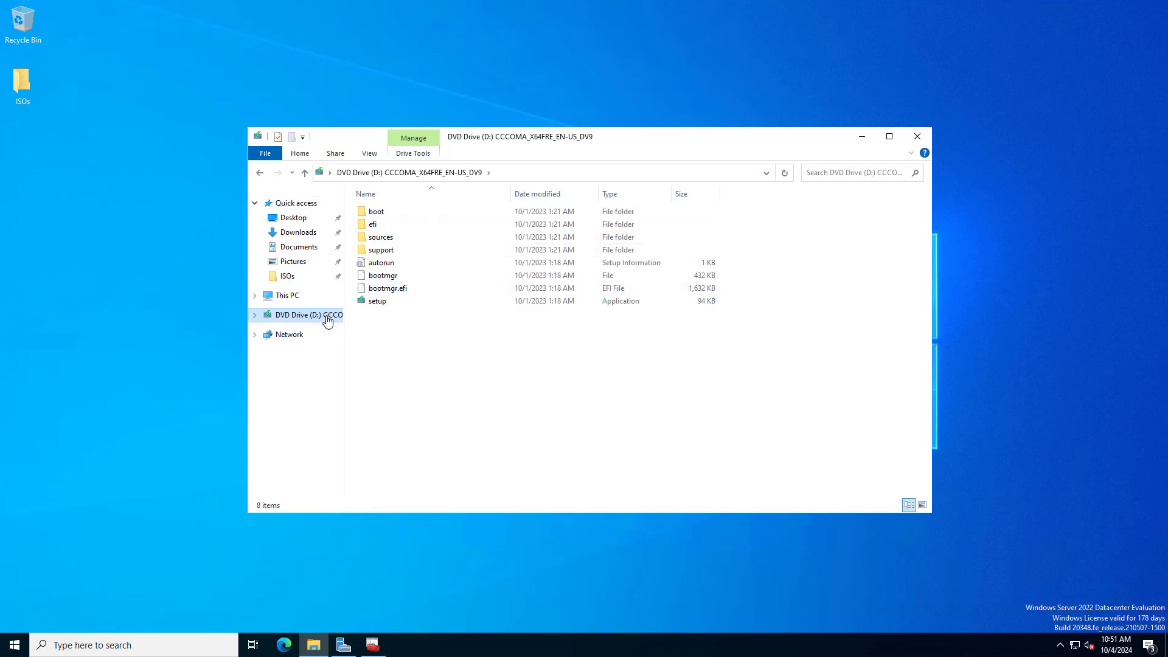
left_click_drag(373, 334, 420, 190)
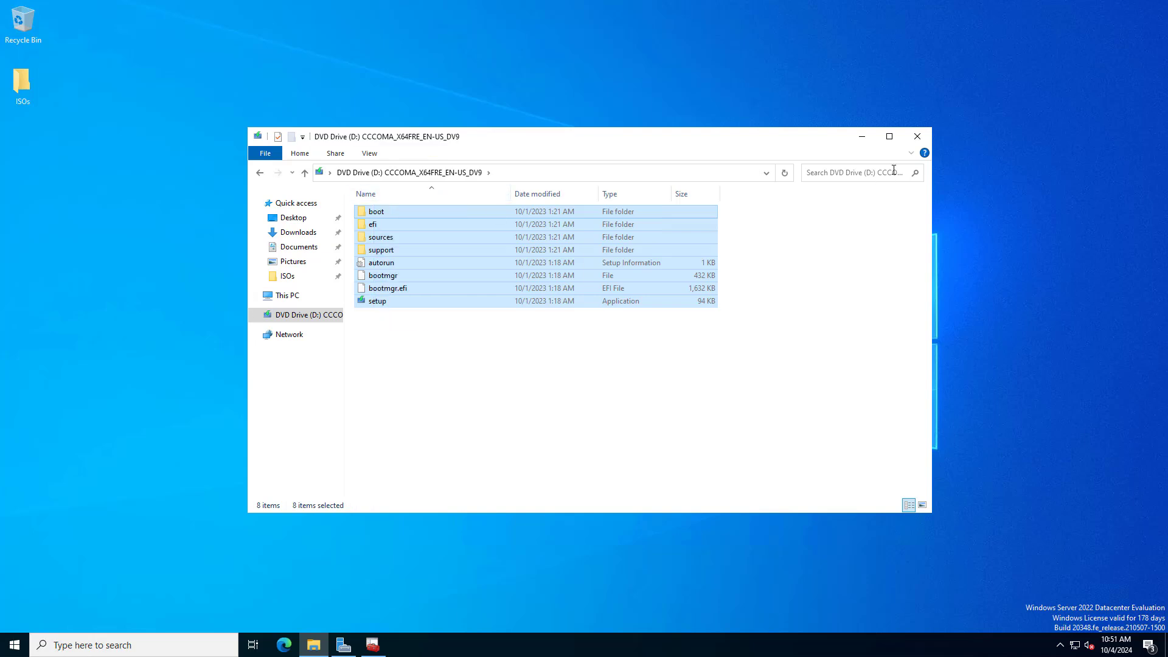
left_click(917, 136)
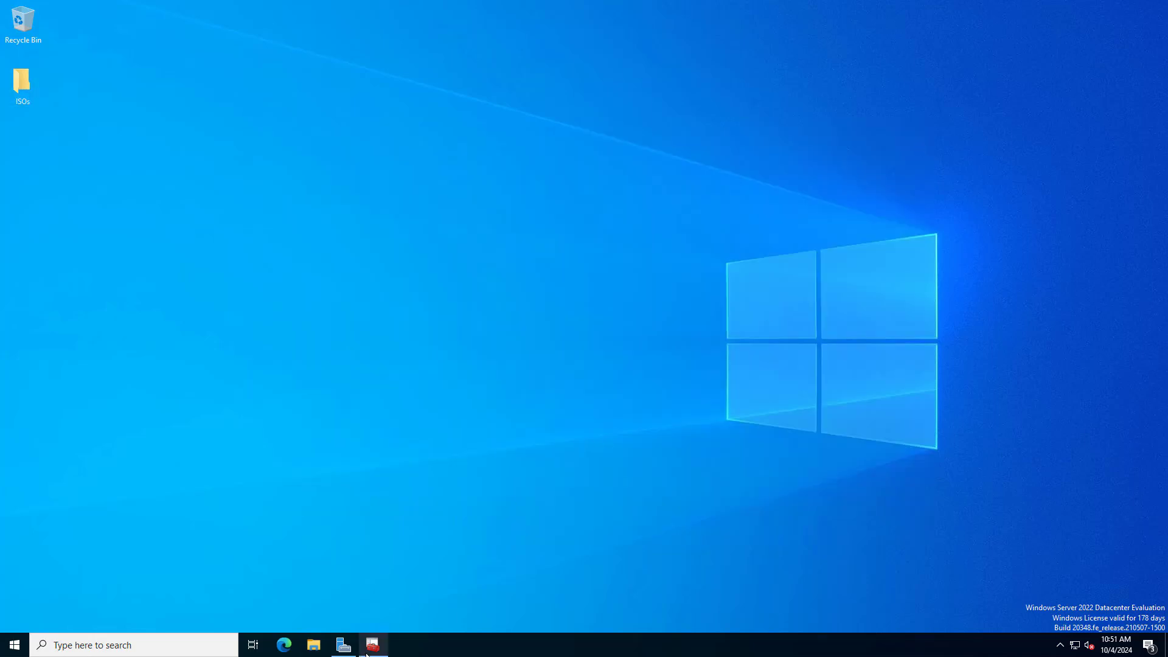
In Deployment Workbench, start Import Operating System from the Operating Systems folder
left_click(372, 644)
right_click(234, 84)
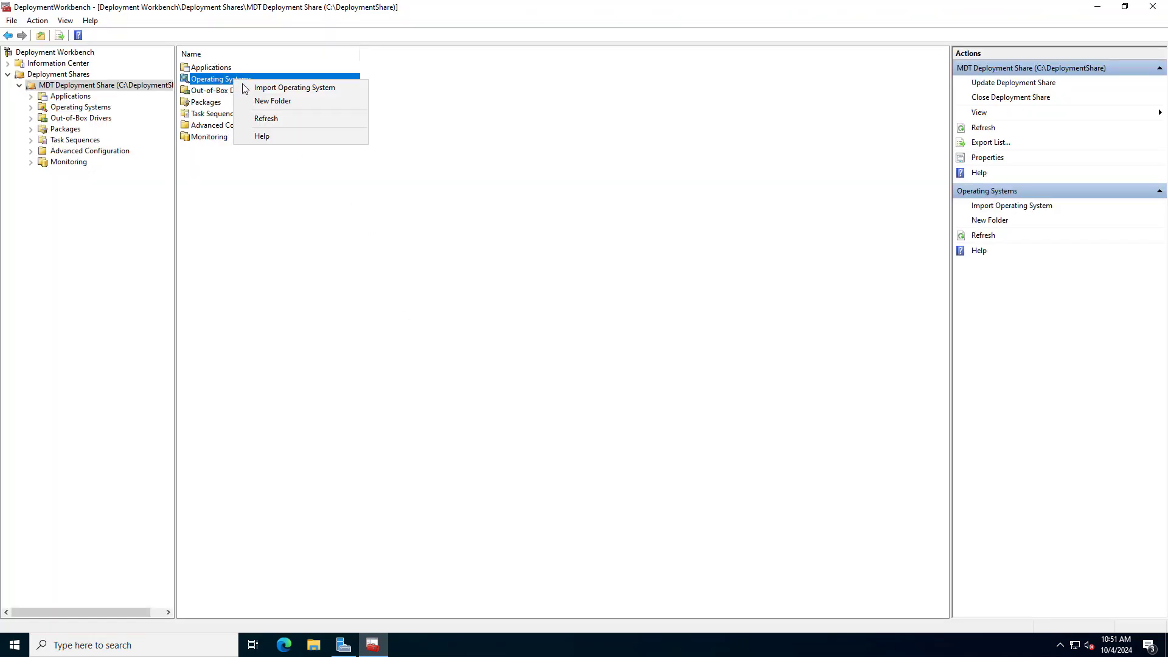
left_click(294, 89)
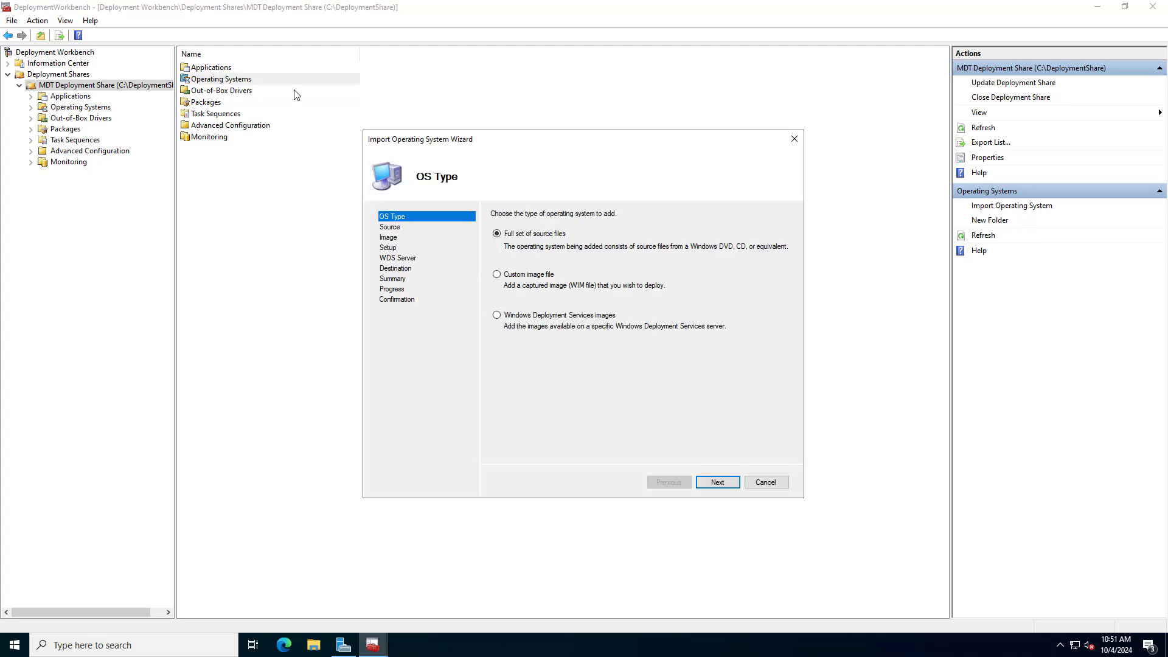
Import a custom image file, choosing install.wim from the DVD's sources folder as the source
left_click(519, 276)
left_click(716, 481)
left_click(770, 244)
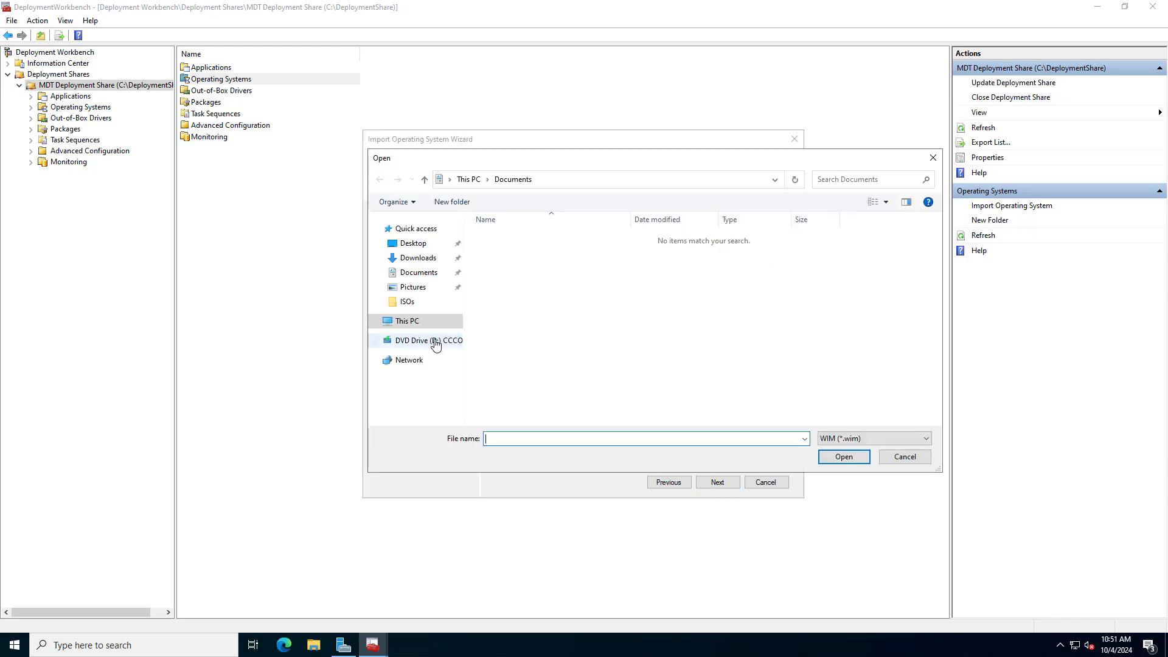
left_click(425, 342)
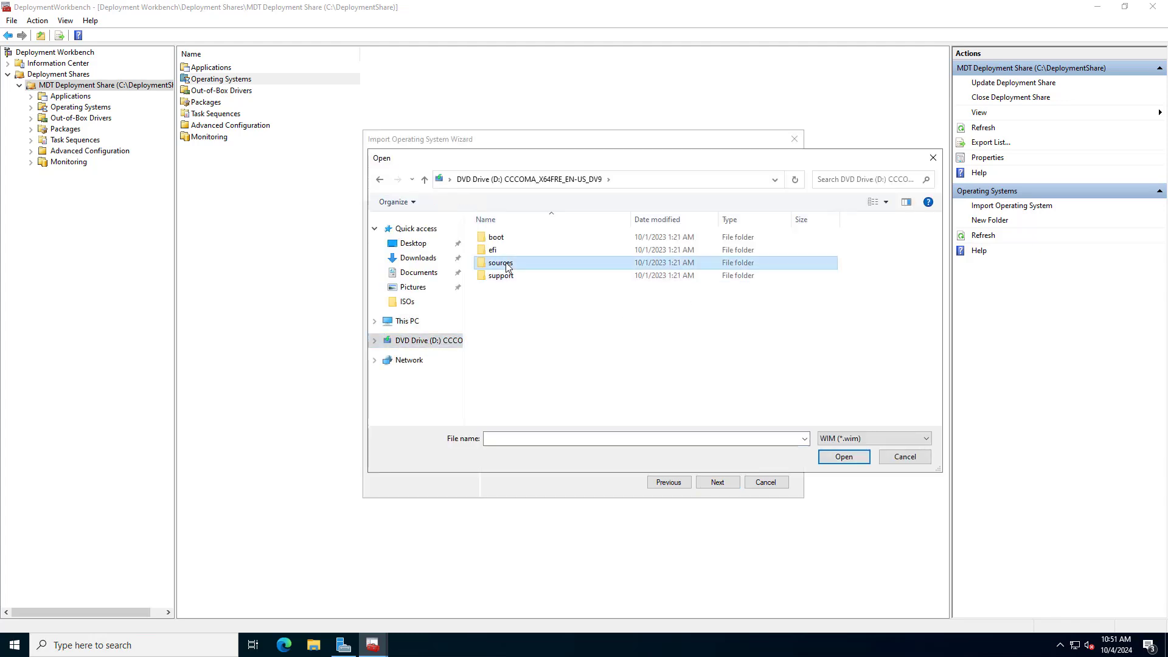
double_click(497, 263)
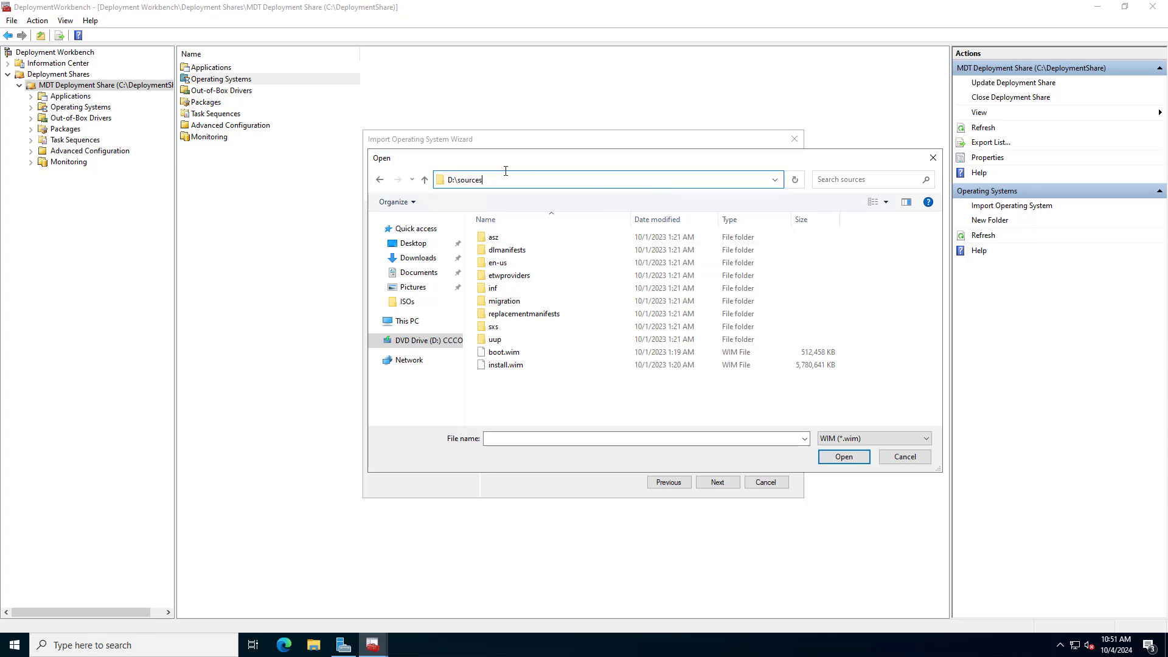
left_click(522, 366)
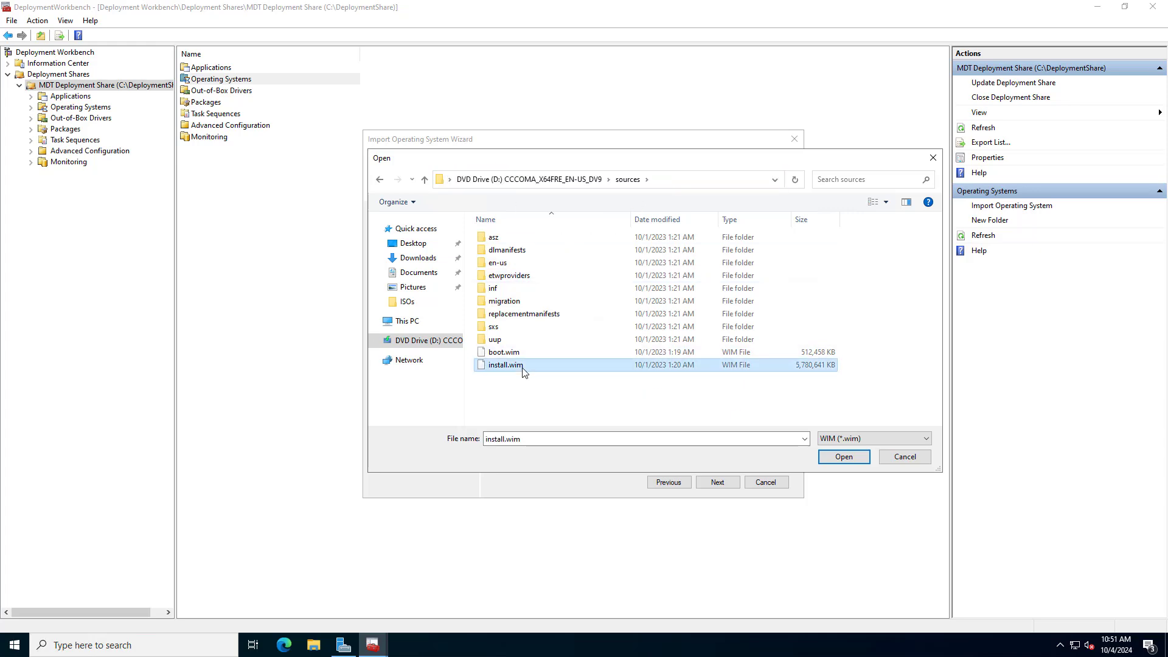
left_click(843, 457)
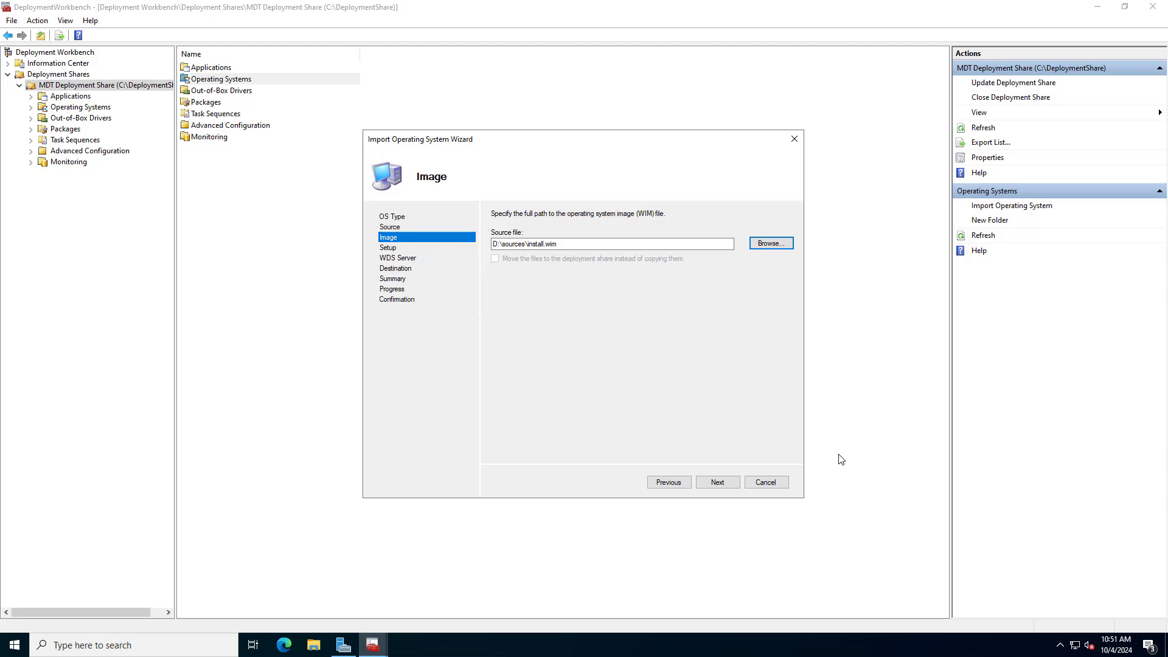
Skip setup files, name the destination 'Windows 11', and run the import to completion
left_click(719, 484)
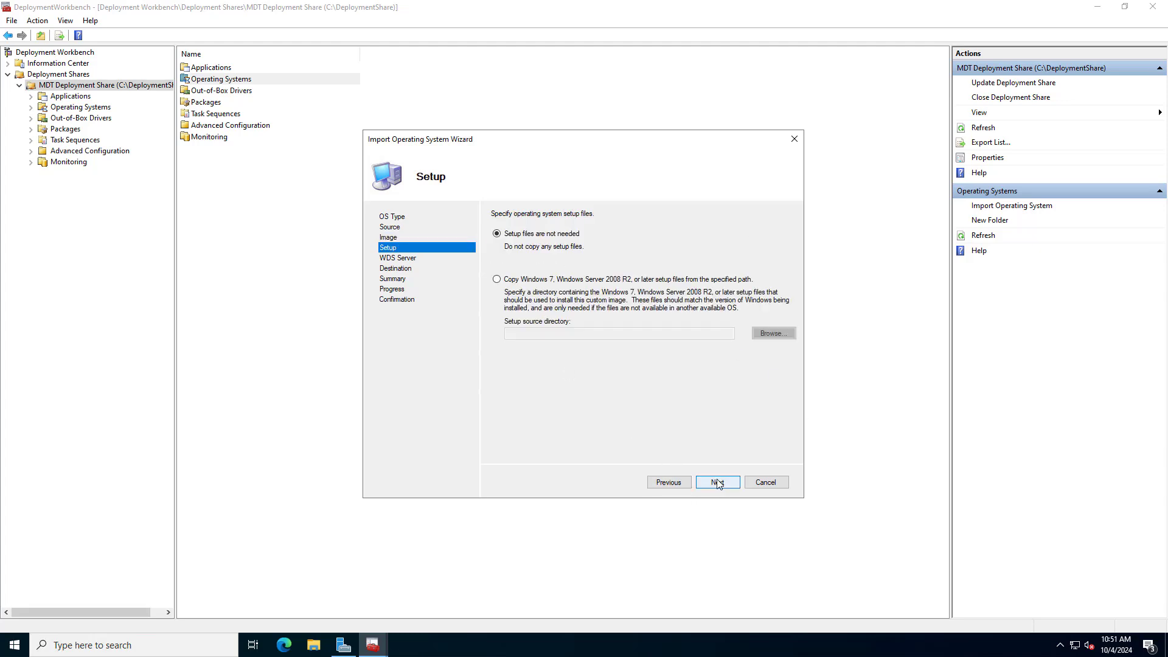
left_click(718, 483)
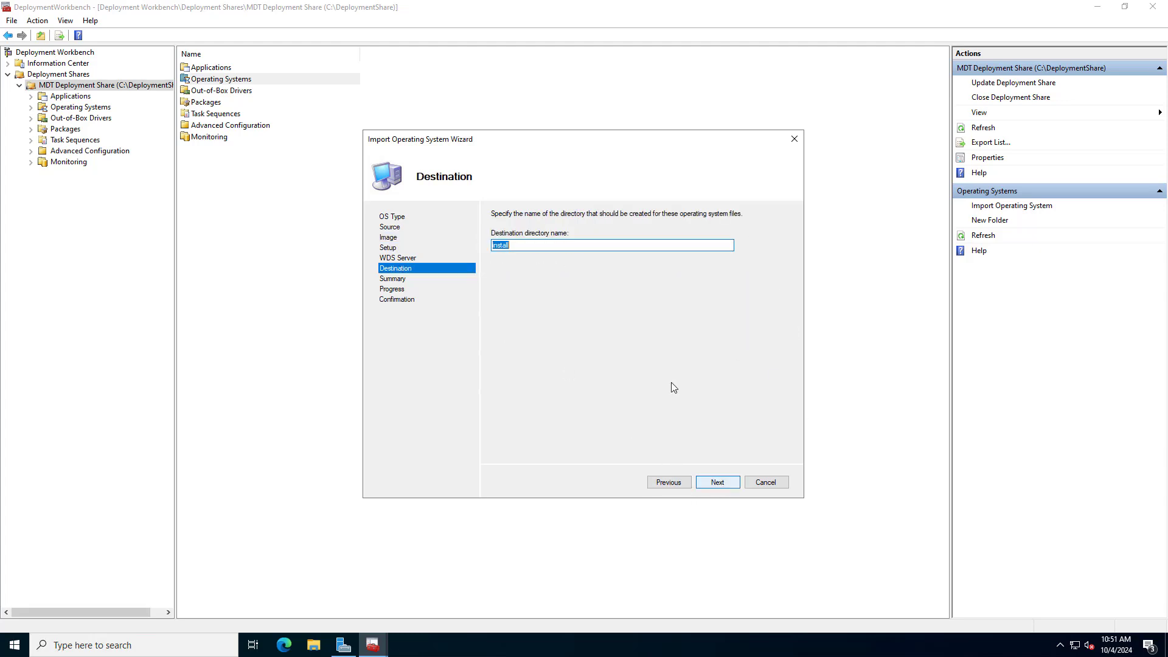
type("Windows 11")
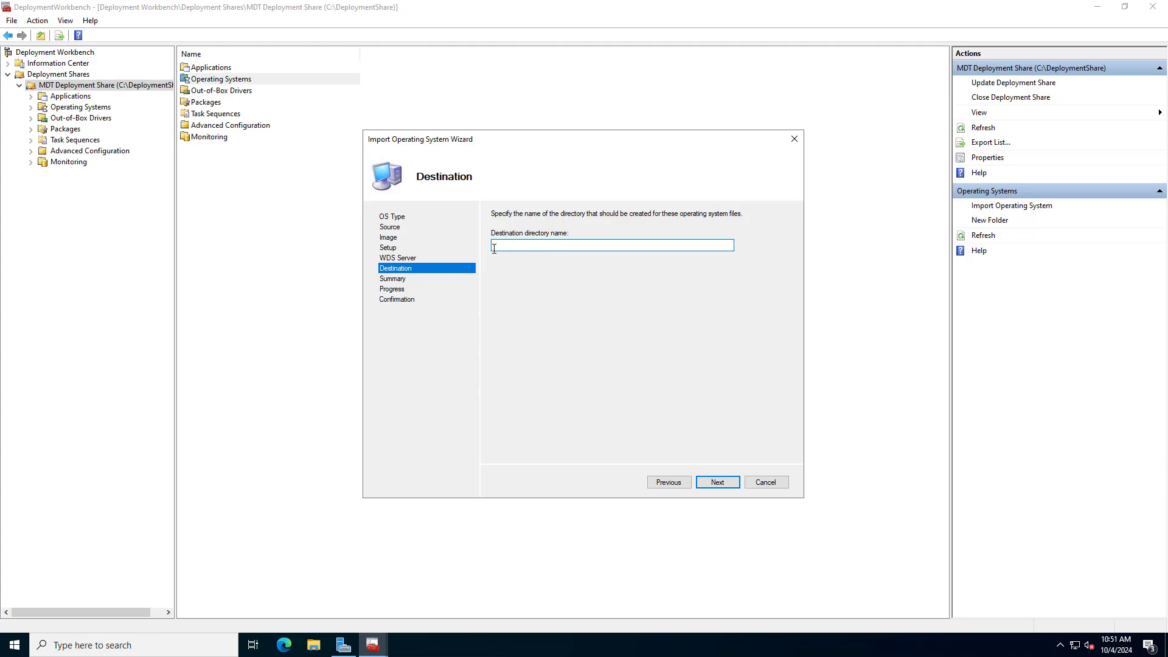
left_click(718, 483)
left_click(725, 484)
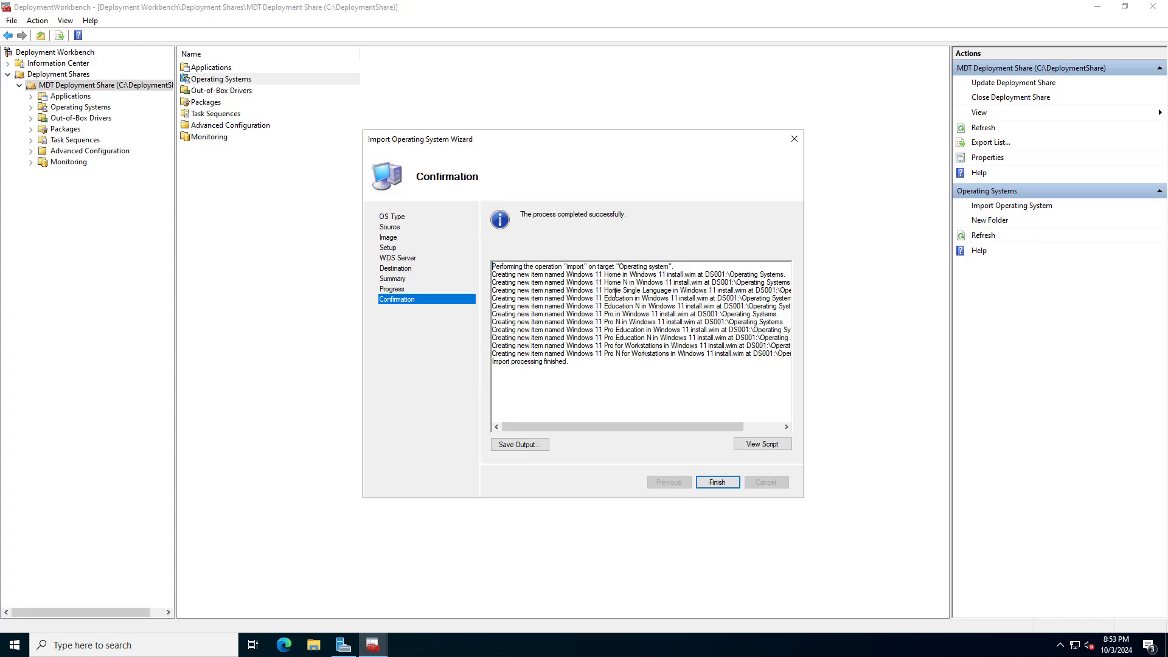
left_click_drag(520, 215, 614, 215)
left_click(640, 214)
key("ctrl+a")
Close the wizard, review the eleven imported x64 Windows 11 editions, then view Task Sequences
left_click(735, 483)
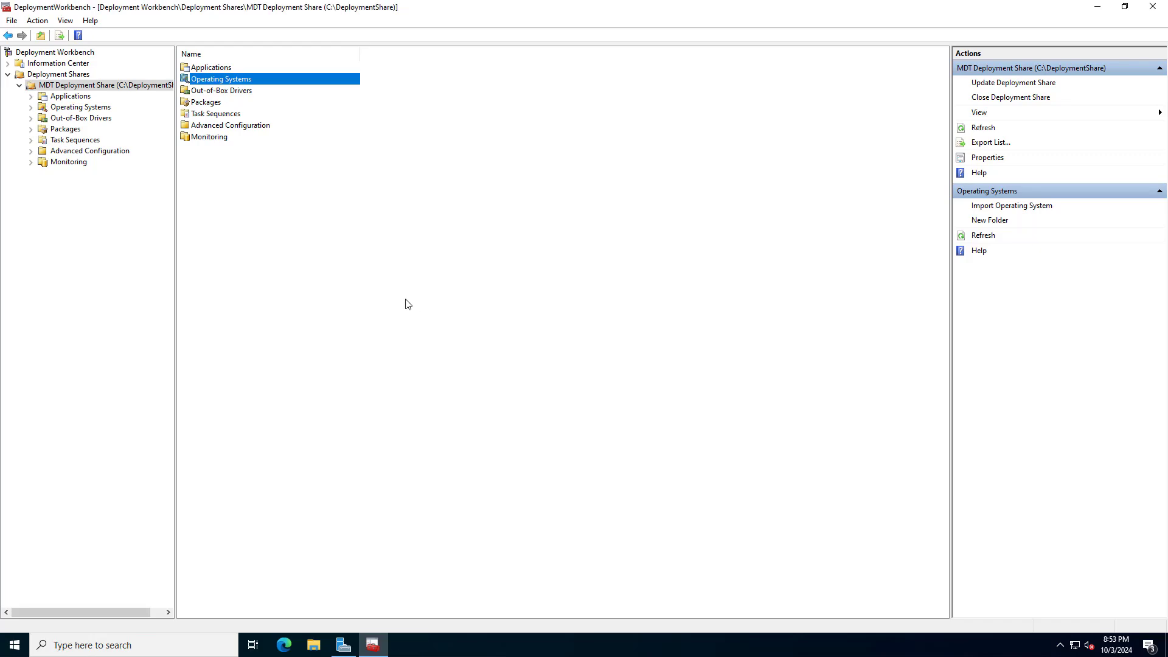
left_click(66, 110)
left_click_drag(213, 227, 266, 65)
left_click(294, 225)
left_click(222, 160)
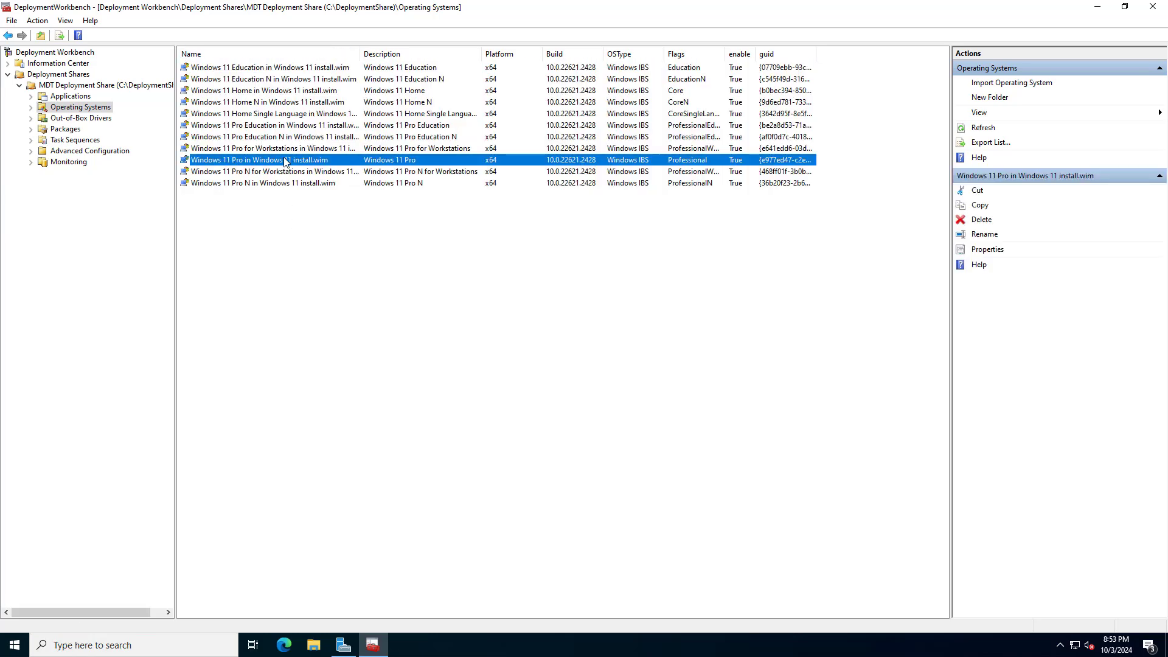
left_click(95, 143)
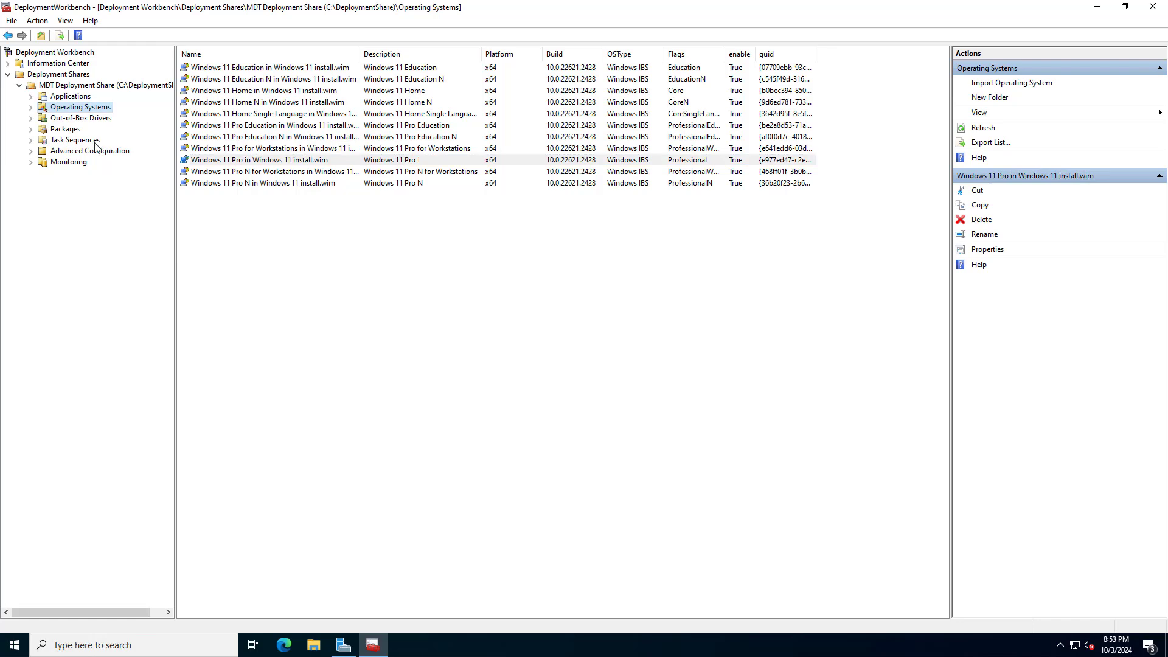
Start a new task sequence with ID Win11 and name 'Windows 11', accepting the template
right_click(86, 144)
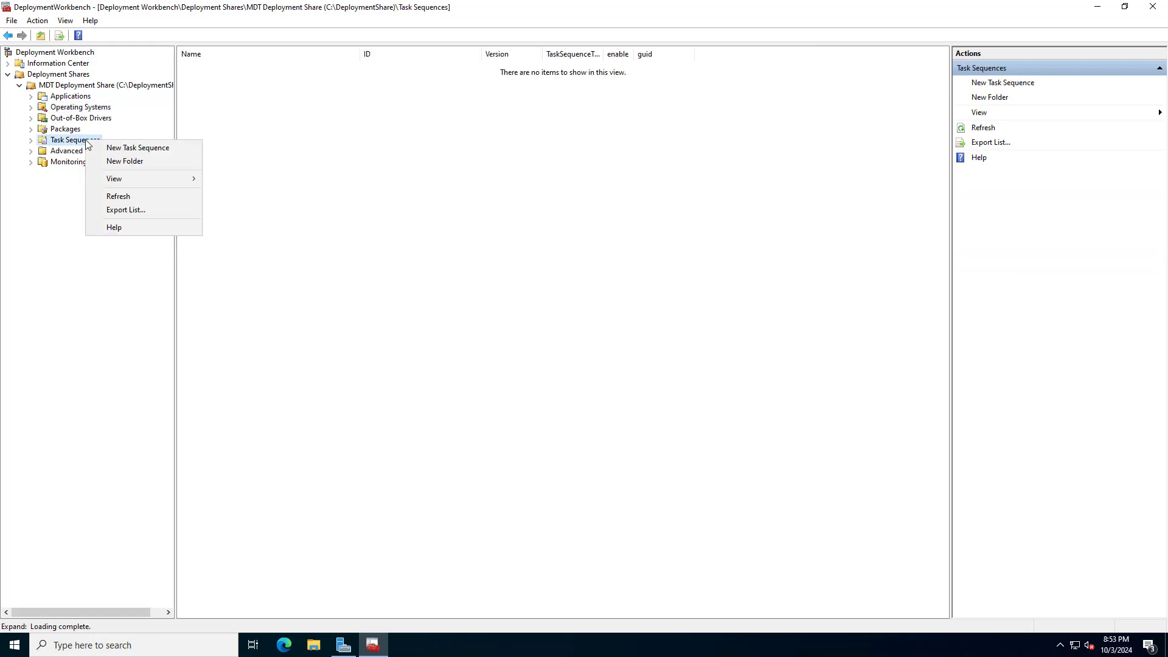
left_click(126, 147)
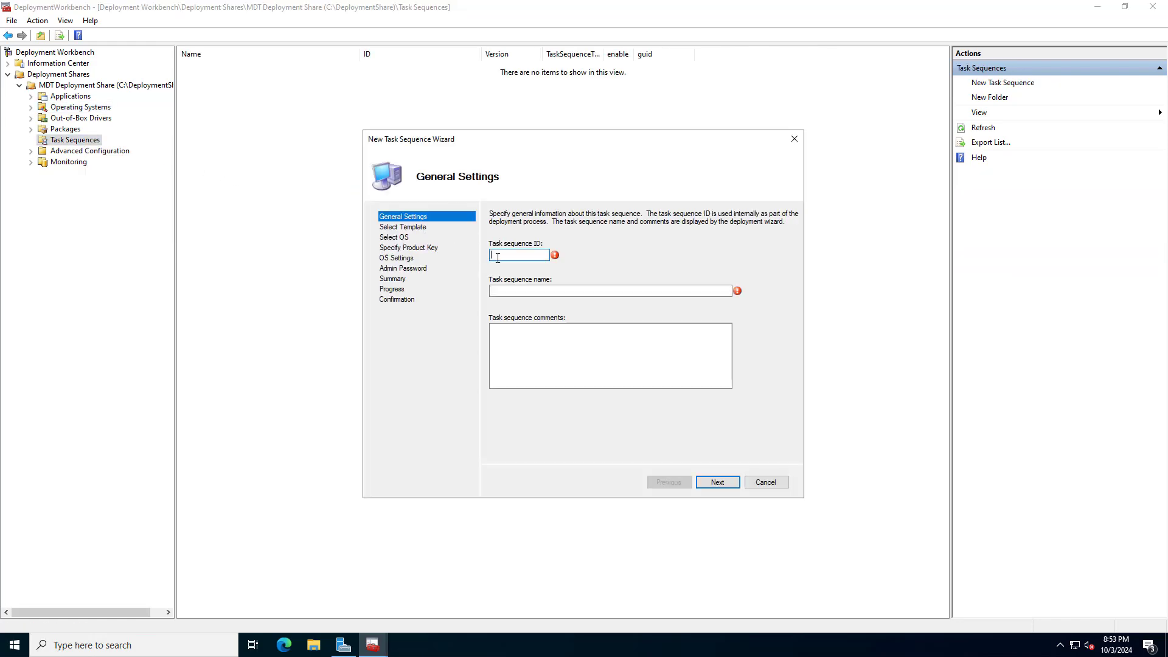
type("Win11")
key("Tab")
type("Windows 11")
double_click(531, 255)
left_click_drag(541, 290, 490, 291)
left_click(717, 482)
left_click(717, 481)
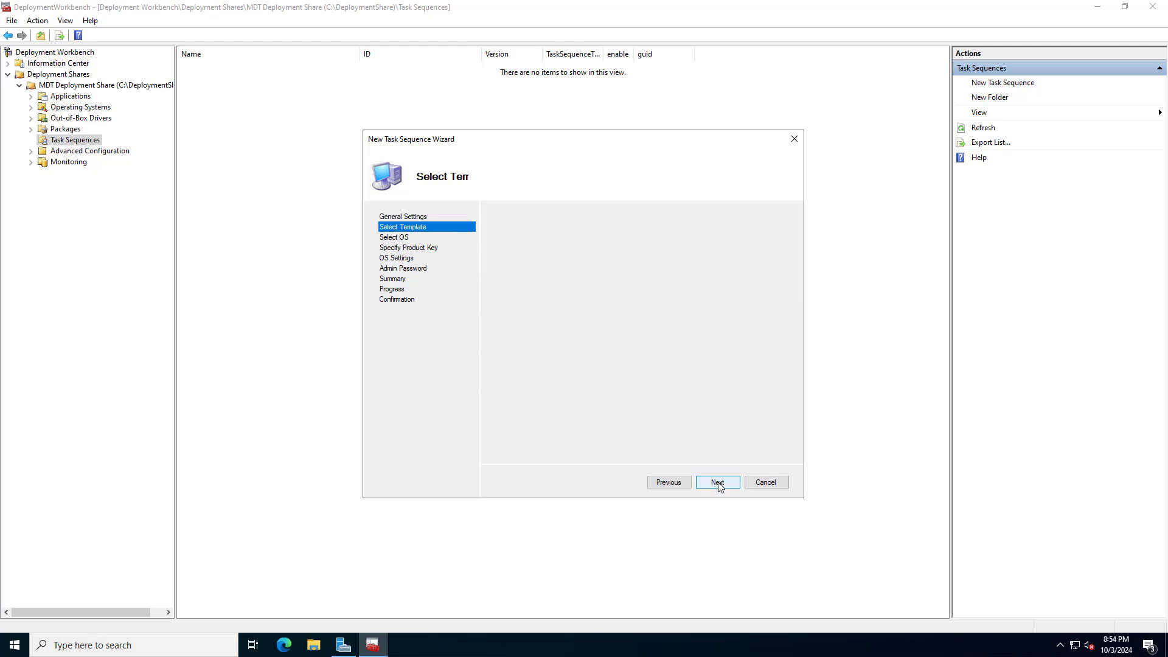
Base it on the Windows 11 Pro image, skip the product key, and set organization 'net'
left_click(543, 328)
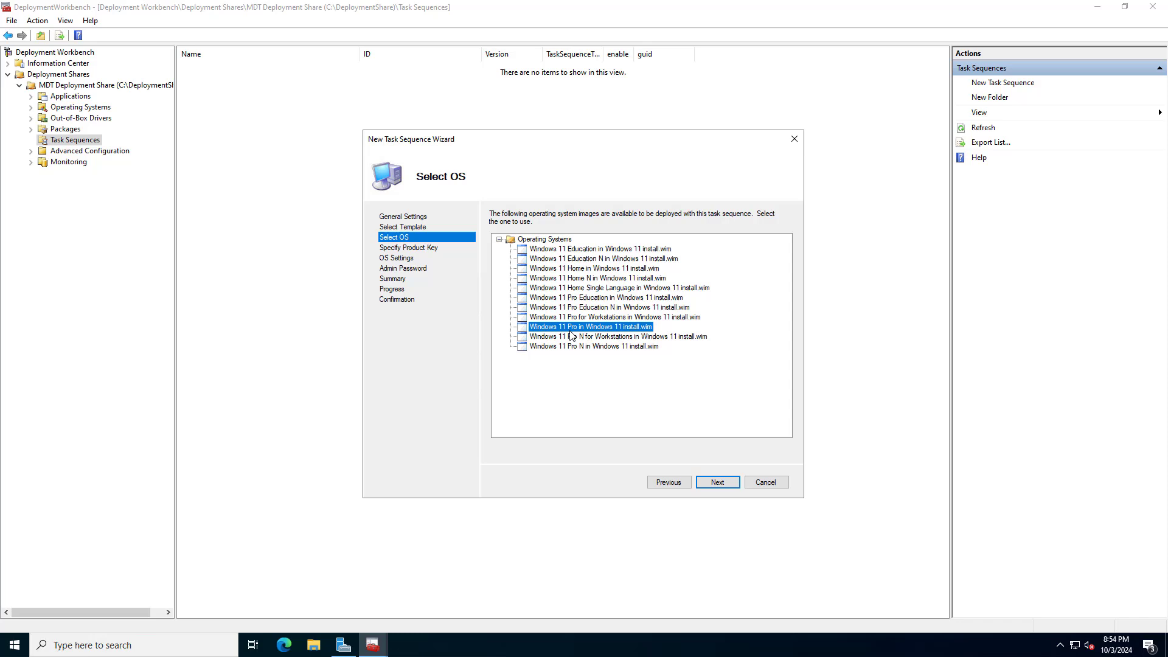
left_click(734, 483)
left_click(735, 483)
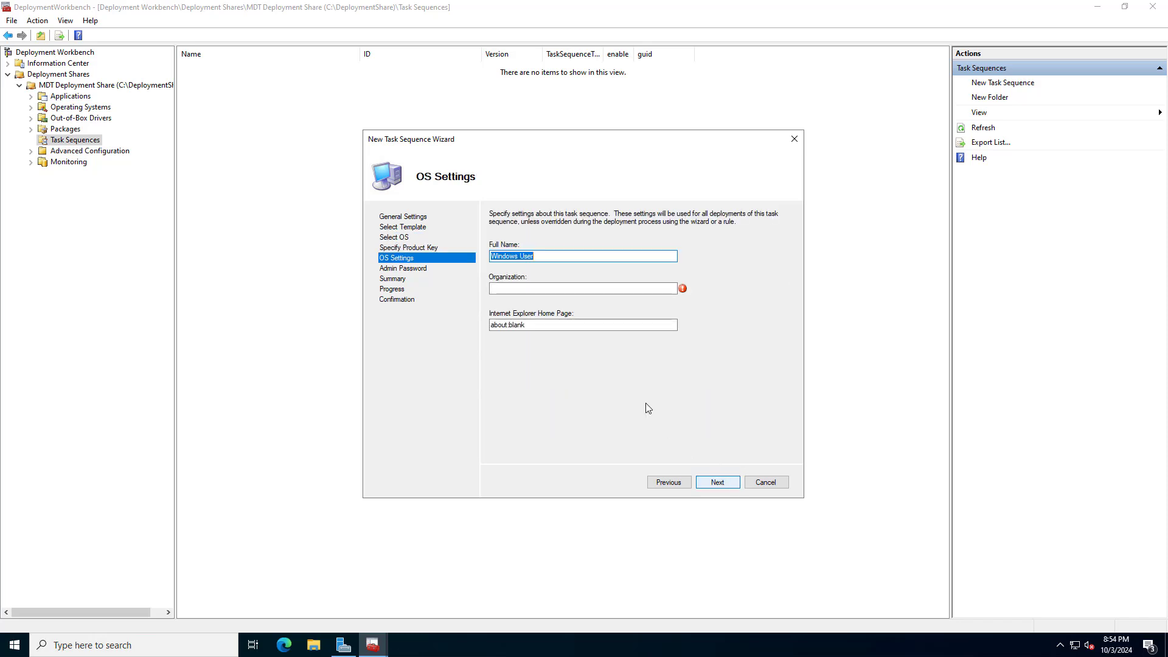
key("Tab")
type("net")
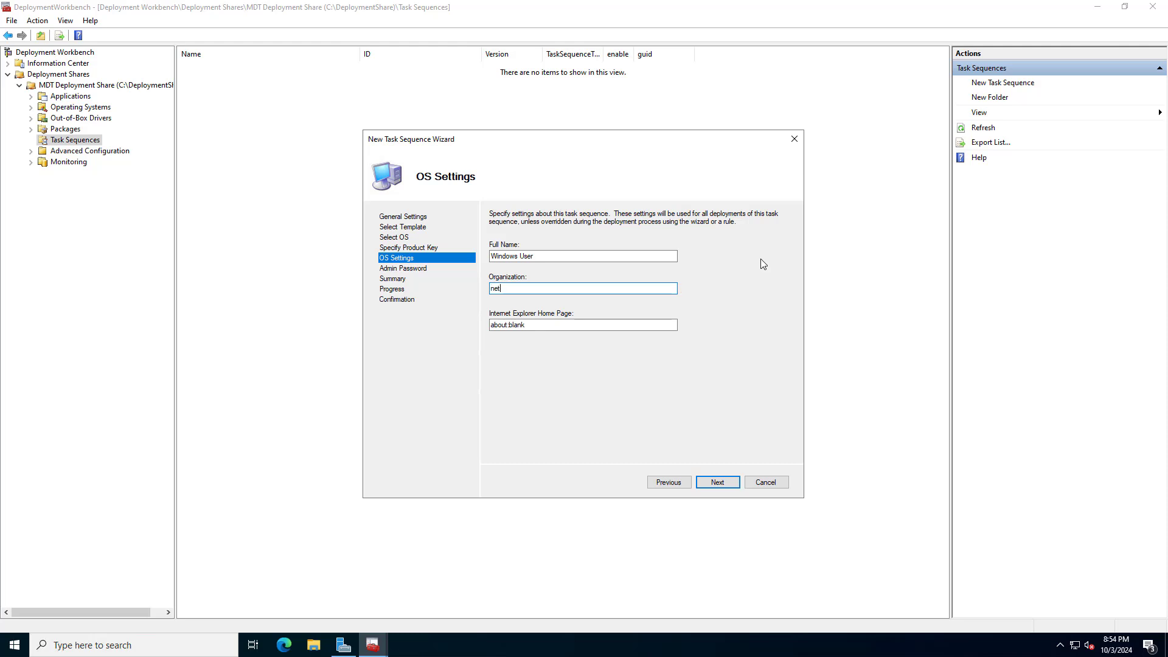
left_click_drag(553, 288, 480, 297)
left_click(715, 484)
Enter and confirm the administrator password, create the task sequence, and select it
left_click(534, 261)
left_click(540, 290)
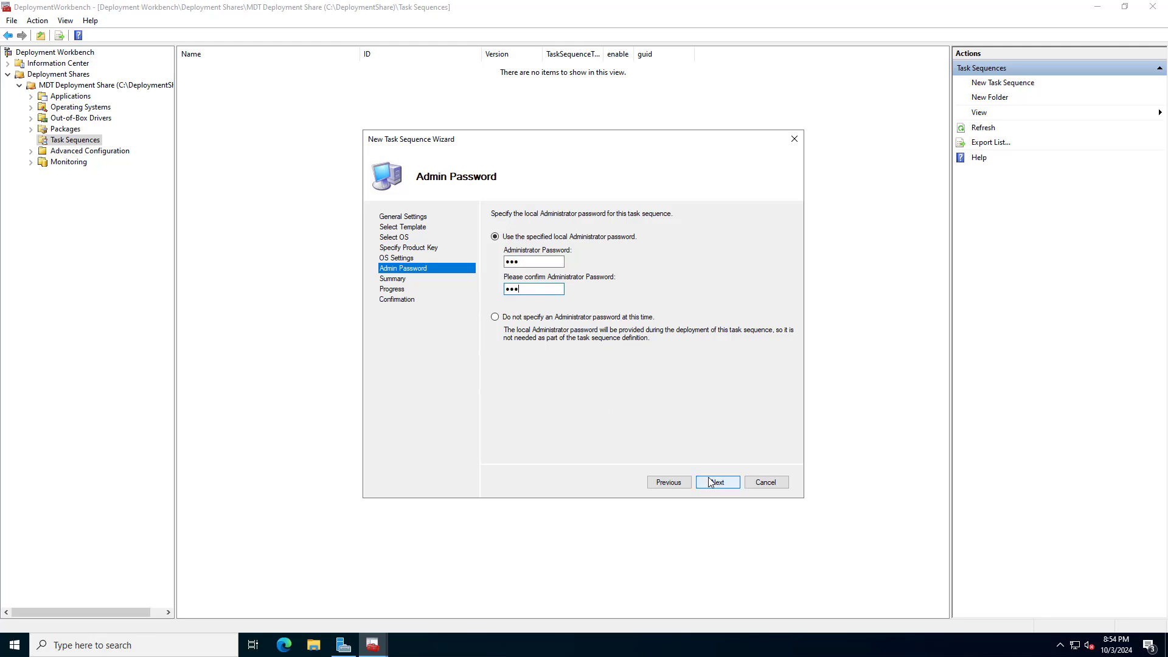
left_click(710, 482)
left_click(710, 481)
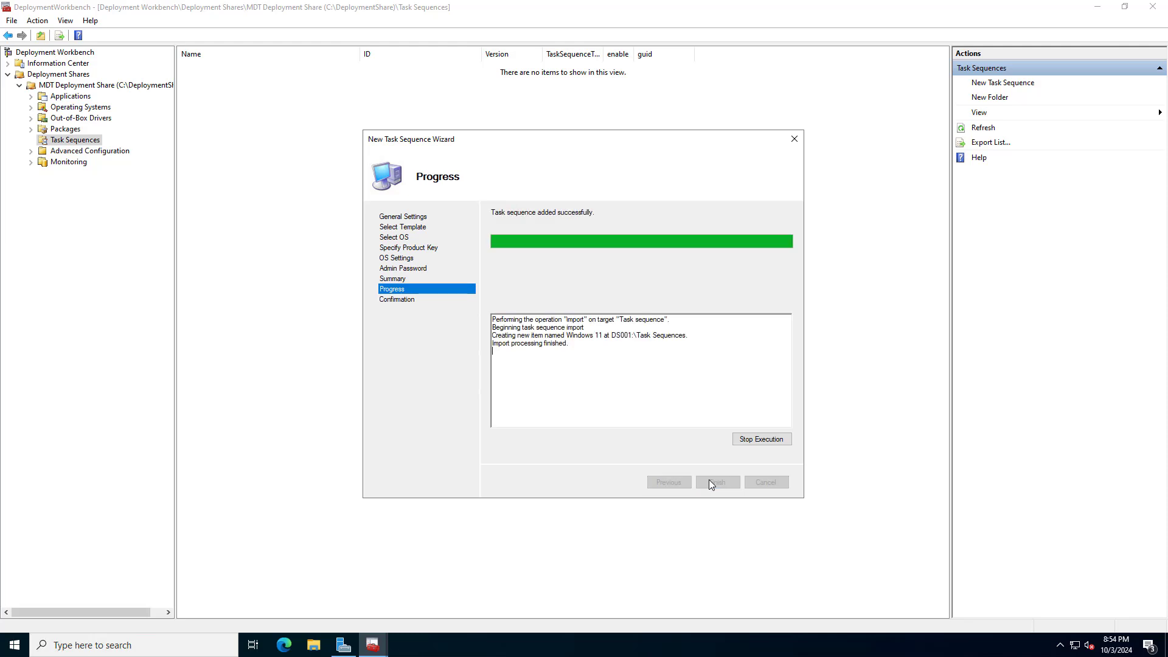
left_click_drag(521, 215, 628, 216)
left_click(719, 483)
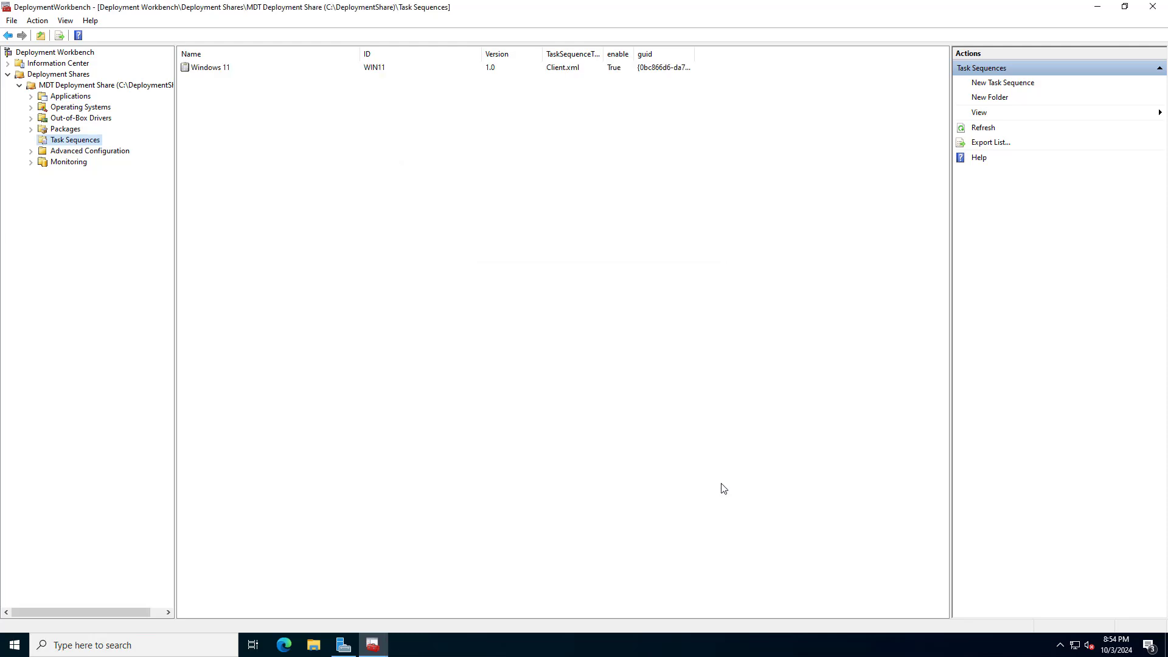
left_click(220, 70)
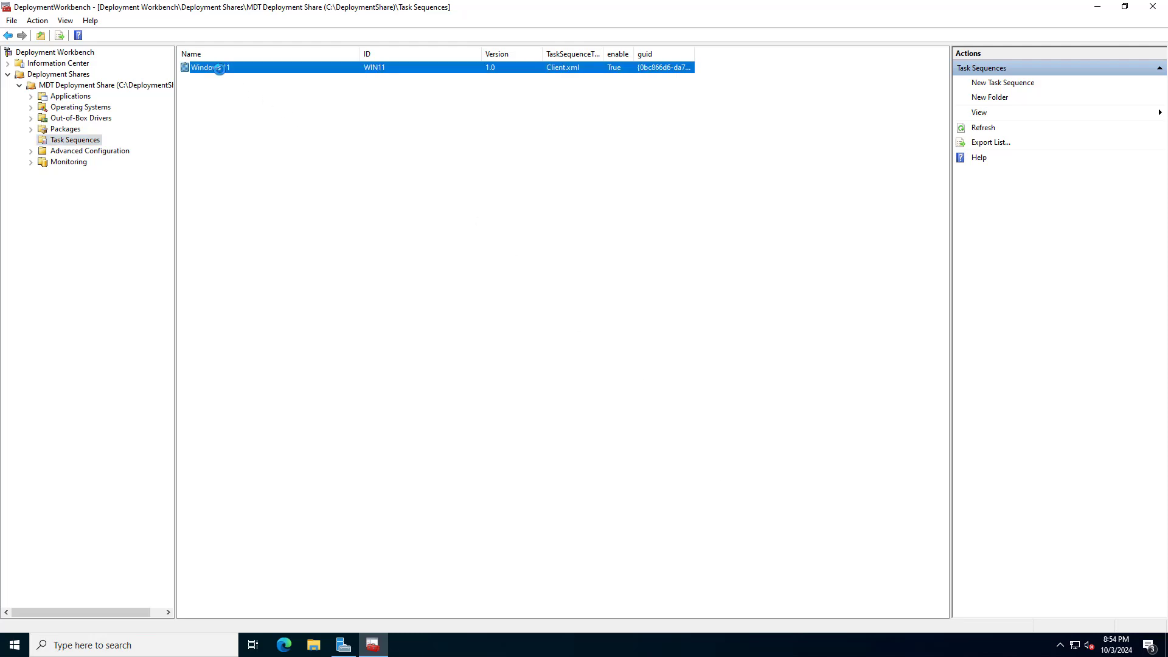
In the deployment share properties, remove x86 platform support and apply the change
left_click(92, 90)
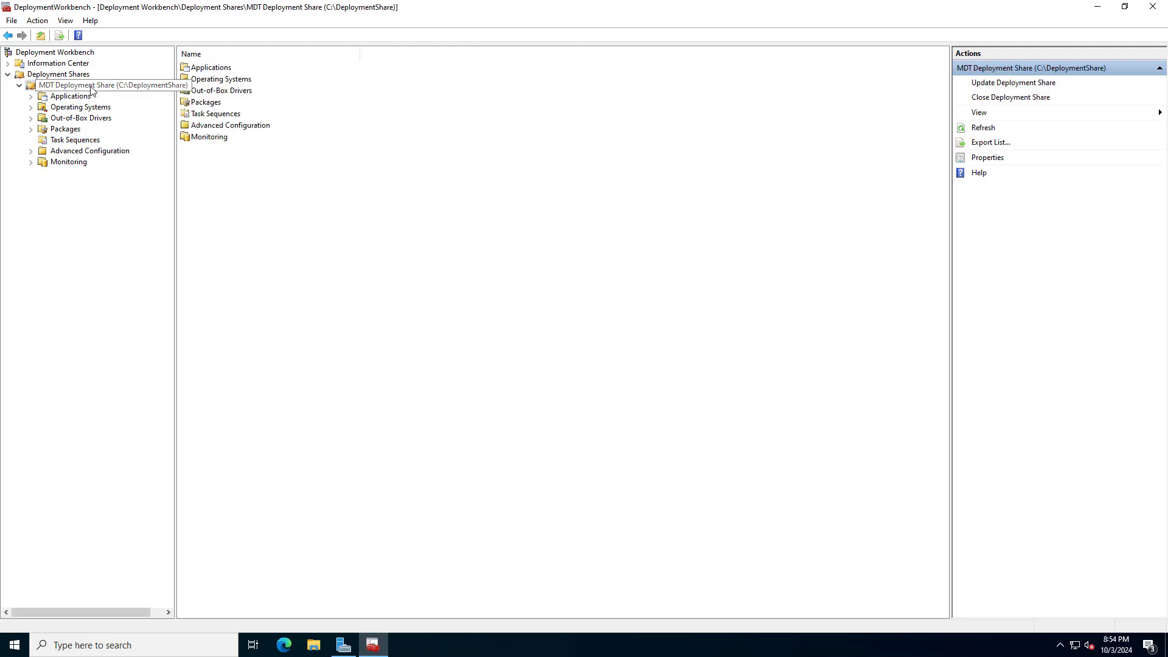
right_click(91, 90)
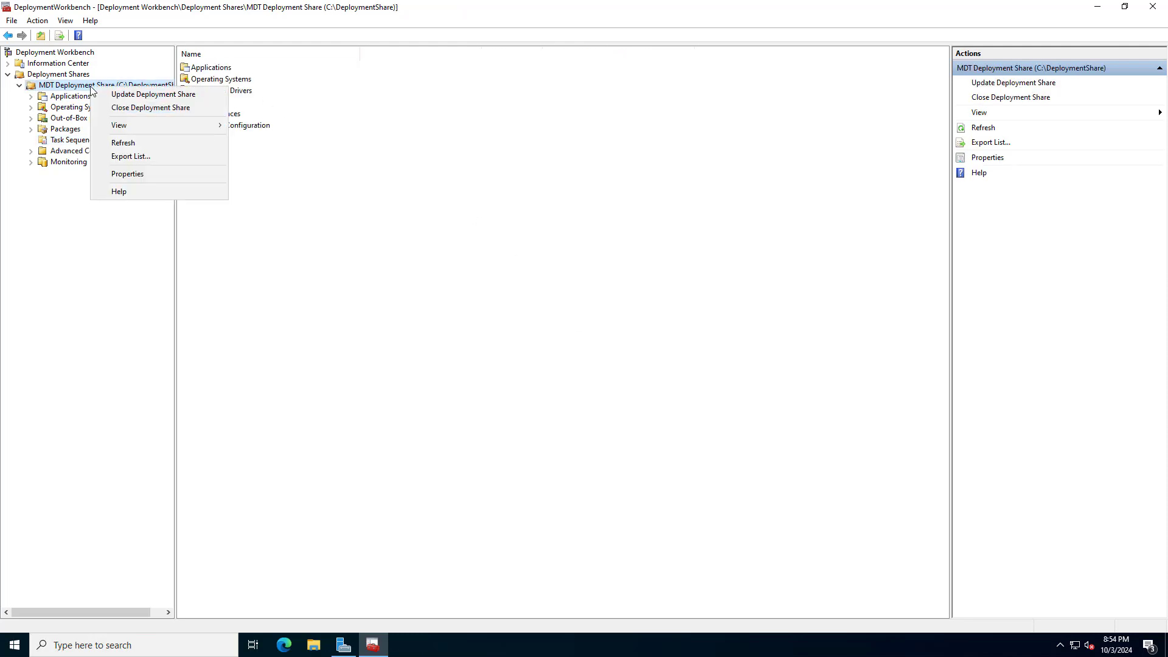
left_click(128, 172)
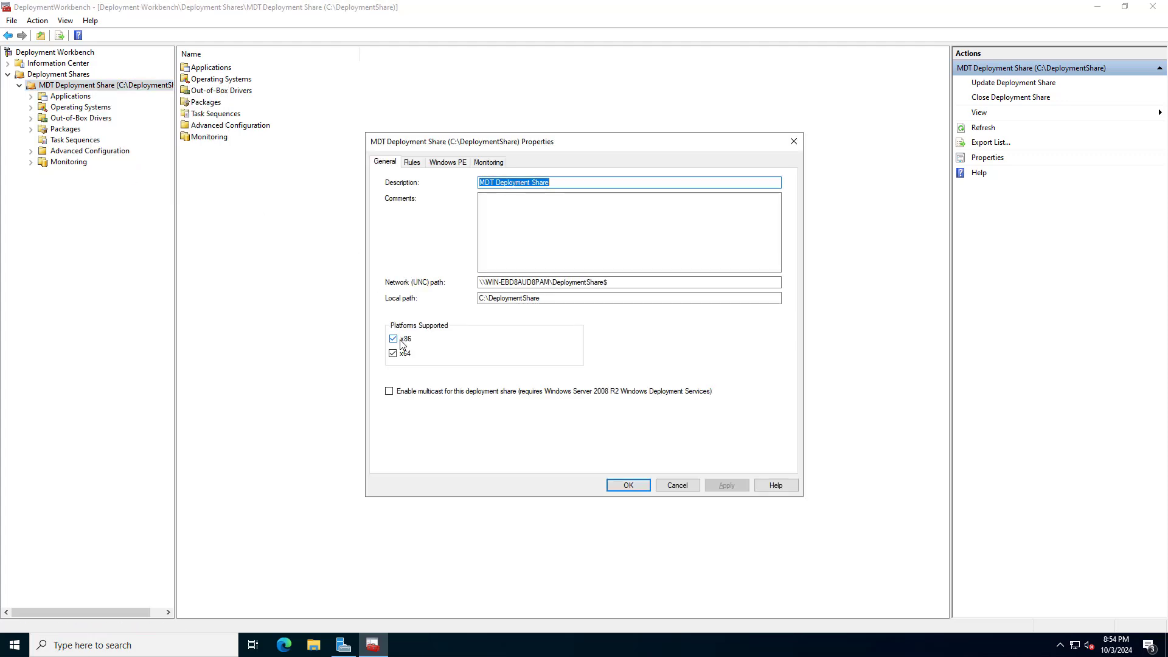
left_click(394, 339)
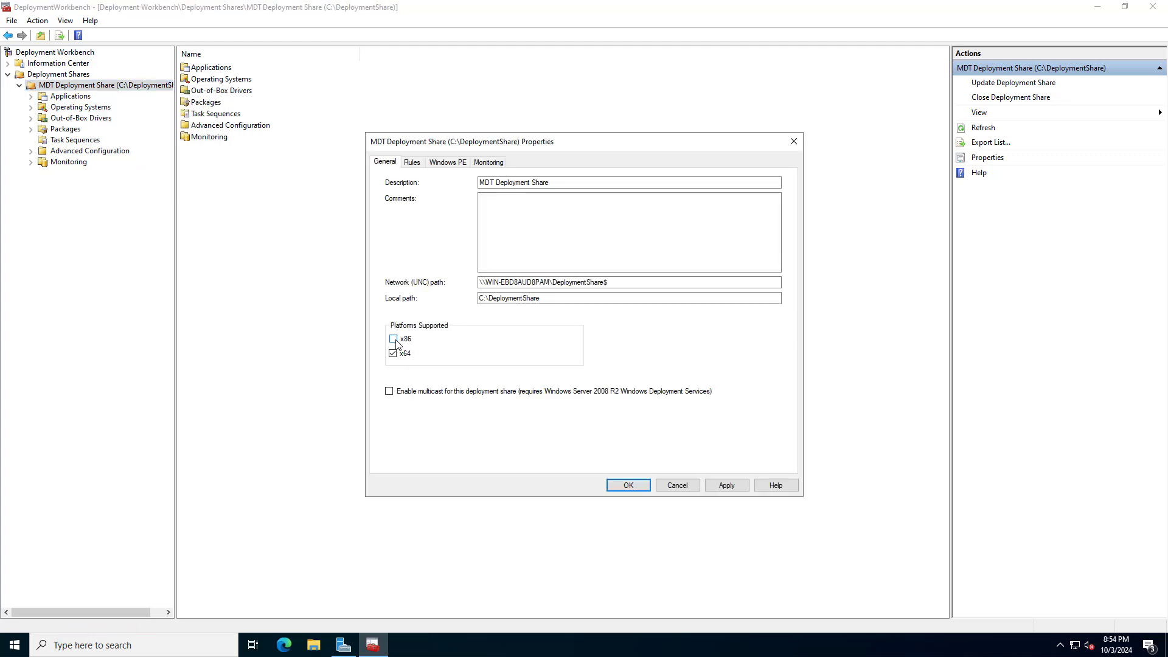
left_click(727, 485)
Show the Rules settings, minimize the workbench, and move the properties dialog to the right
left_click(411, 161)
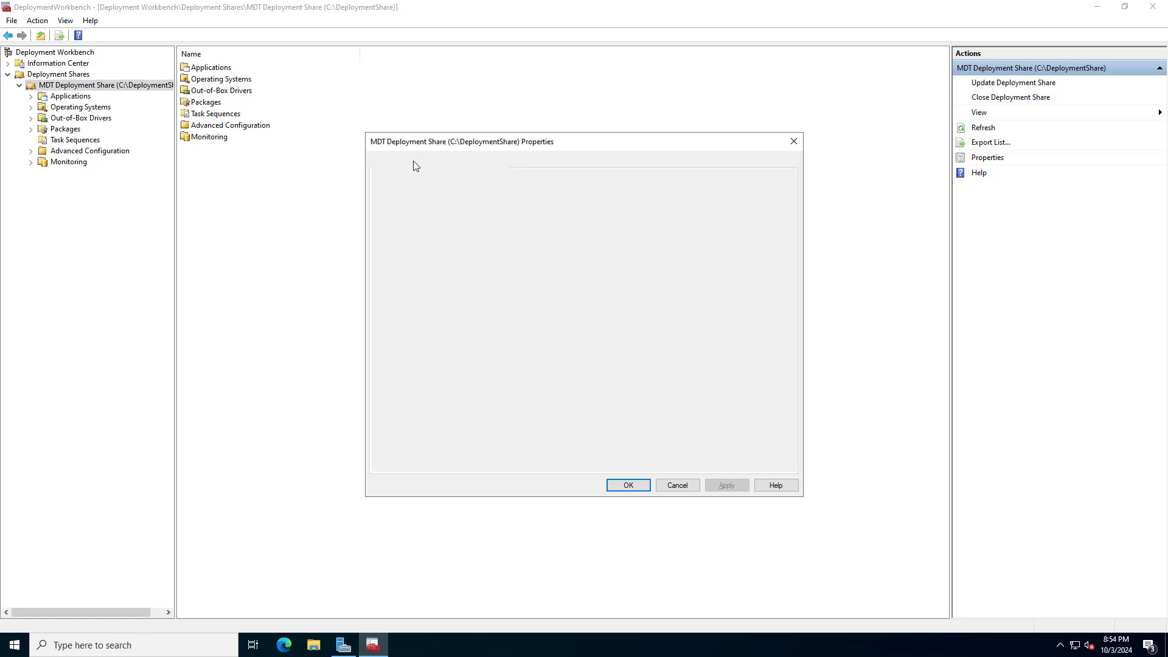
left_click(454, 275)
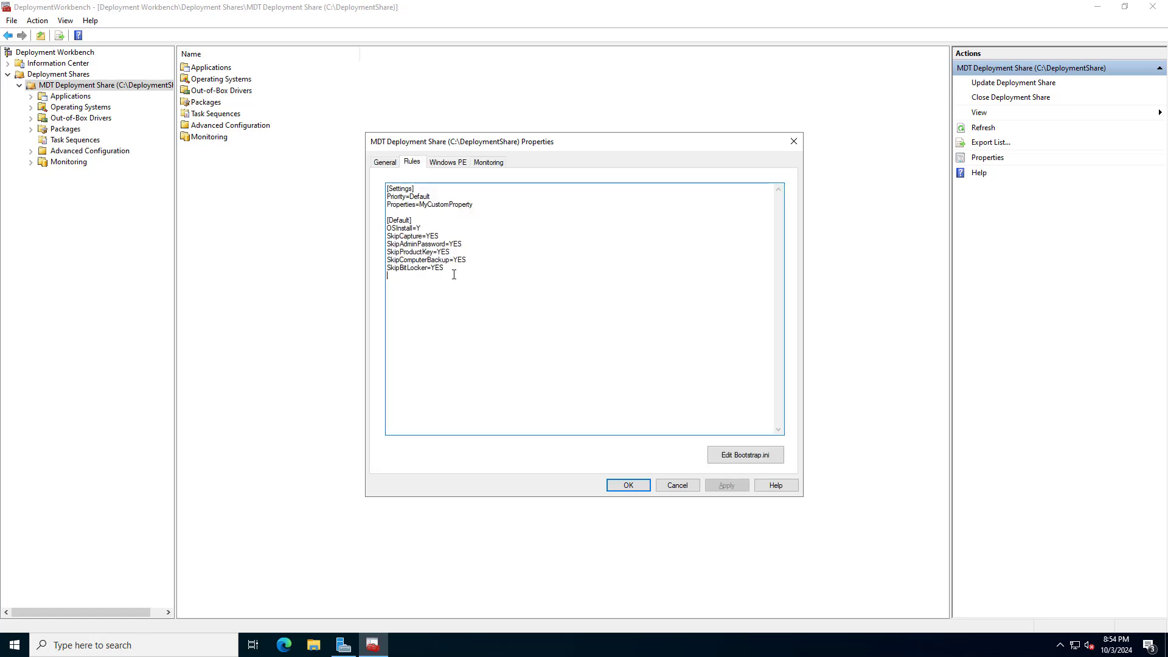
left_click(1091, 13)
left_click(1095, 7)
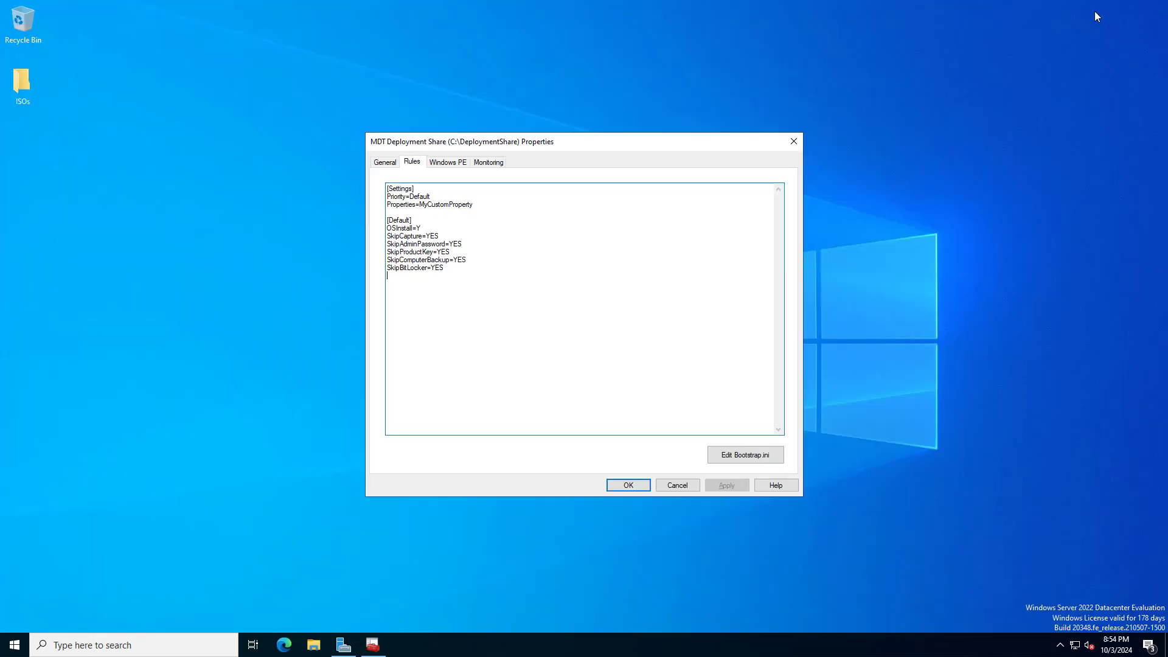
left_click_drag(555, 144, 788, 128)
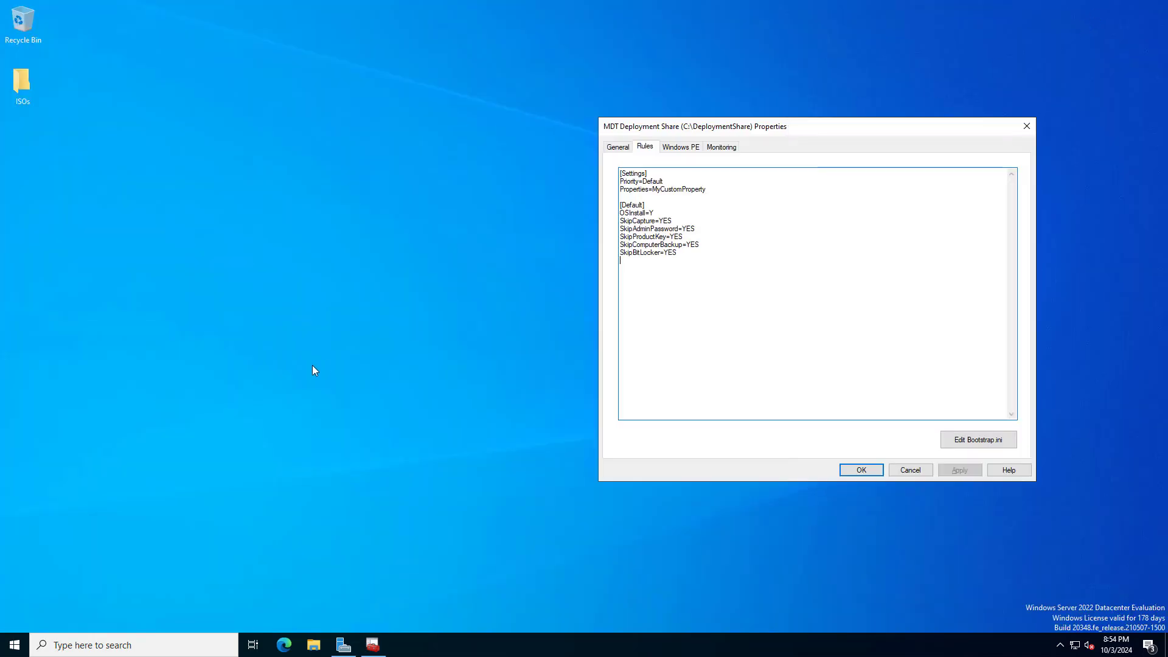
left_click(333, 296)
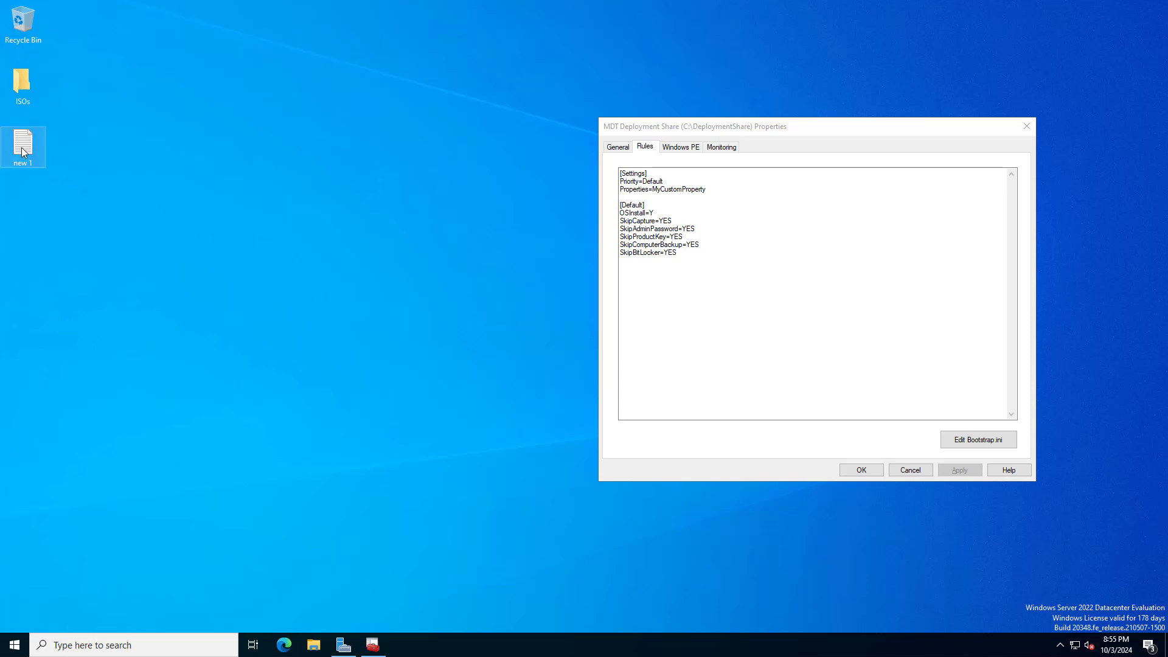
Copy the four Skip rule lines from the 'new 1' Notepad file, then minimize Notepad
double_click(23, 152)
left_click_drag(224, 201, 134, 163)
right_click(177, 185)
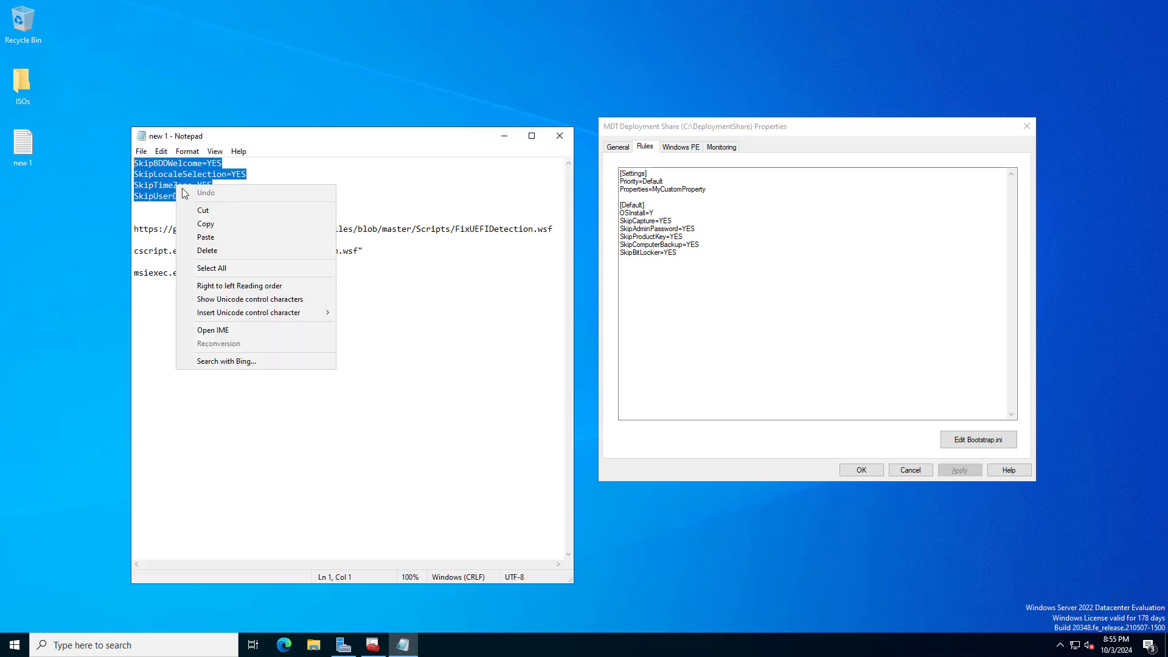
left_click(206, 224)
left_click(504, 136)
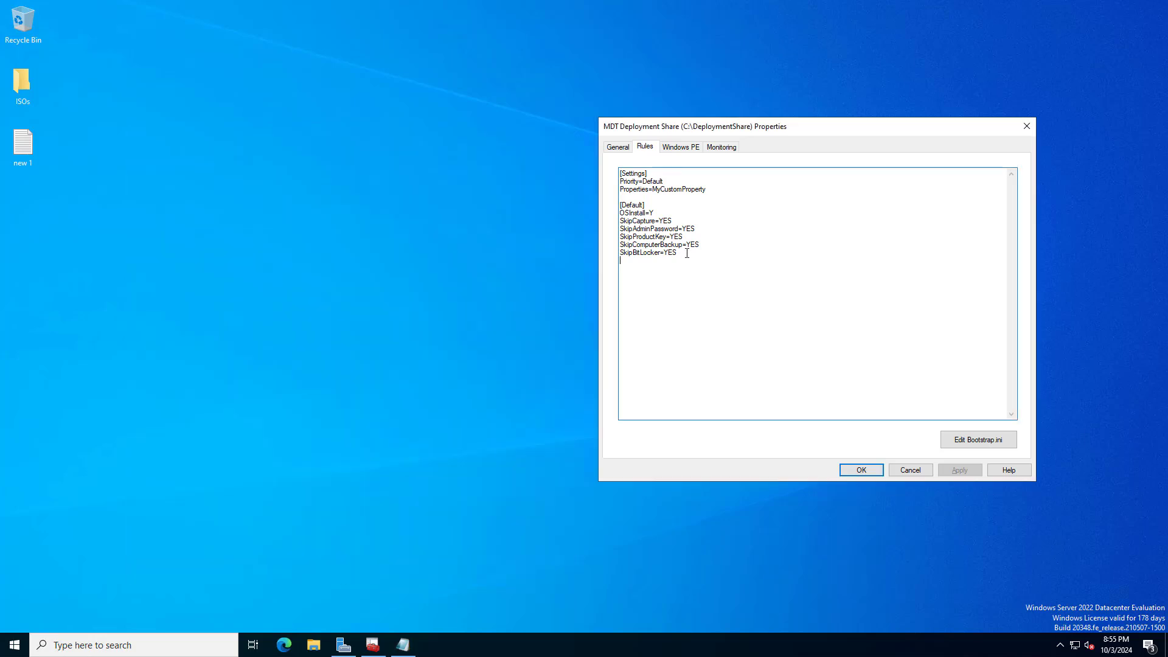
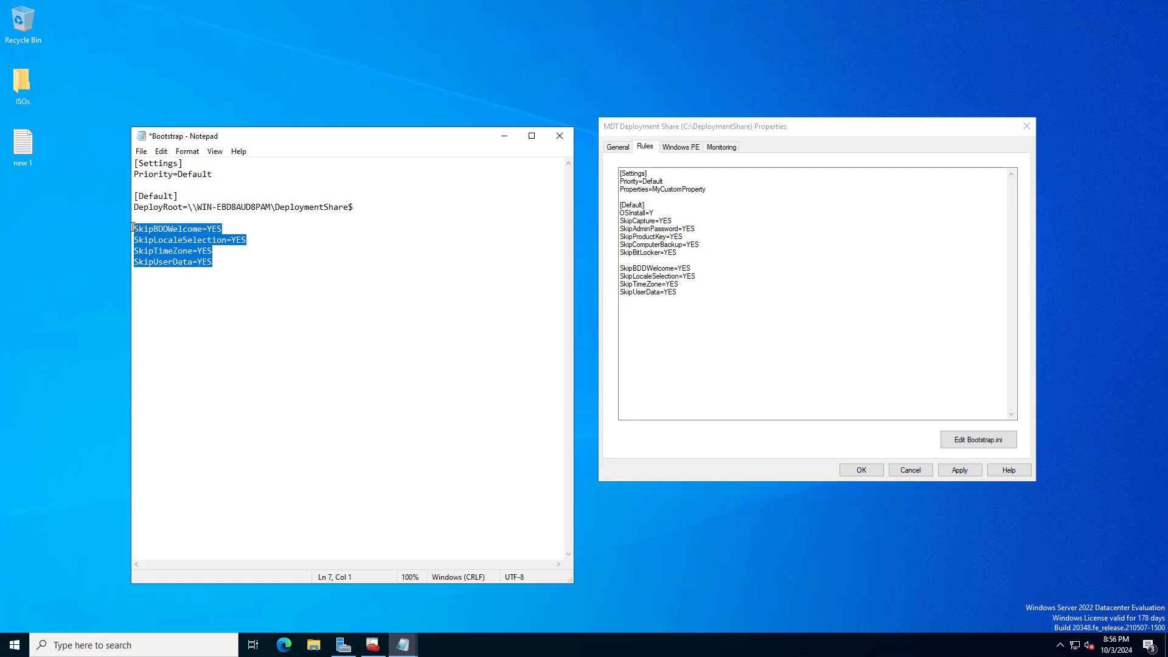
Save and close the edited Bootstrap.ini, then apply the updated share rules
left_click(141, 152)
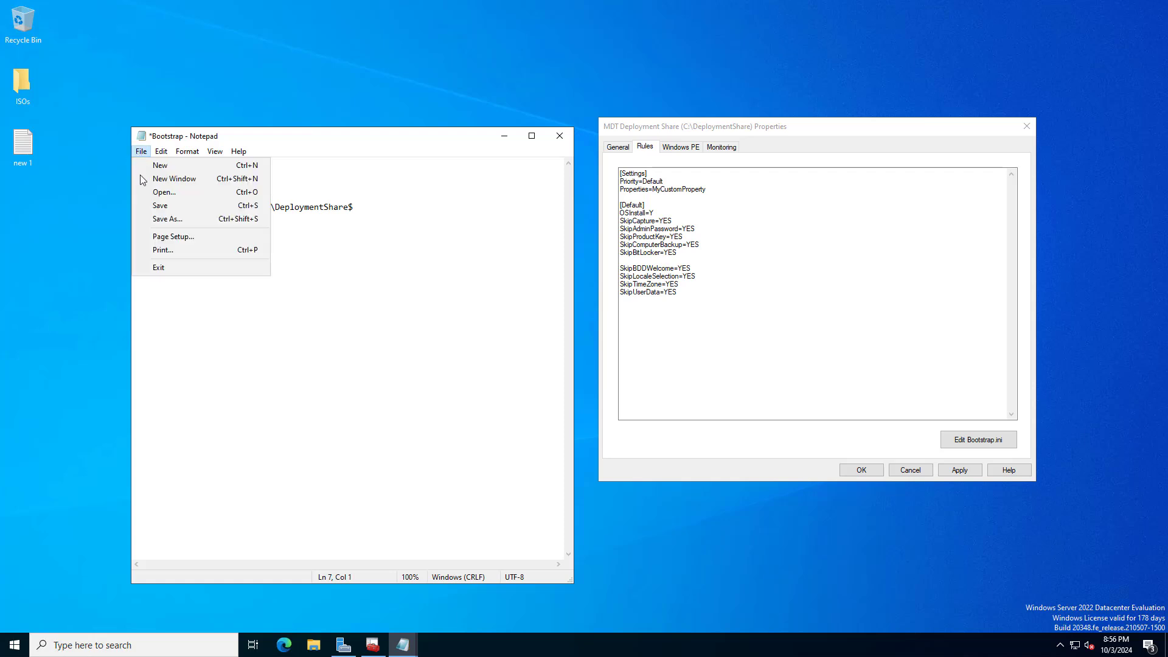
left_click(146, 207)
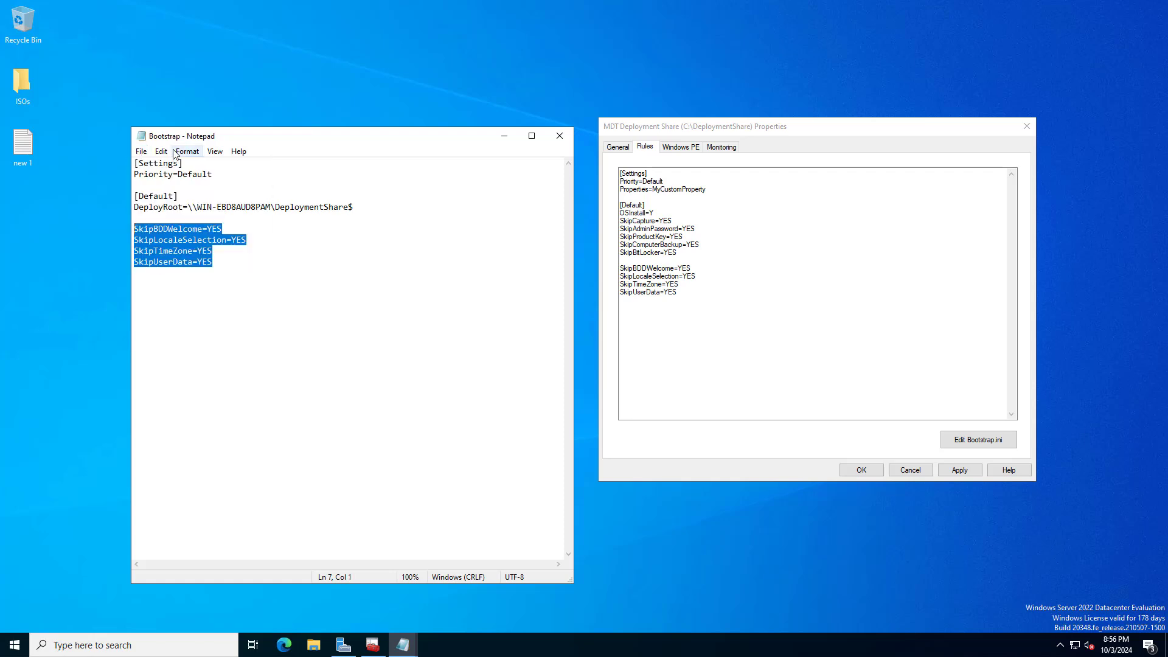
left_click(551, 137)
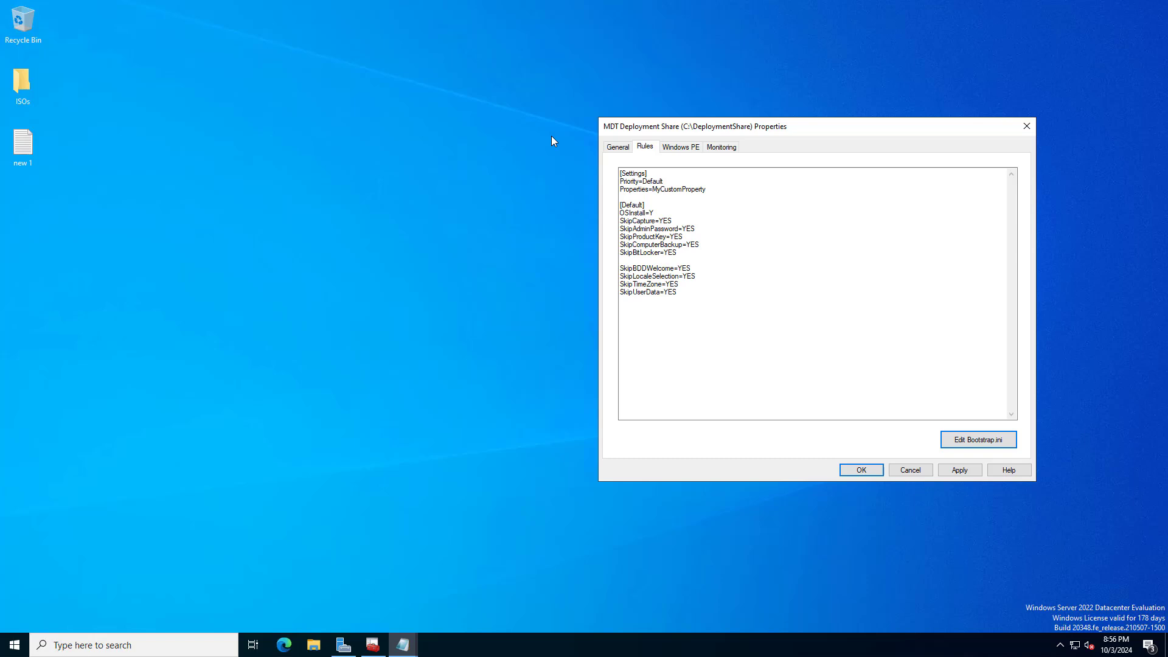
left_click(696, 290)
left_click(959, 471)
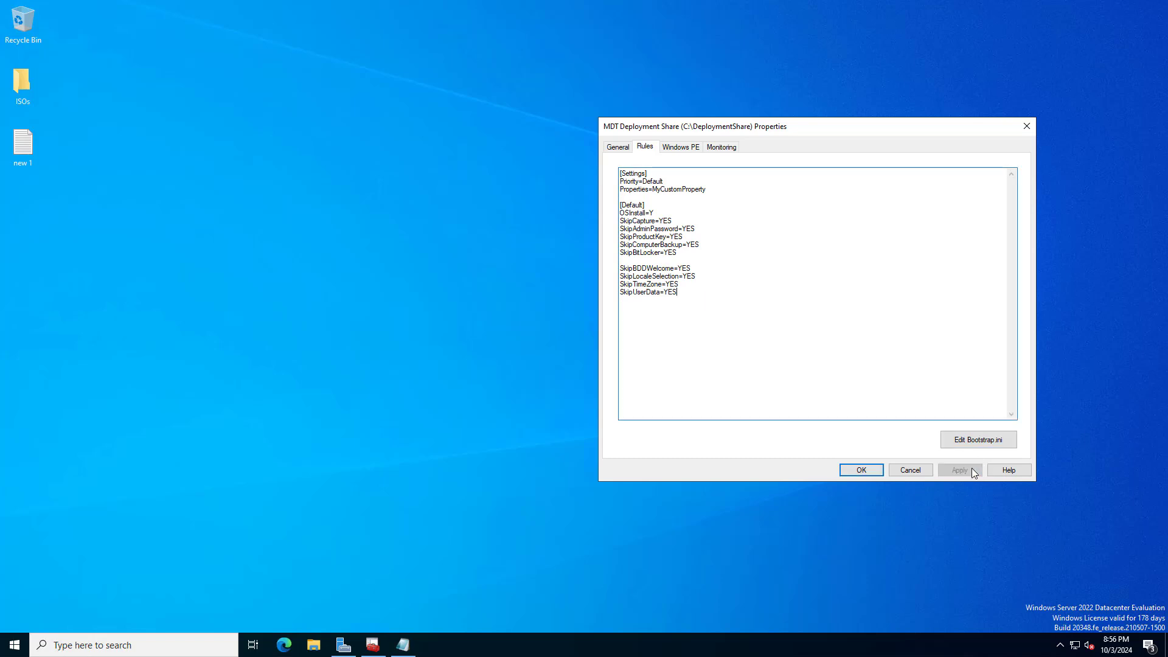
Set the share's Windows PE platform to x64 and apply
left_click(681, 150)
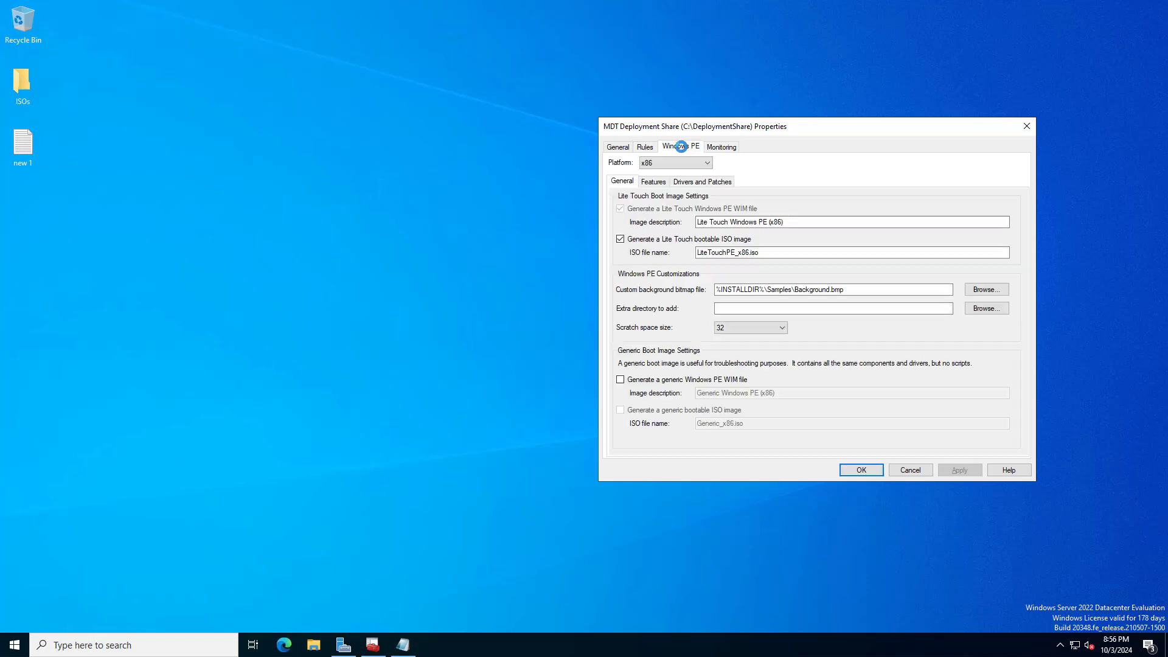
left_click(672, 163)
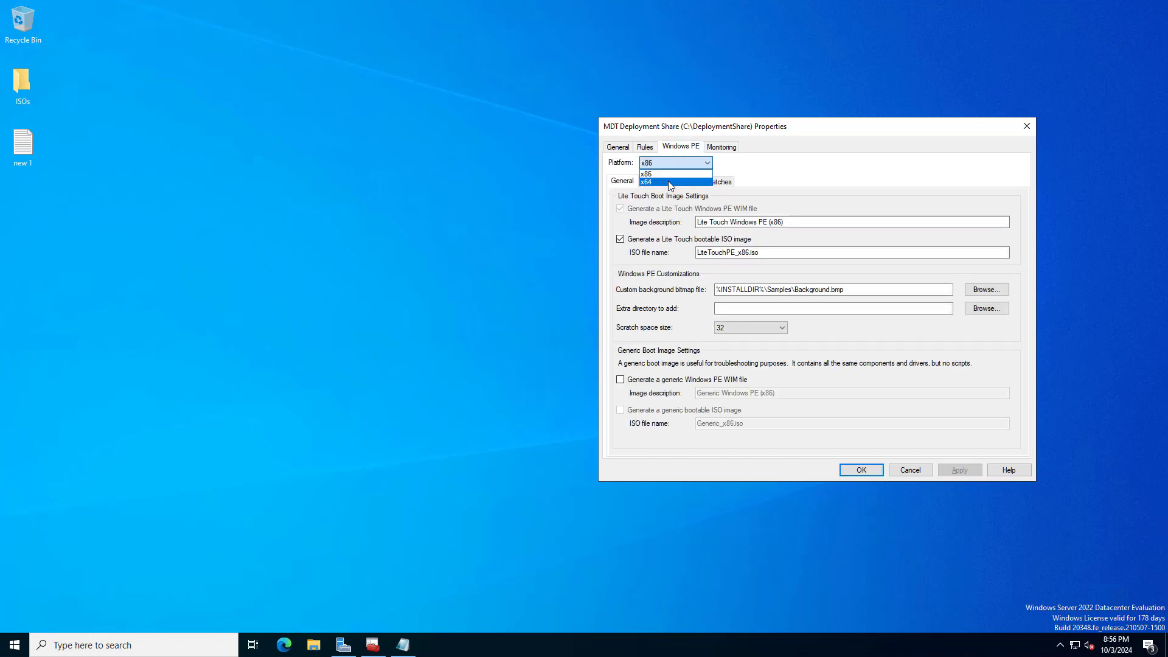
left_click(671, 180)
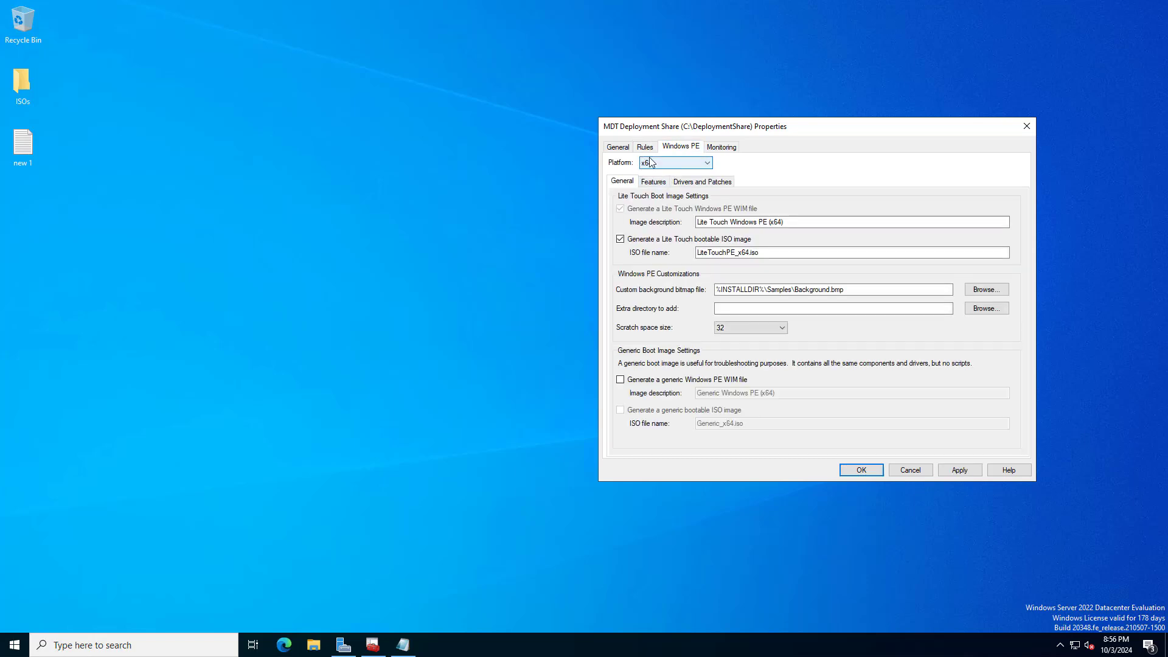
left_click(958, 470)
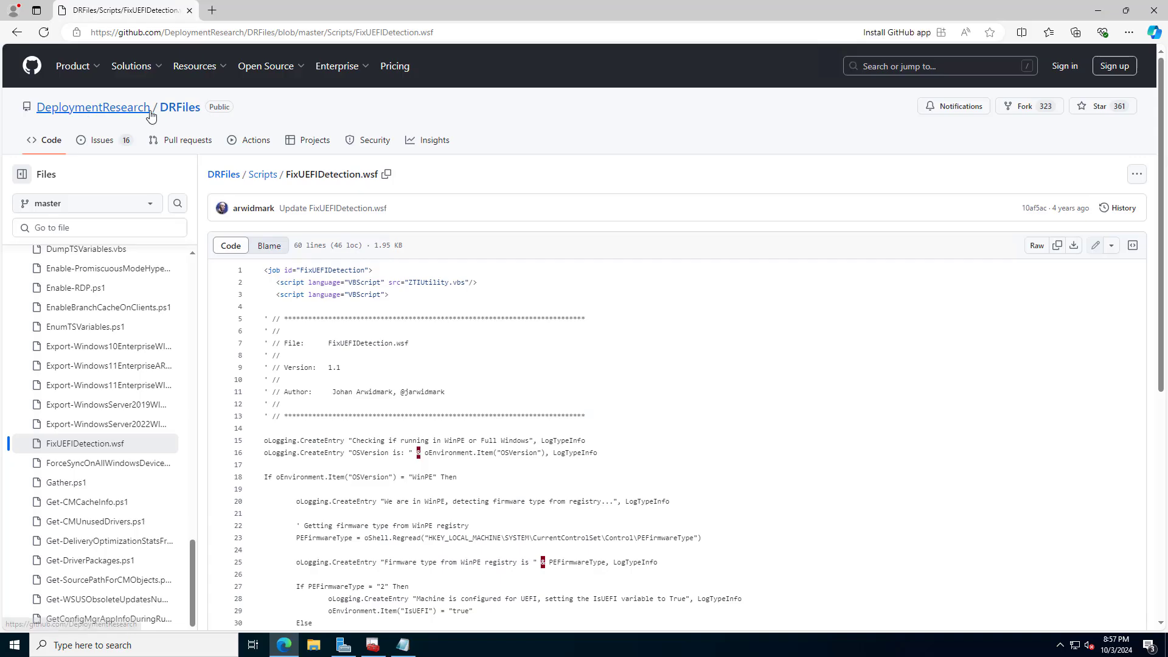
Download the raw FixUEFIDetection.wsf from GitHub, keeping it despite Edge's harm warning
mouse_move(137, 113)
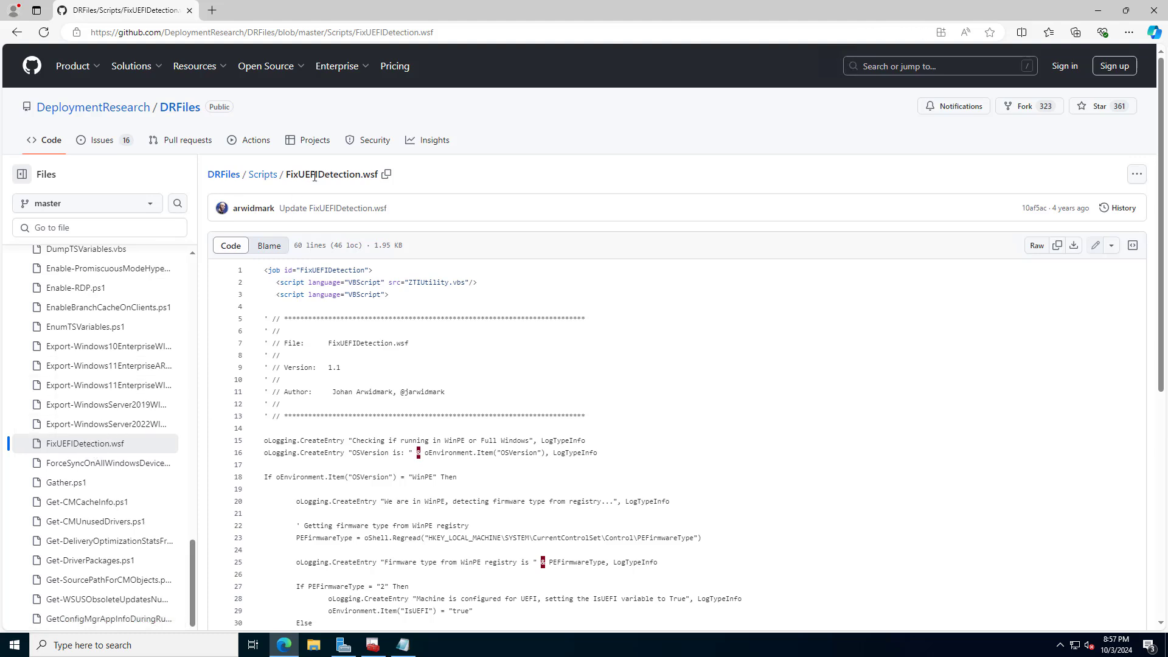
left_click(1073, 246)
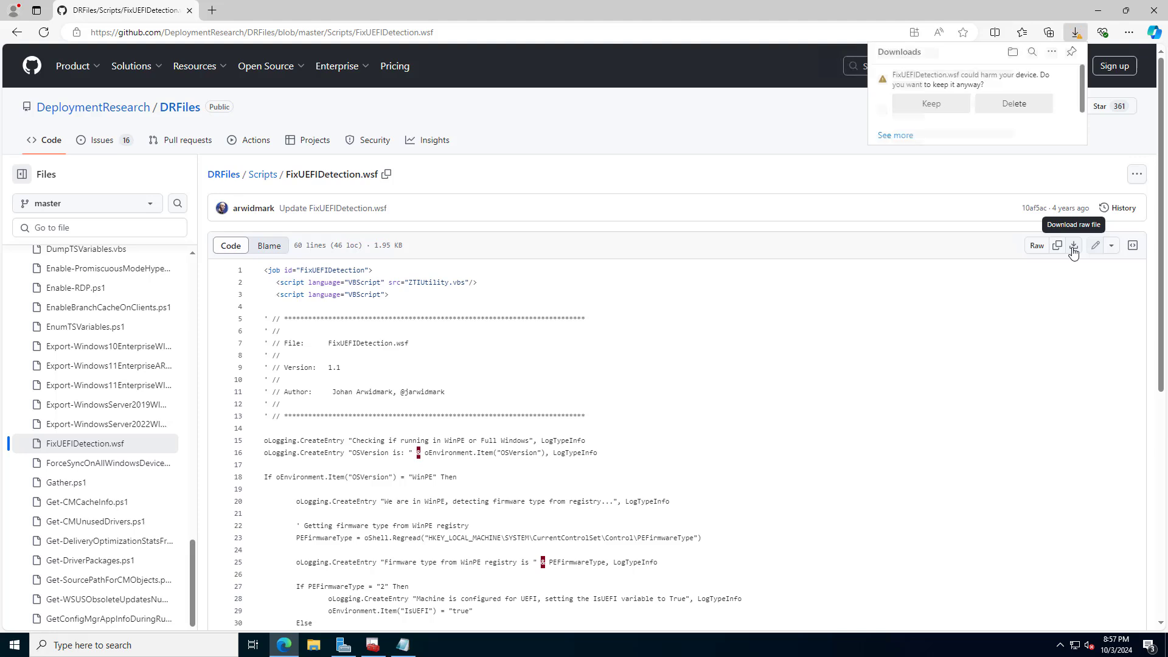
left_click(944, 108)
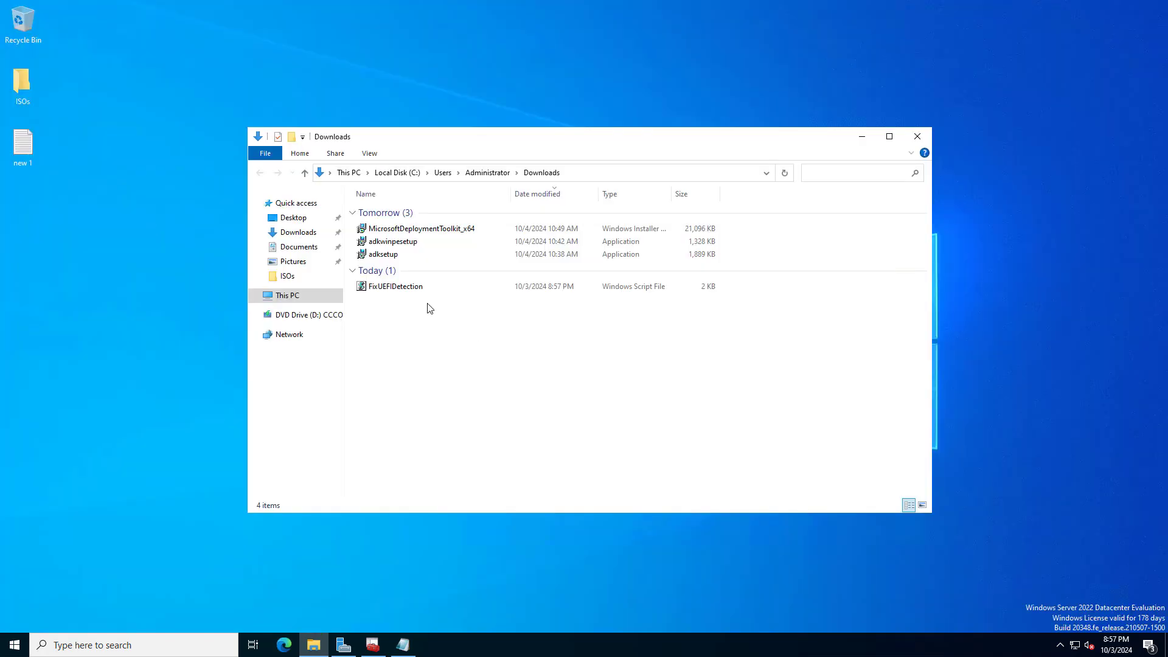
Copy the downloaded FixUEFIDetection file from the Downloads folder
left_click(402, 288)
right_click(401, 288)
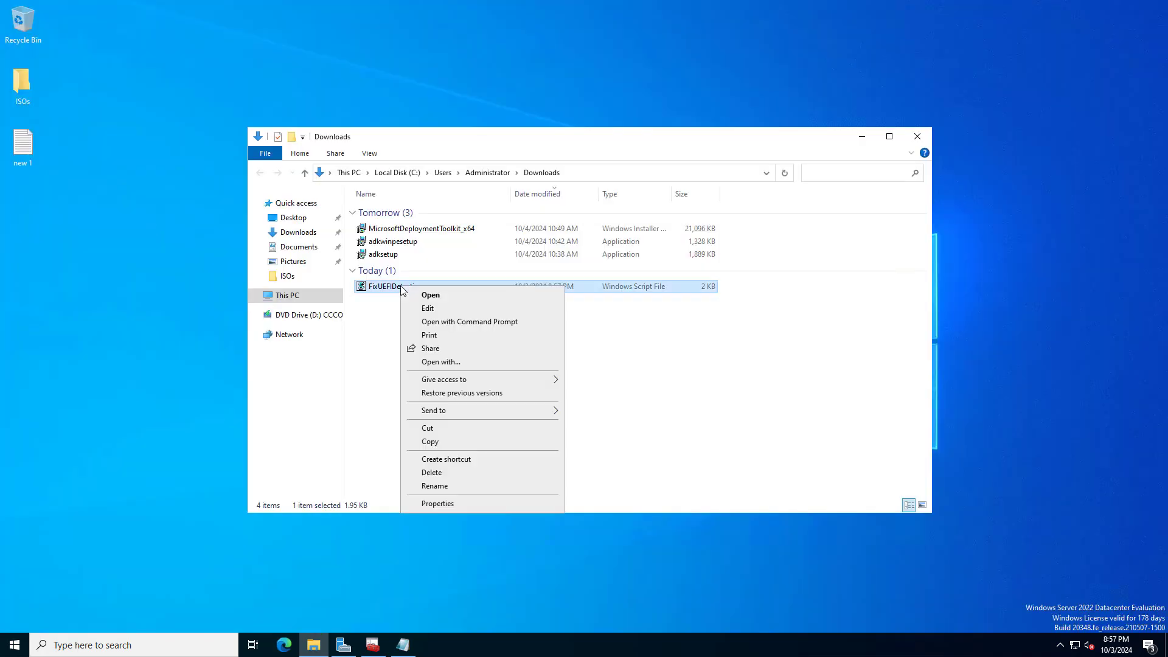
left_click(430, 441)
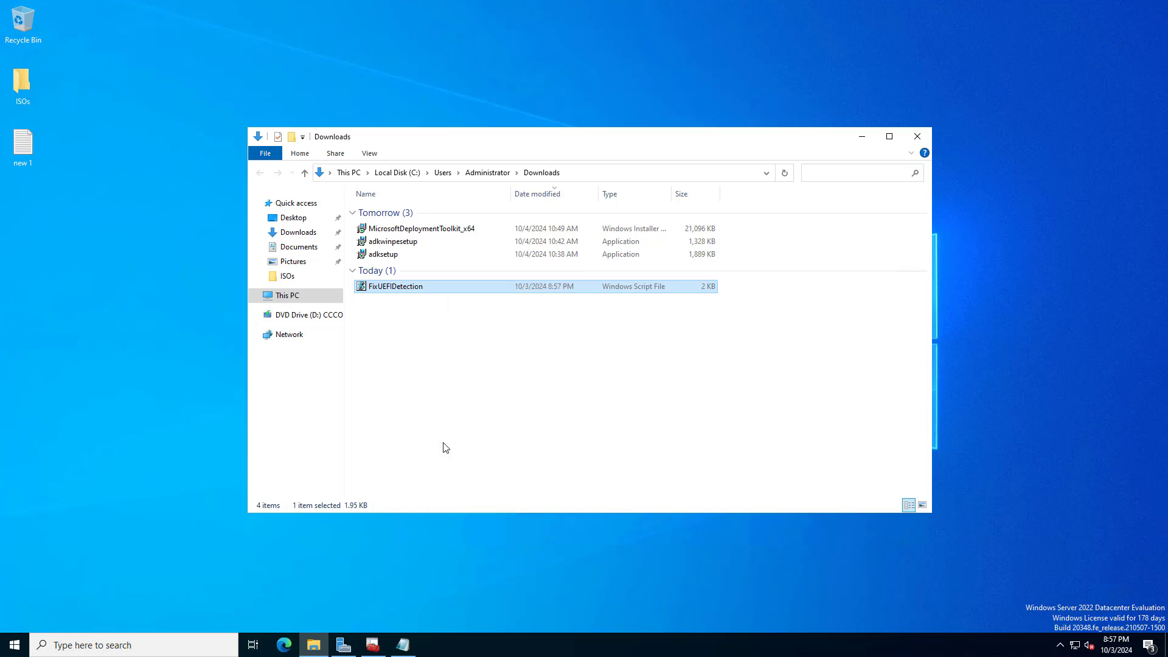
Paste FixUEFIDetection into C:\DeploymentShare\Scripts and close File Explorer
left_click(312, 297)
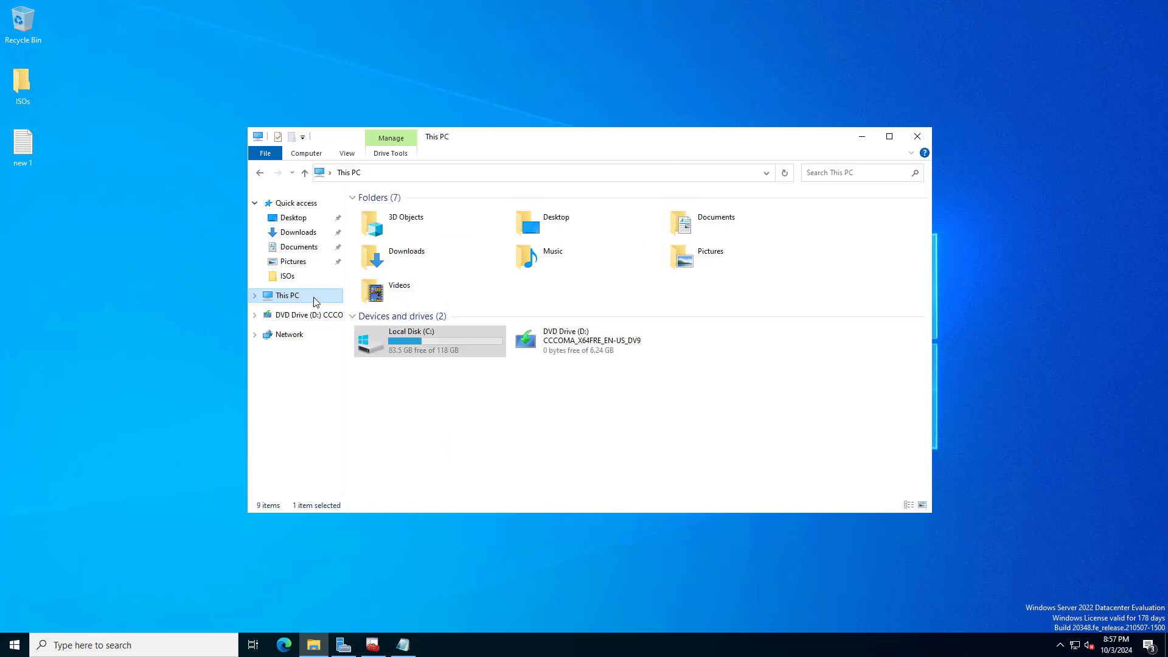
double_click(407, 352)
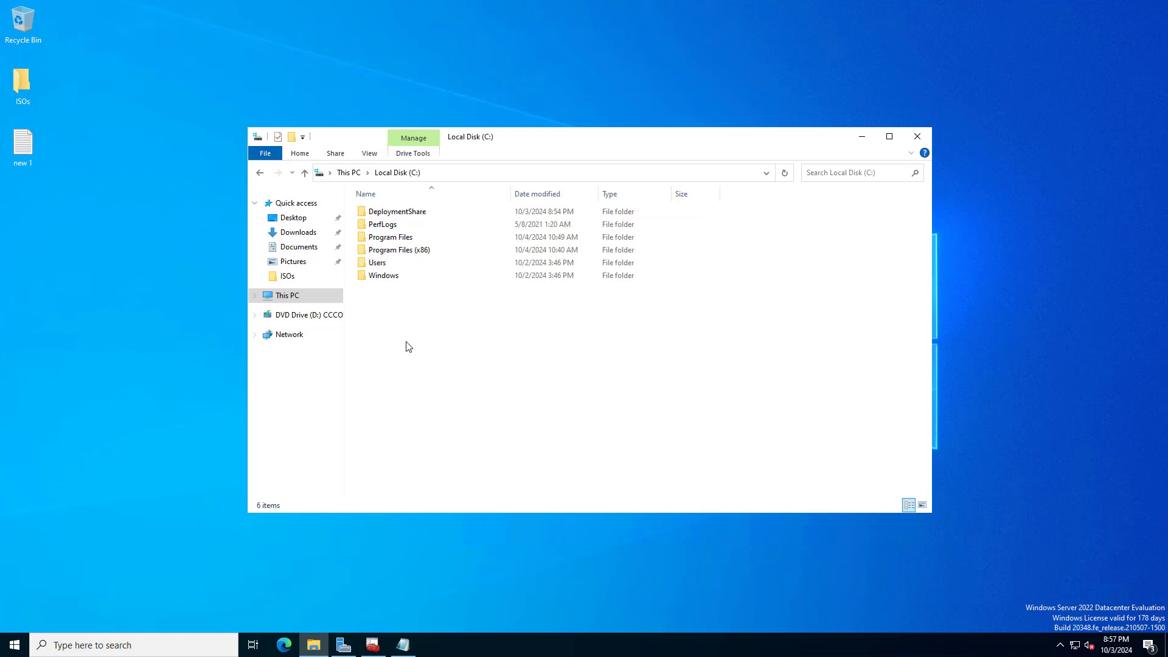
double_click(398, 210)
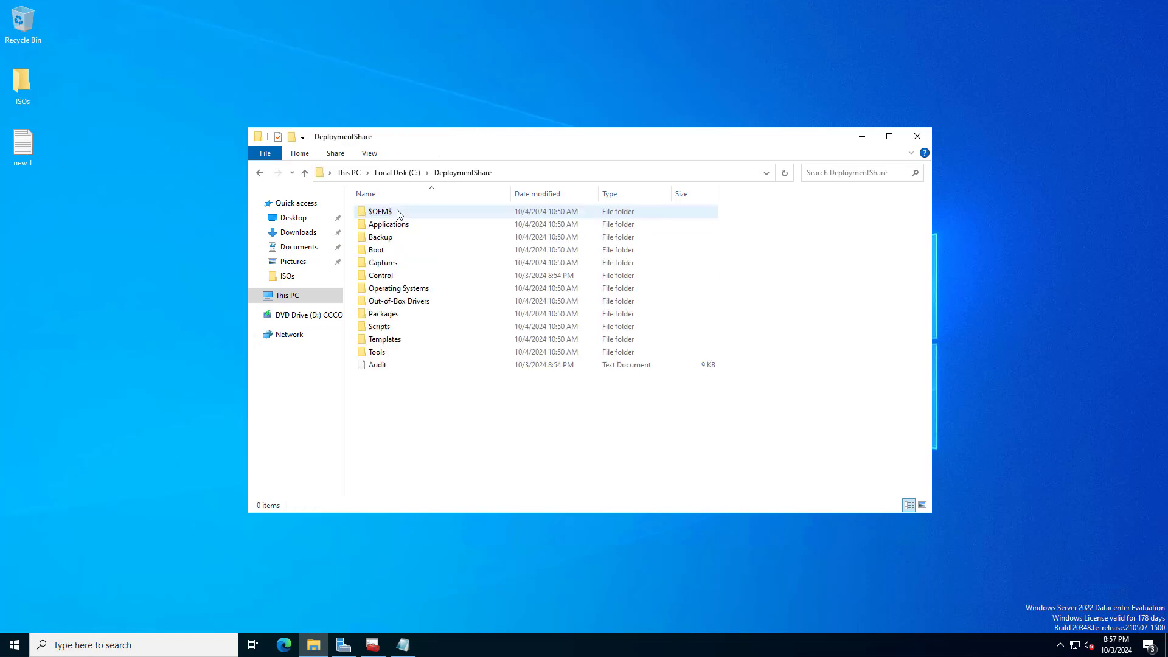
double_click(388, 327)
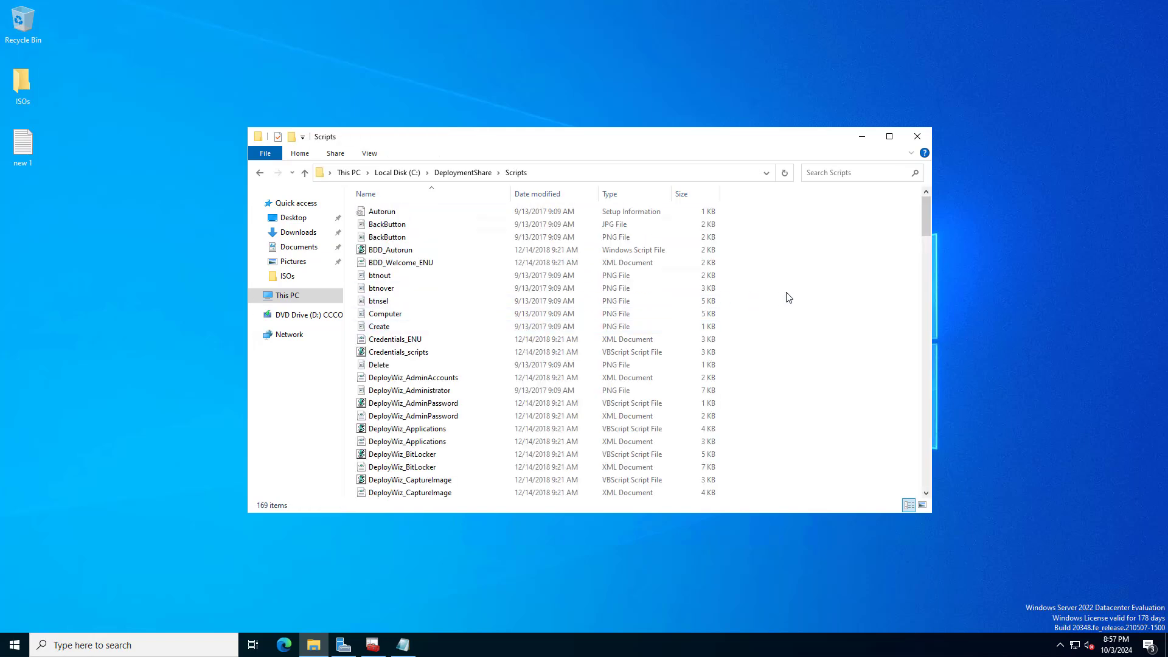
left_click(596, 173)
right_click(827, 268)
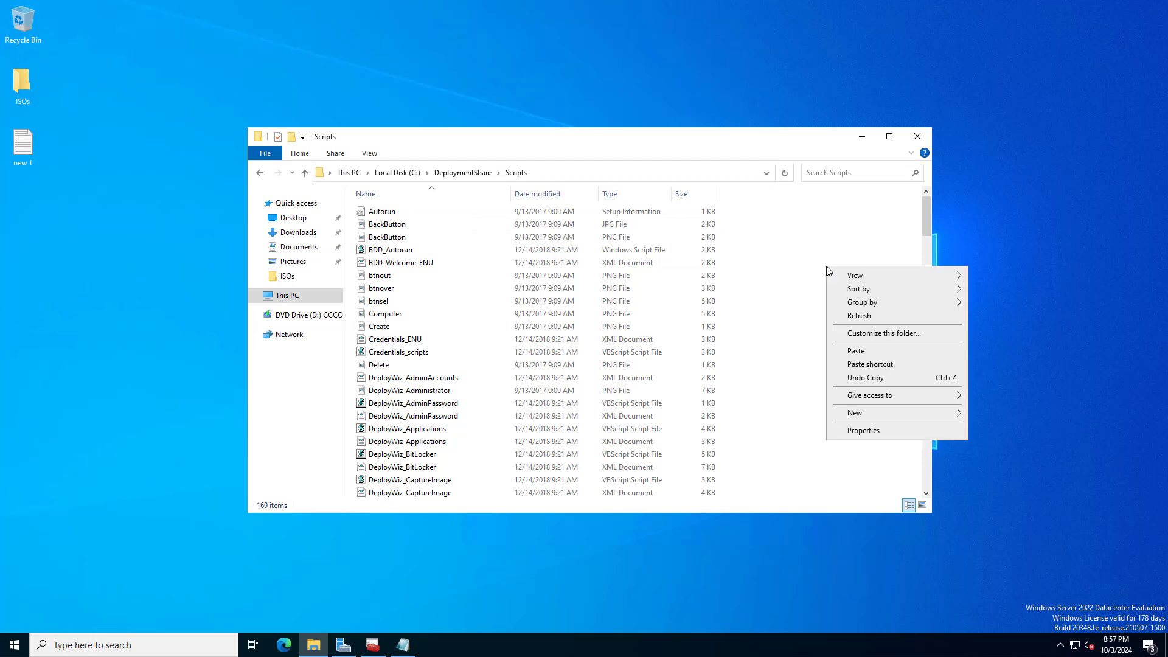
left_click(857, 352)
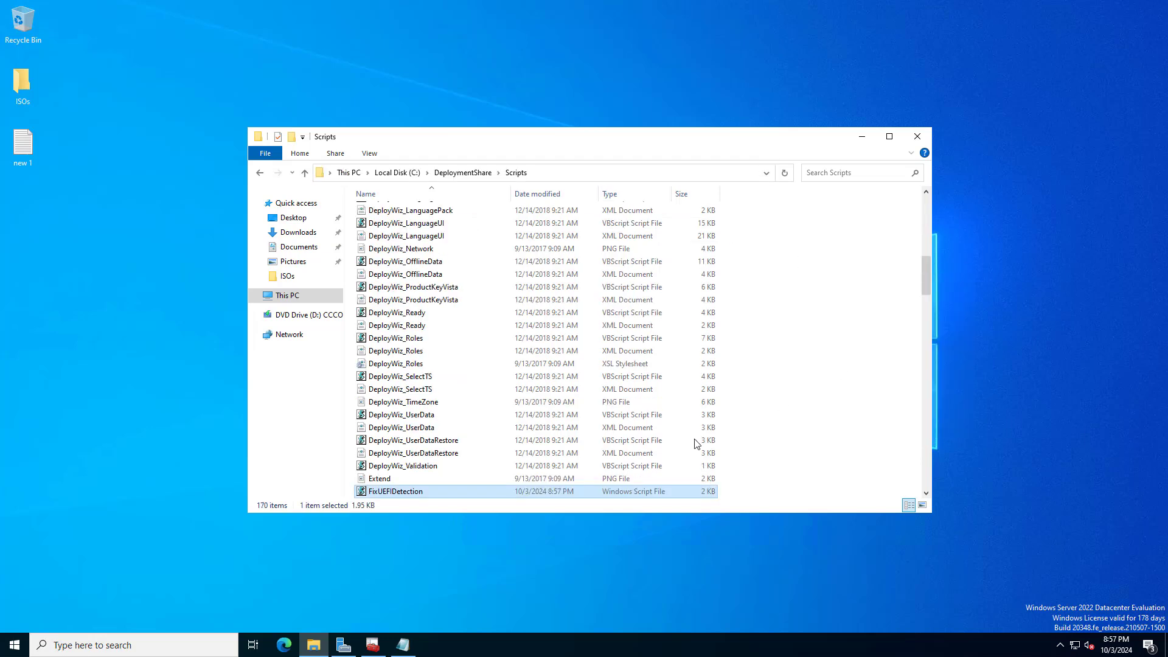
left_click(565, 175)
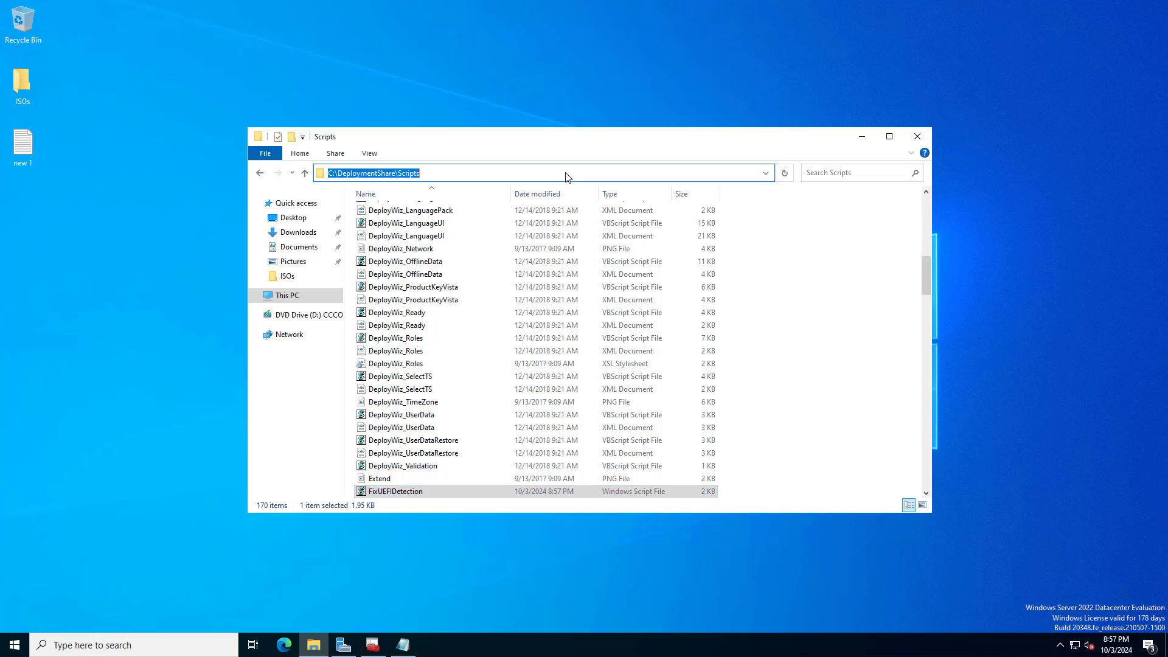
left_click(923, 141)
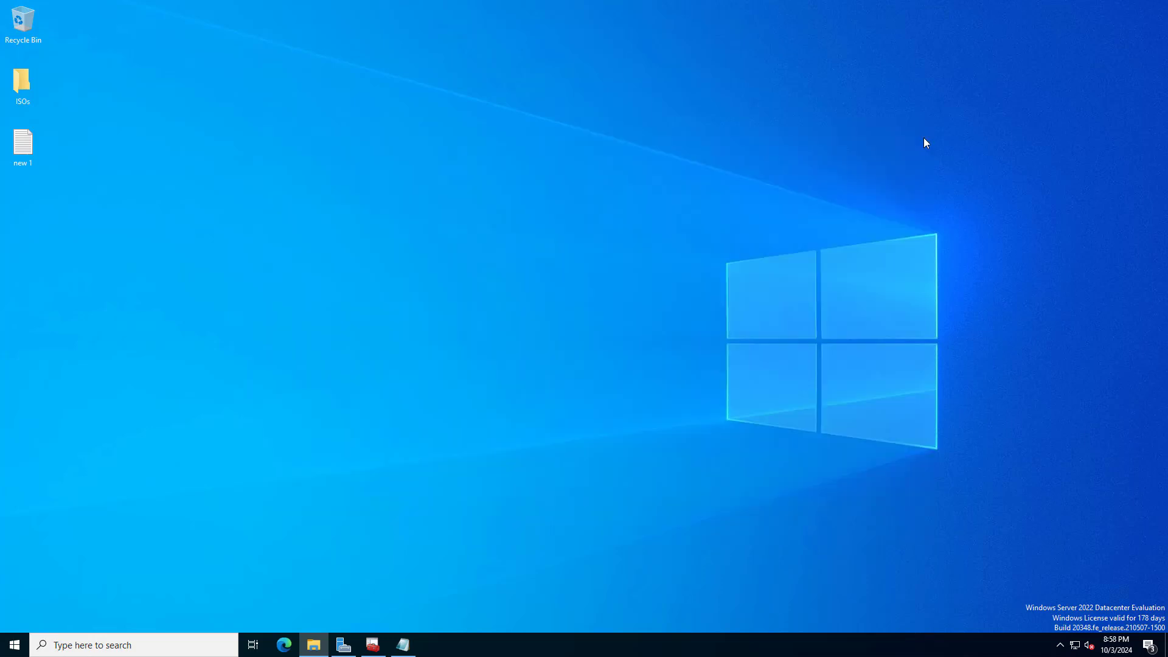
Open the Windows 11 task sequence's properties on the Task Sequence tab
left_click(372, 645)
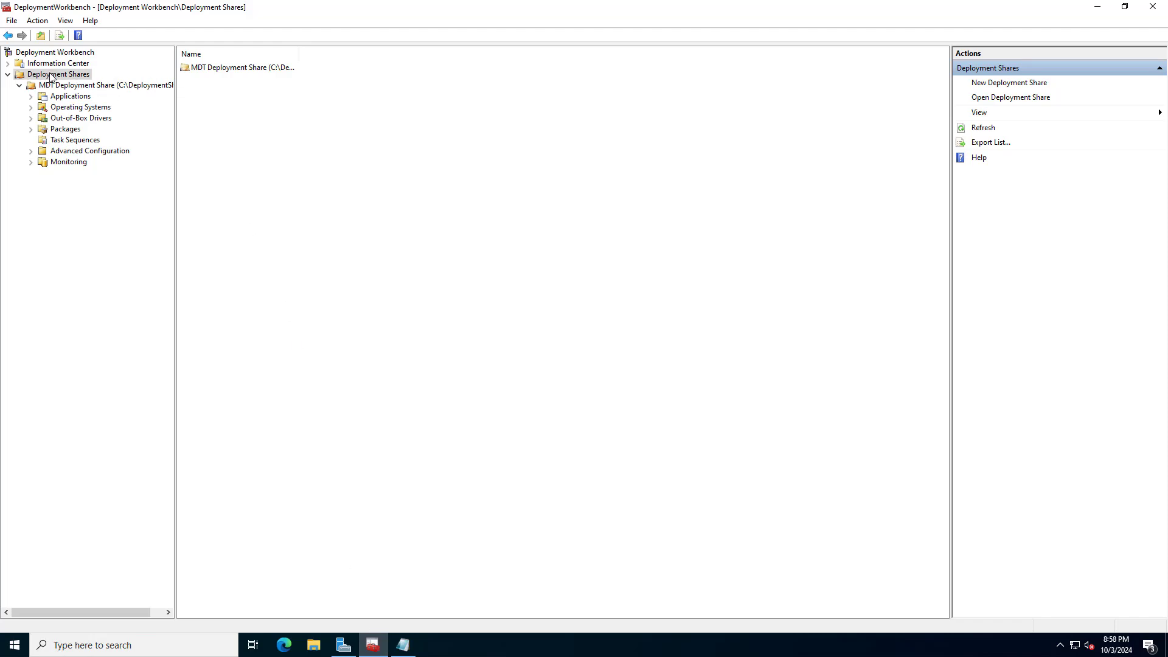
left_click(75, 141)
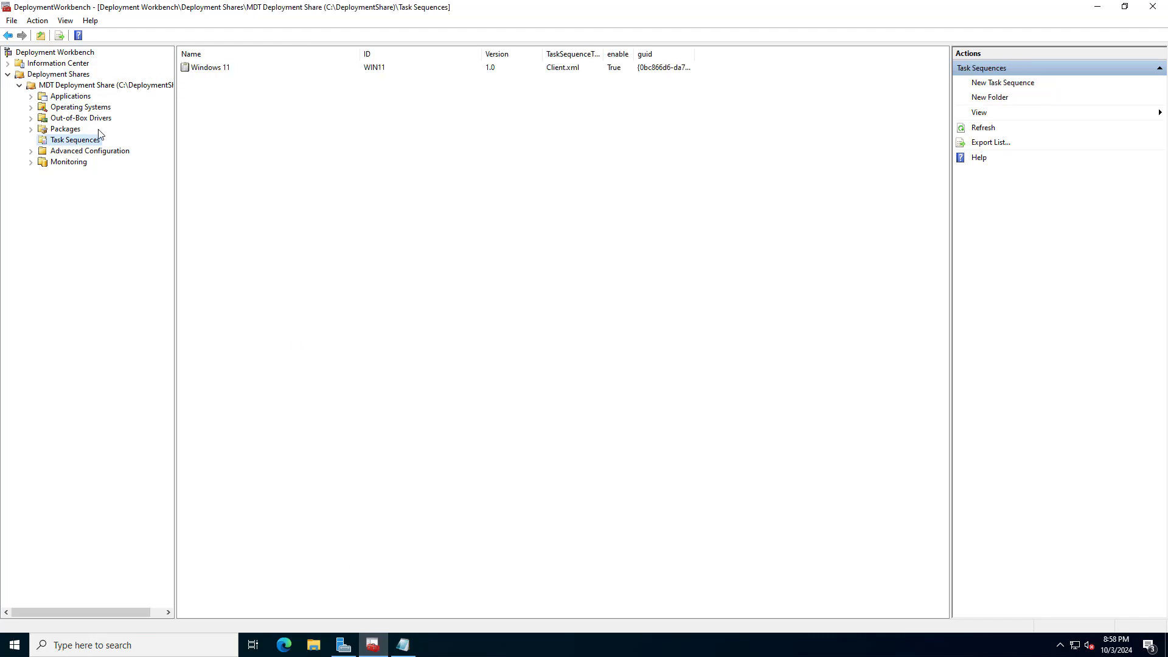
left_click(203, 71)
right_click(204, 69)
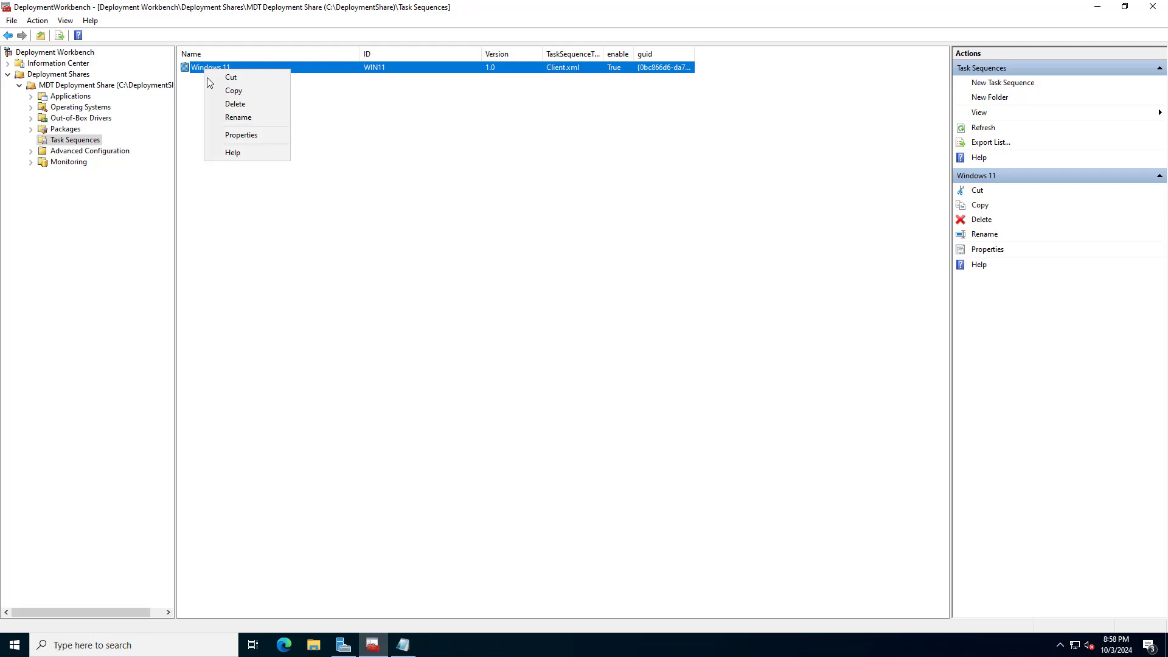
left_click(232, 135)
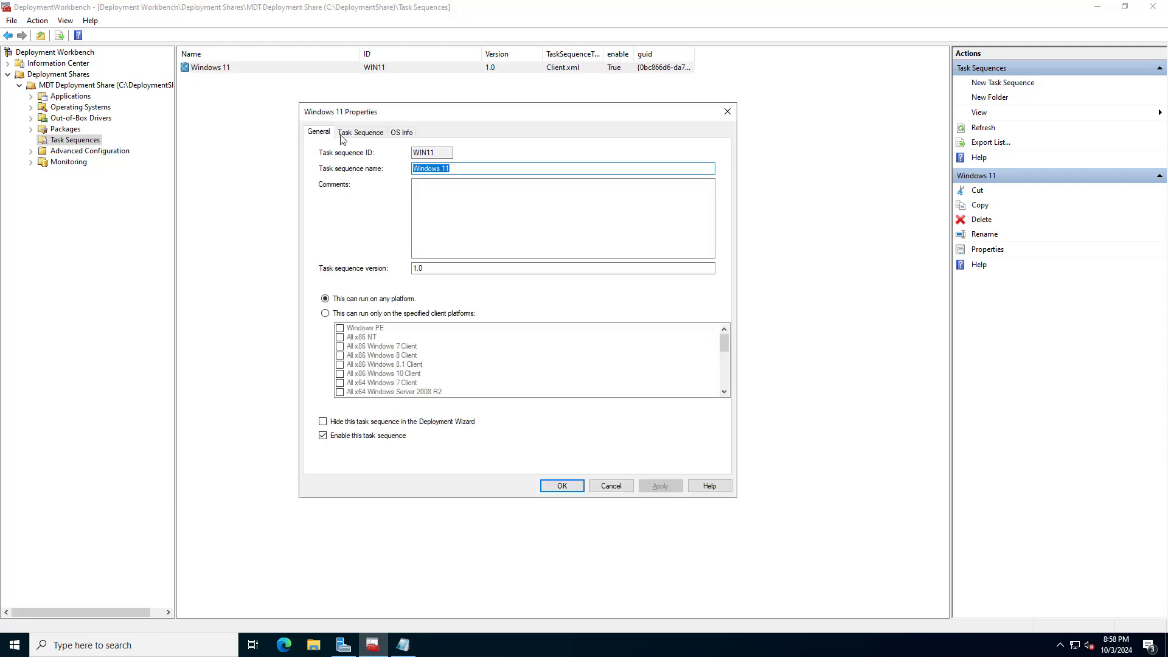
left_click(350, 131)
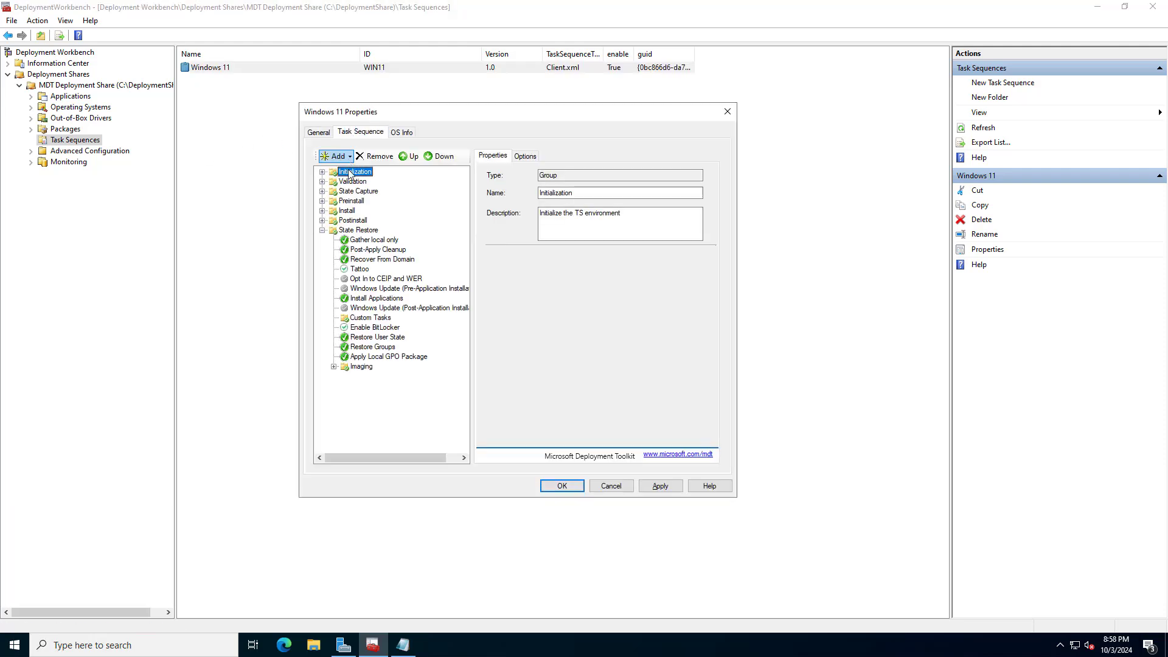
Add a General > Run Command Line step inside Preinstall > New Computer only
left_click(351, 202)
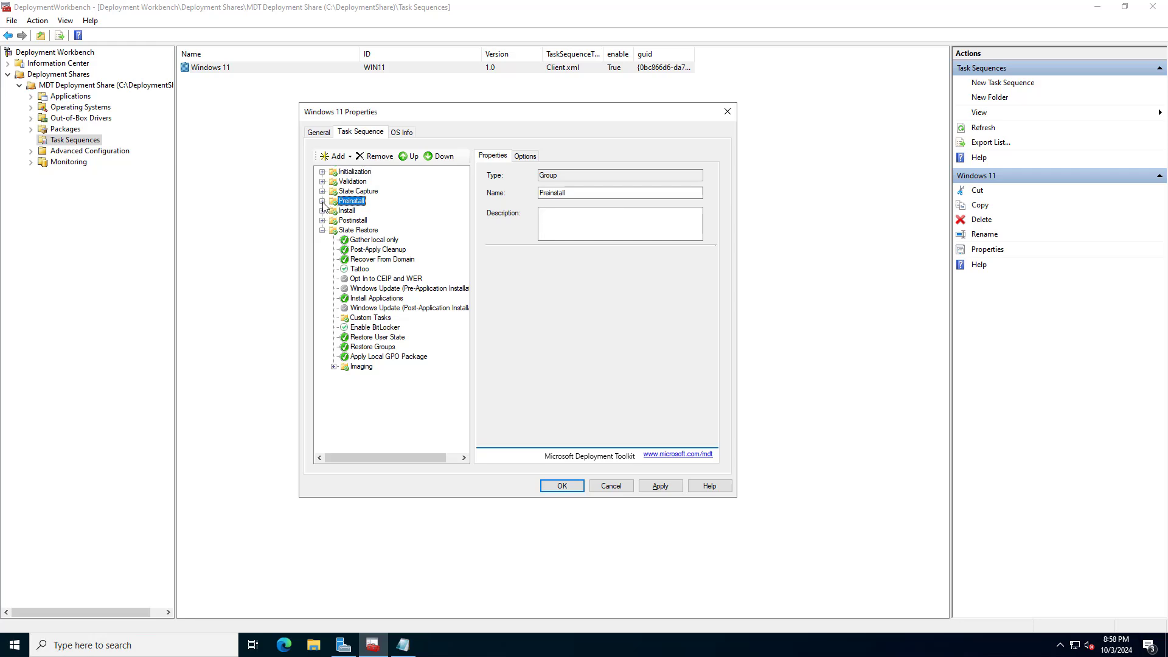
left_click(322, 201)
left_click(380, 223)
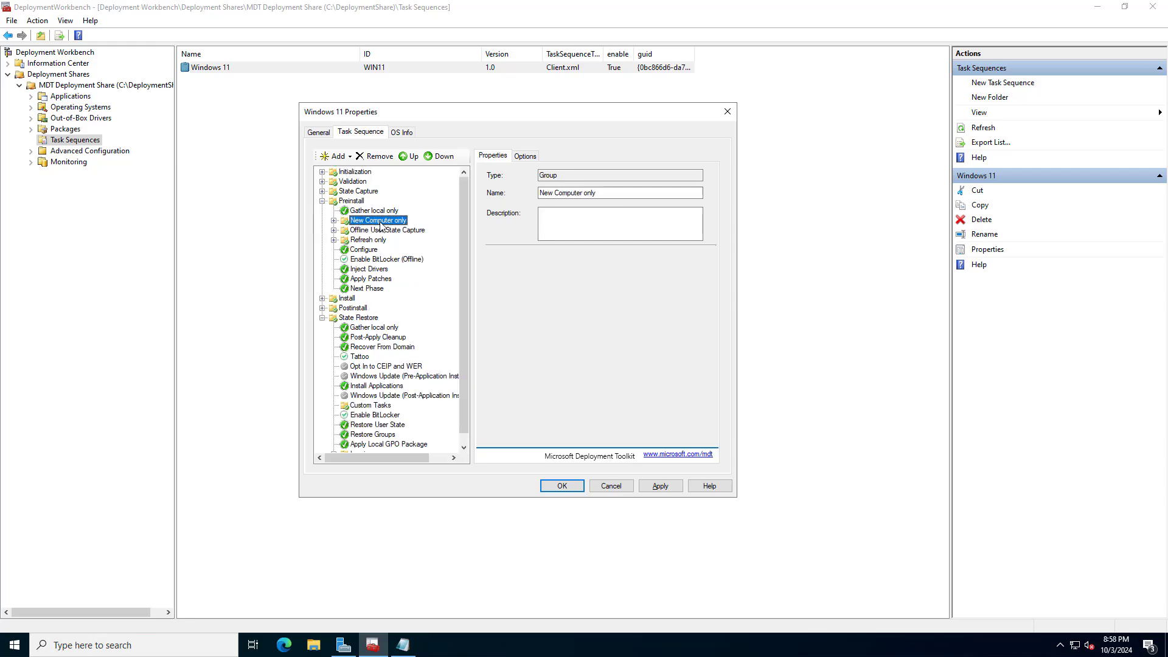
left_click(333, 220)
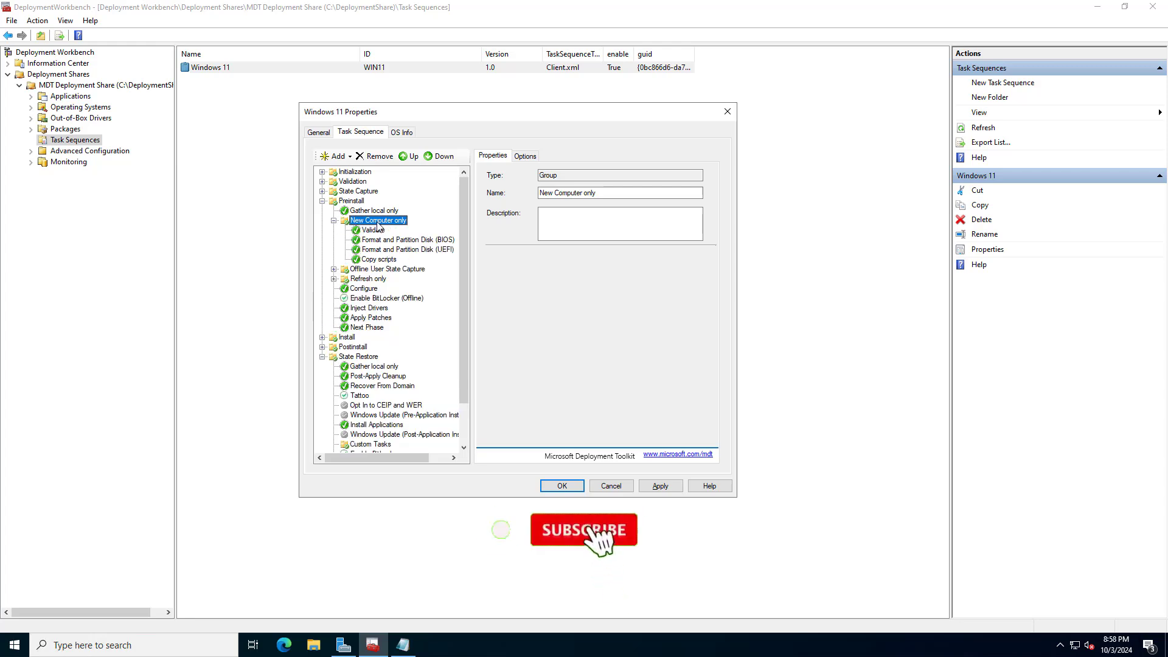
left_click(335, 156)
mouse_move(352, 190)
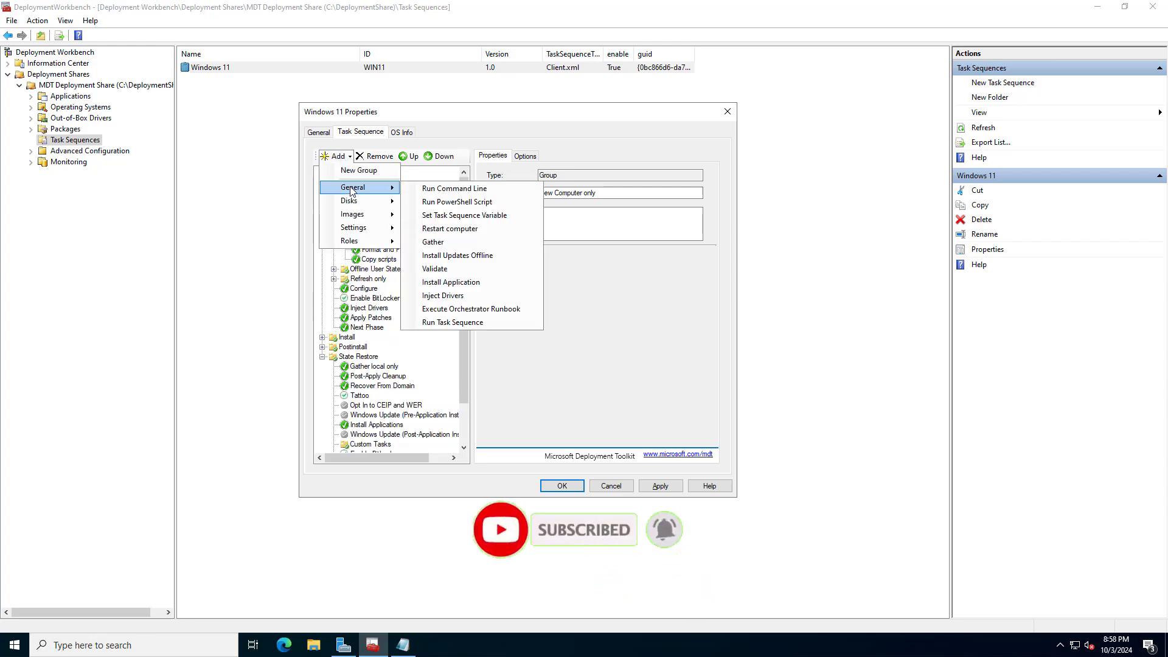
left_click(455, 188)
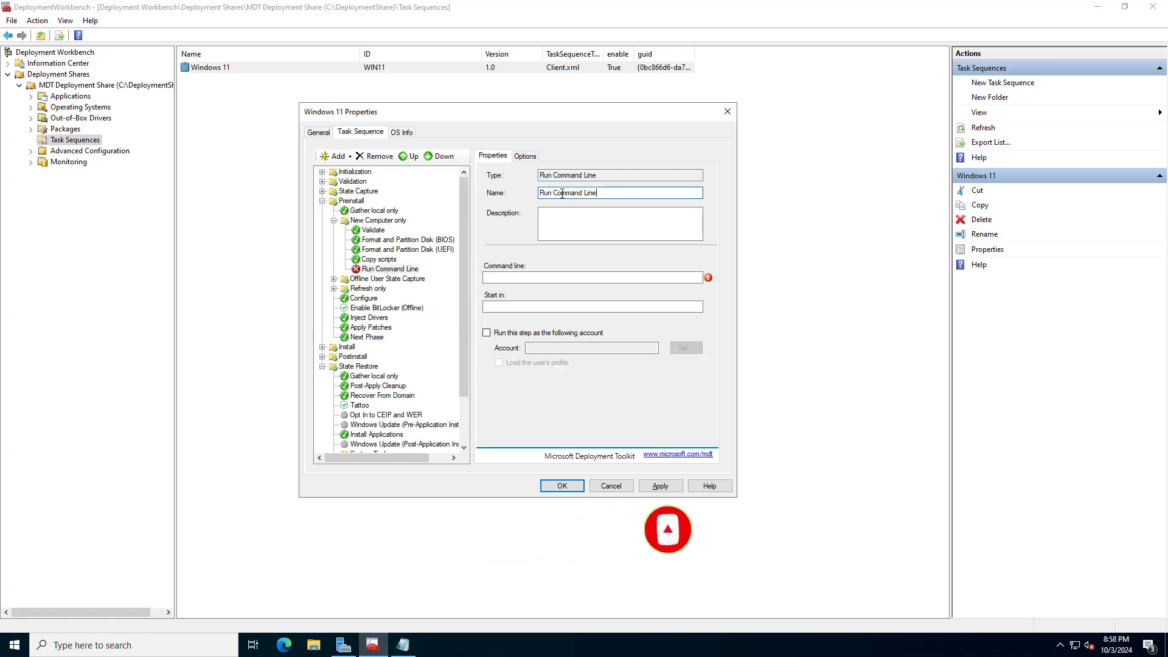
Rename the new step to 'Fix UEFI Detection'
key("Tab")
type("Fix U")
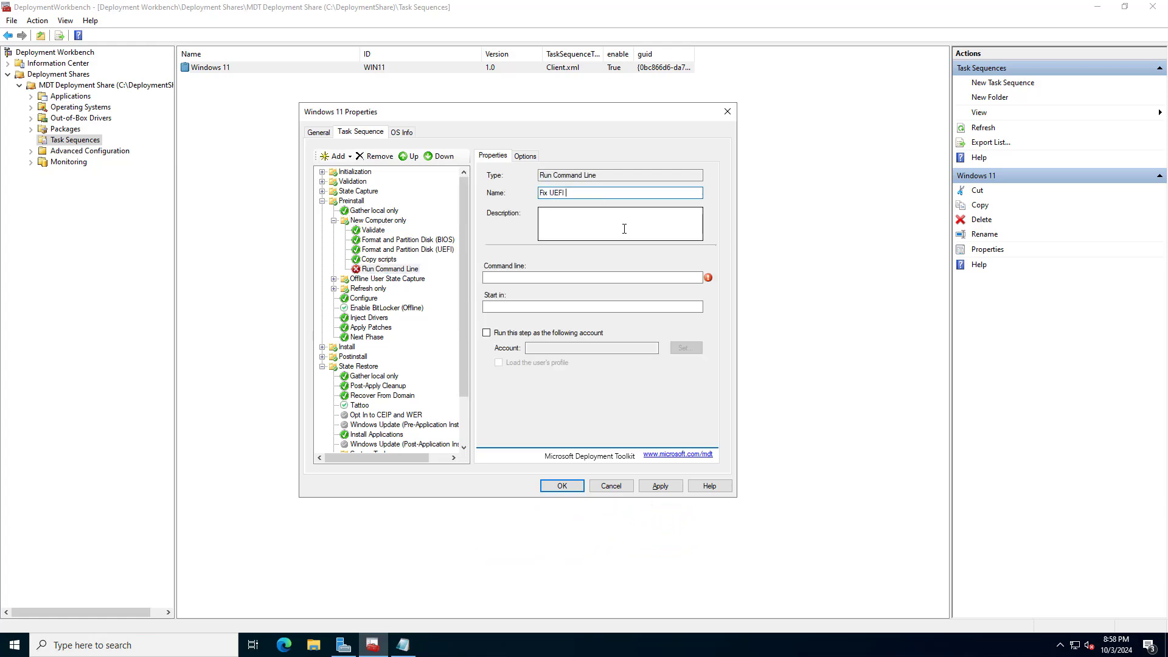
type("EFI Detection")
key("ctrl+a")
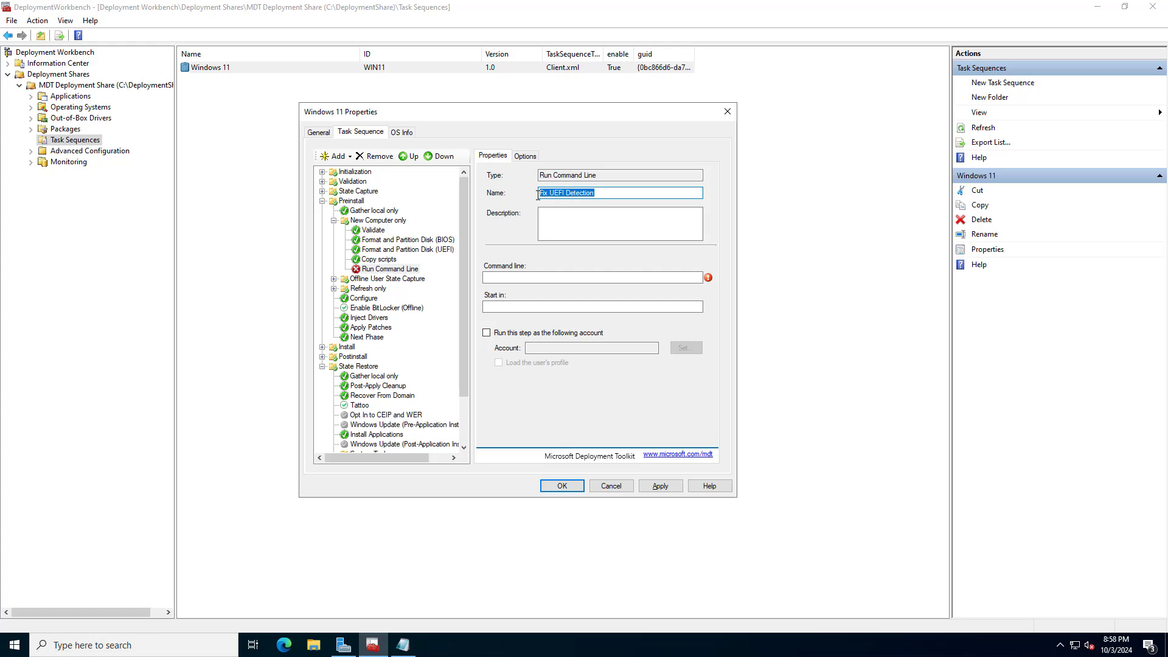
Copy the cscript.exe "%SCRIPTROOT%\FixUEFIDetection.wsf" command from the Notepad notes
left_click(530, 278)
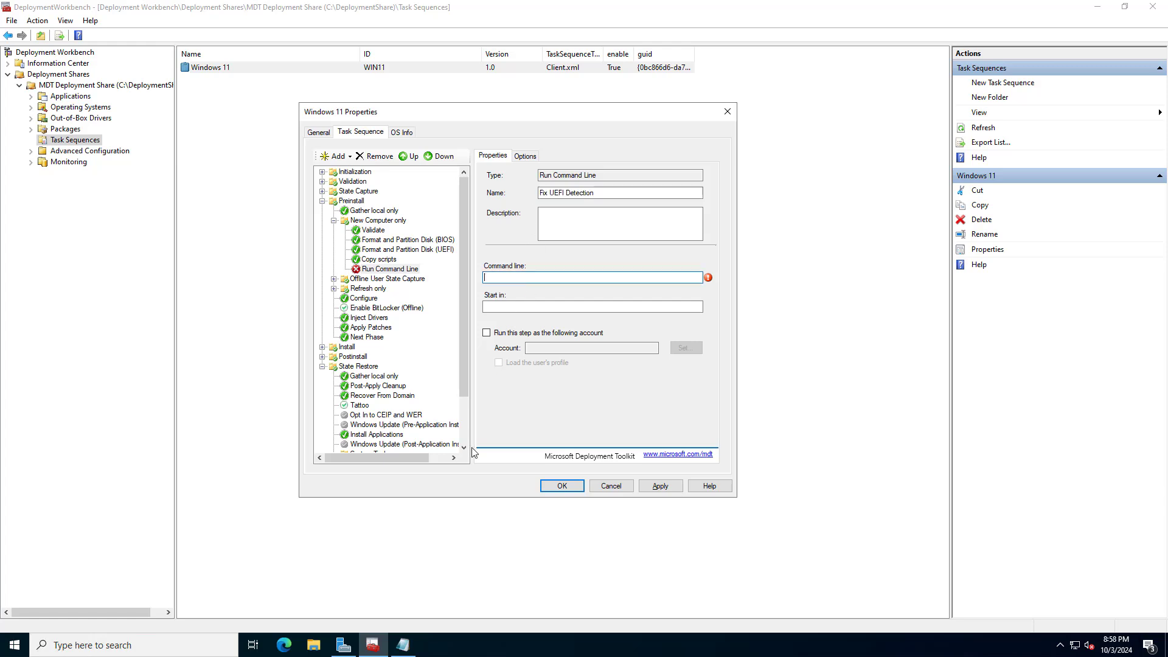
left_click(415, 646)
left_click_drag(367, 254, 134, 254)
right_click(151, 258)
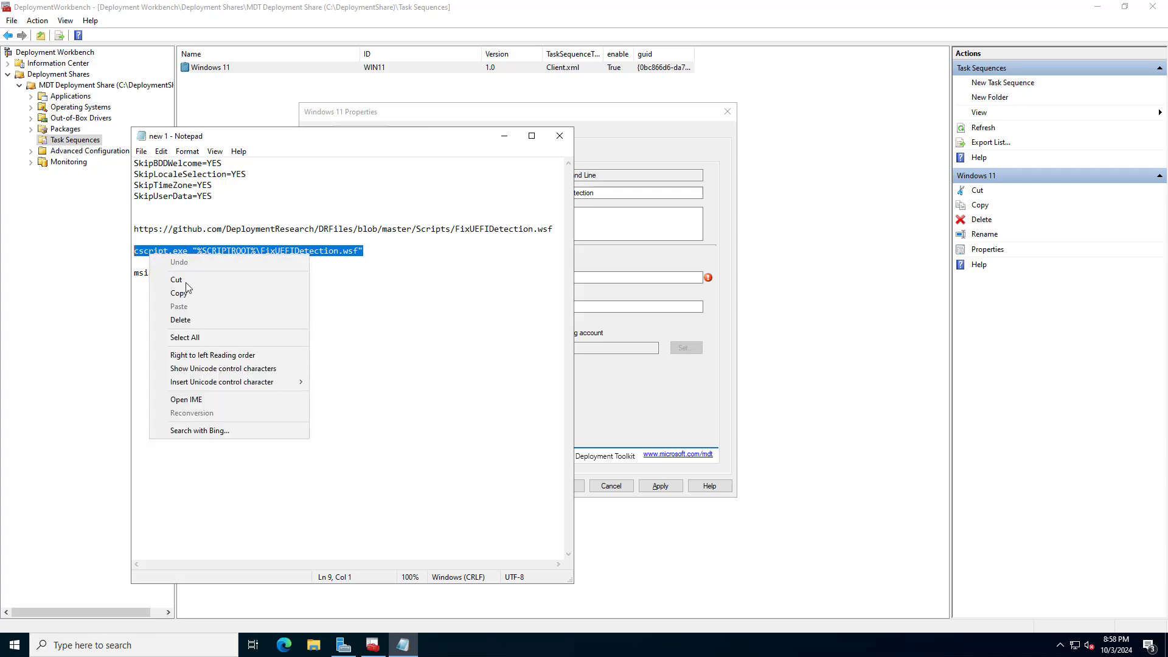
left_click(185, 295)
Paste the cscript command into the step's Command line and apply
left_click(504, 137)
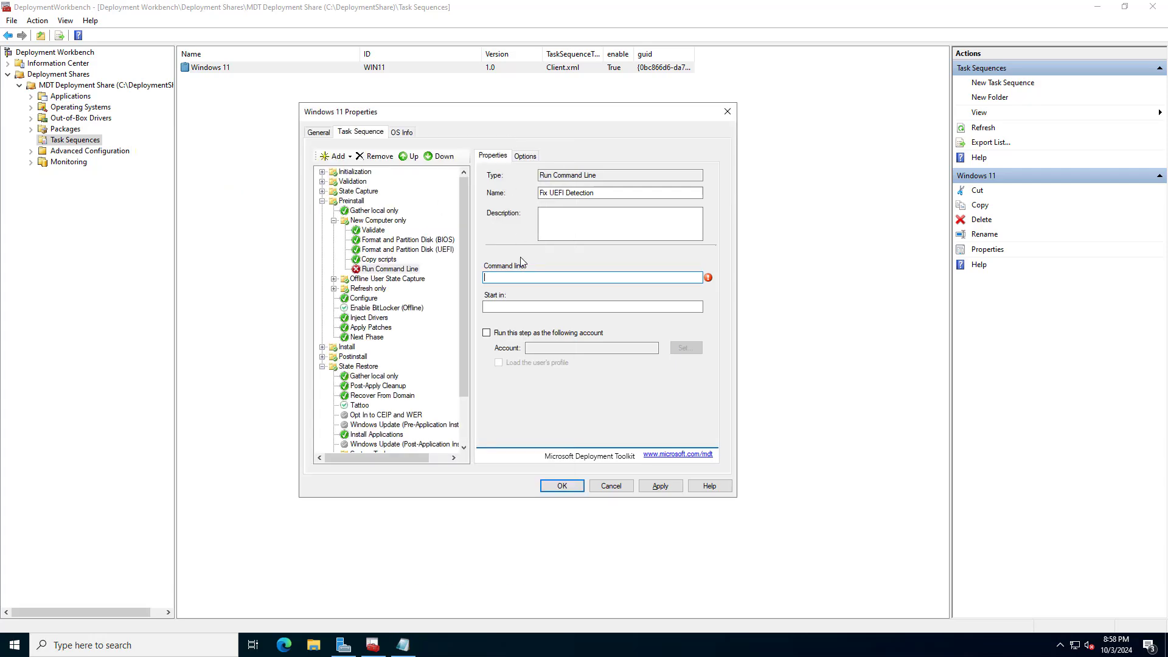
right_click(524, 279)
left_click(564, 334)
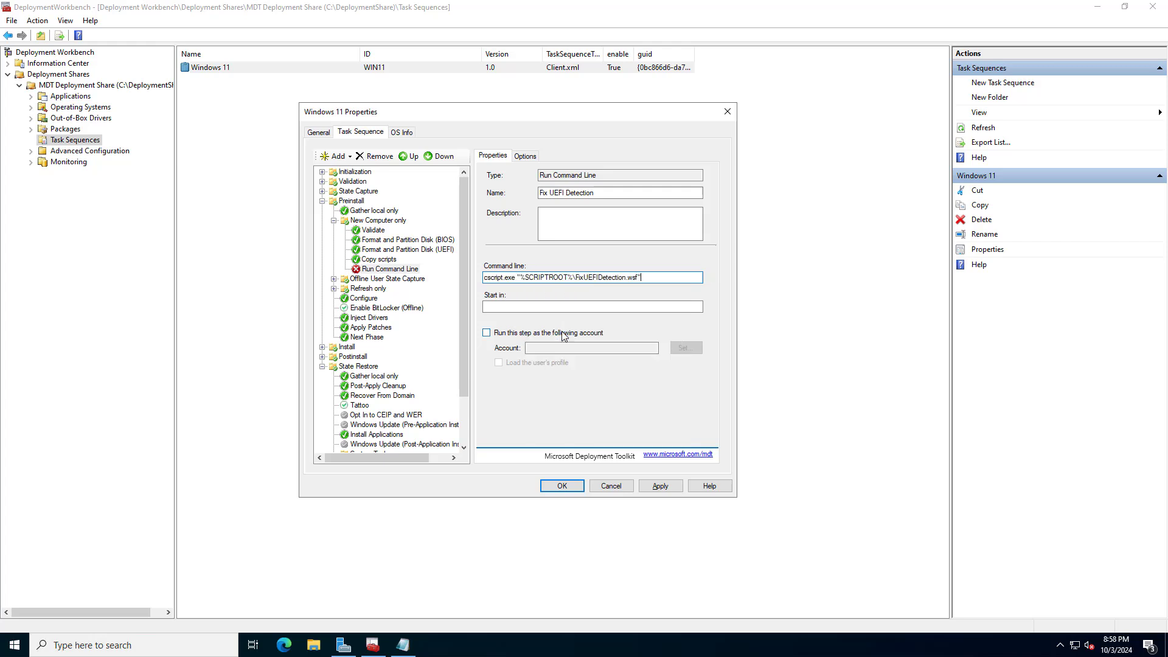
left_click_drag(650, 276, 477, 274)
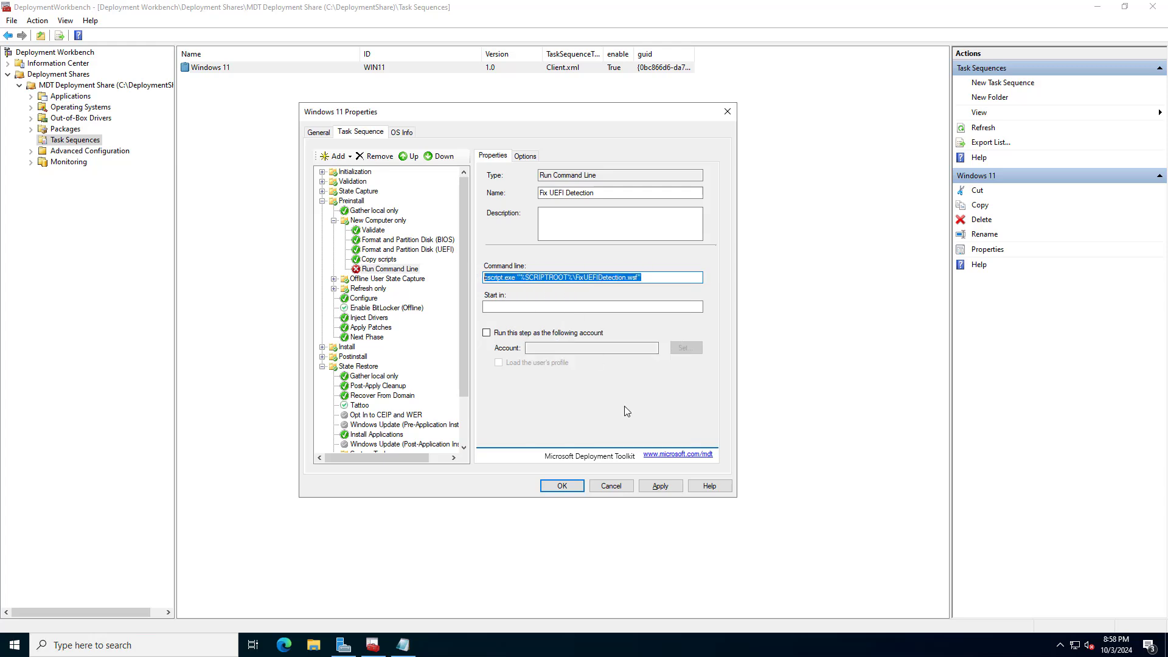
left_click(658, 486)
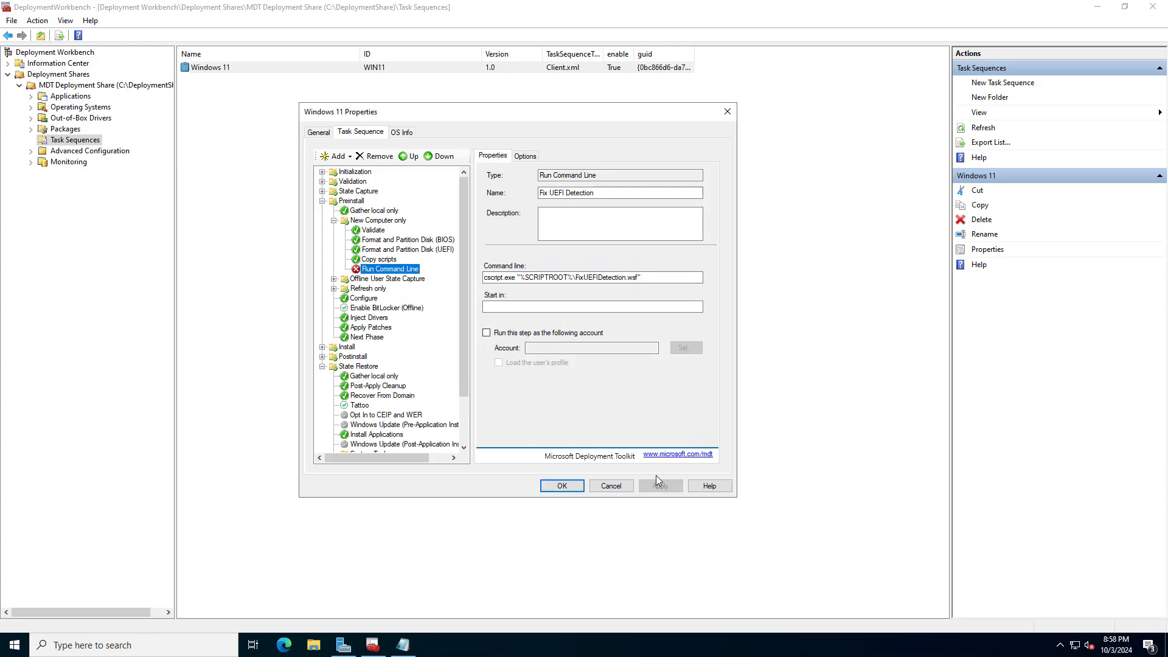
Move Fix UEFI Detection up three places and the UEFI format step above the BIOS one
left_click(413, 157)
left_click(413, 157)
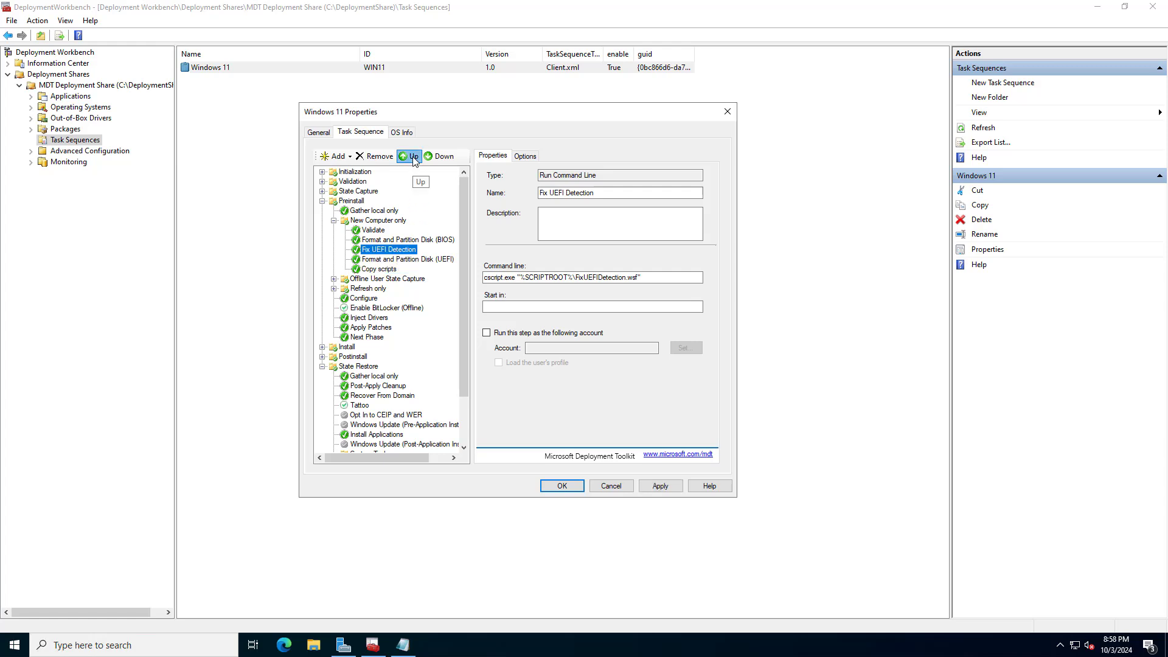
left_click(413, 157)
left_click(412, 260)
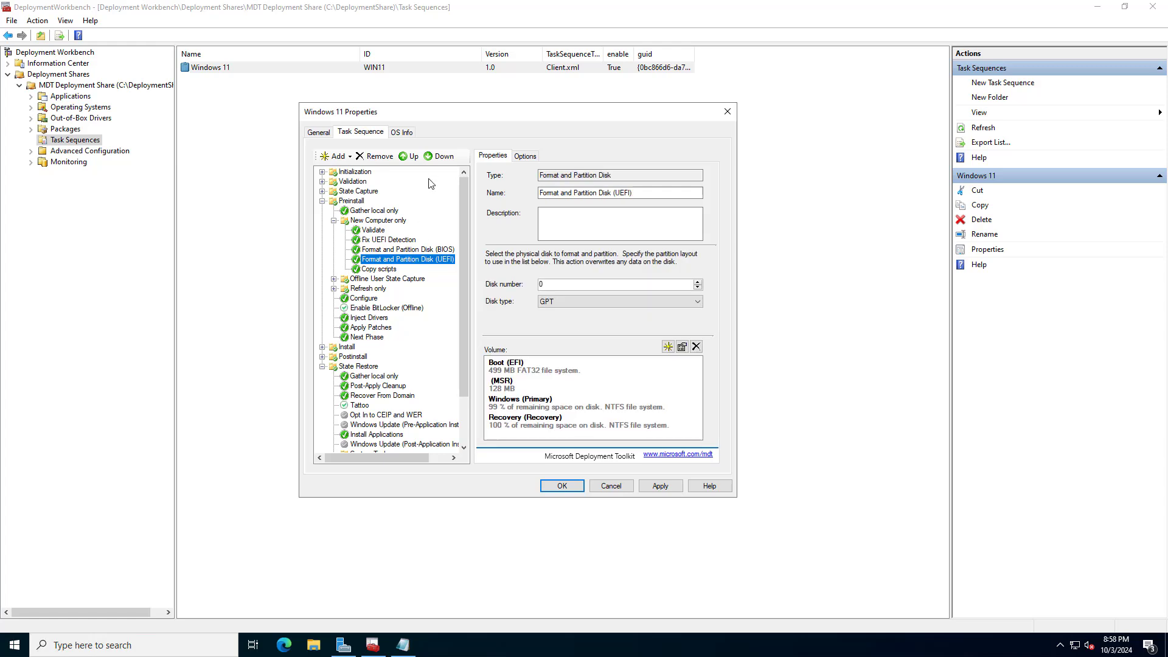
left_click(410, 157)
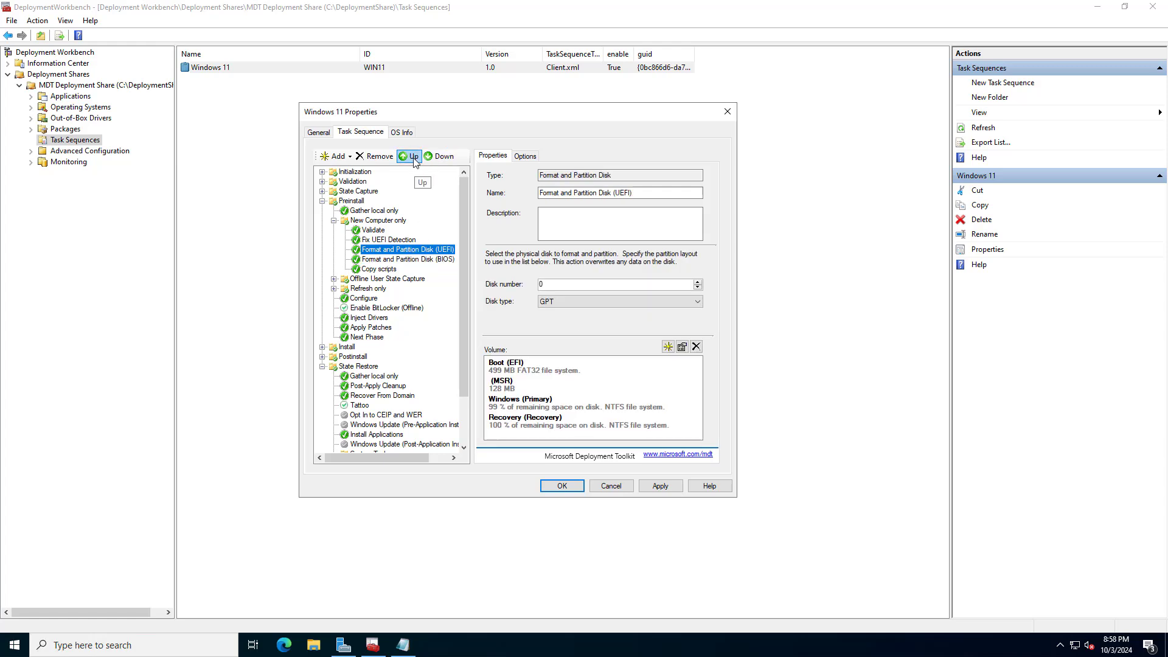
Review the Validate, Fix UEFI Detection and UEFI format steps, then save and close
left_click(383, 240)
left_click(384, 231)
left_click(383, 240)
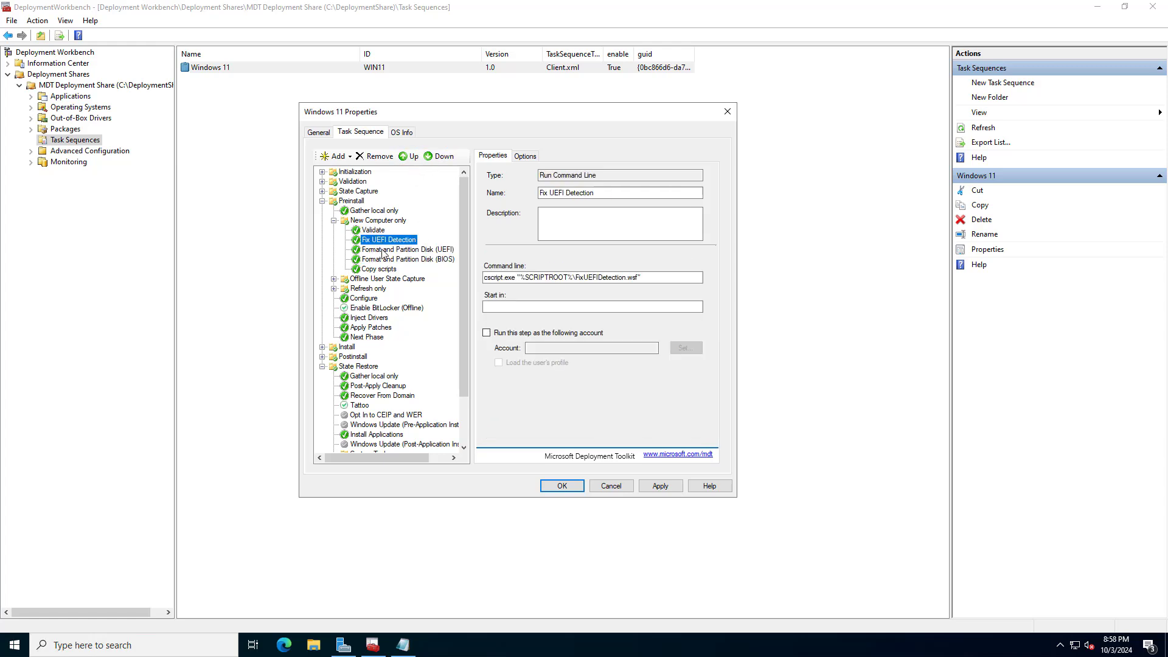
left_click(407, 250)
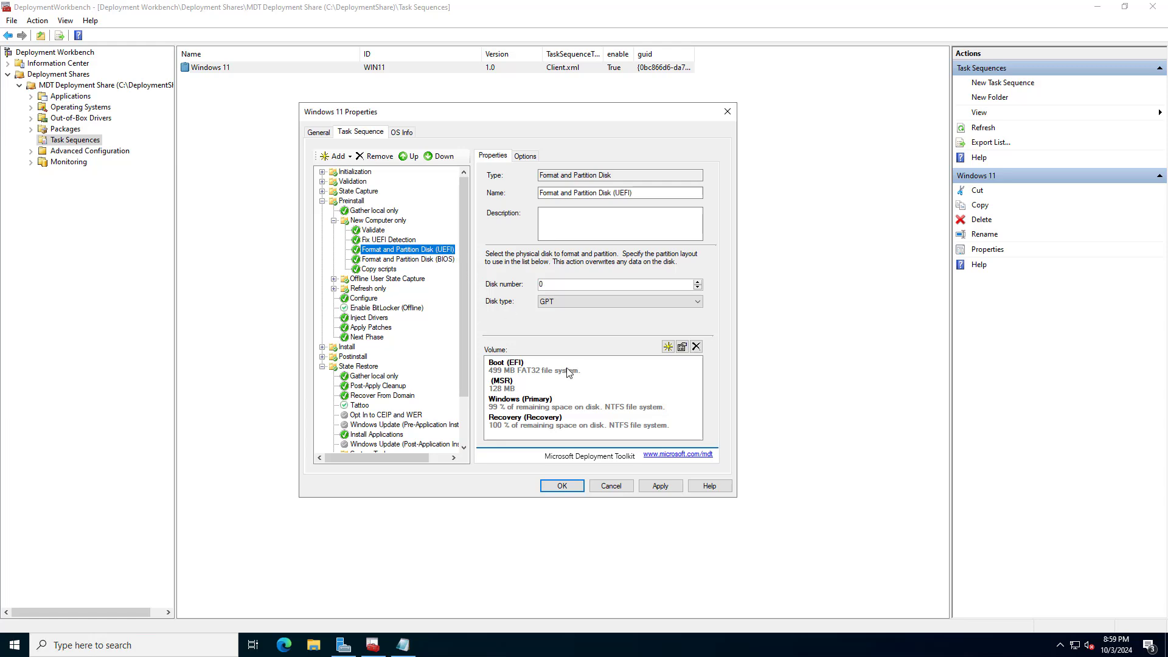
left_click(665, 483)
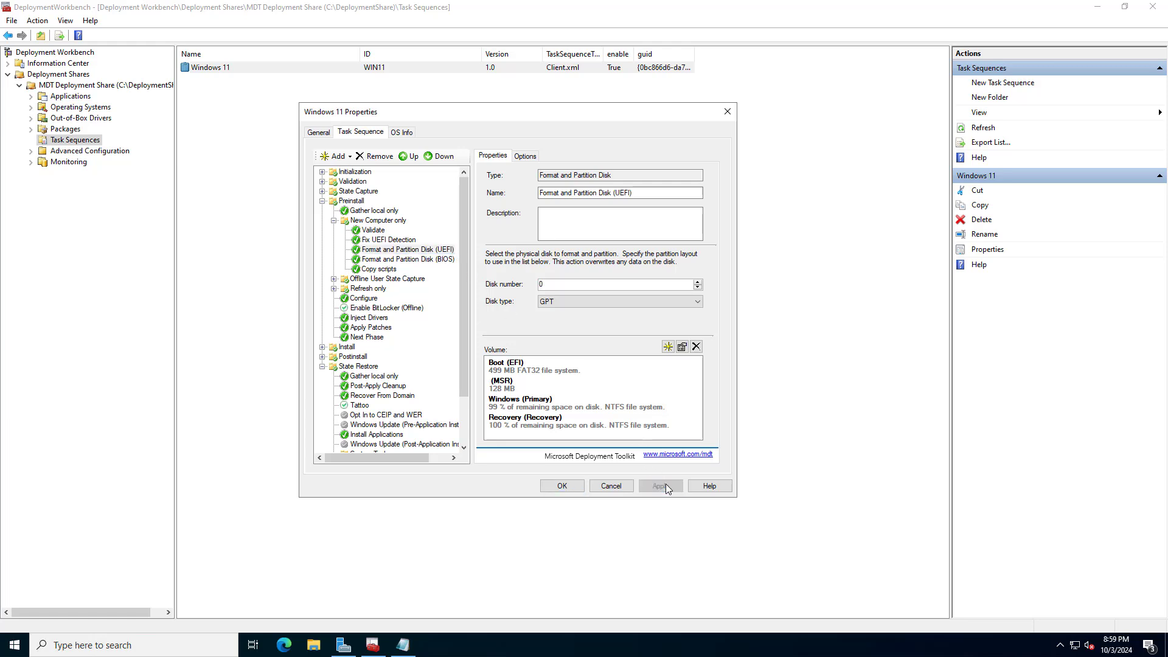
left_click(562, 486)
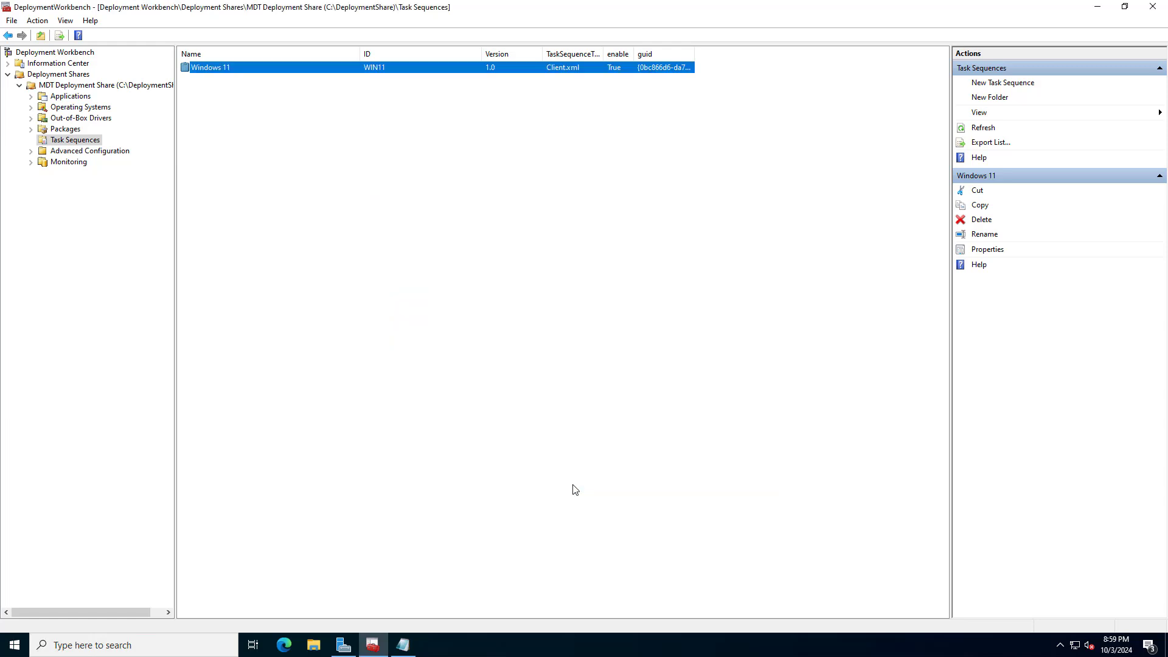
Update the MDT Deployment Share with 'Completely regenerate the boot images' selected
left_click(95, 88)
right_click(84, 86)
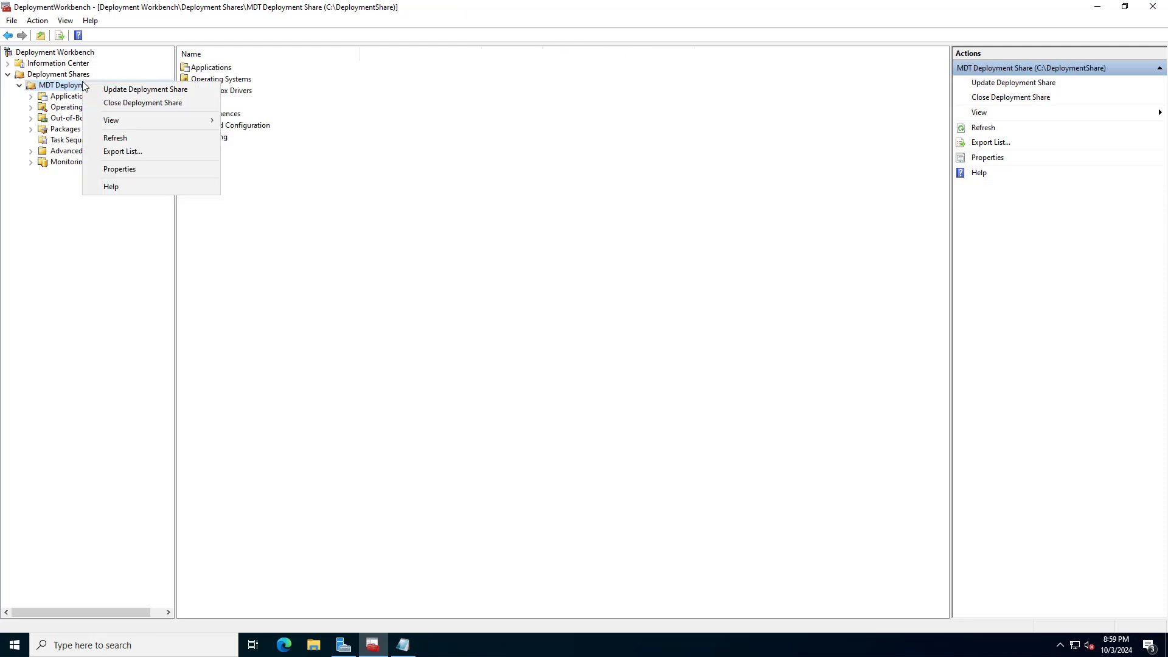
left_click(162, 91)
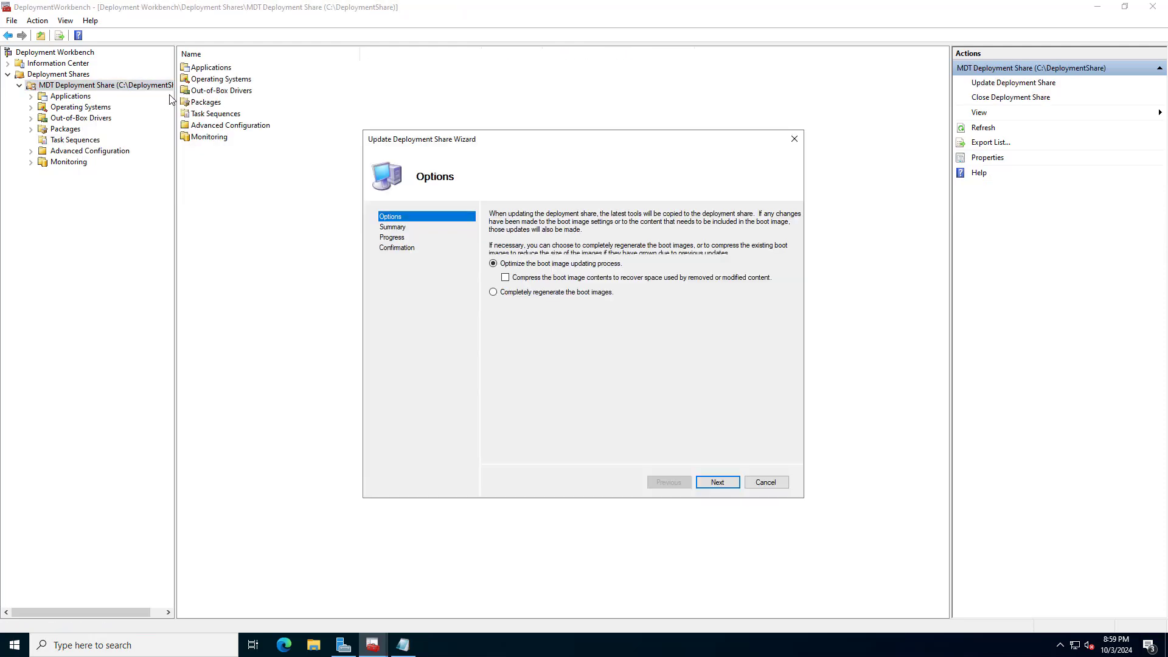
left_click(493, 292)
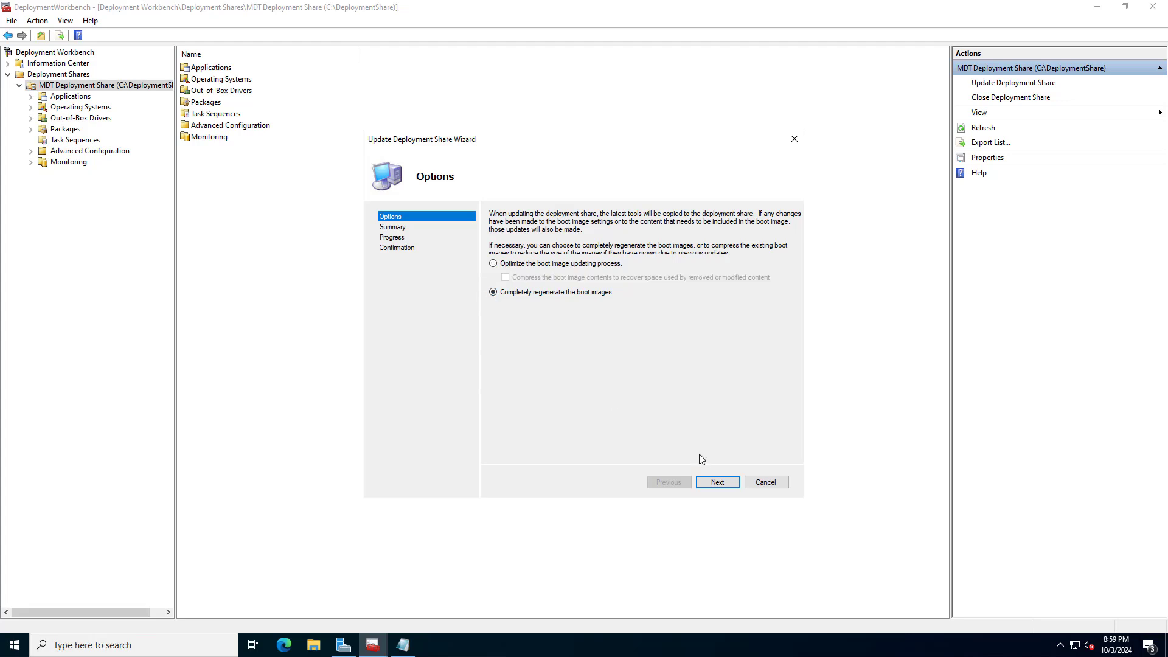
left_click(718, 481)
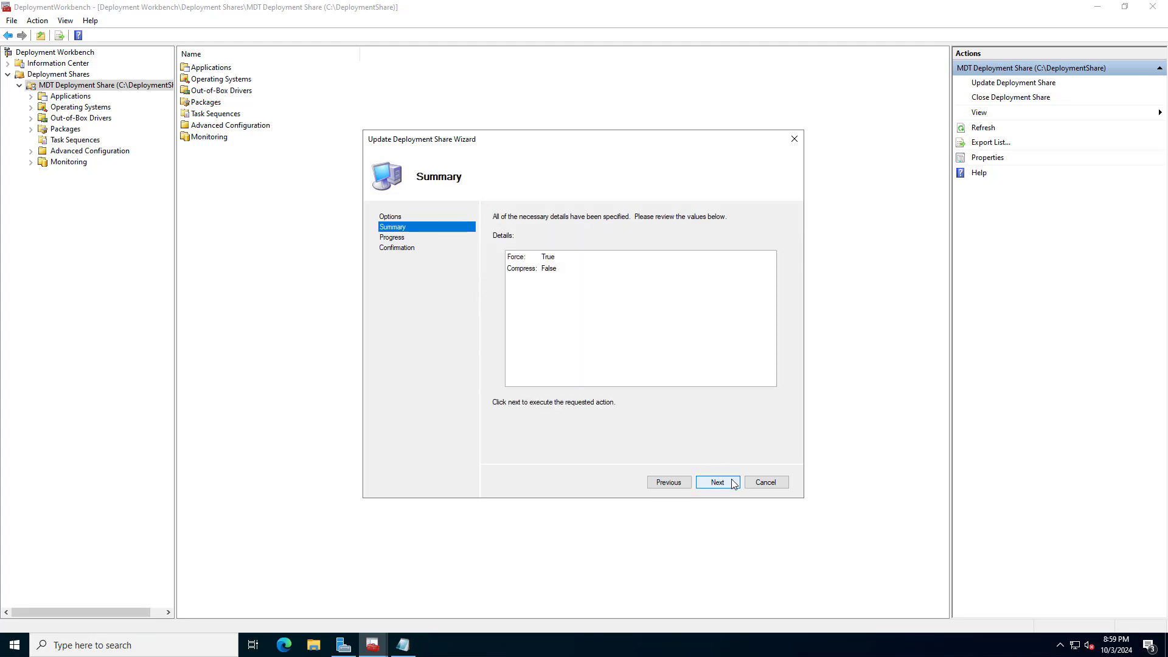
left_click(718, 482)
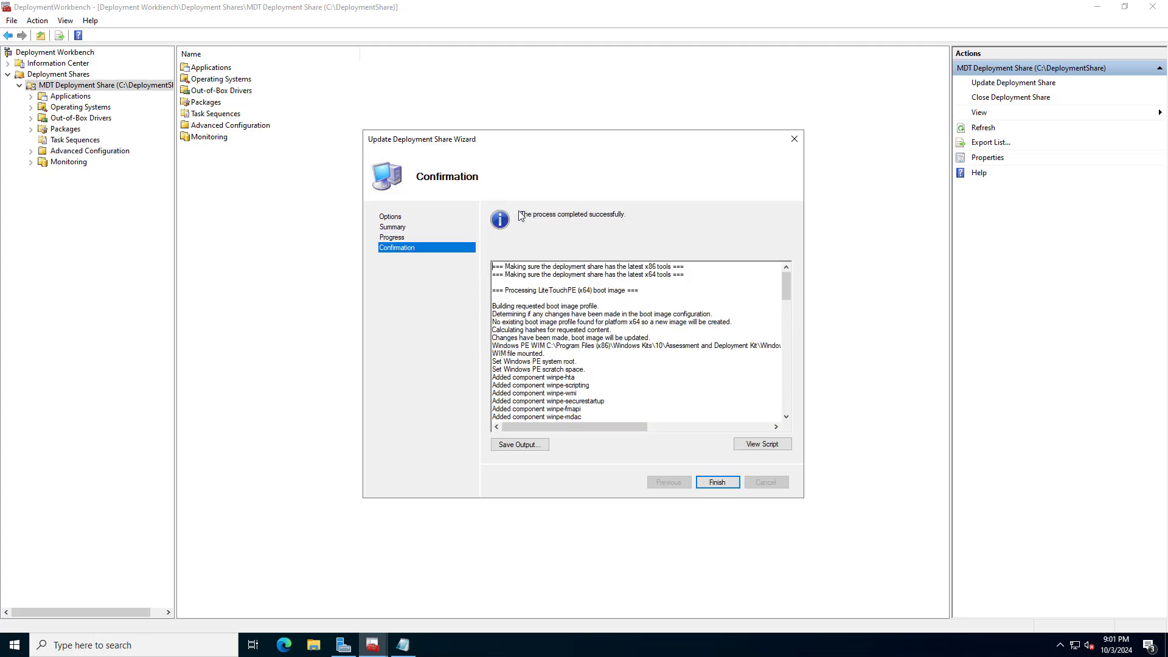
left_click_drag(522, 217, 631, 217)
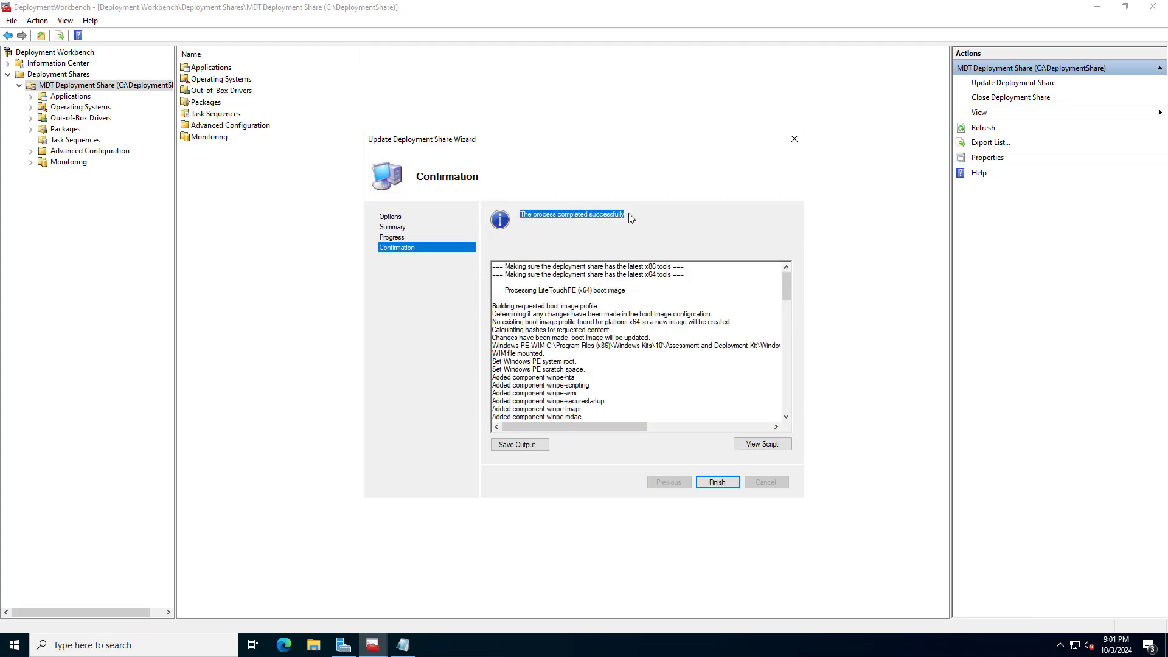
left_click(721, 488)
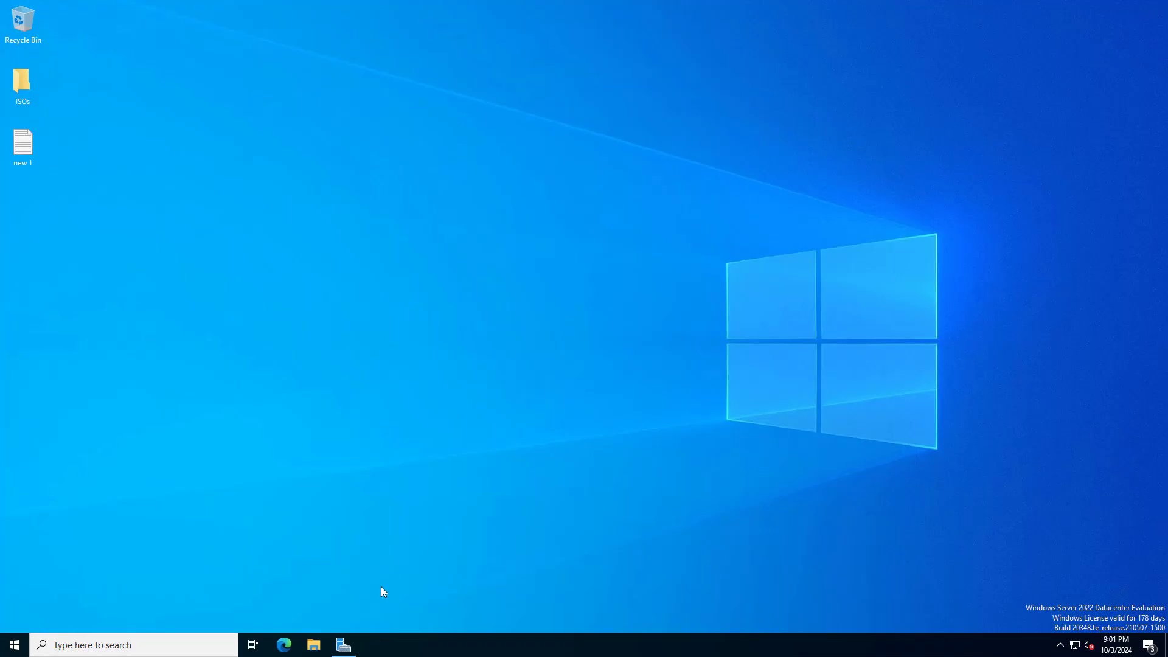
Launch Windows Deployment Services from Server Manager's Tools menu
left_click(343, 645)
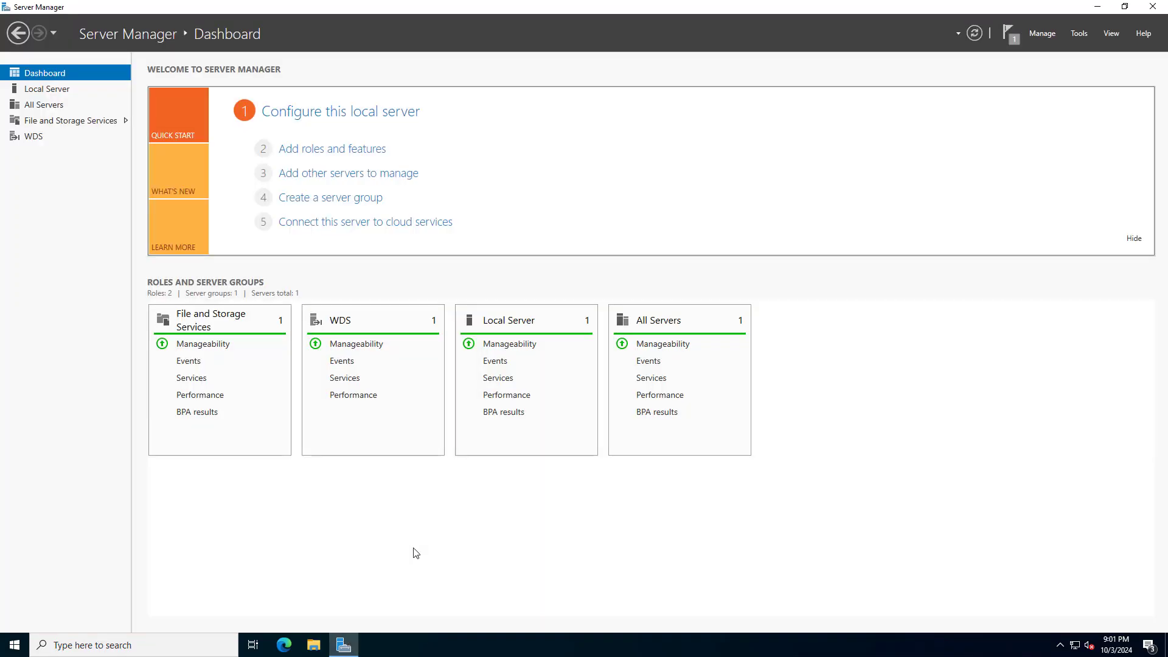
left_click(1075, 37)
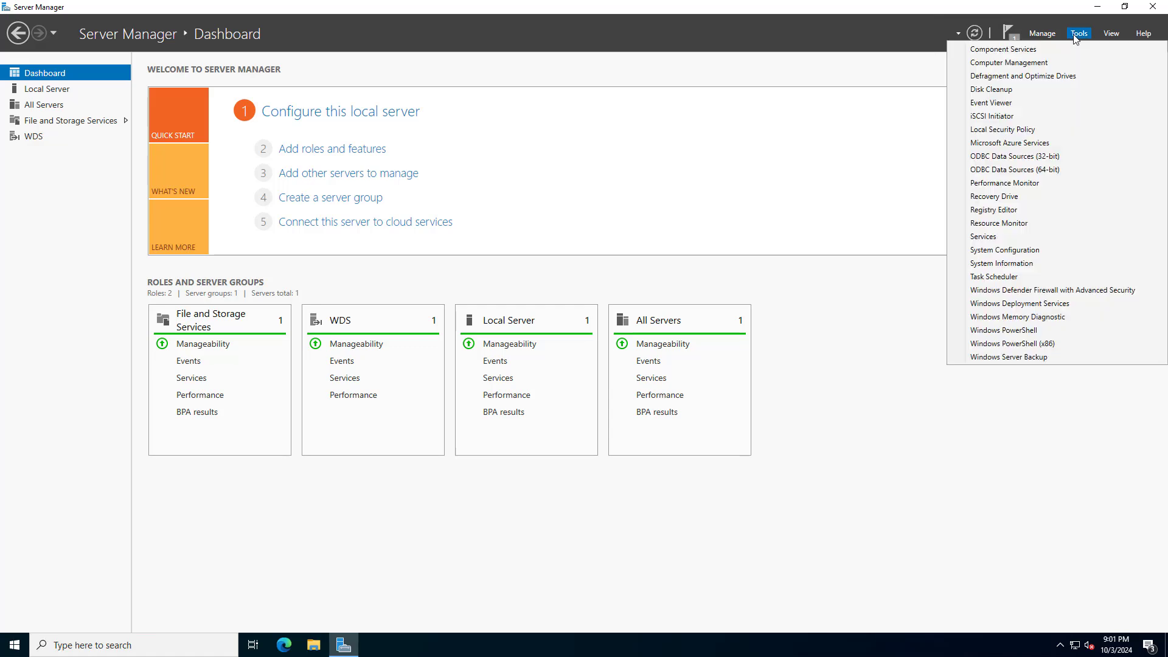
left_click(1048, 304)
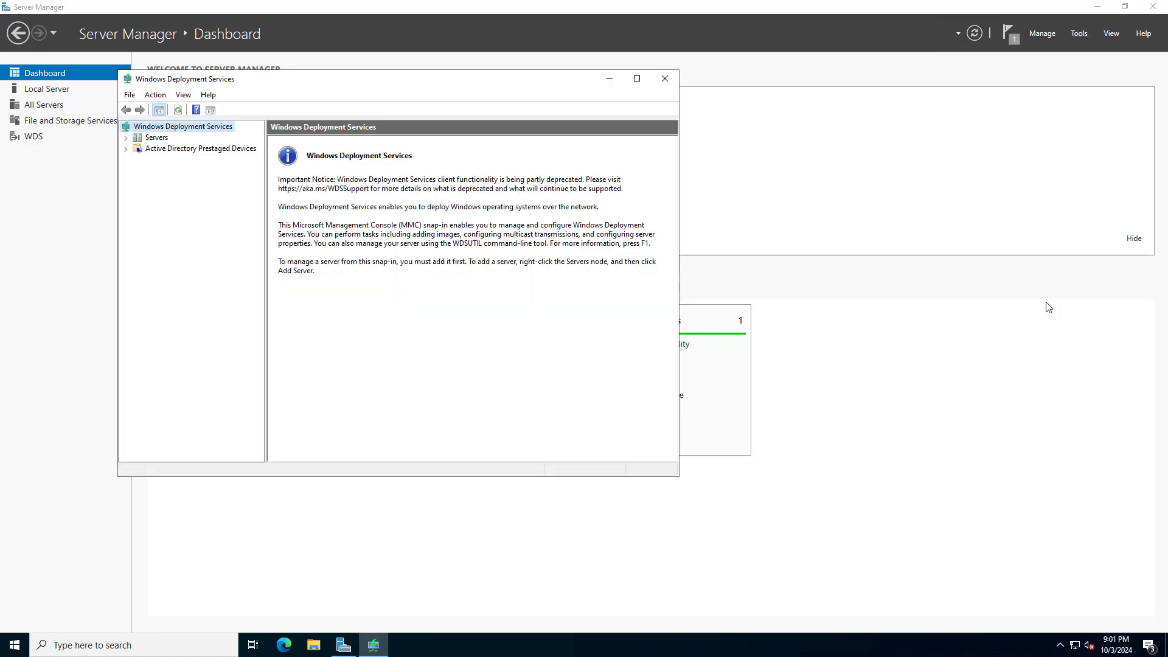
Start the Configure Server wizard for server WIN-EBD8AUD8PAM
left_click(637, 79)
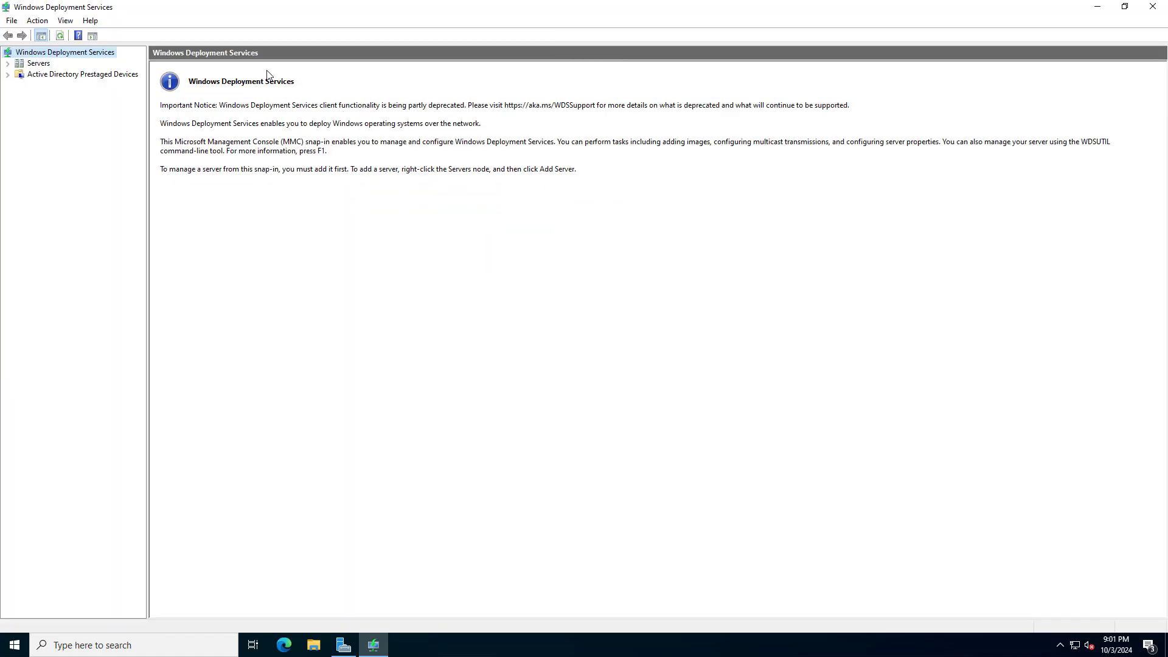
double_click(36, 63)
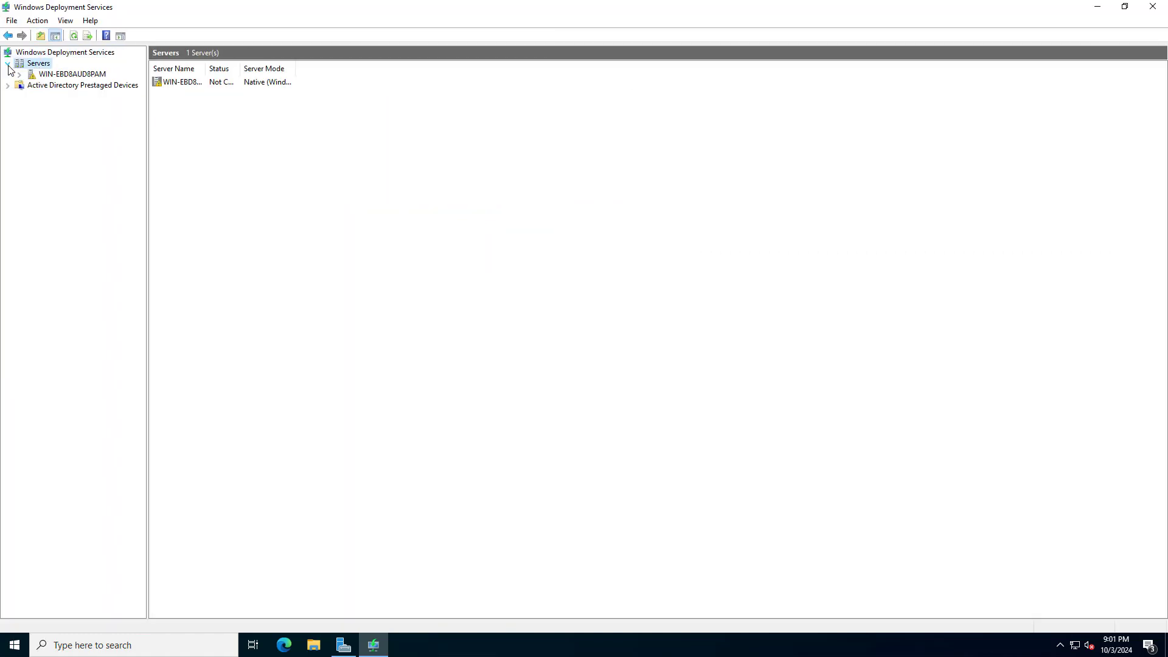
left_click(63, 75)
right_click(64, 75)
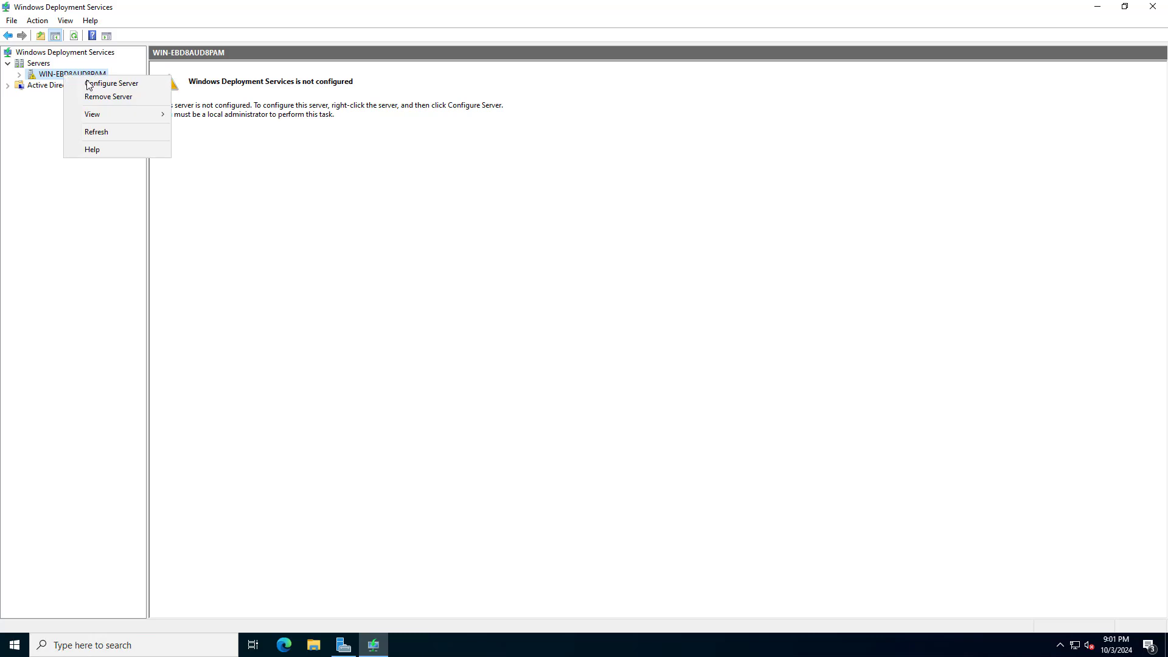
left_click(111, 90)
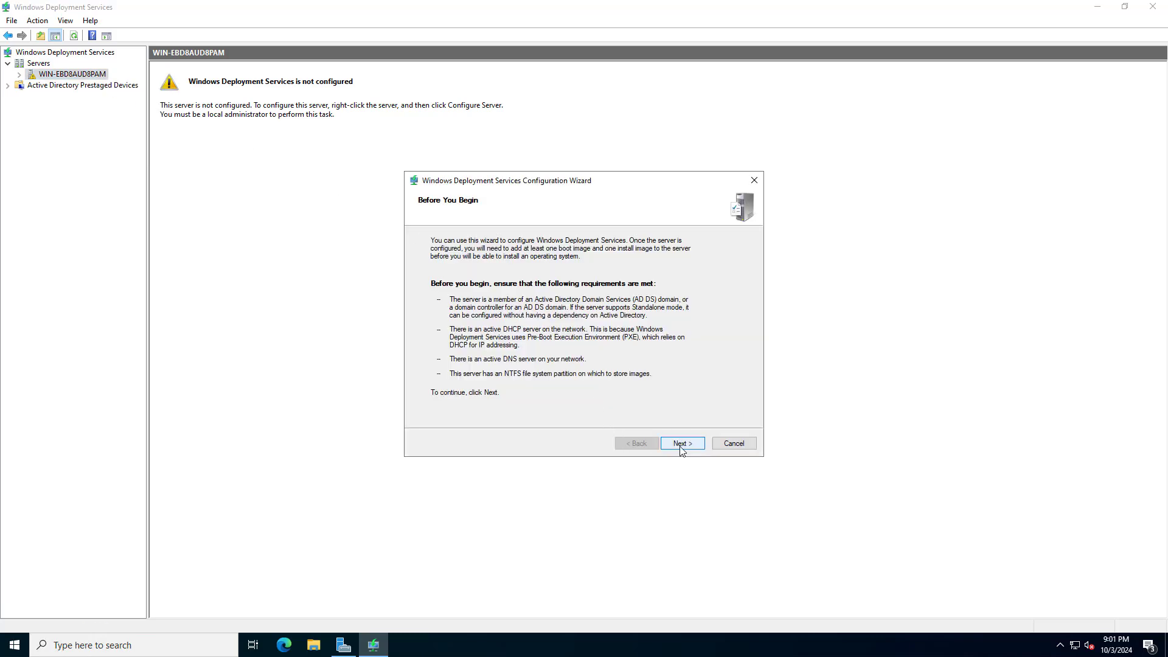
Configure a standalone server at C:\RemoteInstall, responding to all clients, without adding images
left_click(681, 446)
left_click(472, 305)
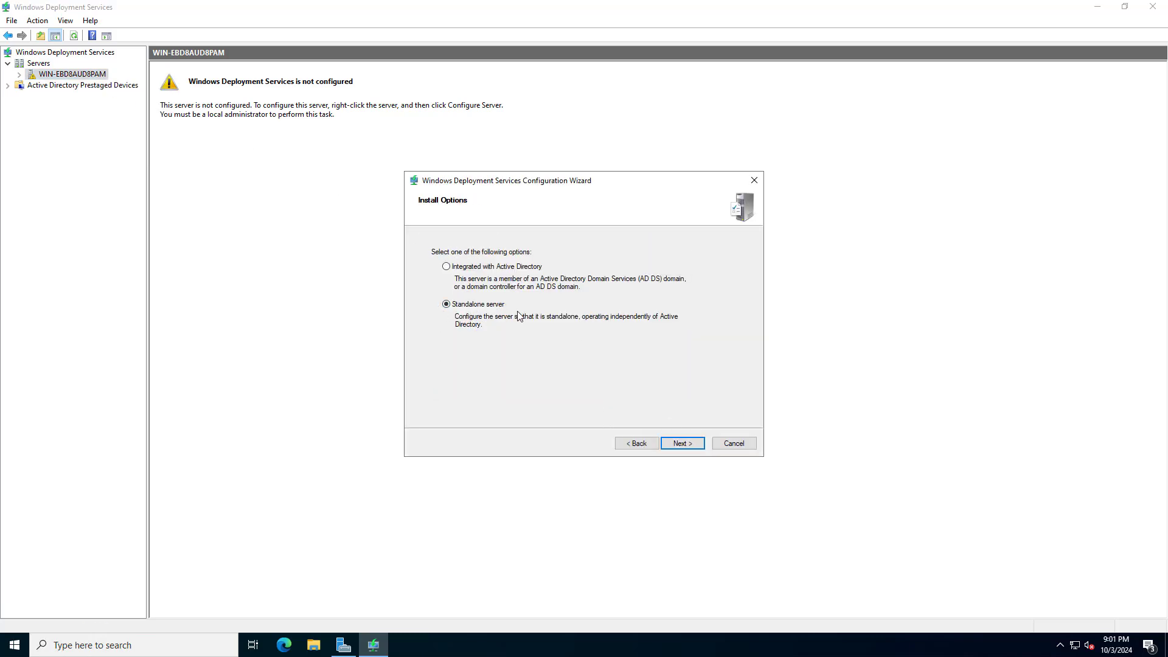
left_click(682, 443)
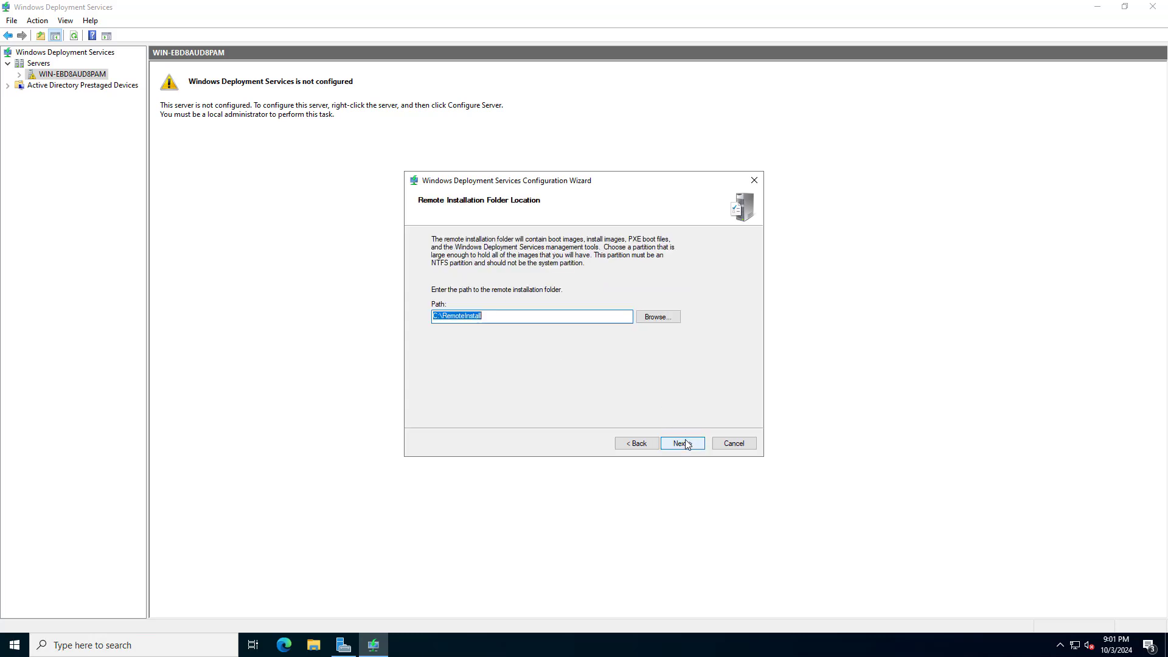
left_click(682, 443)
left_click(628, 361)
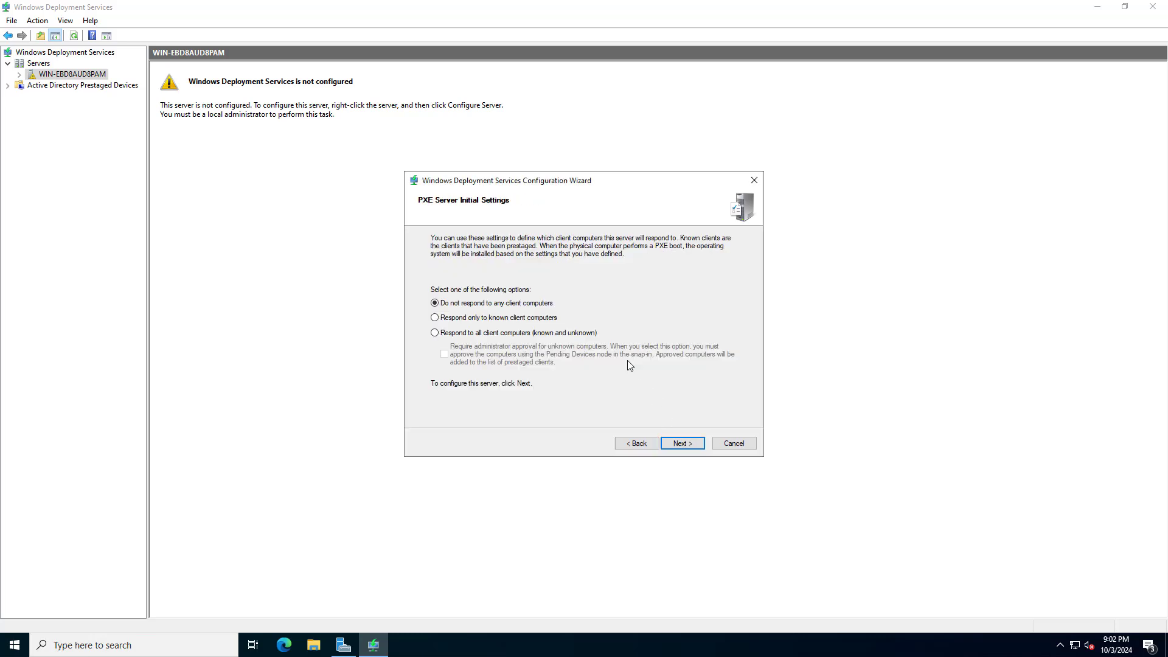
left_click(445, 335)
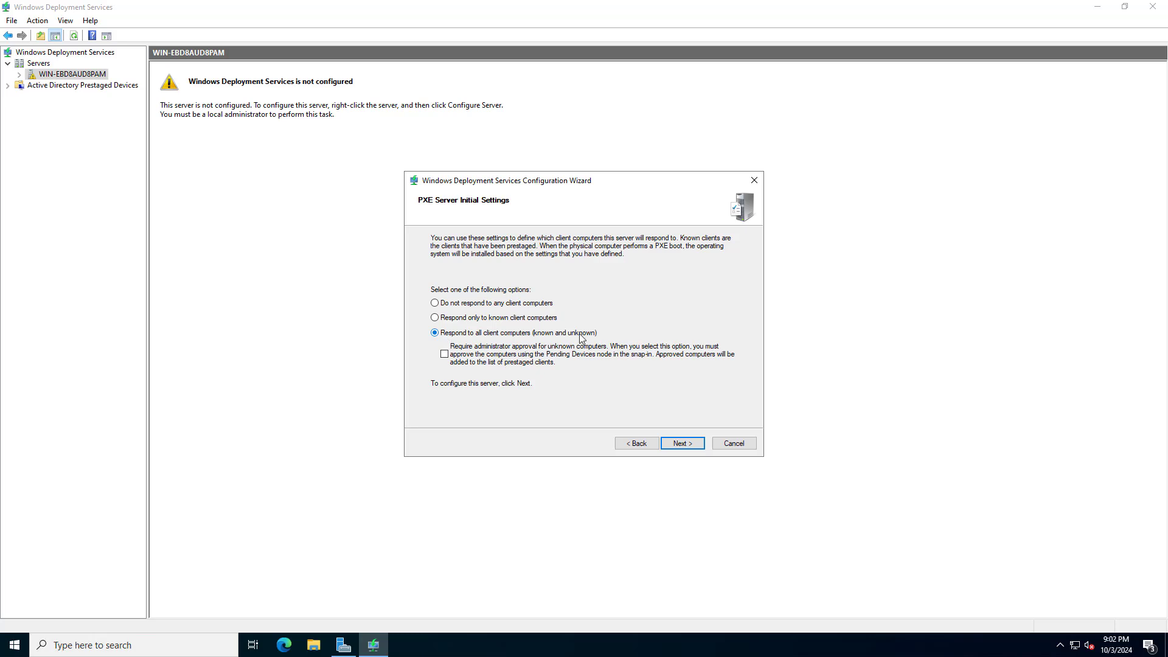
left_click(682, 443)
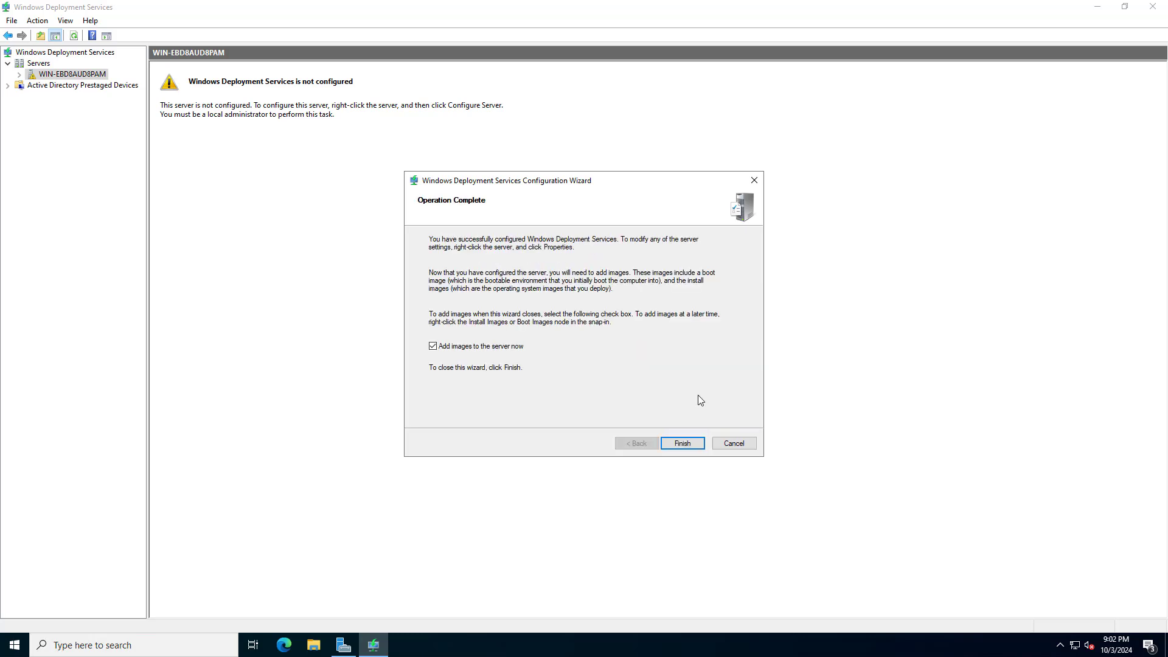
left_click(433, 348)
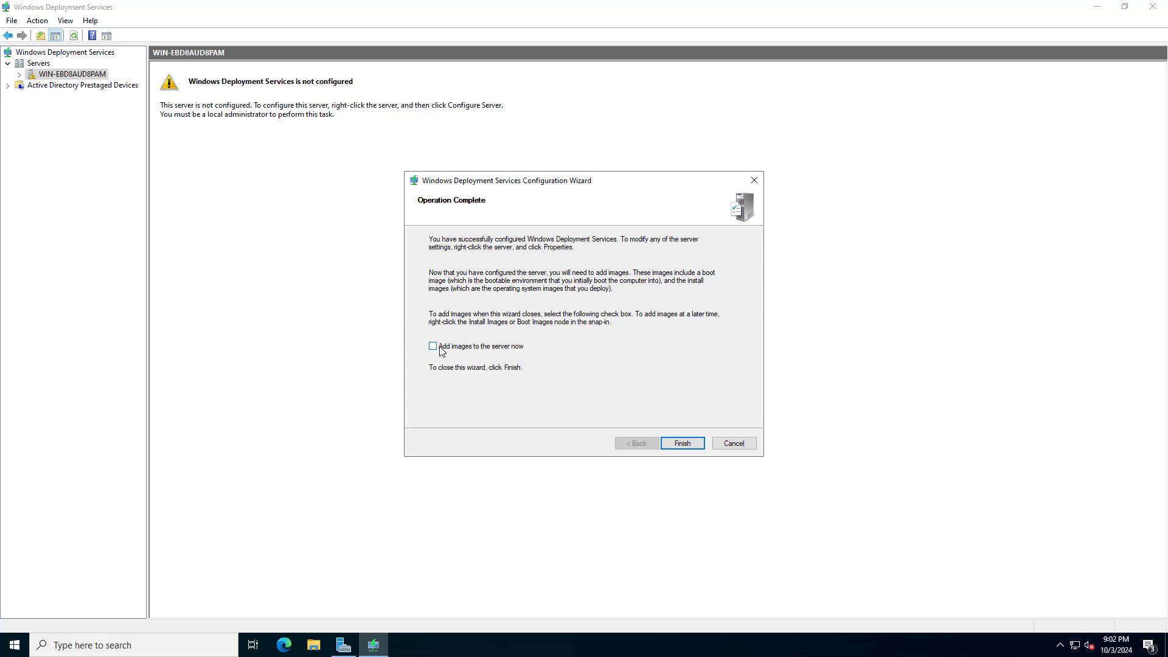
left_click(681, 444)
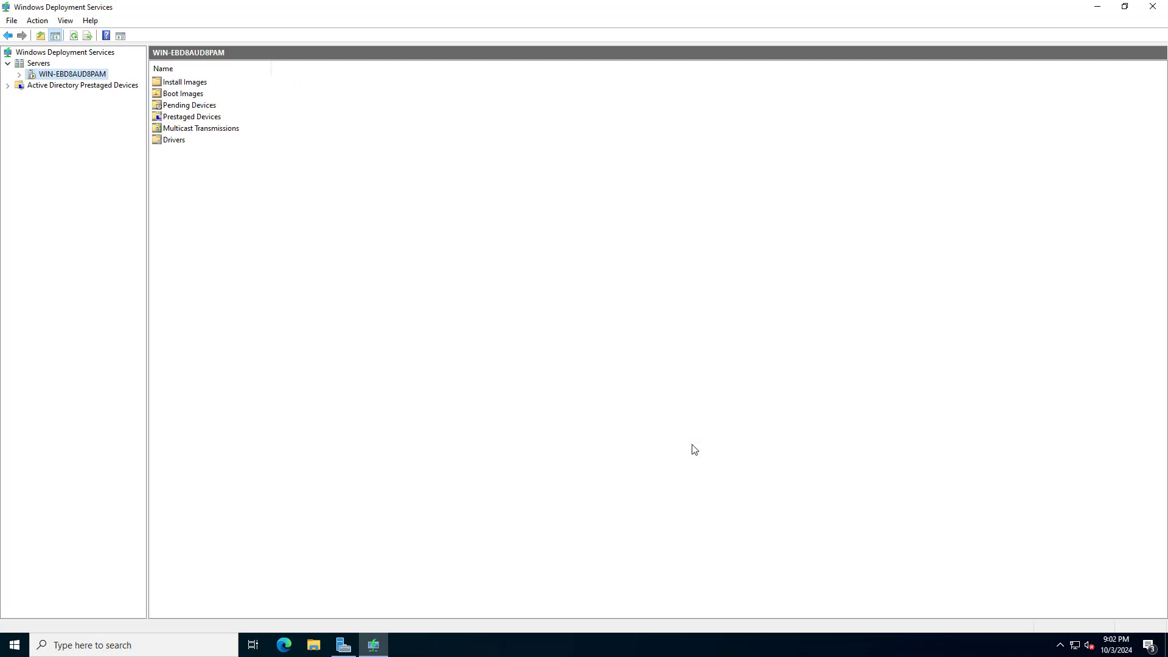
Start Add Boot Image and browse to C:\DeploymentShare\Boot
left_click(193, 95)
right_click(195, 99)
left_click(225, 105)
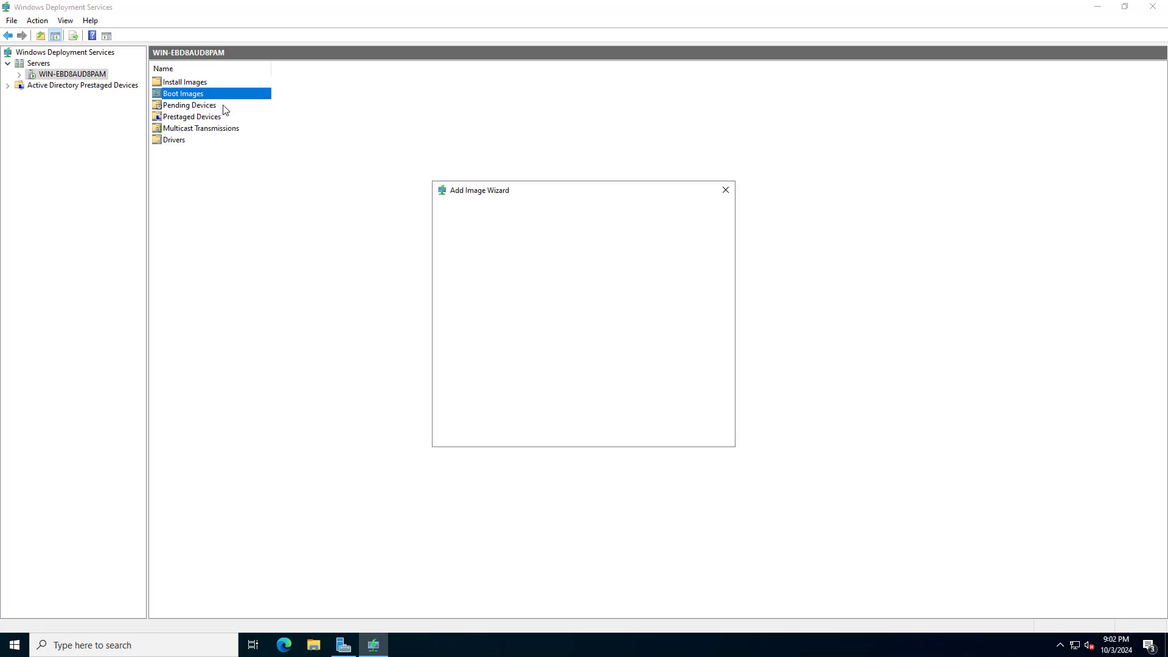
left_click(686, 293)
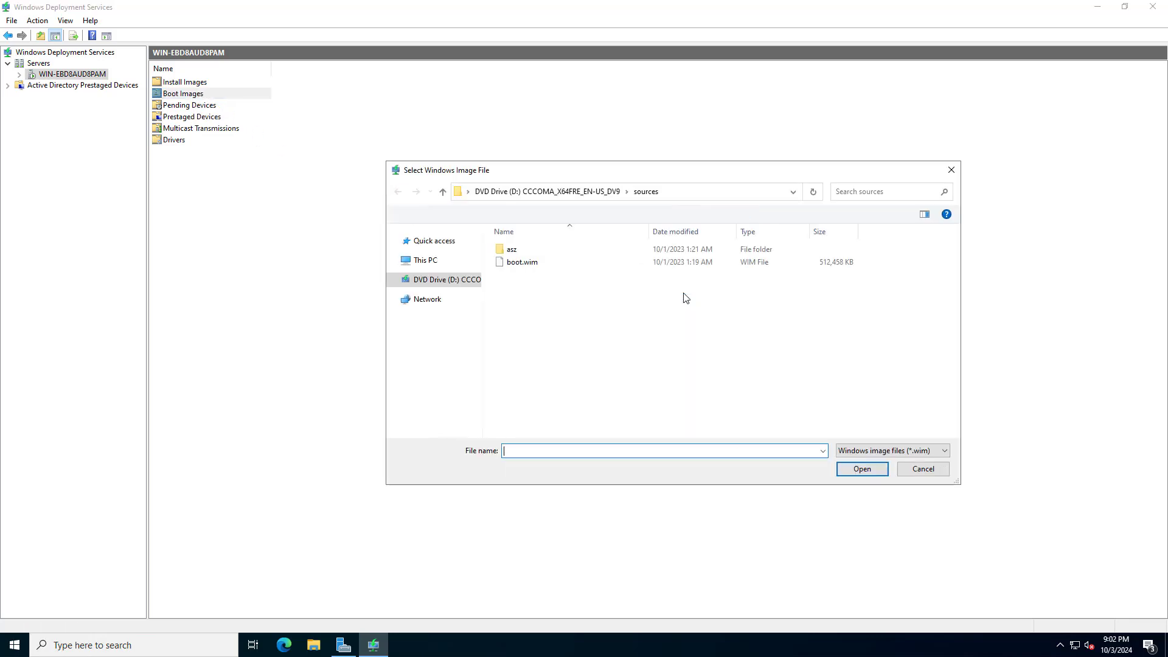
left_click(433, 334)
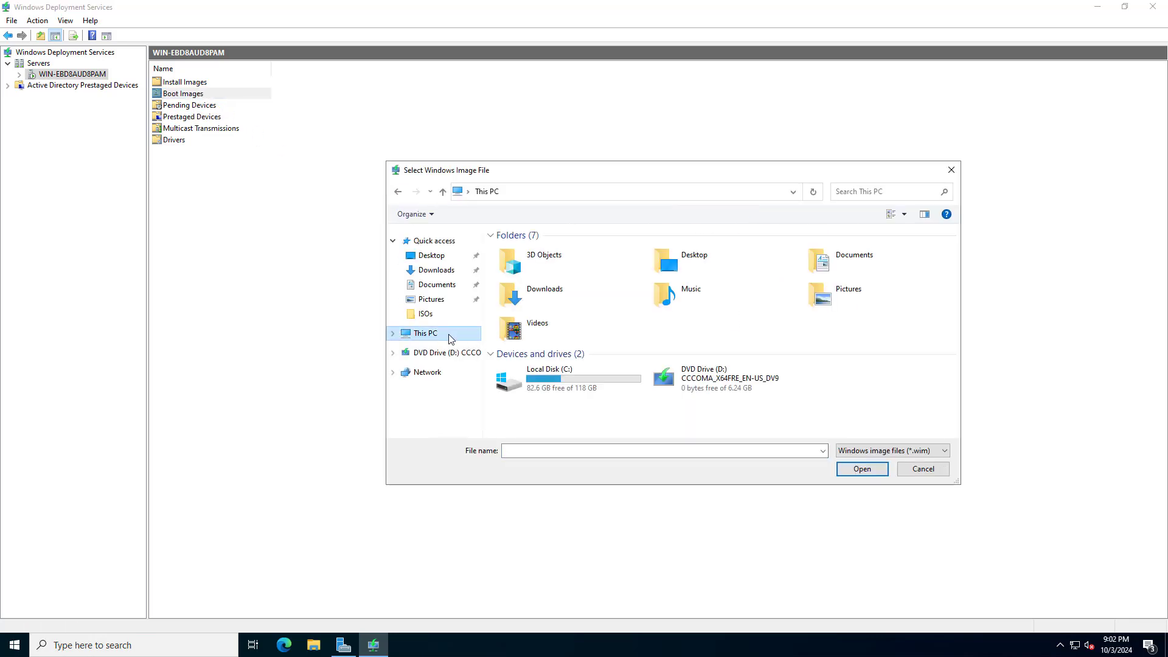
double_click(550, 370)
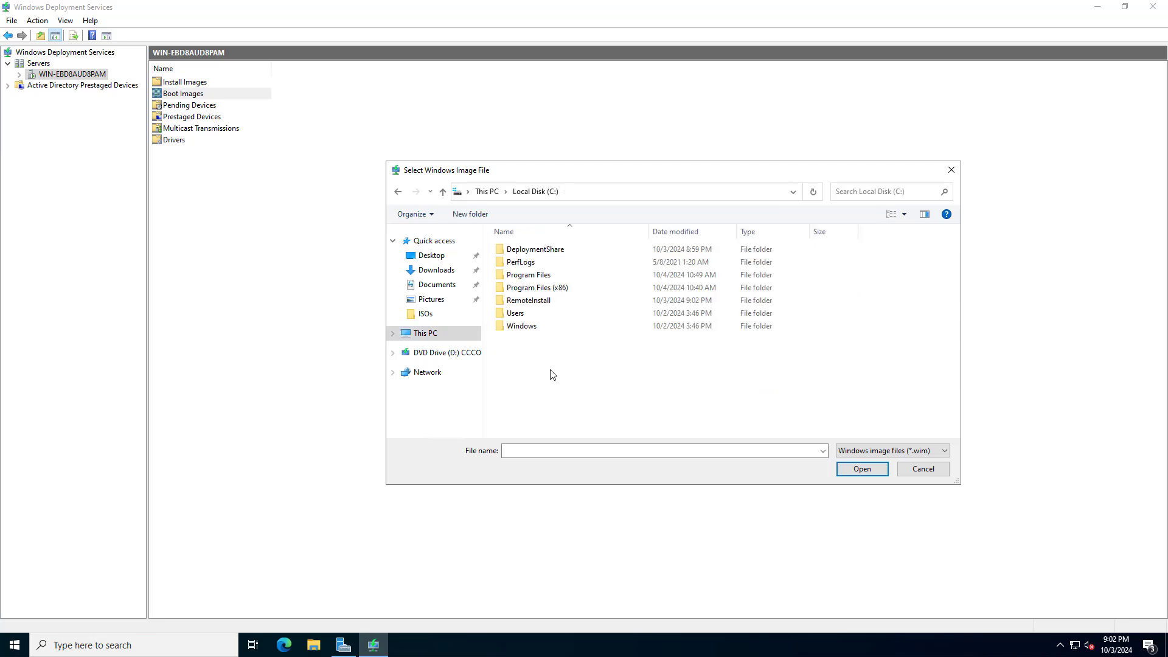
double_click(532, 251)
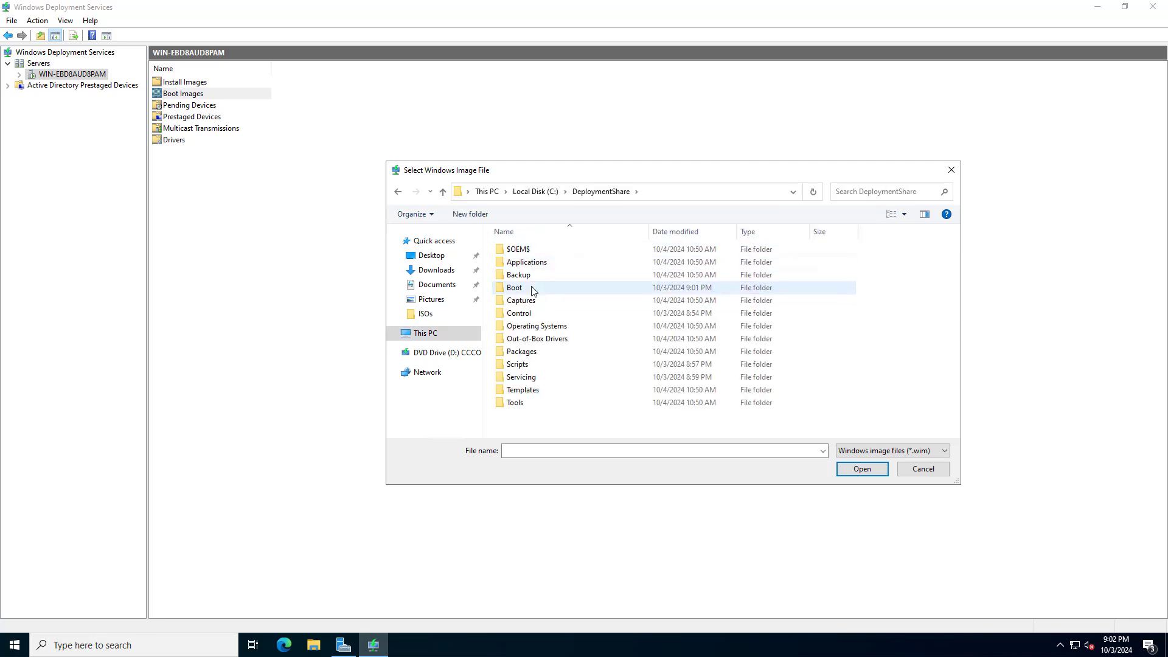
double_click(533, 289)
Choose LiteTouchPE_x64.wim as the boot image file
left_click(535, 276)
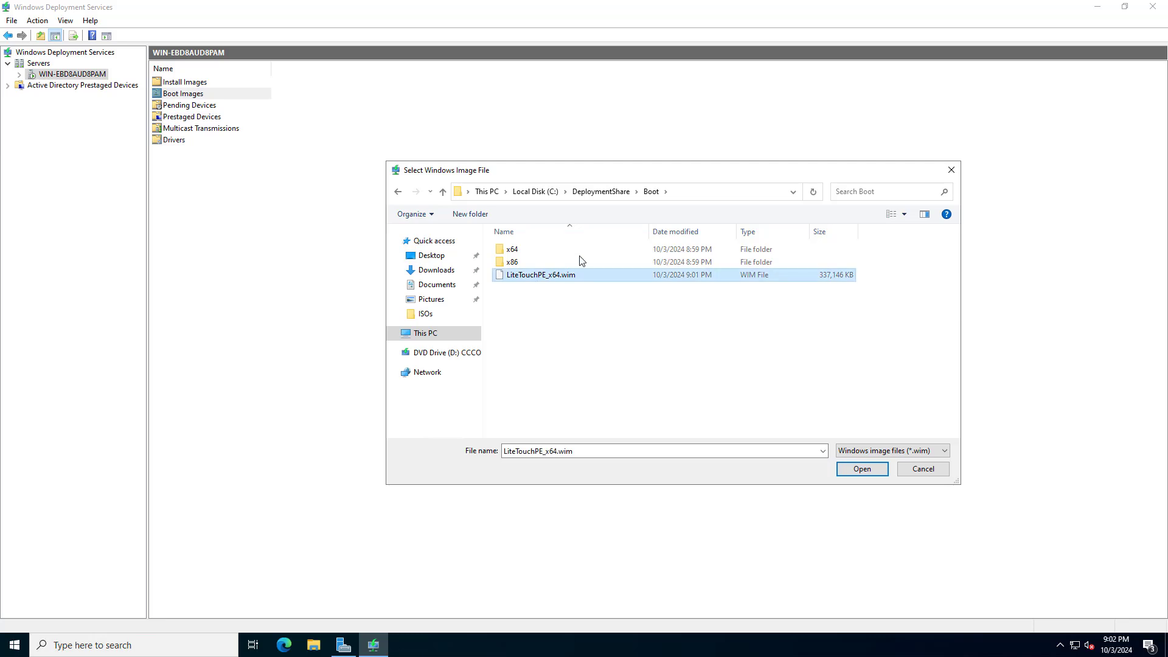
left_click(695, 197)
left_click(568, 192)
left_click_drag(568, 192, 465, 191)
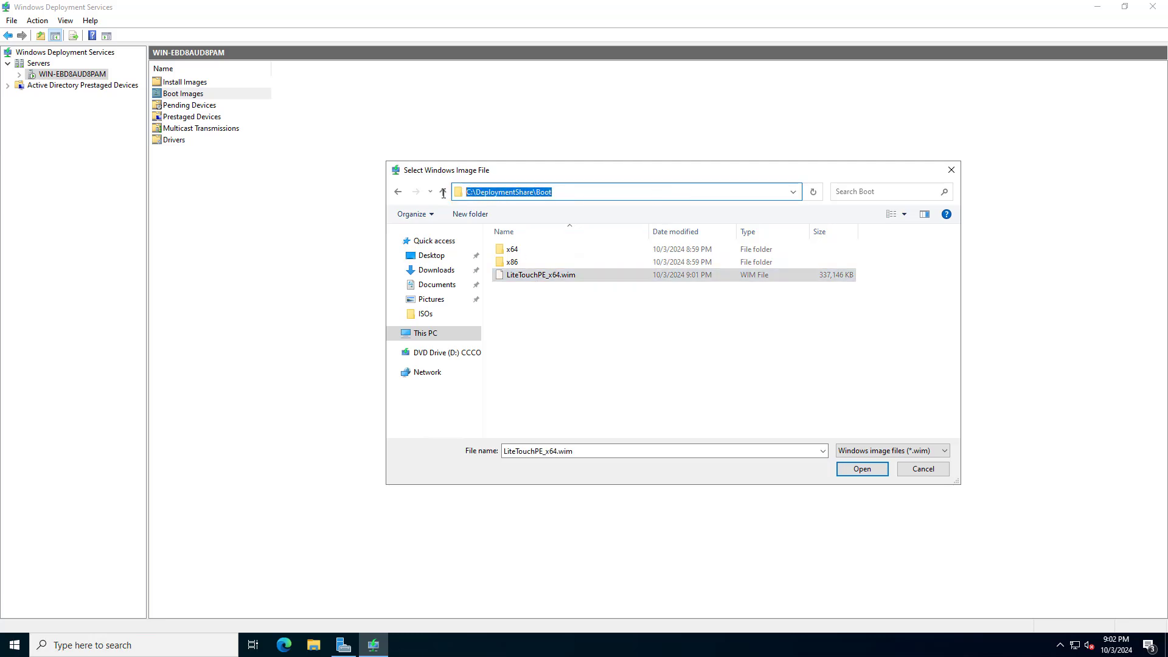
left_click(521, 281)
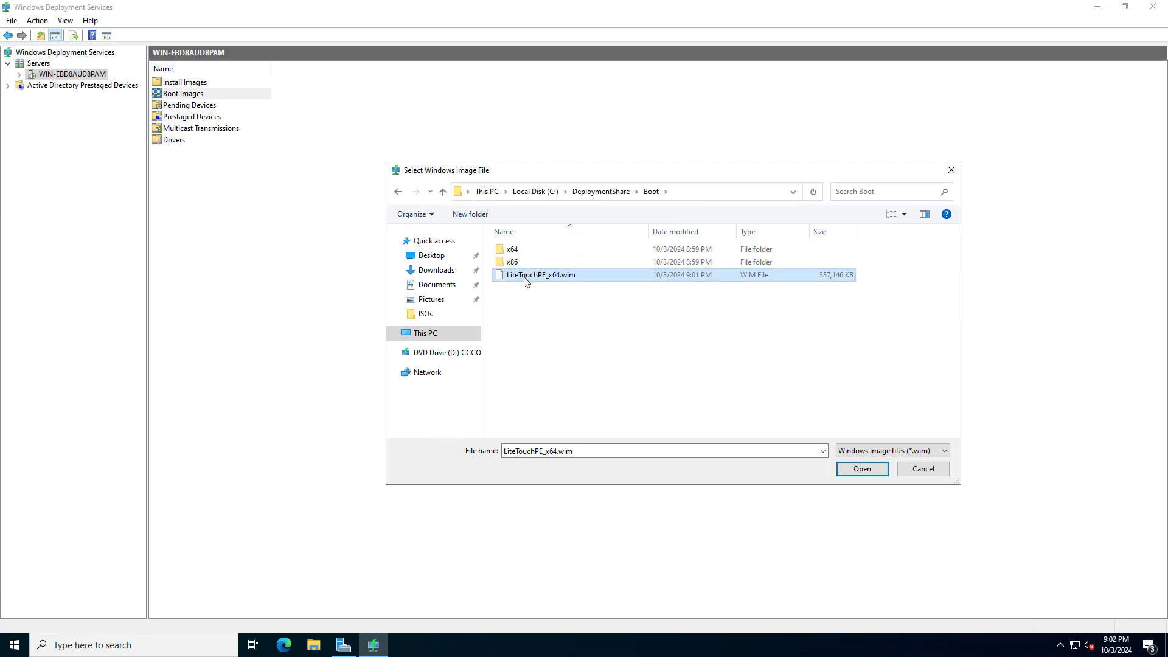
left_click(850, 472)
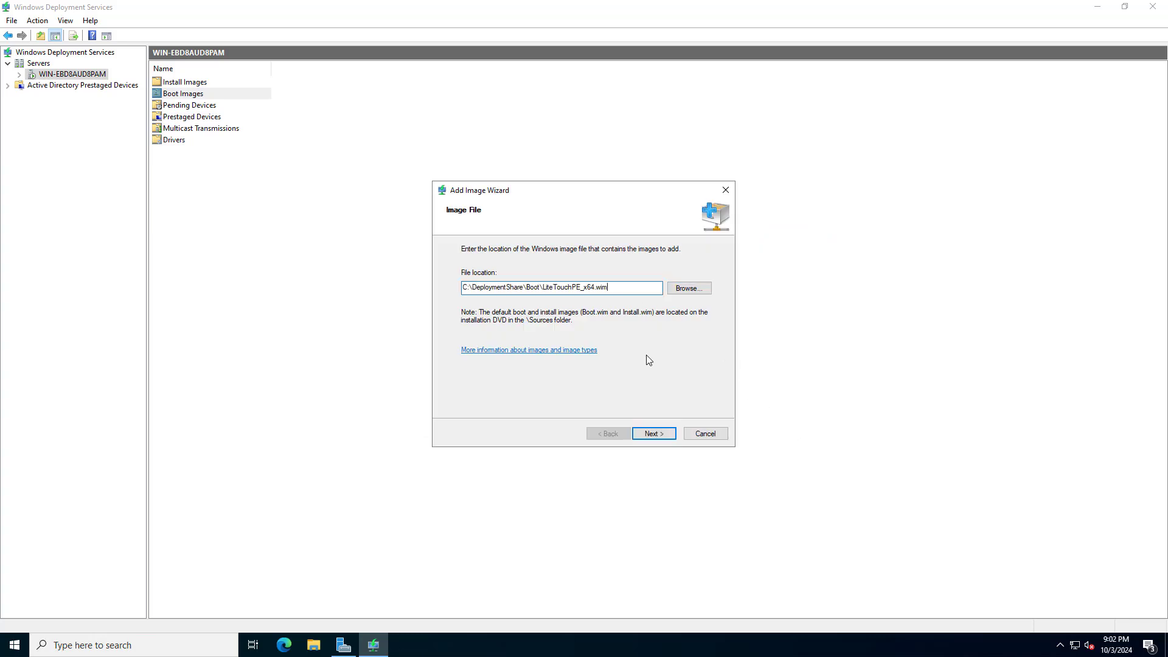
Finish the wizard with the default image name and description, adding the Lite Touch image
left_click(663, 436)
left_click(662, 436)
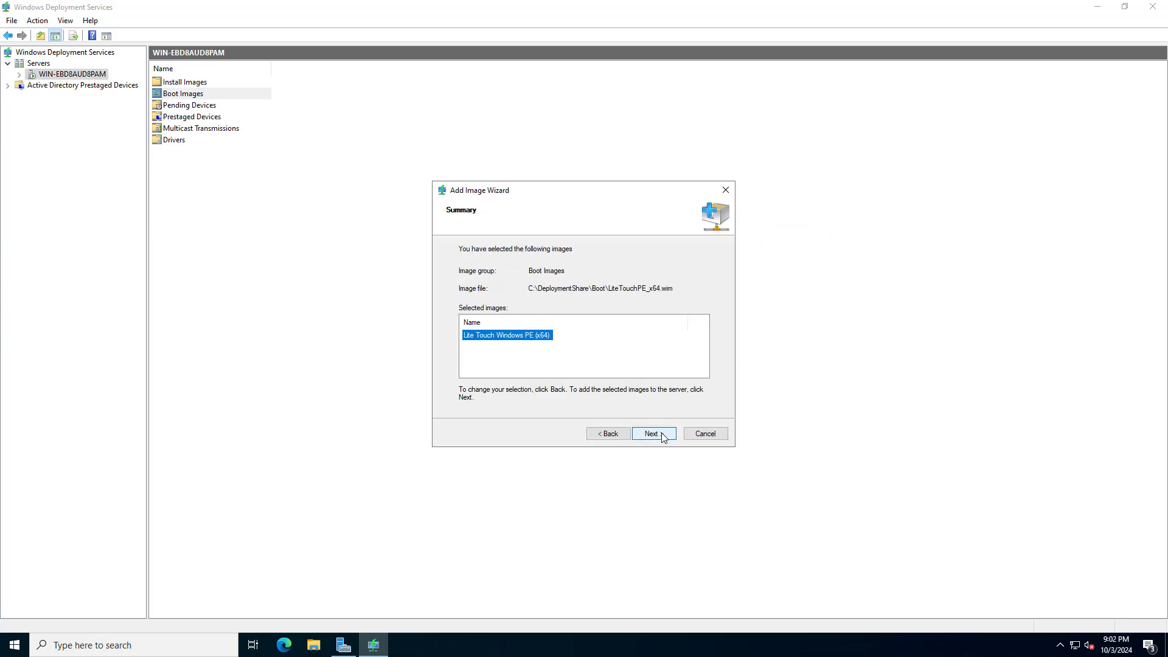
left_click(662, 433)
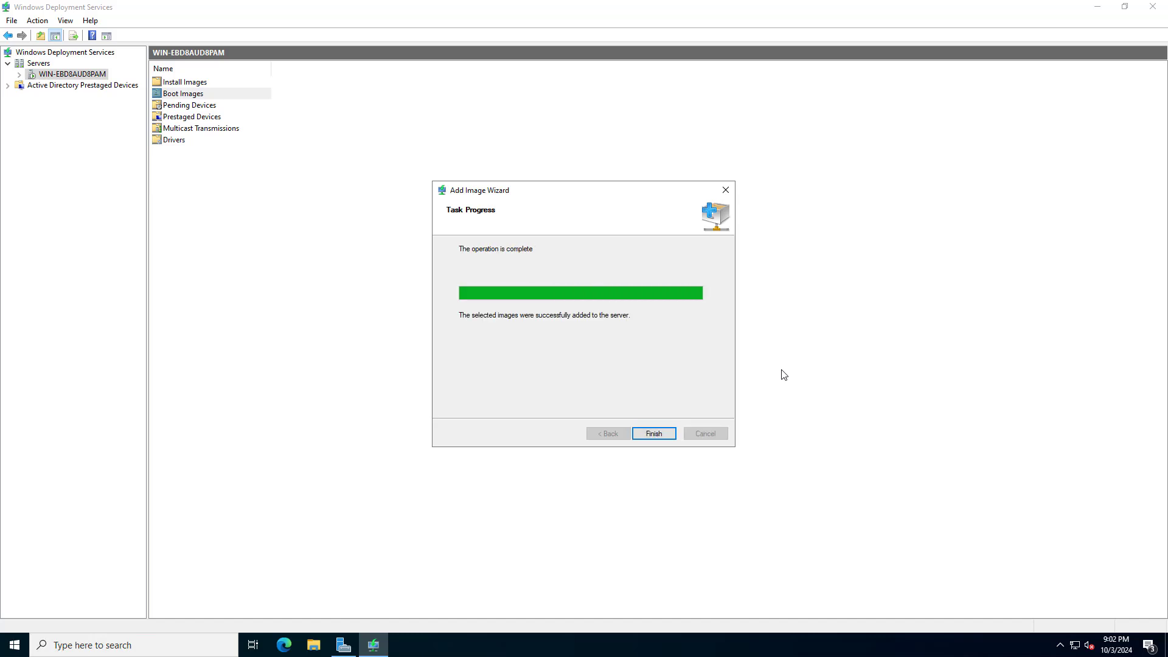
left_click(663, 432)
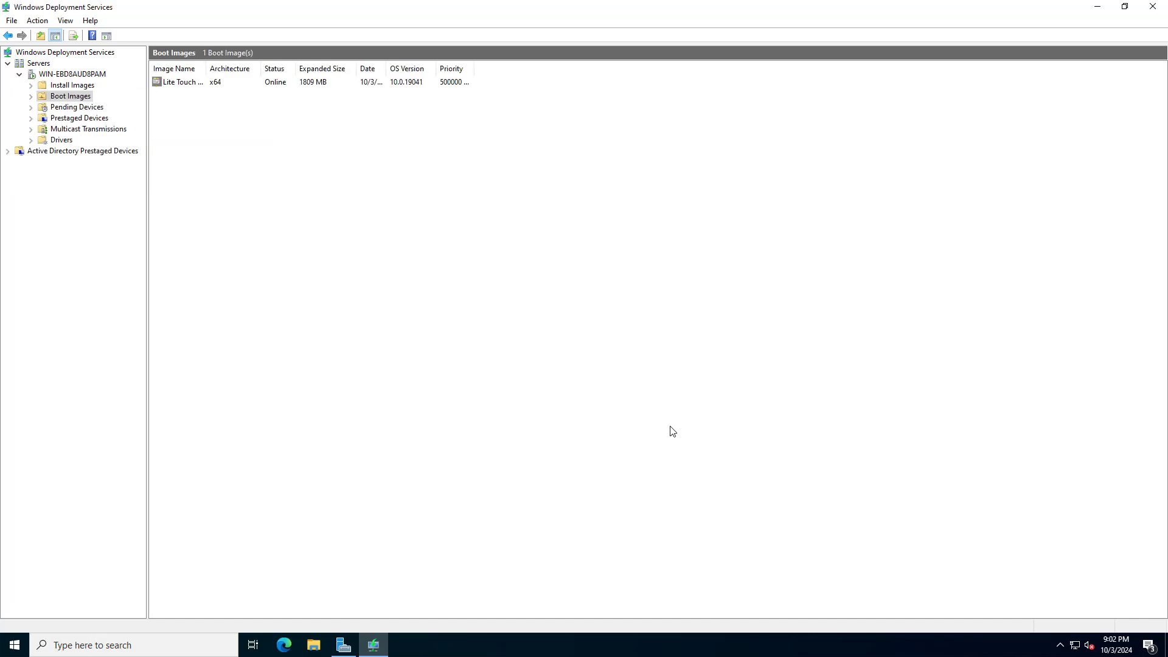
In the server's Boot properties, set known and unknown clients to always continue the PXE boot
left_click(190, 86)
left_click_drag(207, 68, 268, 69)
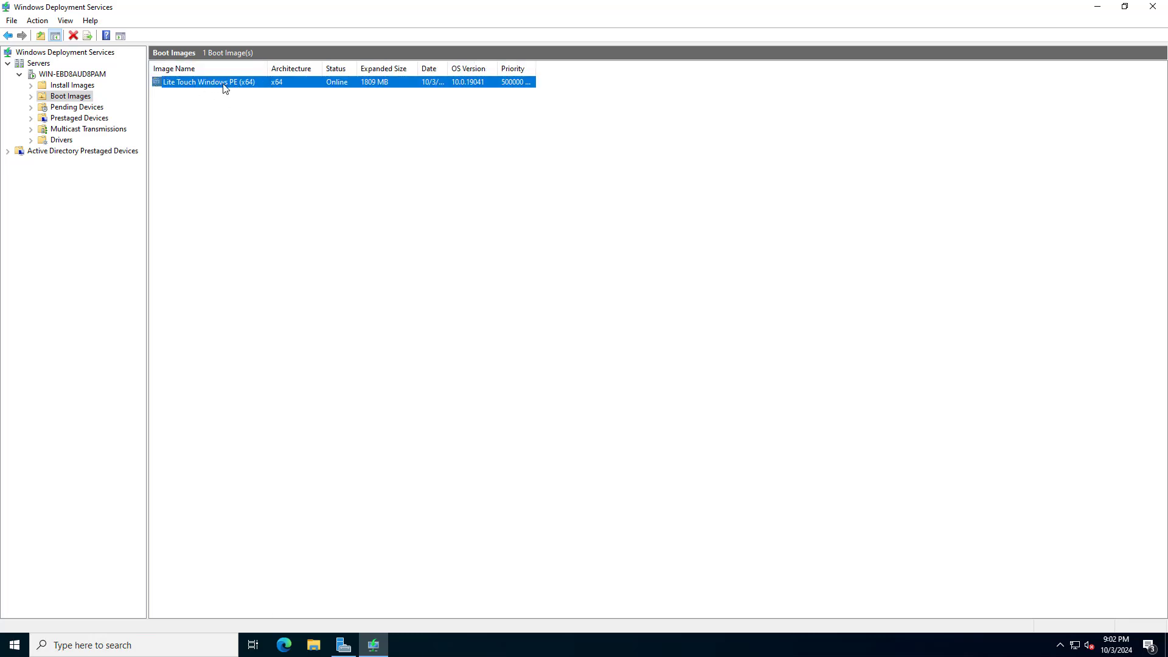
left_click(93, 76)
right_click(91, 76)
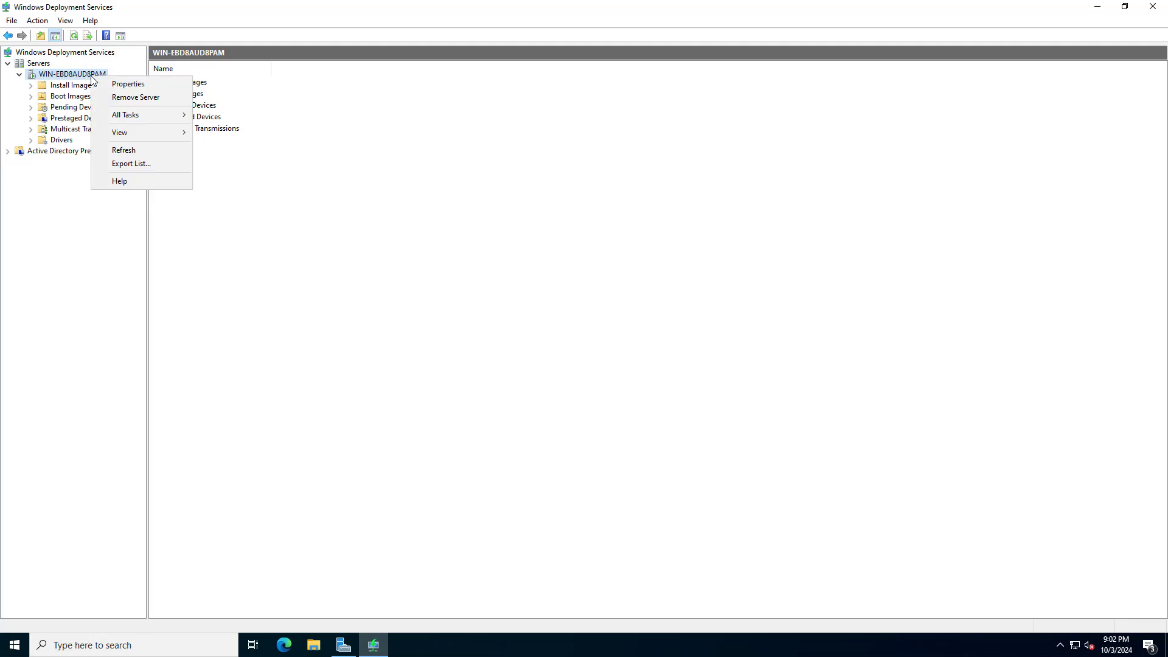
left_click(126, 84)
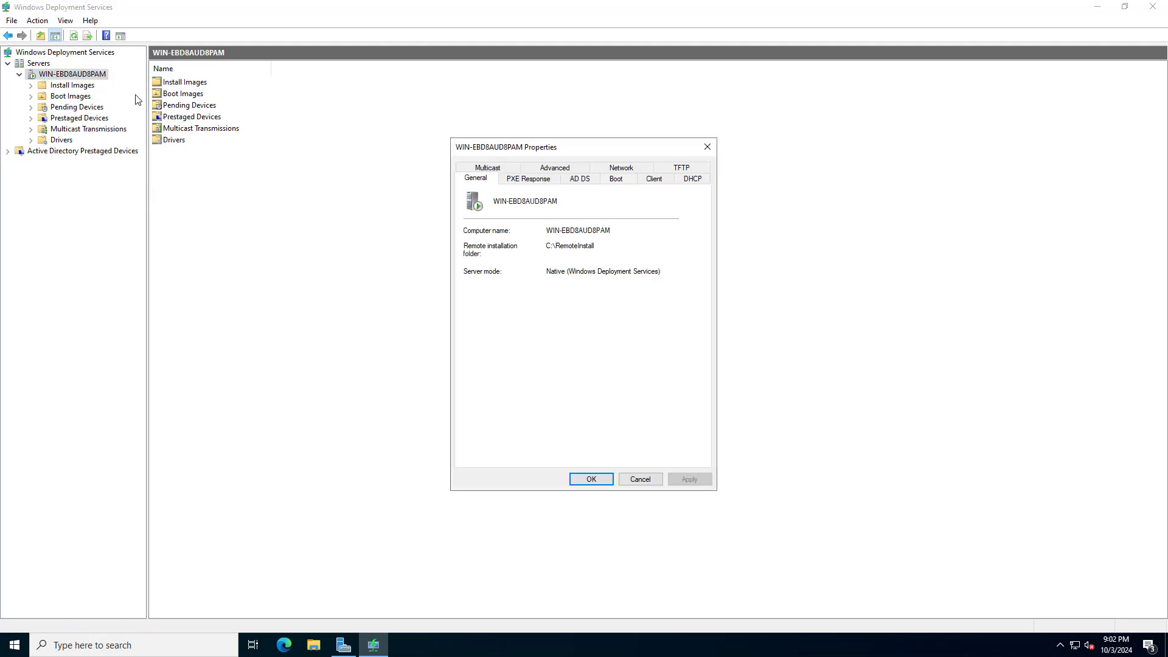
left_click(616, 180)
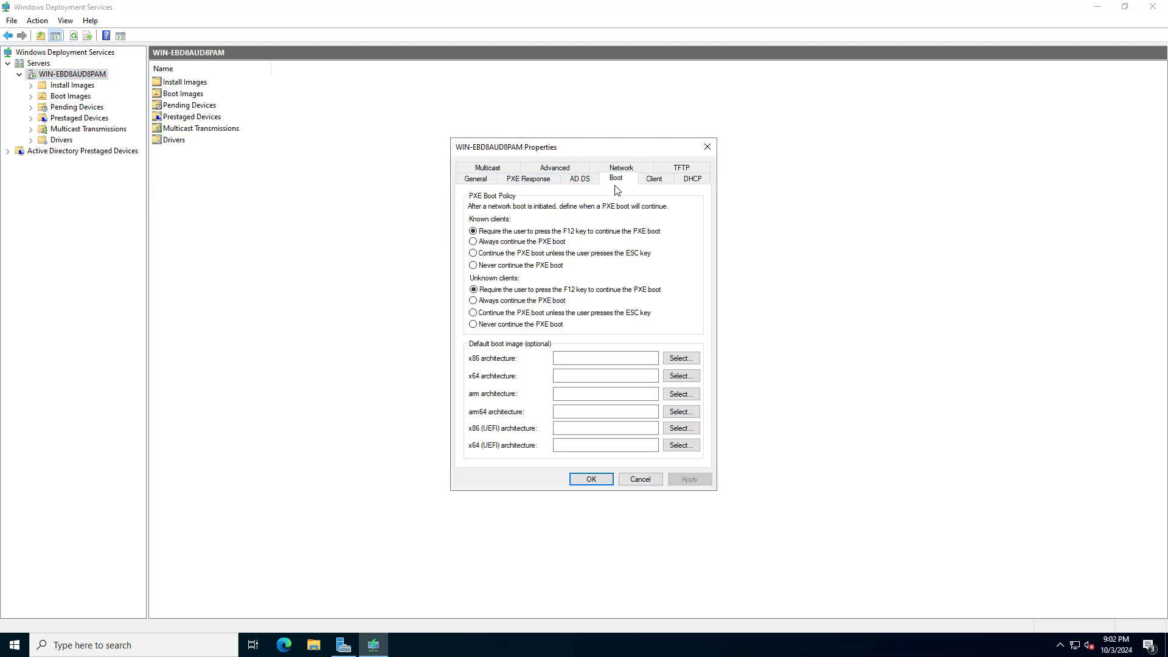
left_click(500, 243)
left_click(492, 302)
left_click(608, 480)
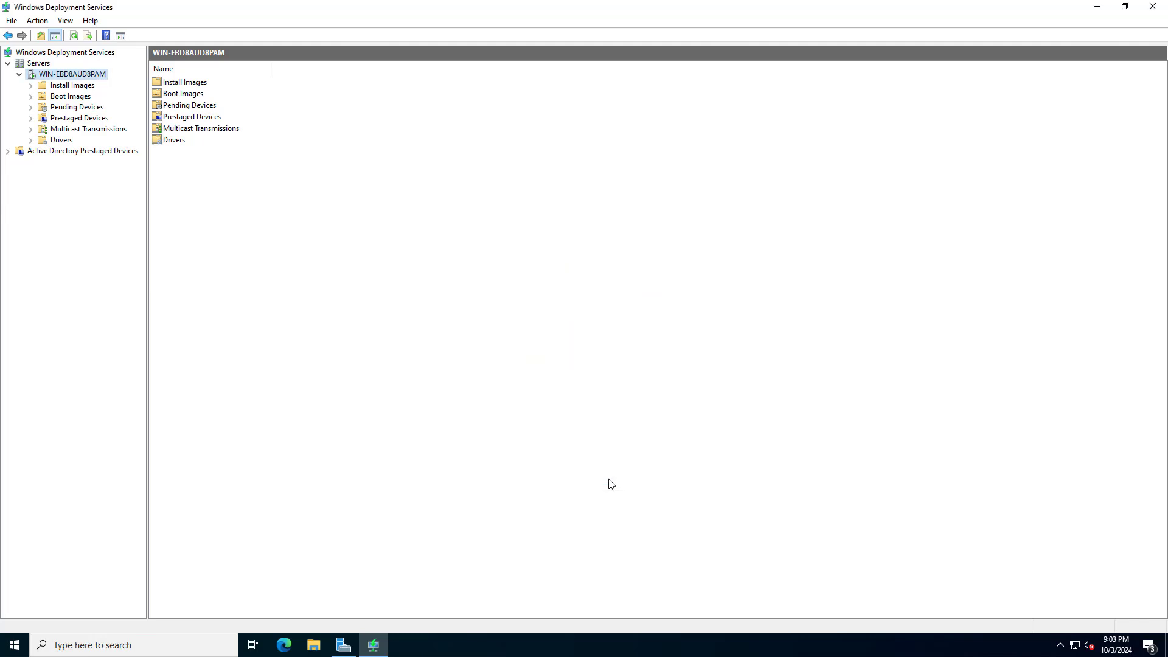
Restart the Windows Deployment Services on the server and dismiss the success message
right_click(100, 77)
mouse_move(127, 116)
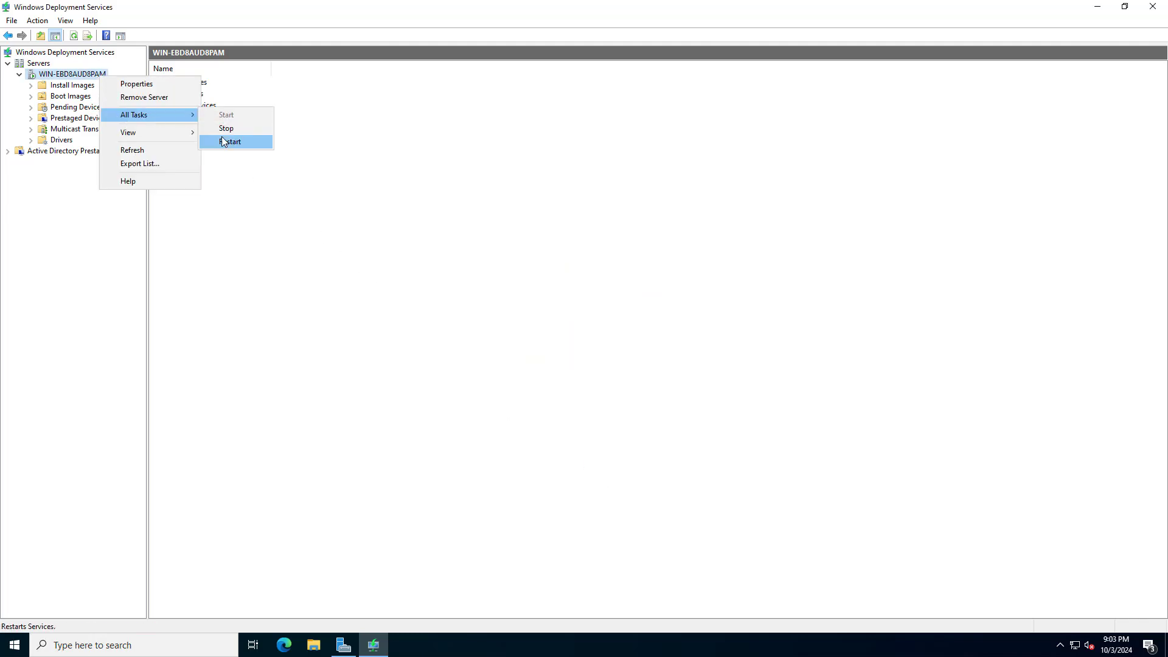
left_click(222, 141)
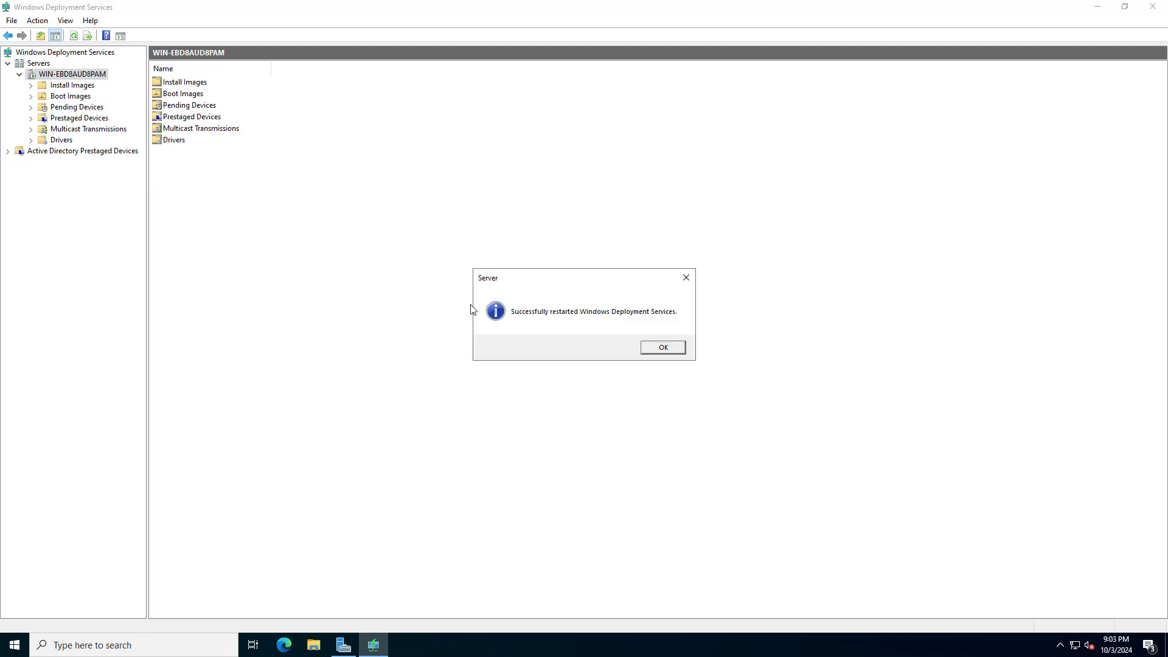
left_click(663, 348)
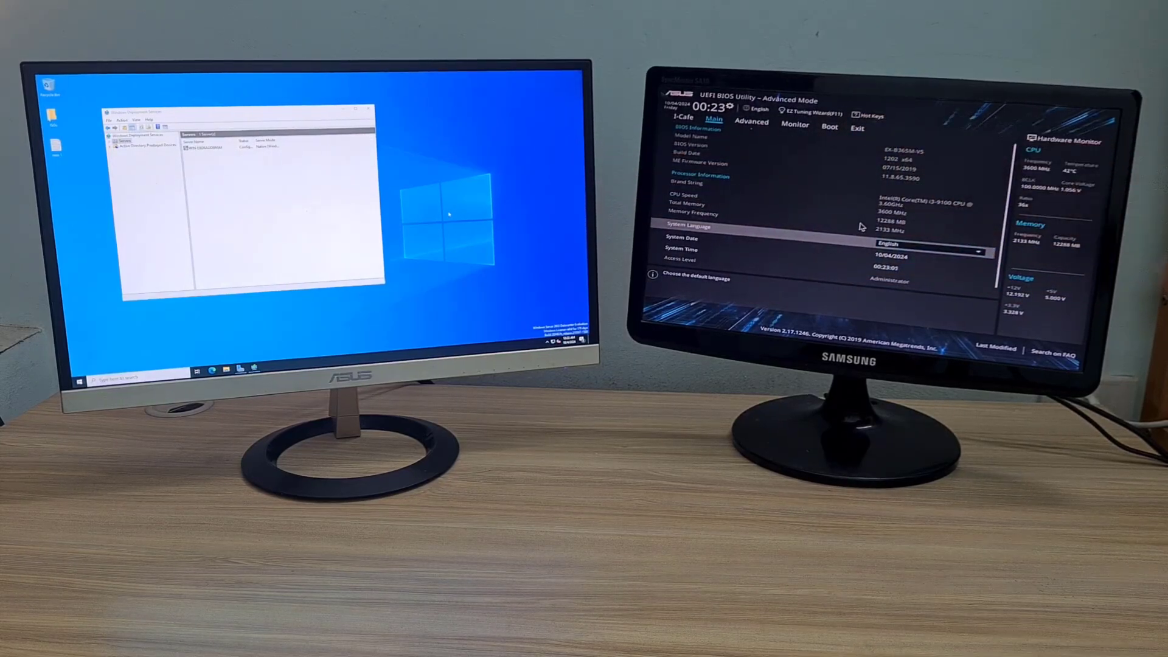
Leave Boot Option #1 as Realtek Boot Agent, then save with F10 and reset the PC
key("Right")
key("Right")
key("Right")
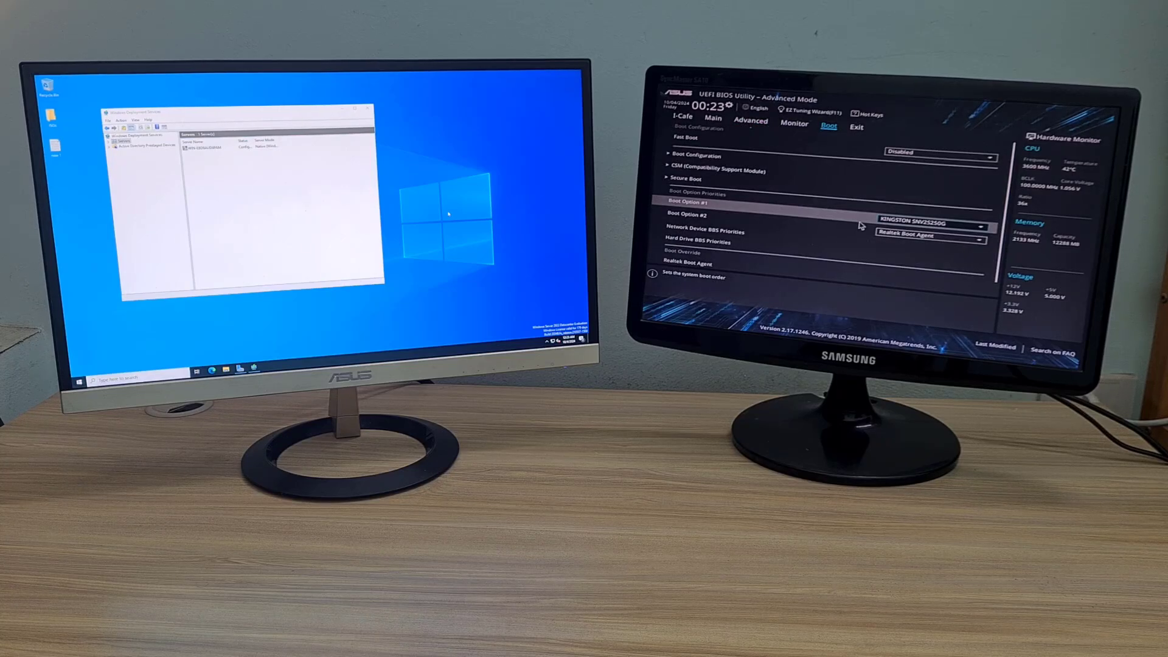
key("Return")
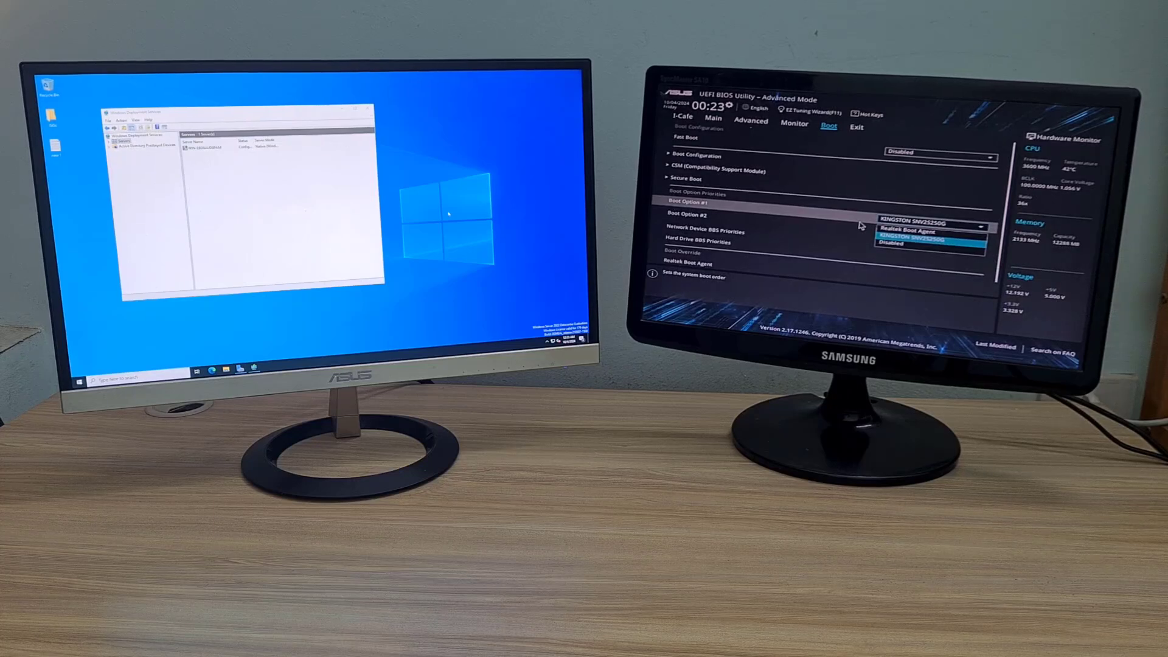
key("Up")
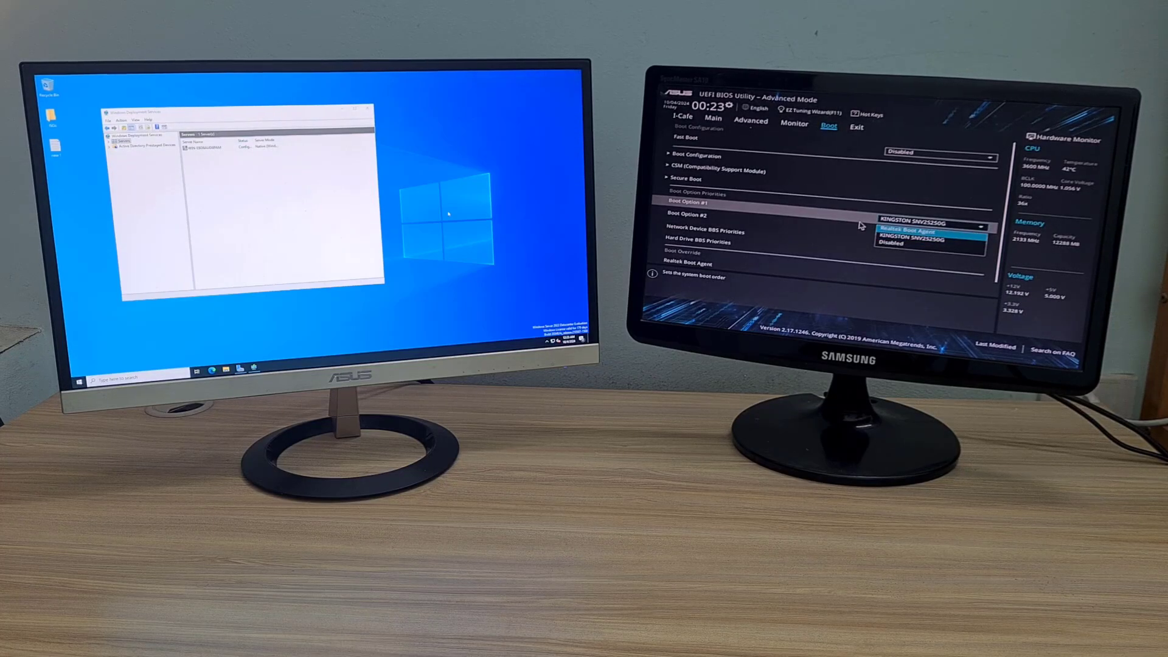
key("Return")
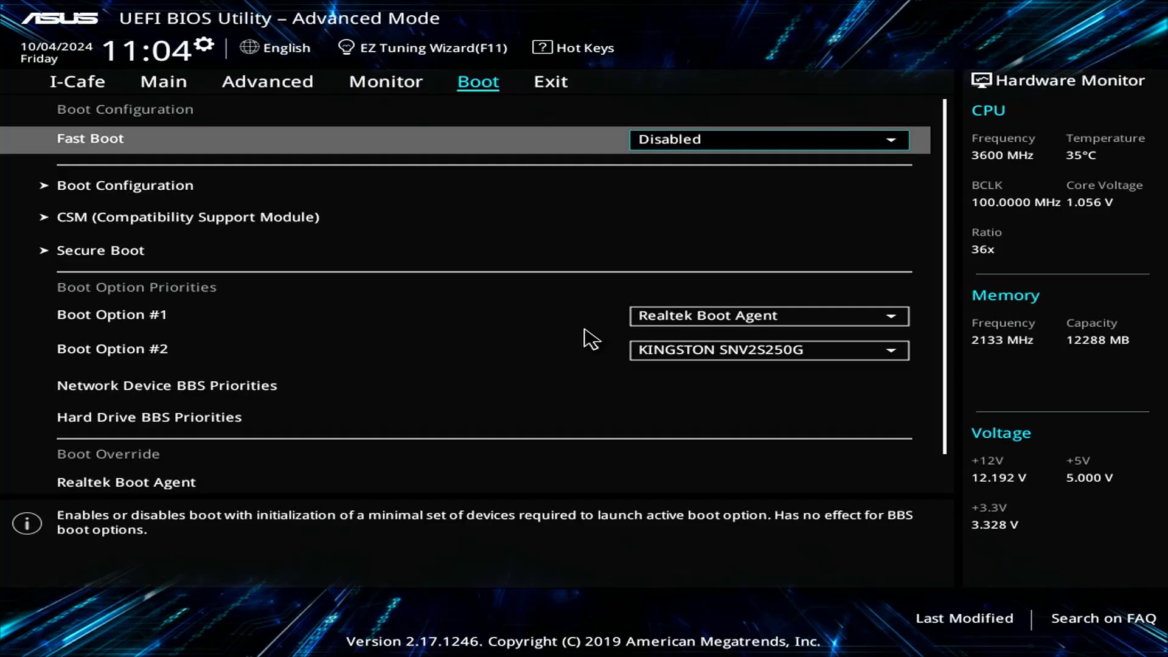
key("Down")
key("Down")
key("Down")
key("Down")
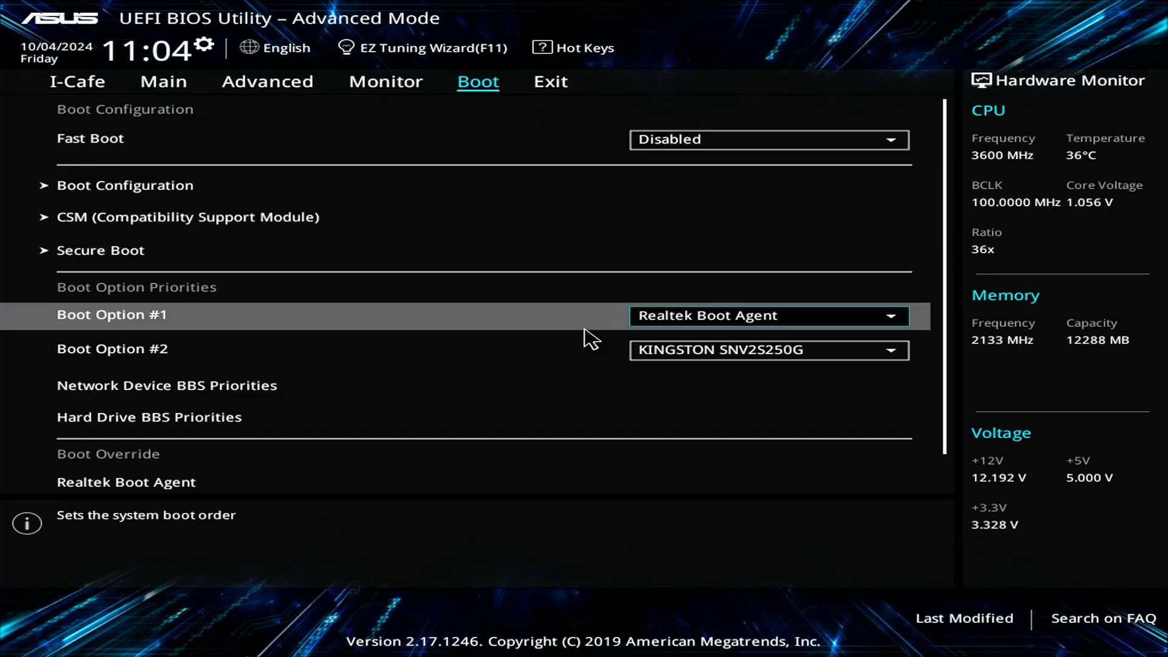
key("Return")
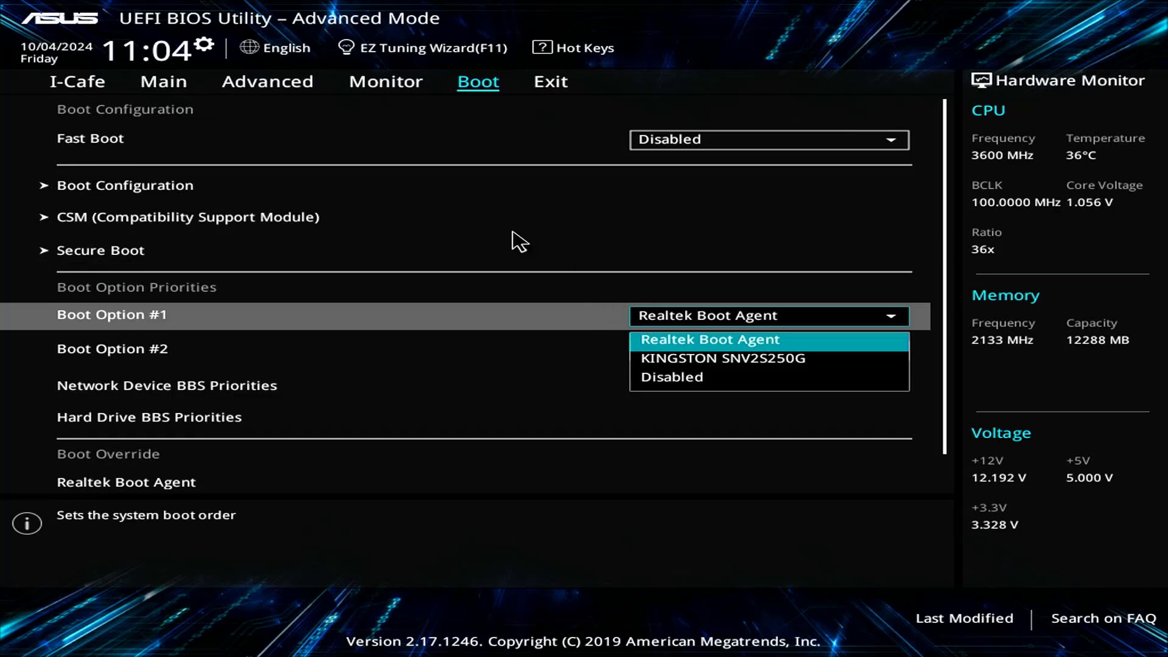
key("Return")
key("F10")
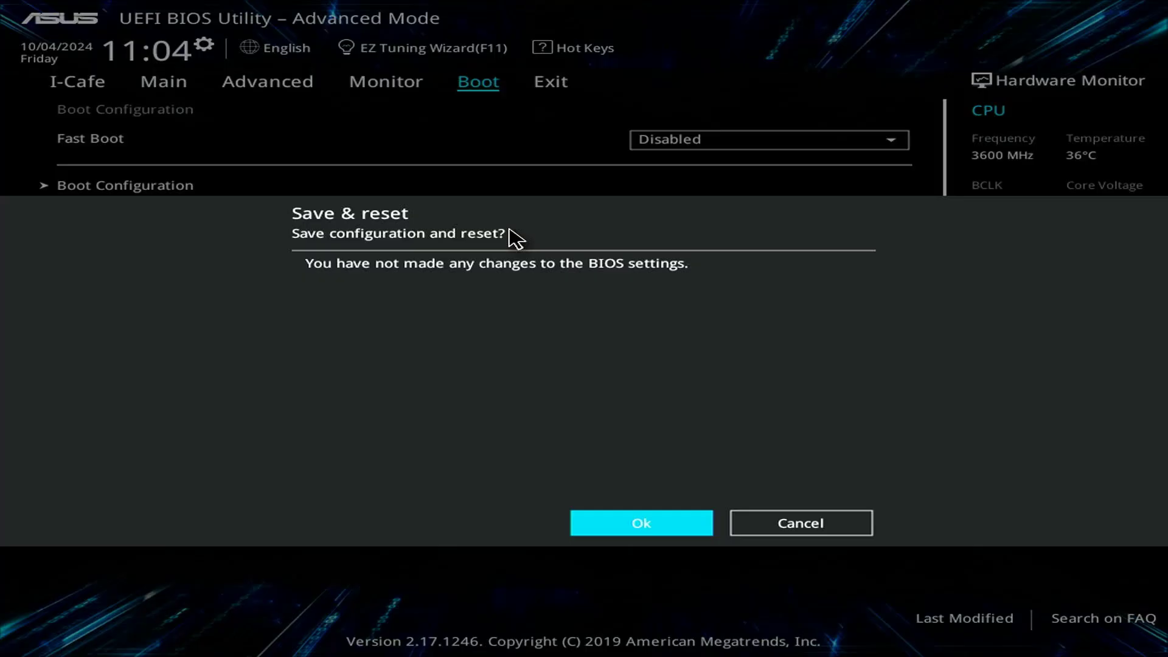
key("Return")
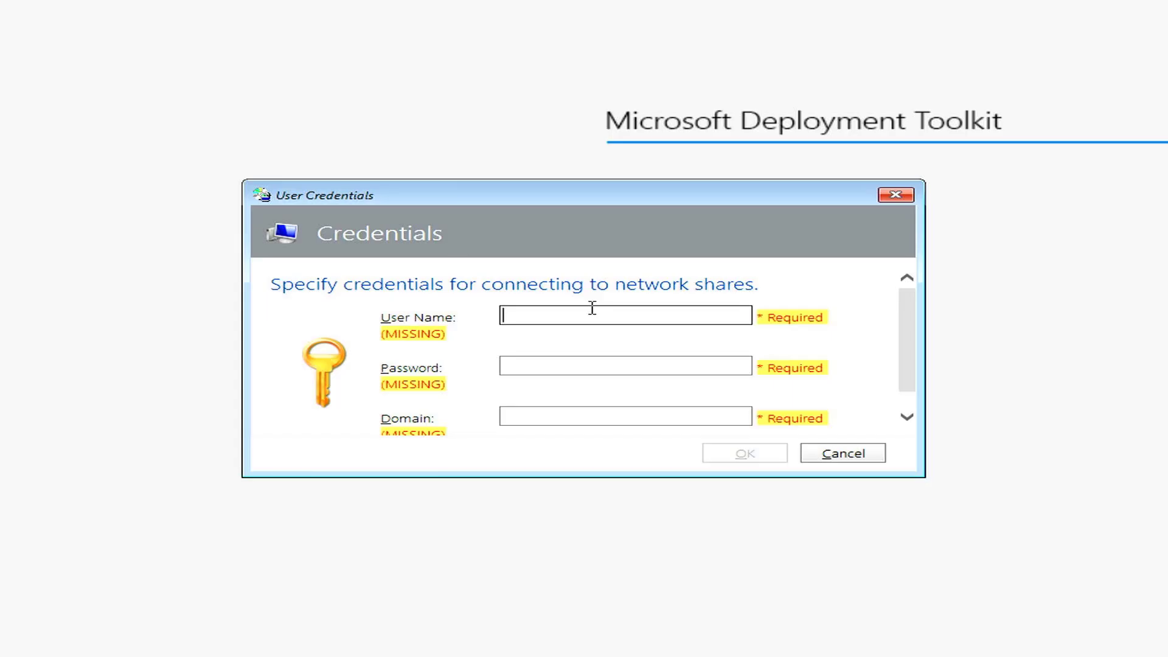
Connect to the deployment share as the local Administrator with the account password
type(".")
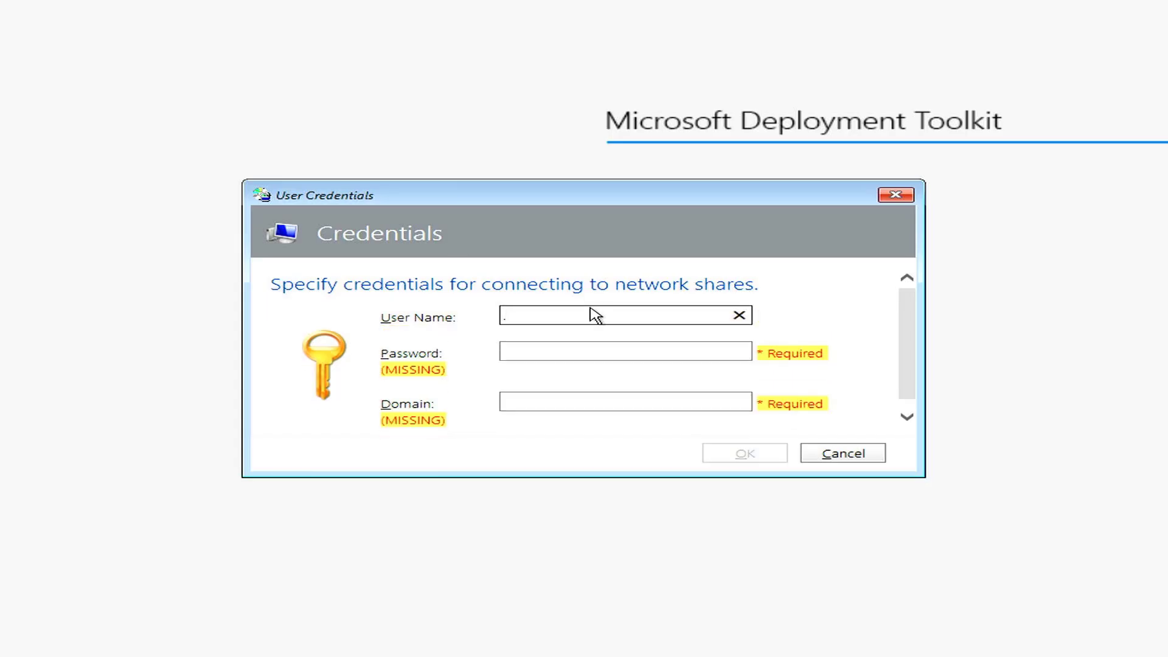
type("\\Administrator")
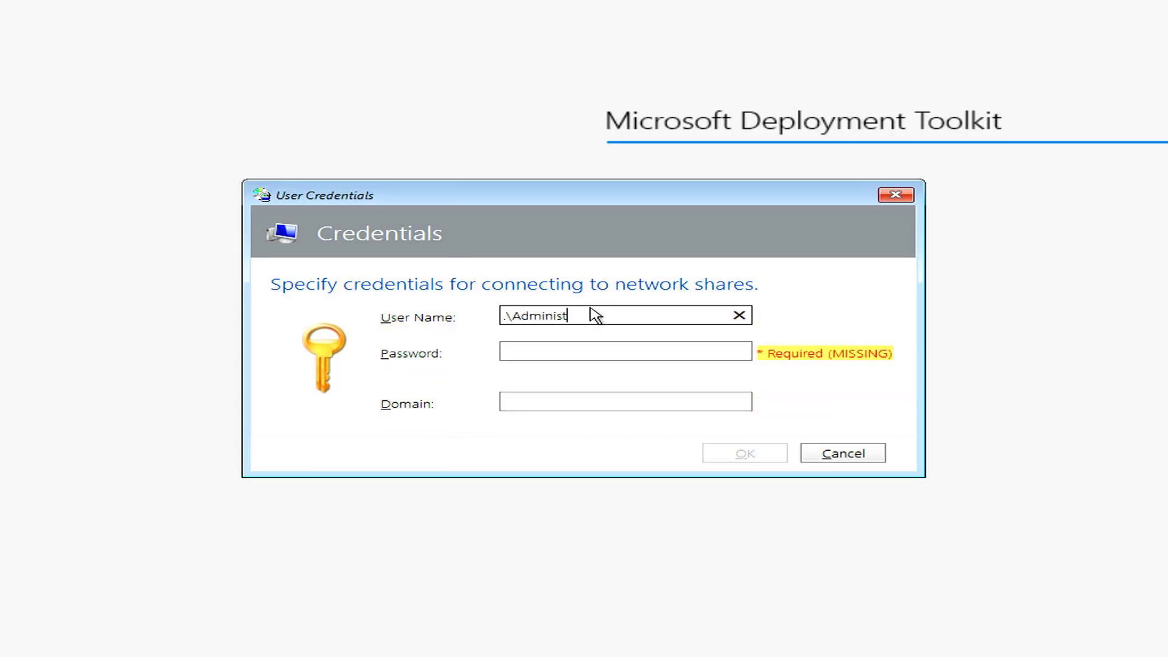
left_click(648, 354)
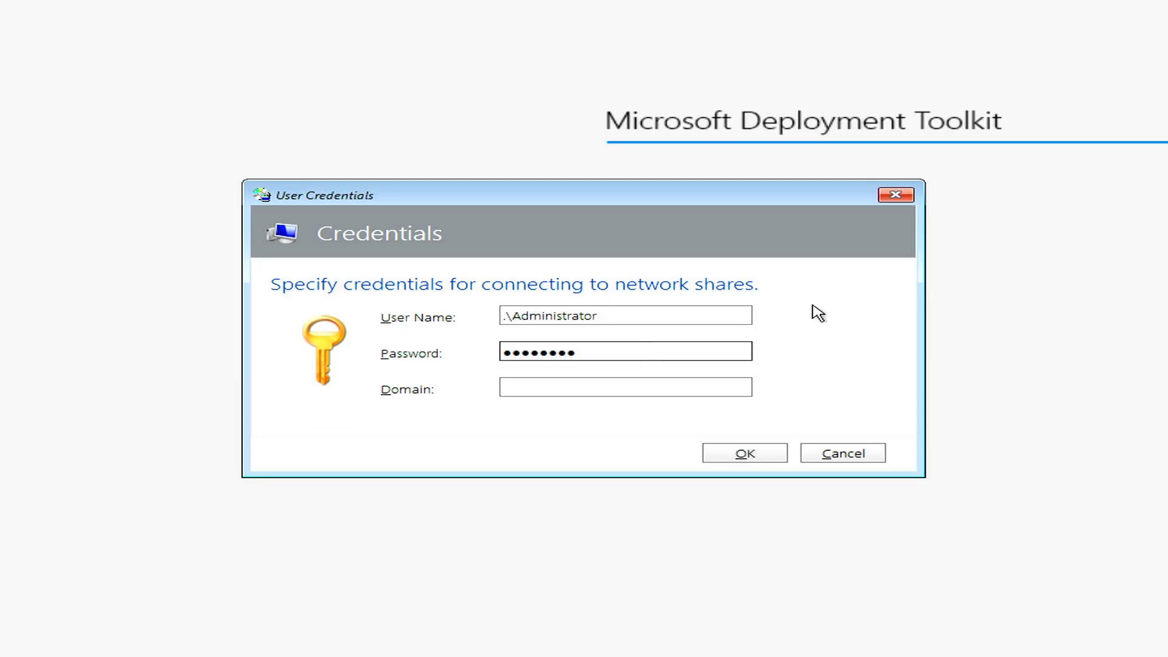
left_click(753, 454)
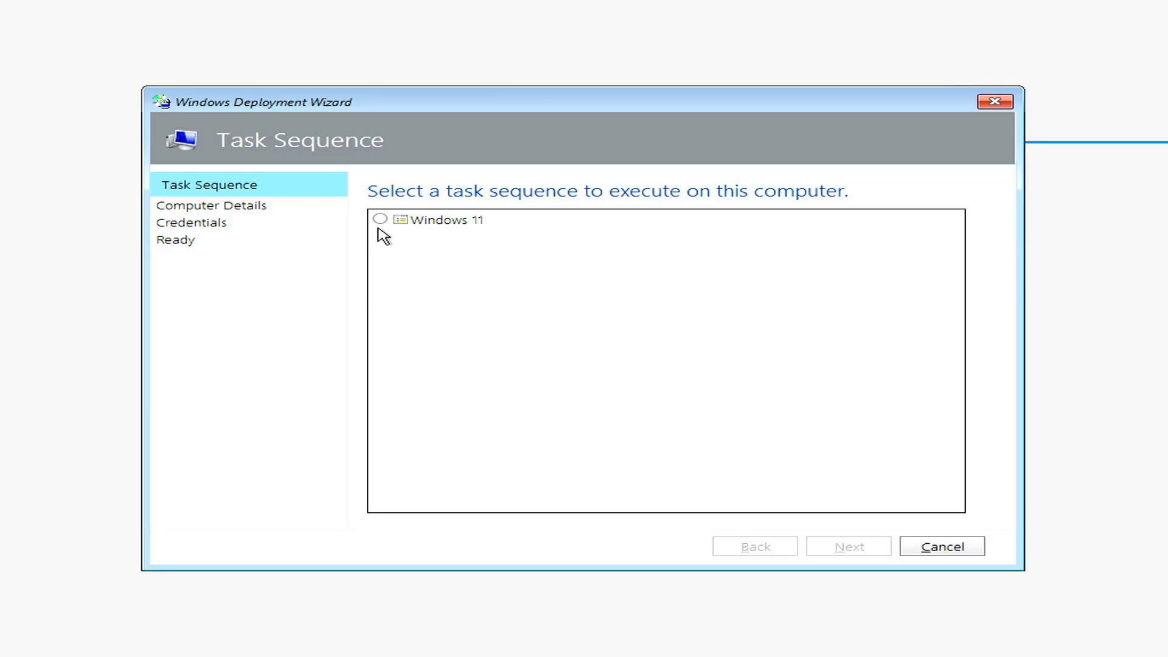
Select the Windows 11 task sequence, keep default computer name and workgroup, and begin deployment
left_click(377, 220)
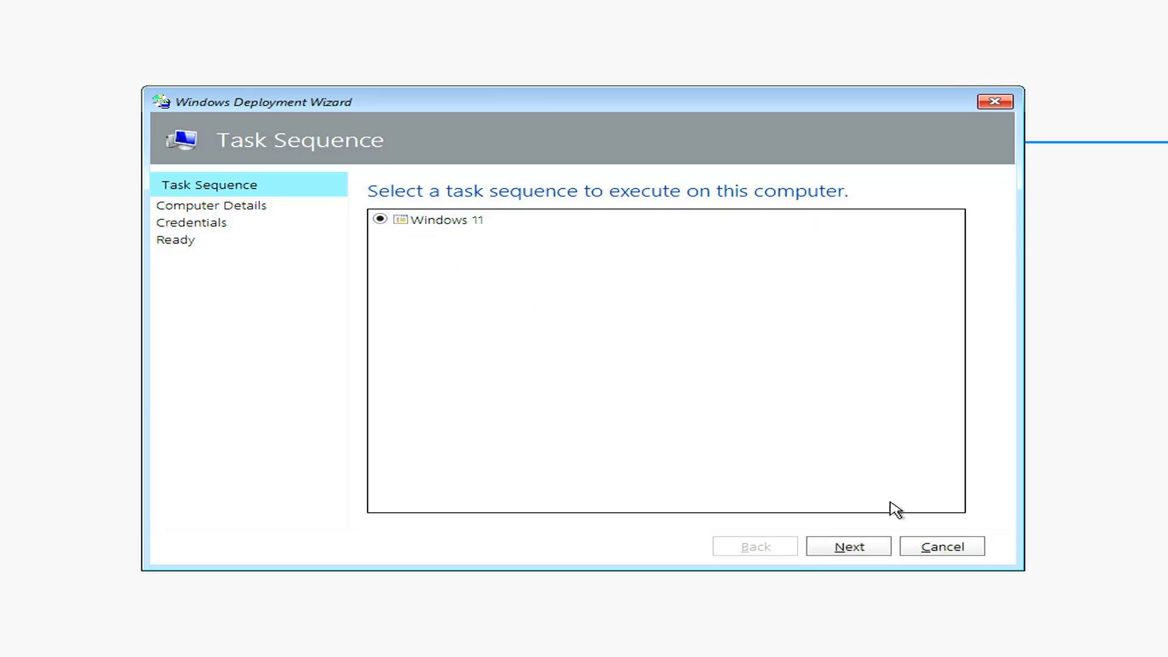
left_click(871, 547)
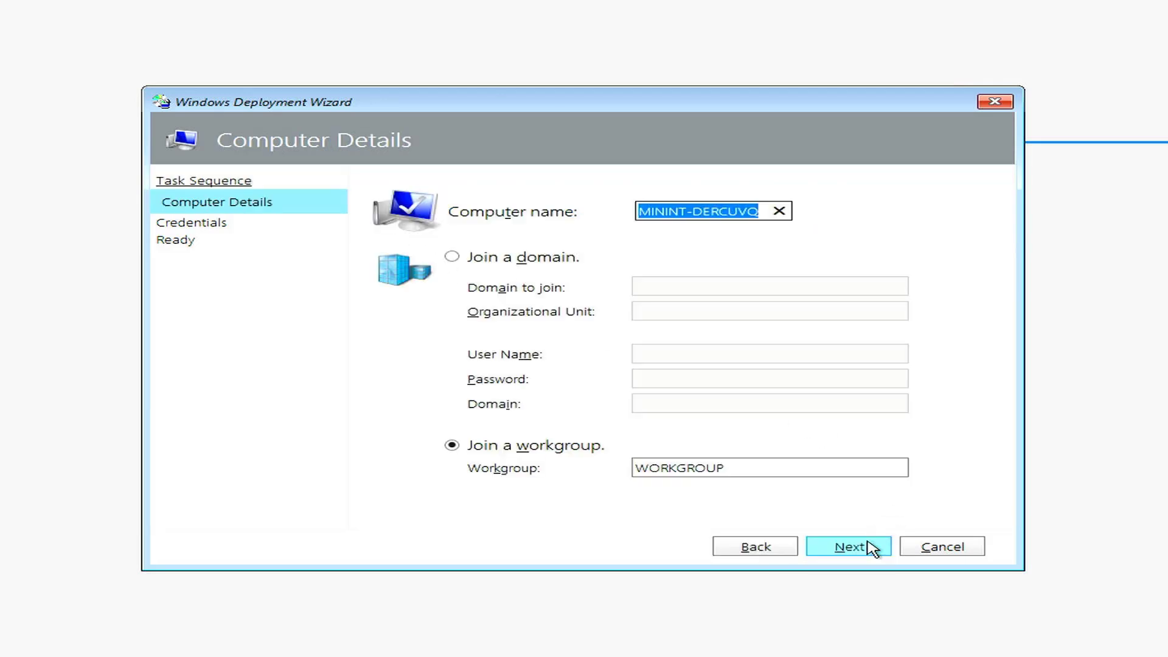
left_click(872, 548)
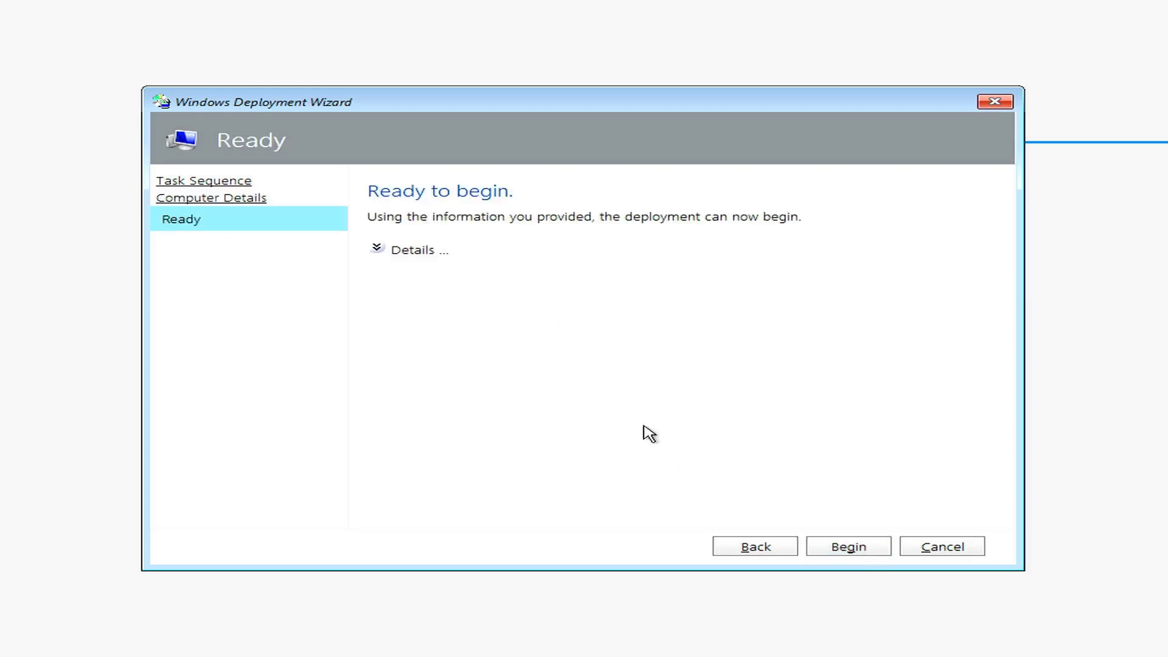
left_click(380, 251)
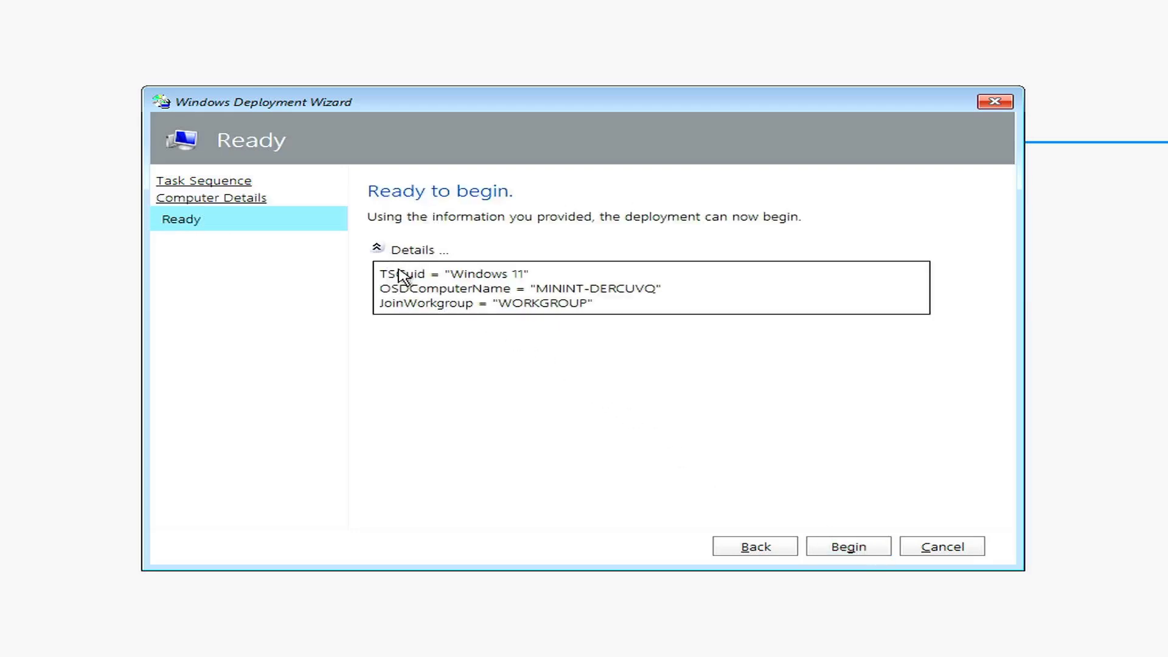
left_click(847, 550)
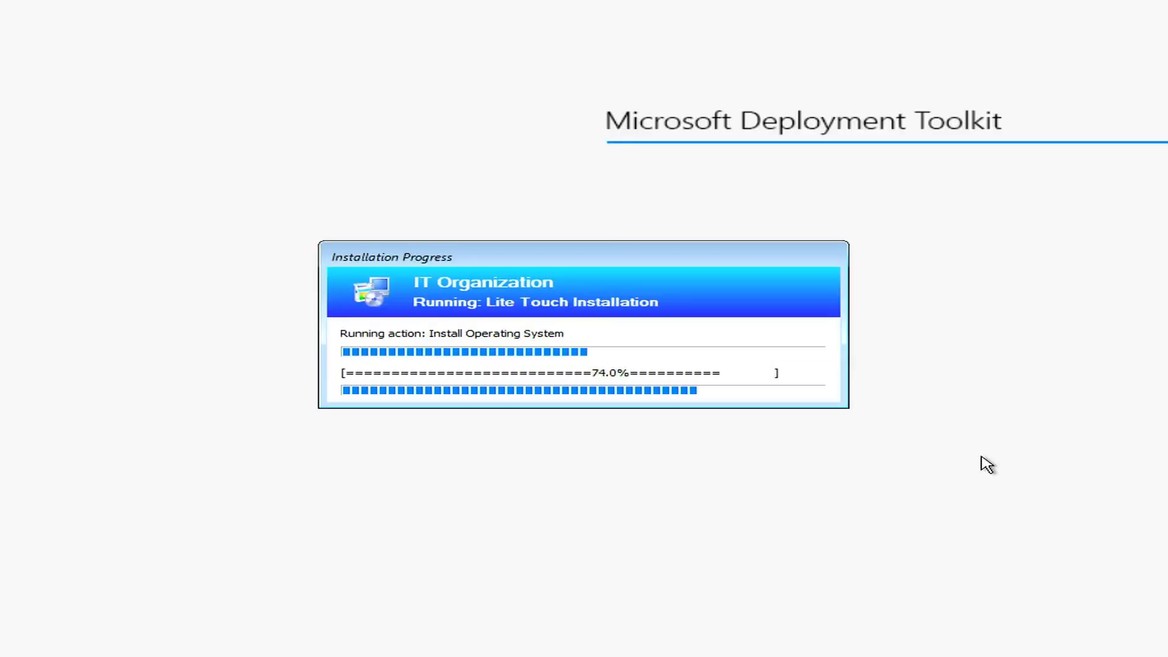
Set Boot Option #1 to the KINGSTON SNV2S250G drive, then save and restart with F10
key("Down")
key("Down")
key("Down")
key("Down")
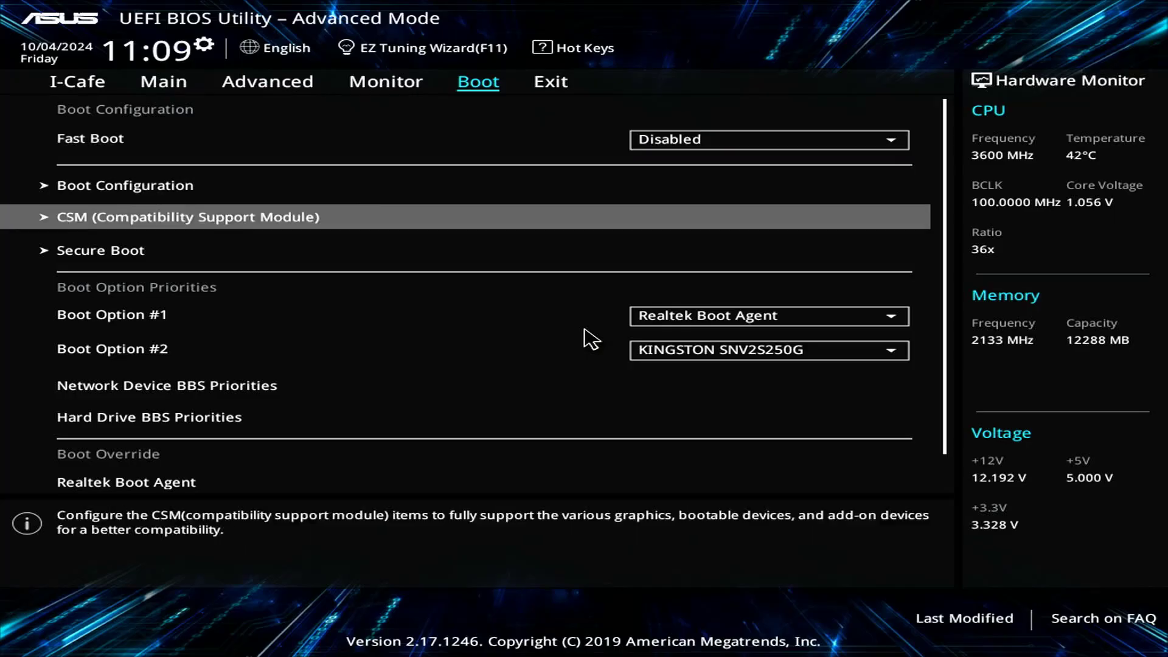
key("Return")
key("Down")
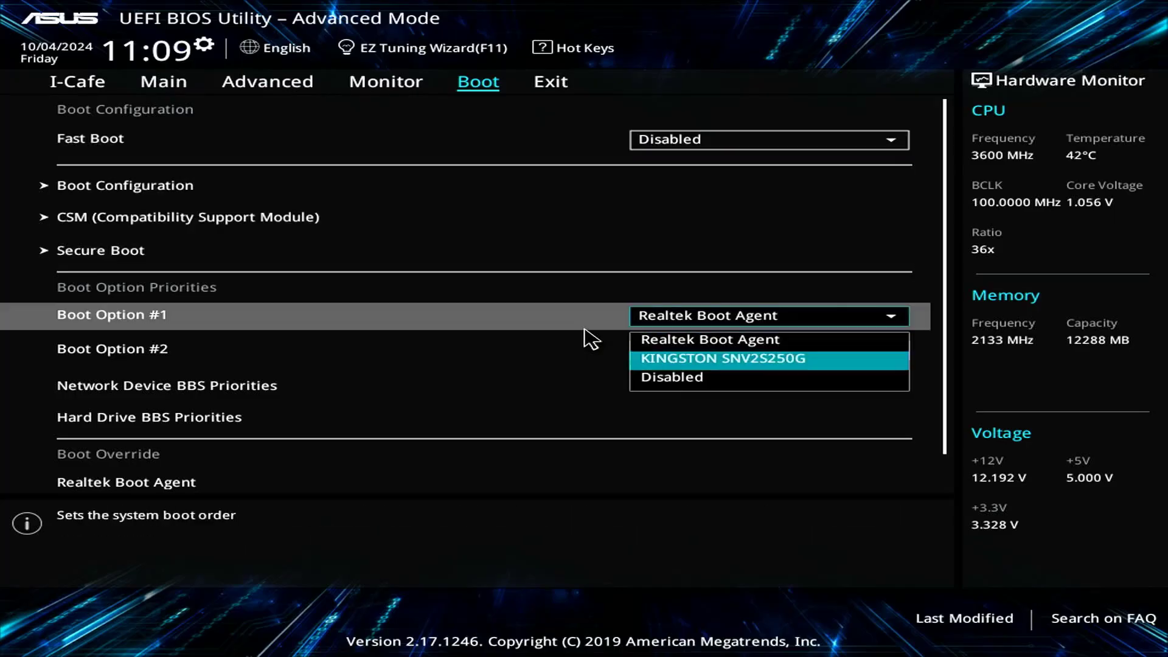
key("Up")
key("Down")
key("Up")
key("Down")
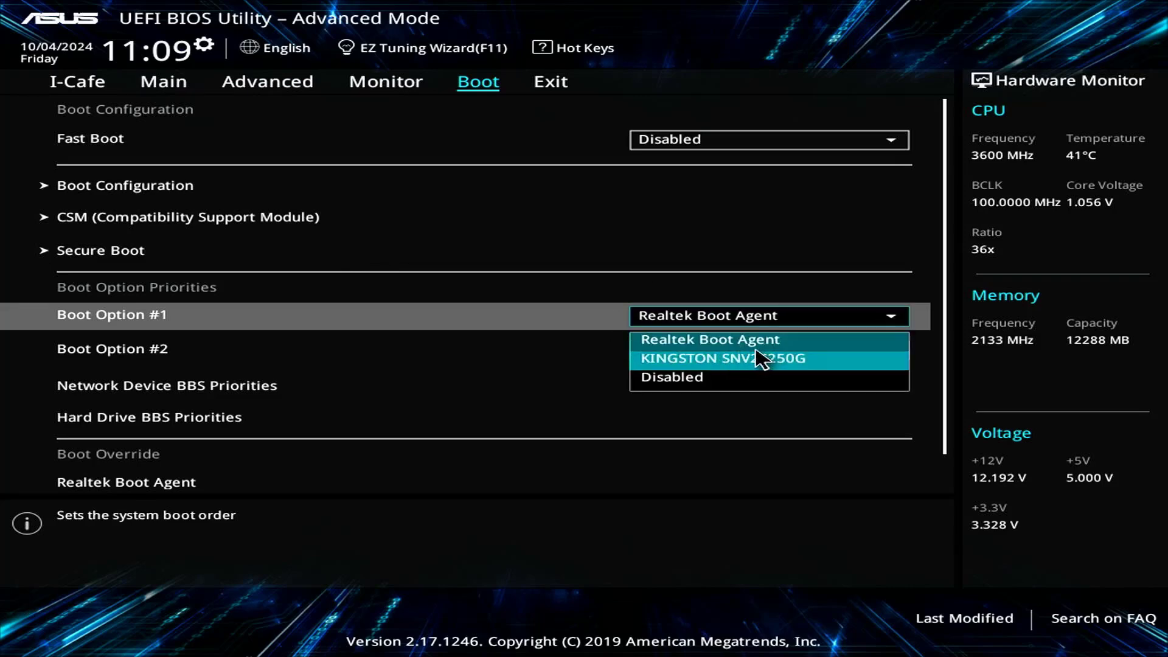
left_click(767, 366)
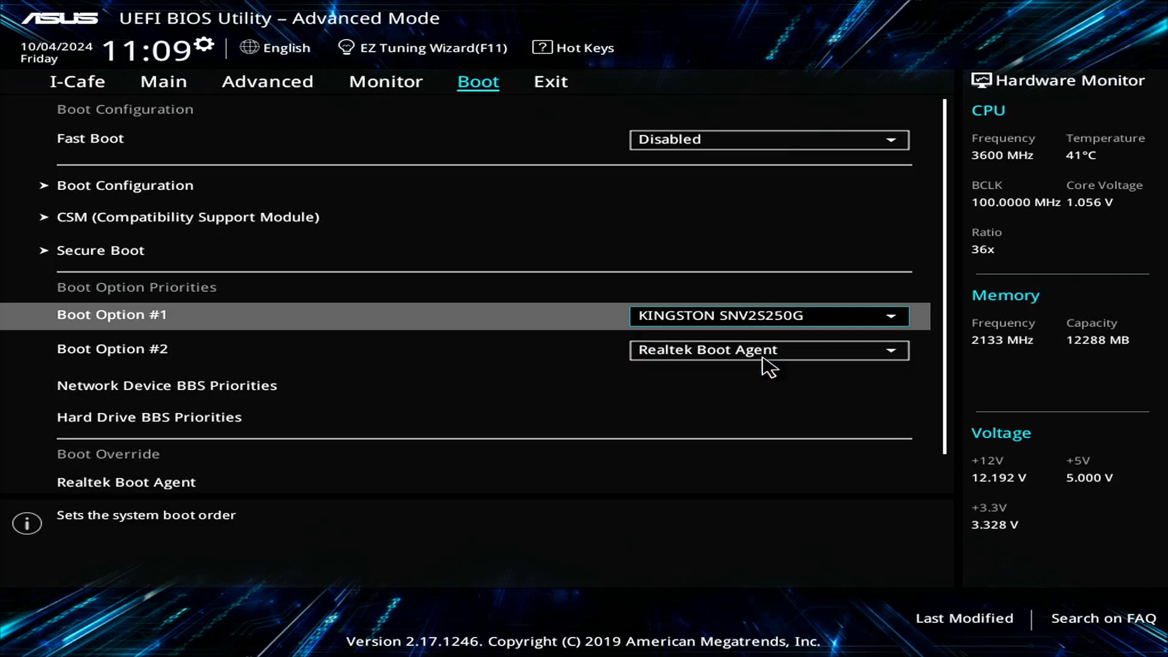
key("F10")
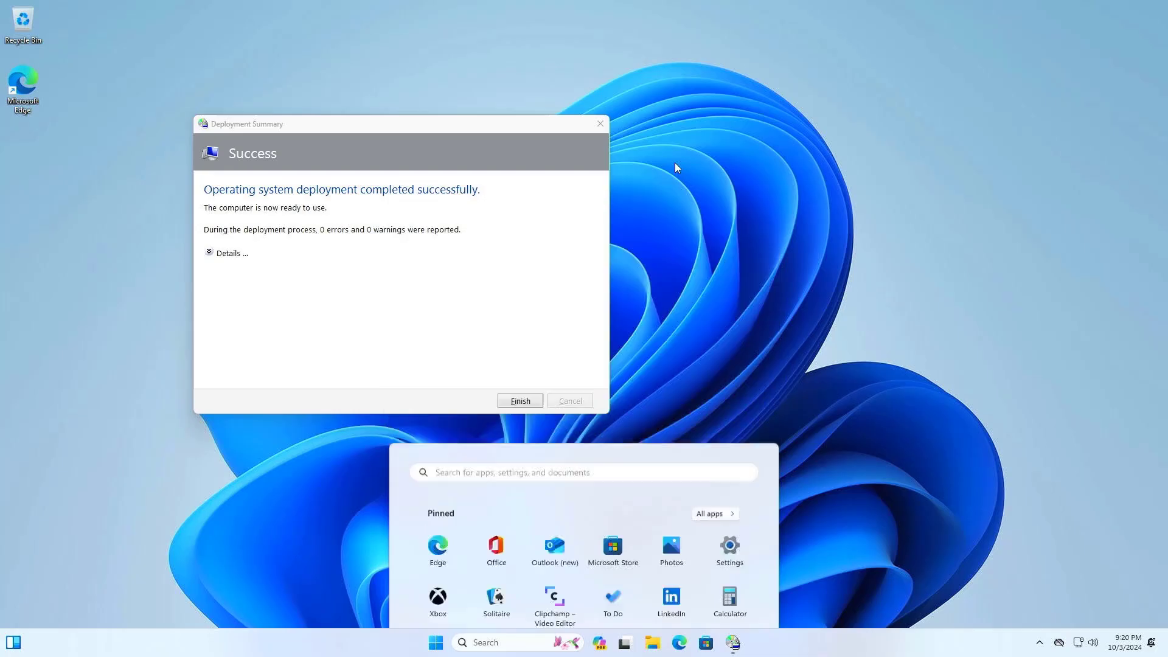
Dismiss the deployment summary and check the Windows 11 Pro edition under Settings > System > About
left_click(600, 124)
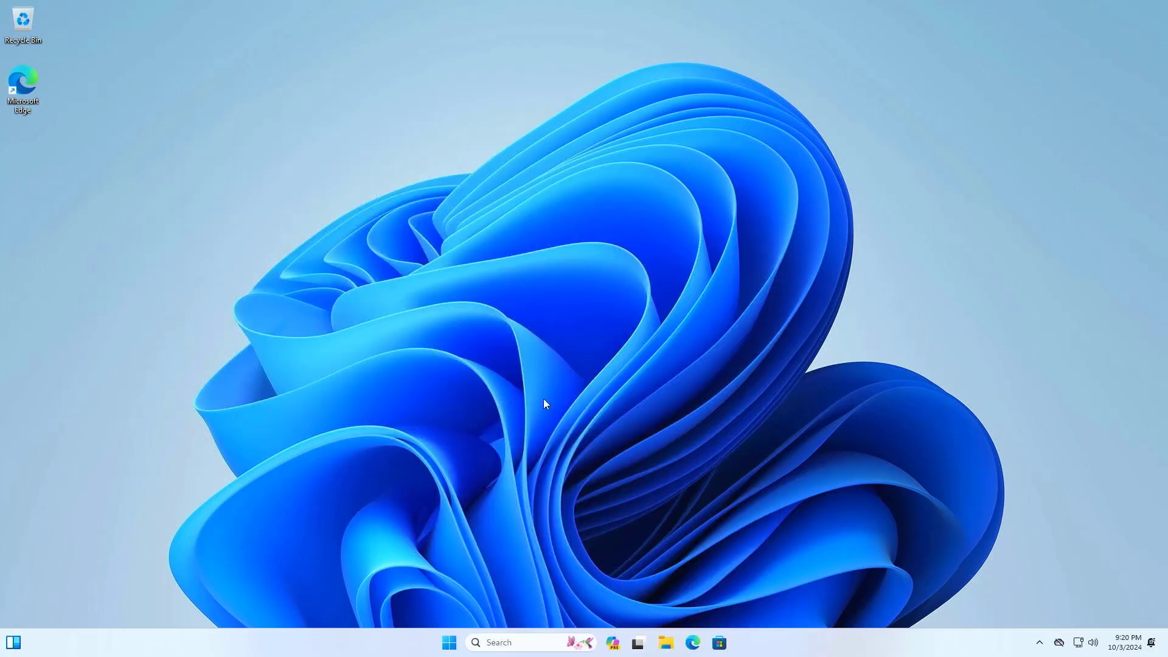
left_click(448, 643)
left_click(729, 284)
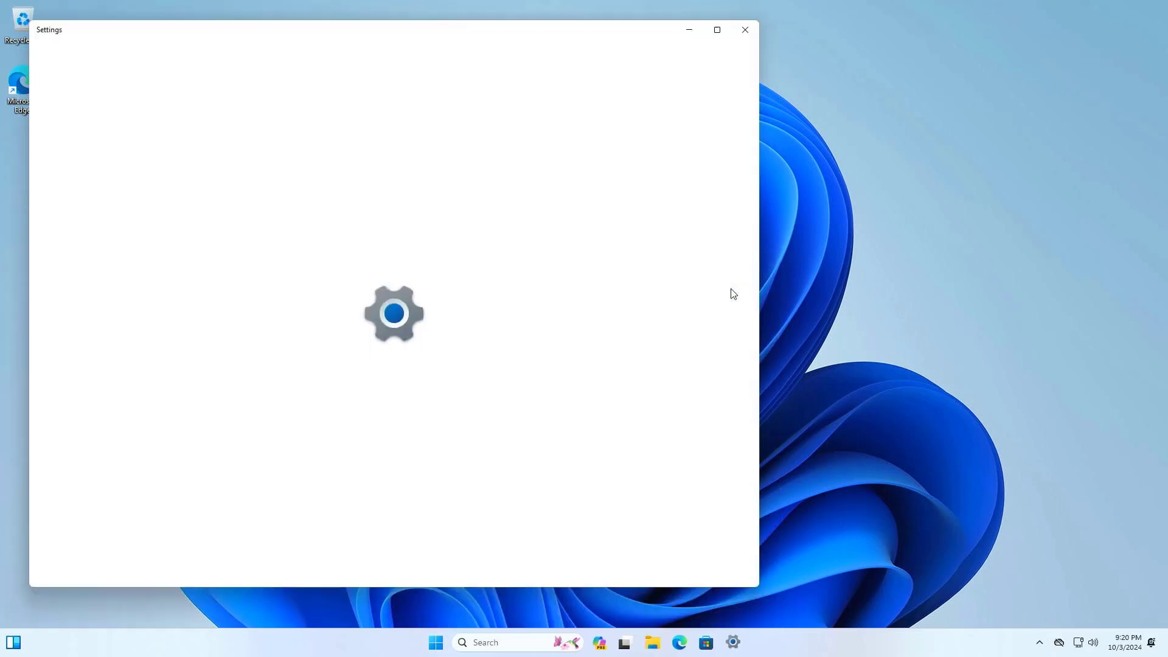
left_click(78, 174)
scroll(377, 332, "down", 5)
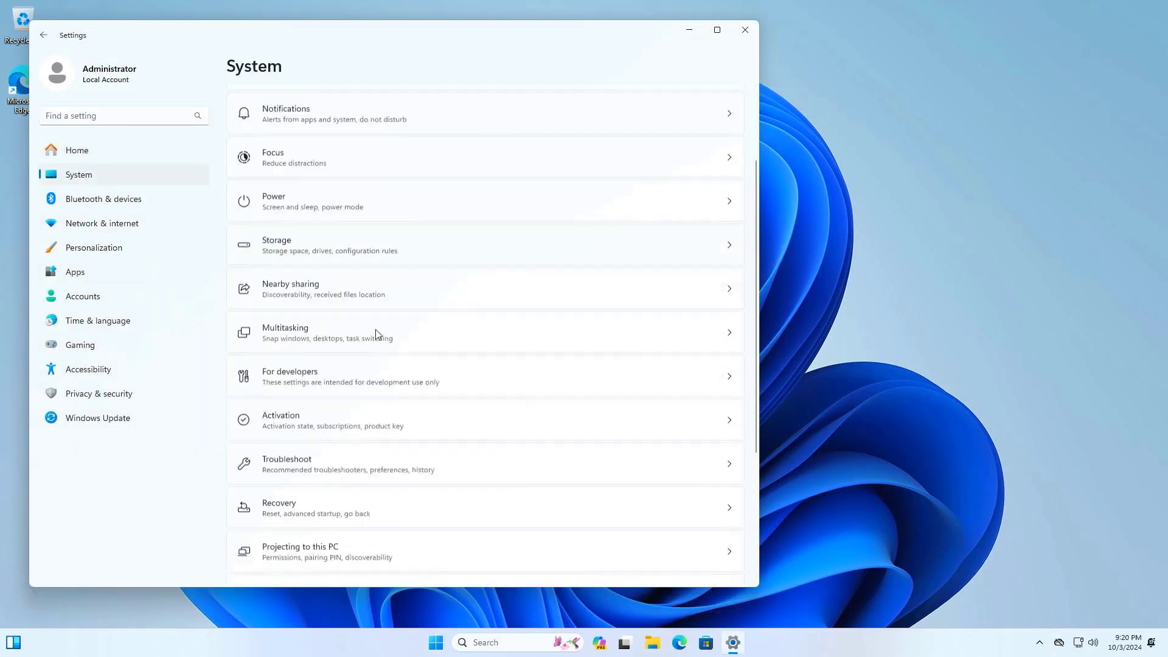
left_click(310, 559)
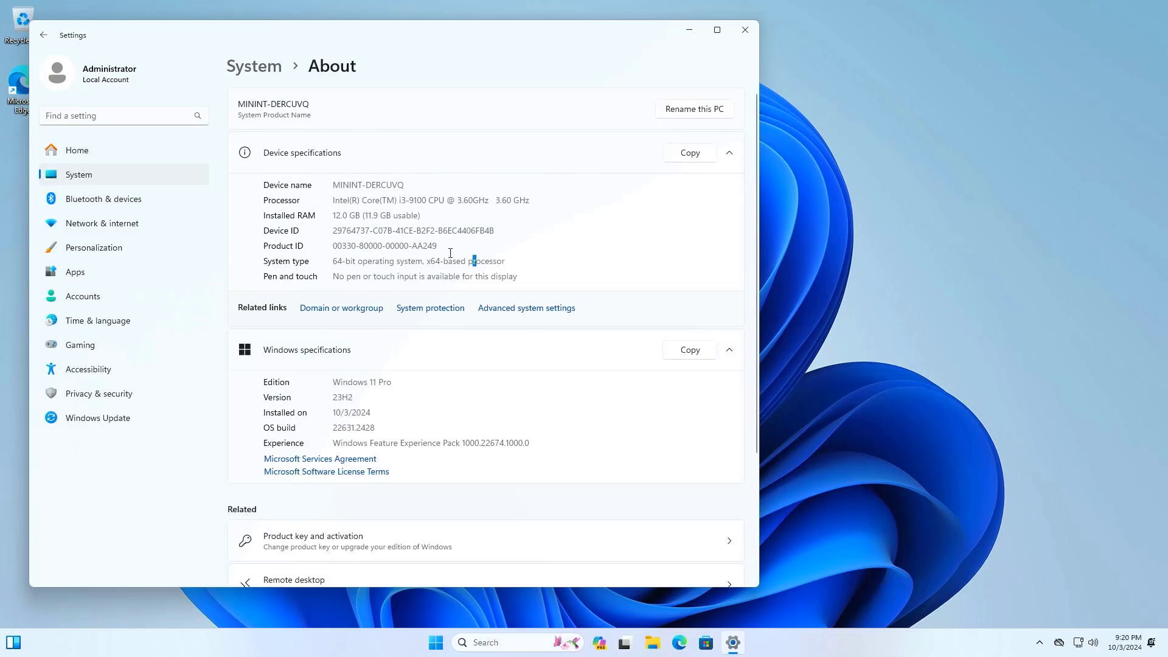
left_click_drag(474, 260, 333, 260)
scroll(382, 365, "down", 3)
left_click_drag(392, 209, 331, 208)
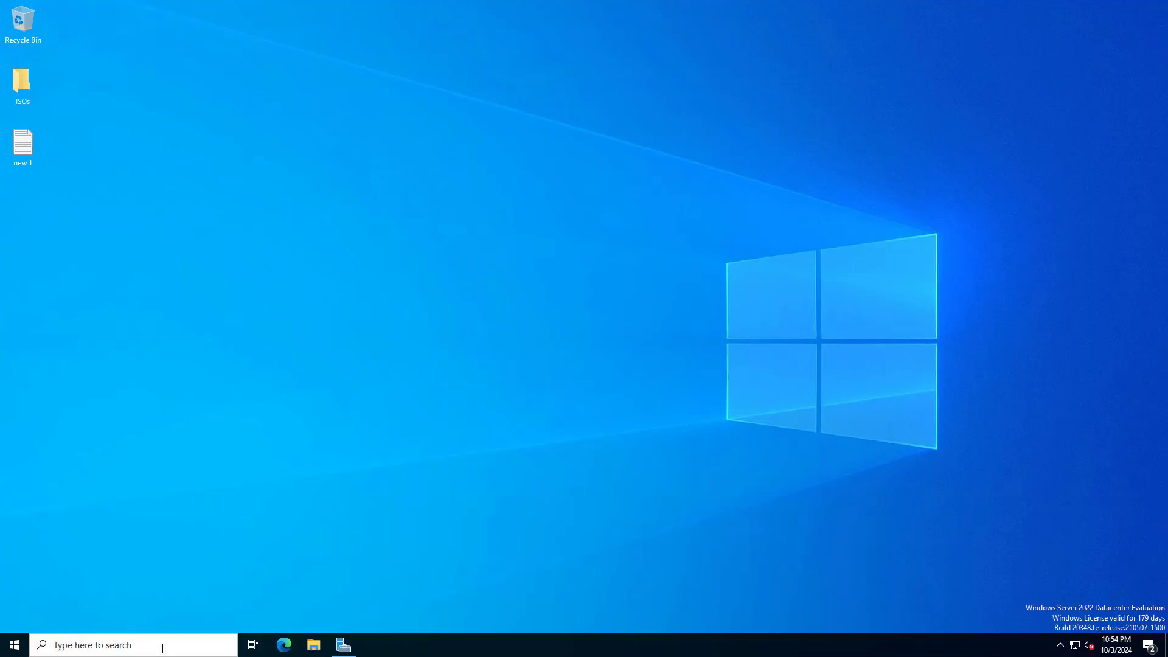
On the server, launch Deployment Workbench and select the deployment share's Applications node
left_click(163, 648)
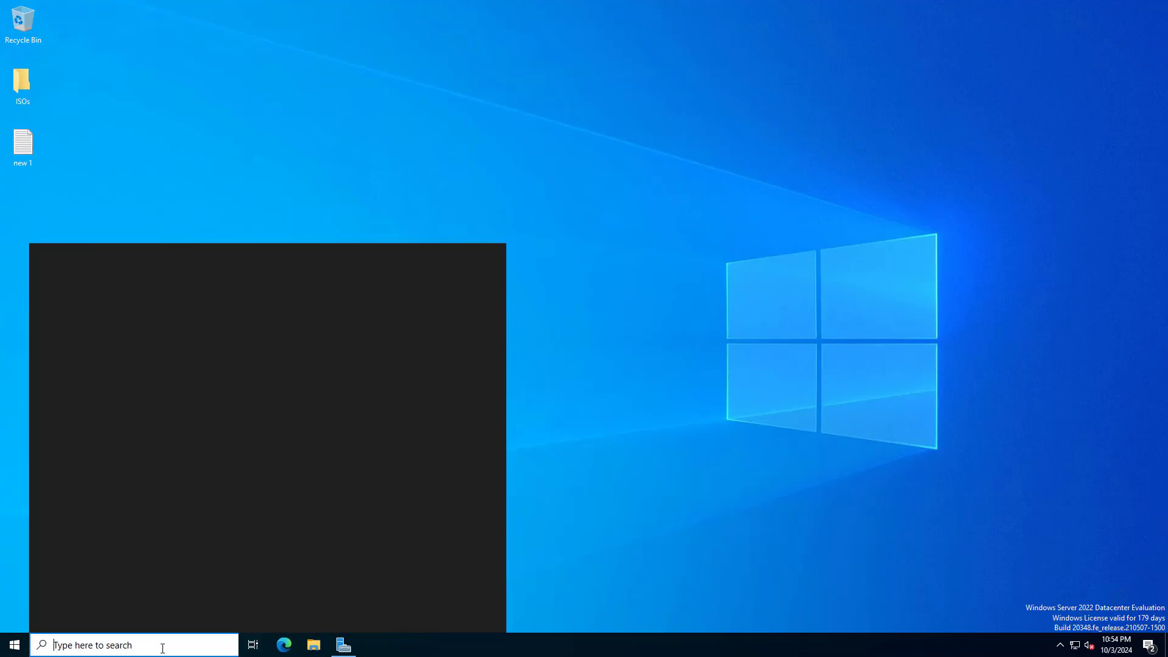
type("w")
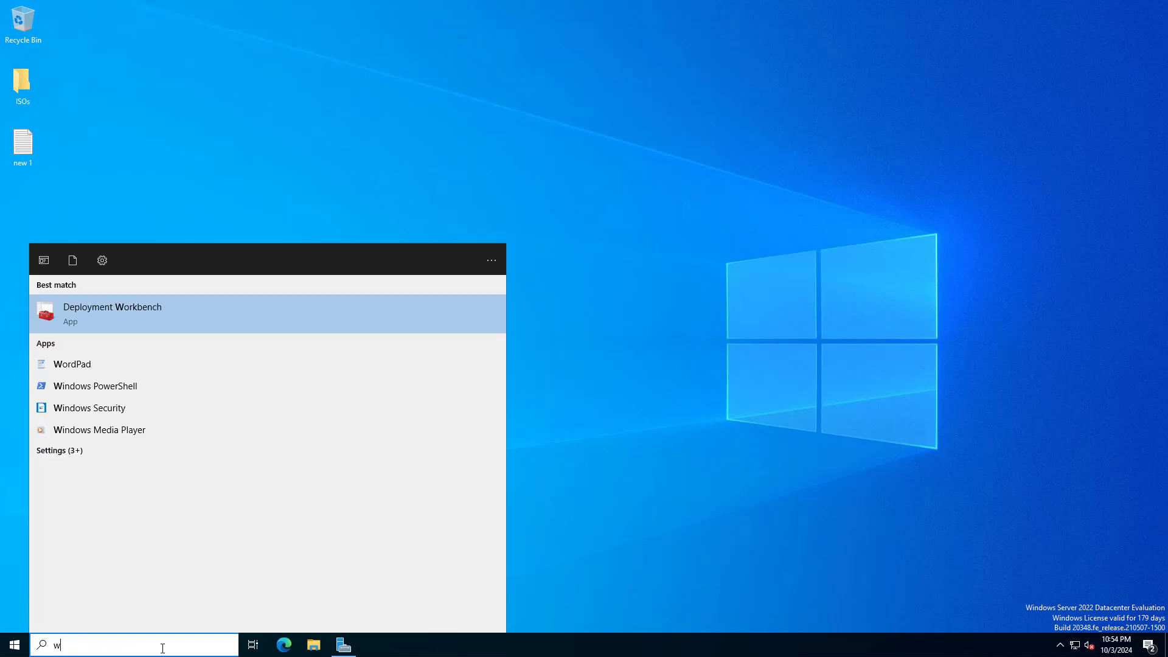
left_click(112, 321)
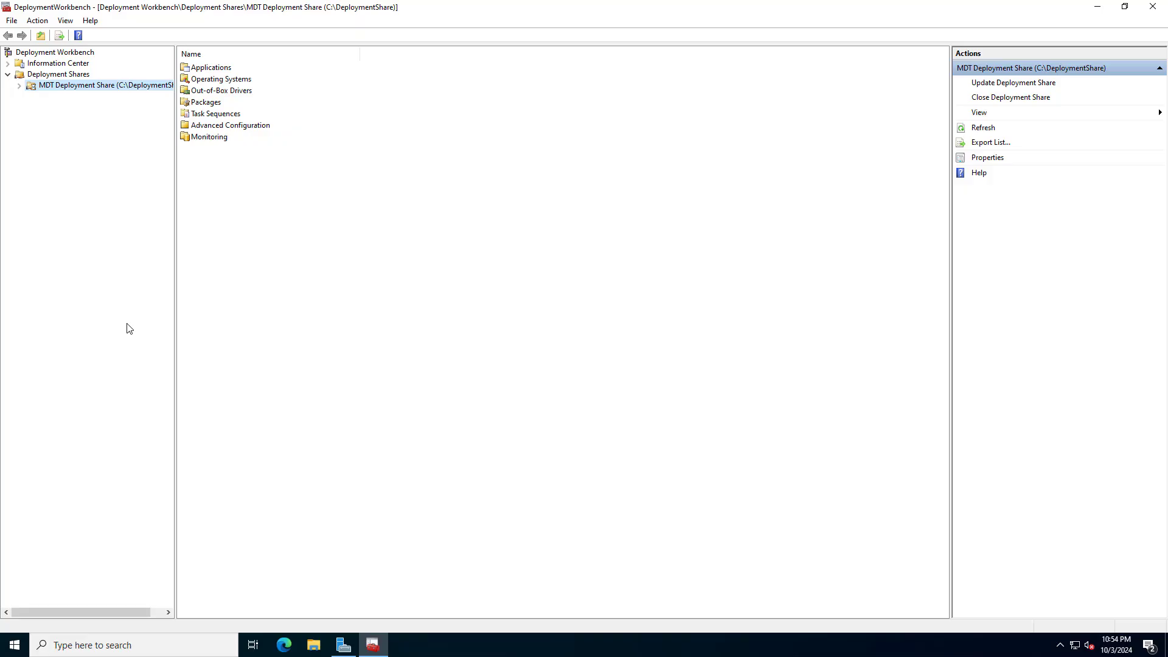
left_click(219, 70)
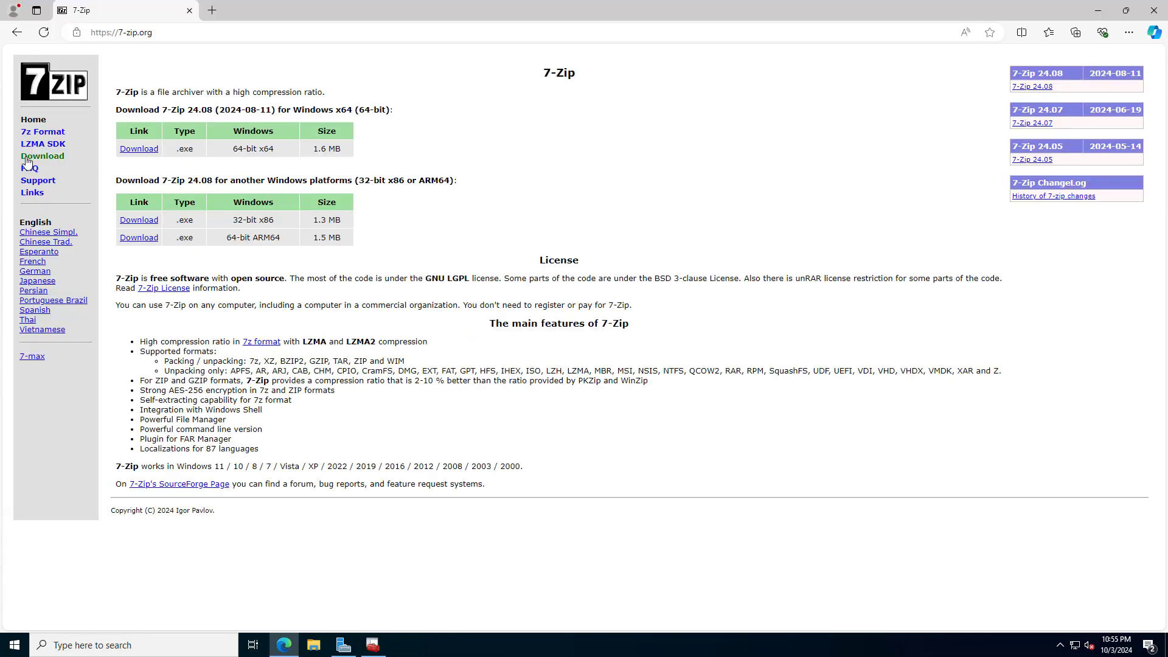
Download the 7-Zip 24.08 64-bit x64 MSI installer from the 7-zip.org download page
left_click(42, 158)
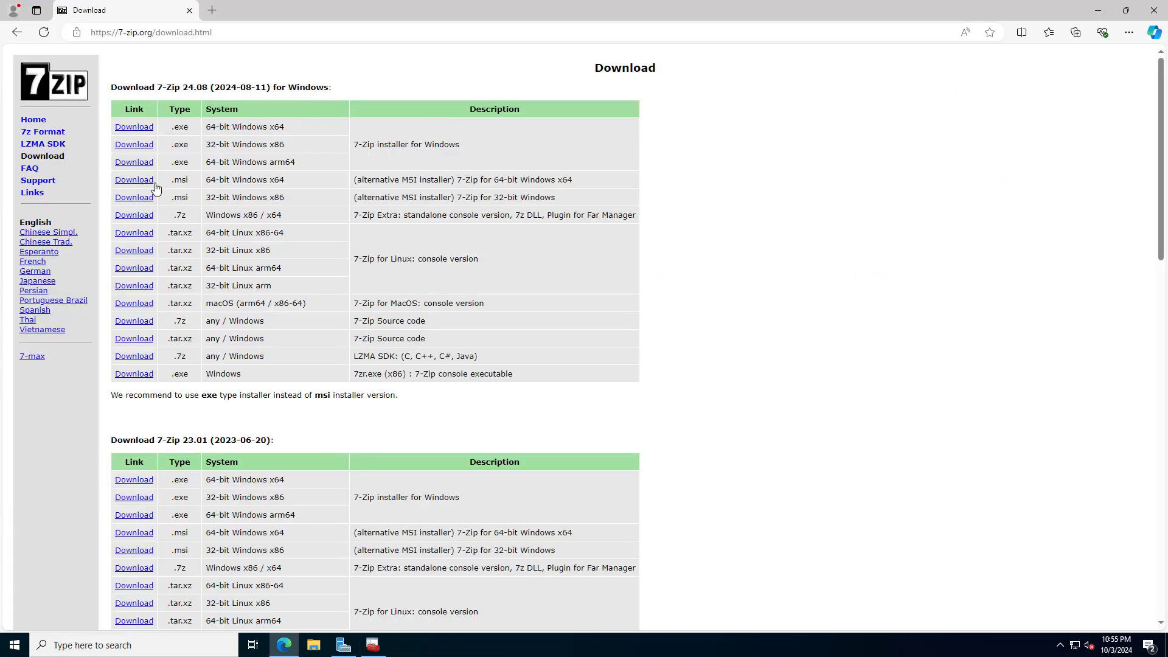
left_click_drag(280, 182, 171, 182)
left_click(195, 181)
left_click(143, 184)
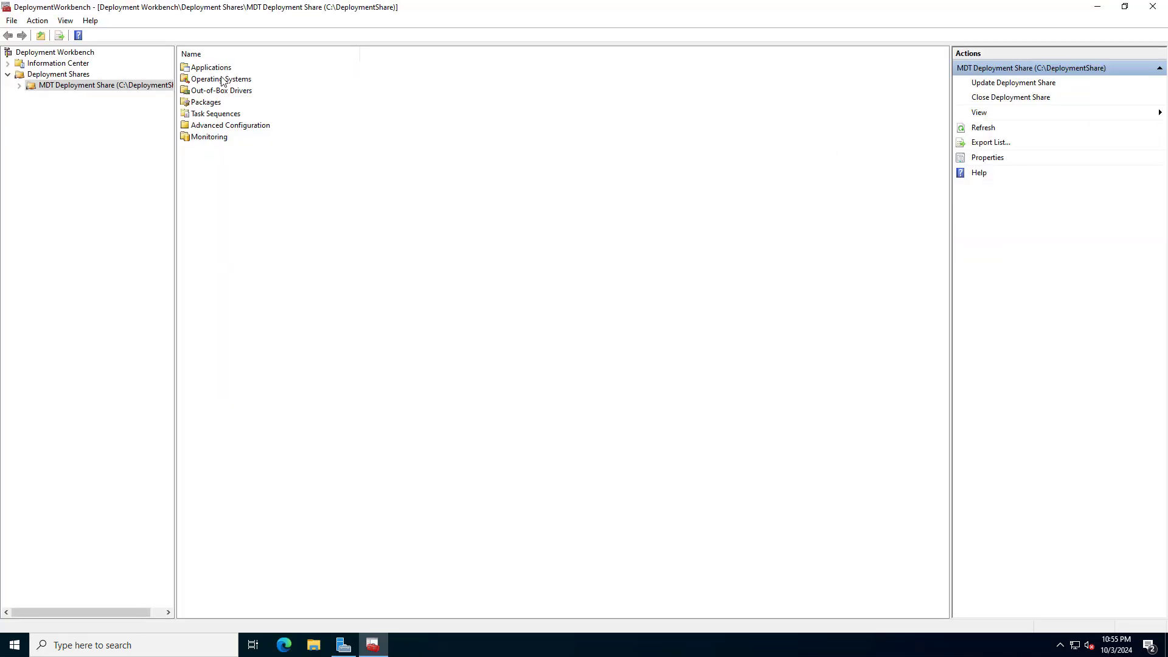
Create a new 7zip folder under Applications and finish the New Folder wizard
right_click(214, 71)
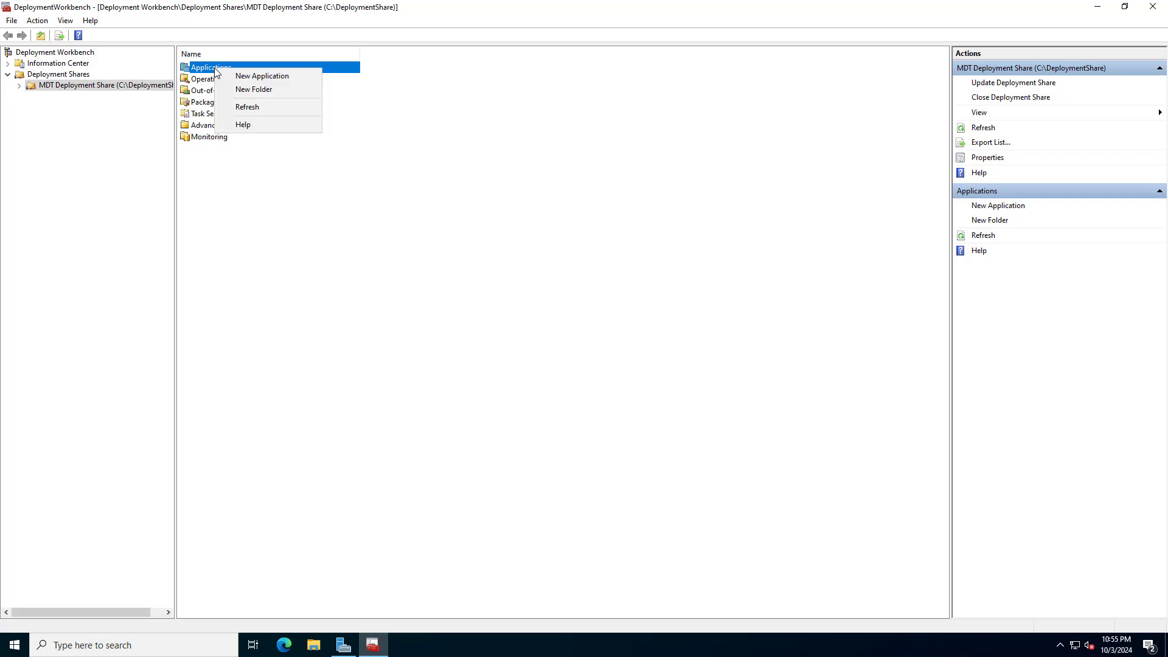
left_click(268, 89)
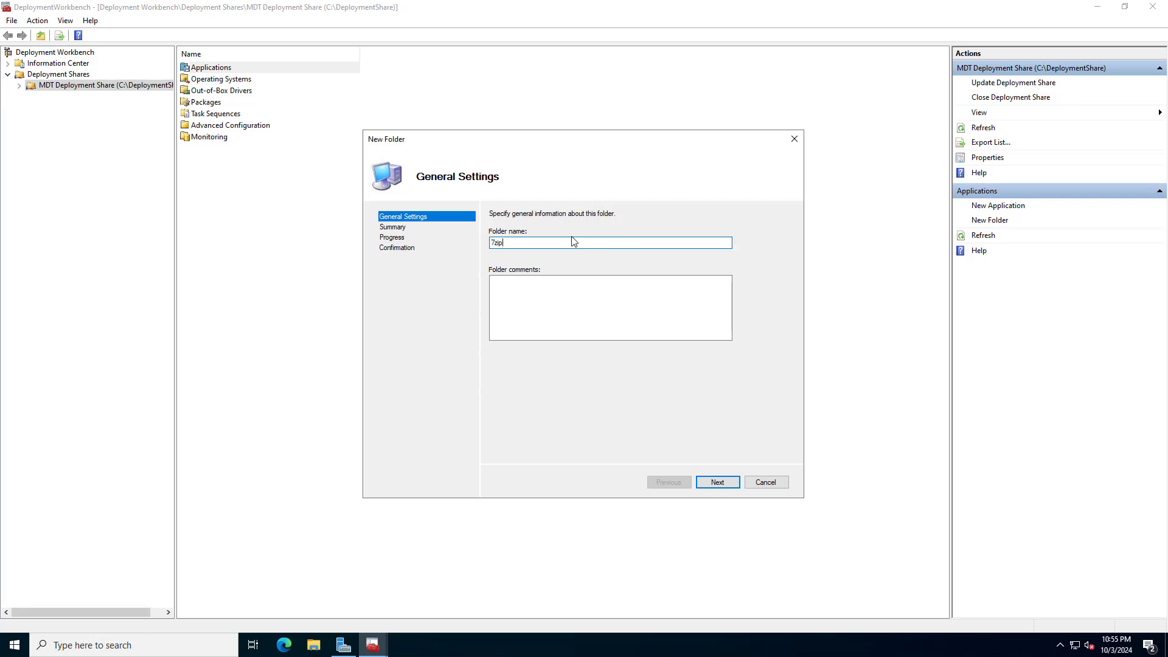
left_click(730, 483)
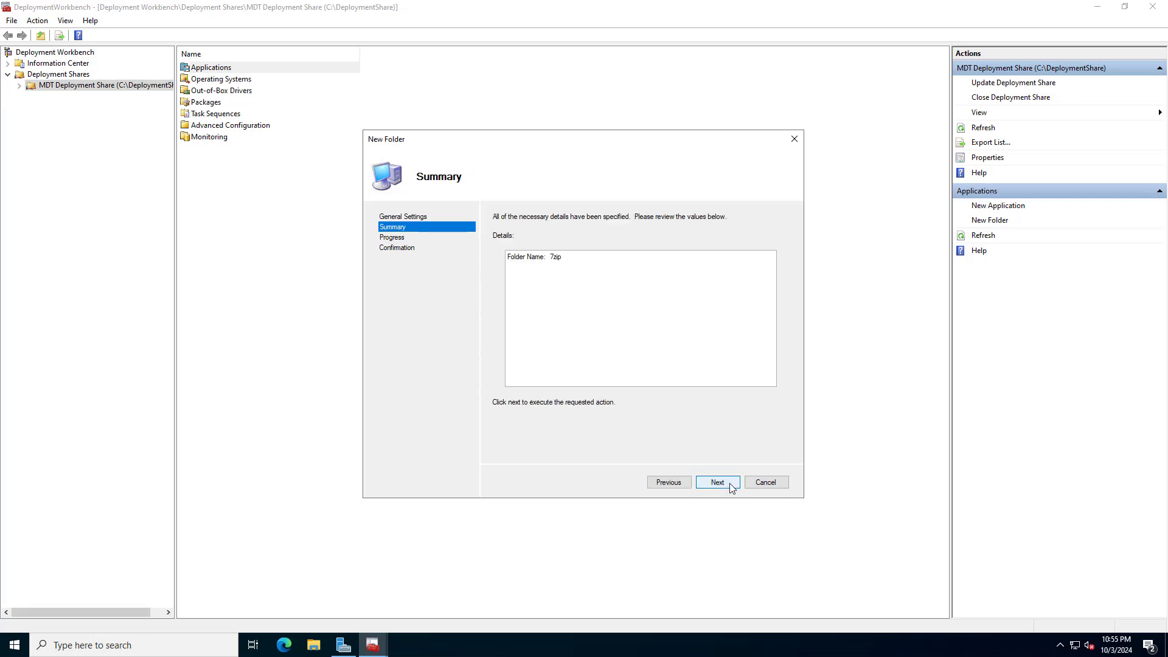
left_click(729, 483)
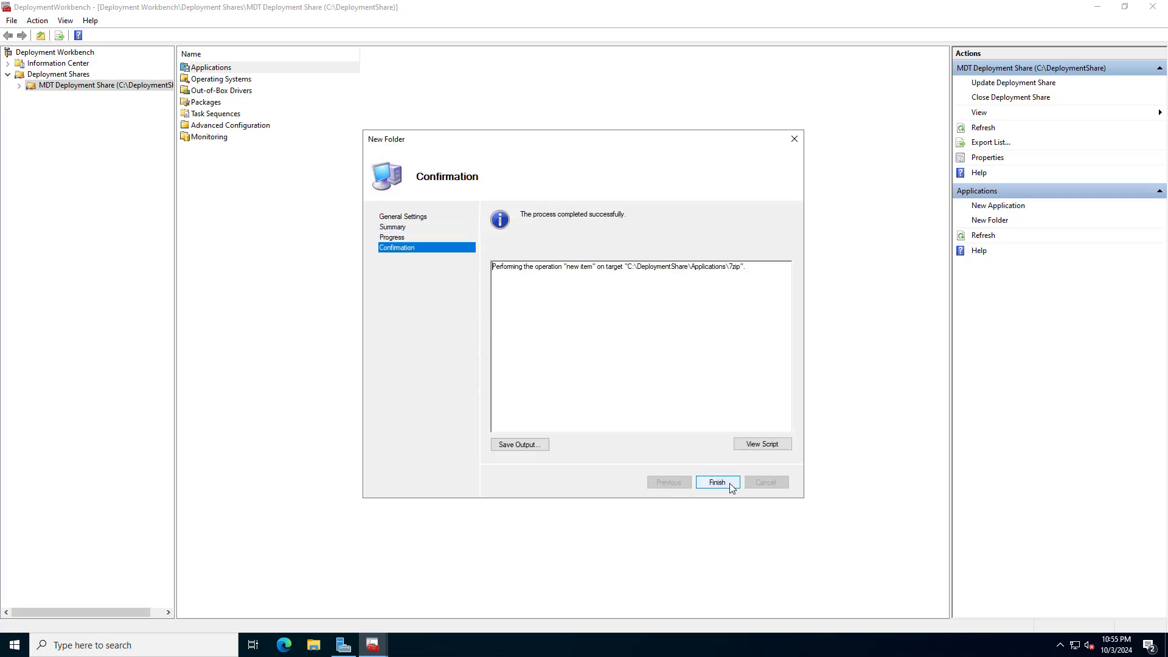
left_click(729, 483)
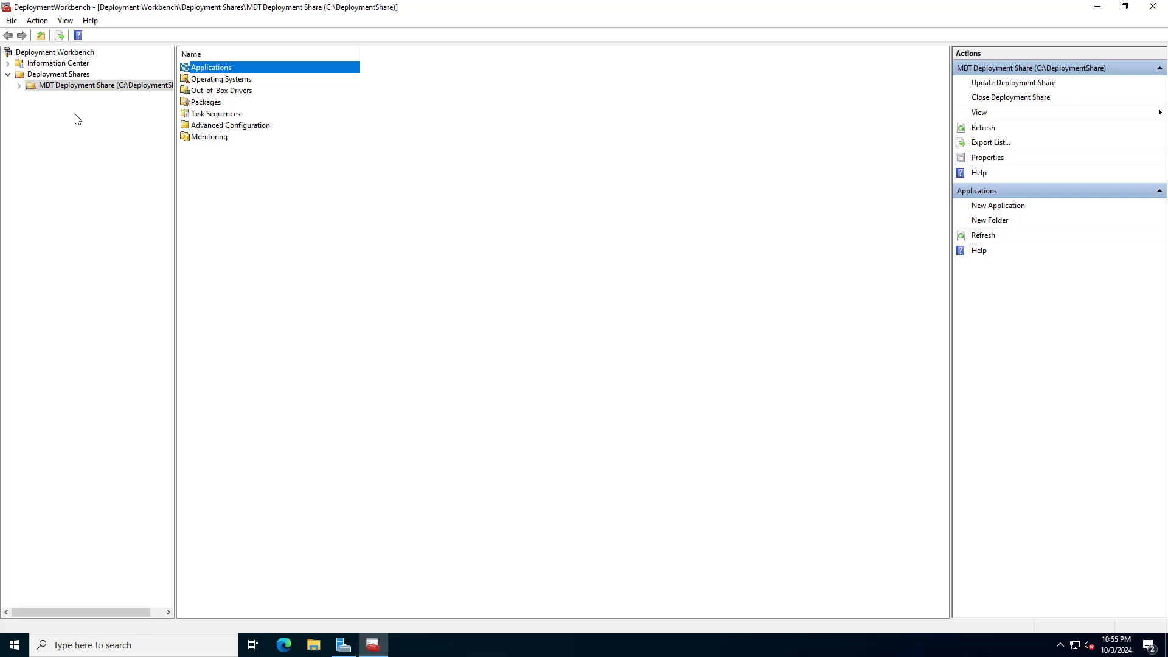
Start a New Application with source files in the 7zip folder and name it 7zip
left_click(19, 86)
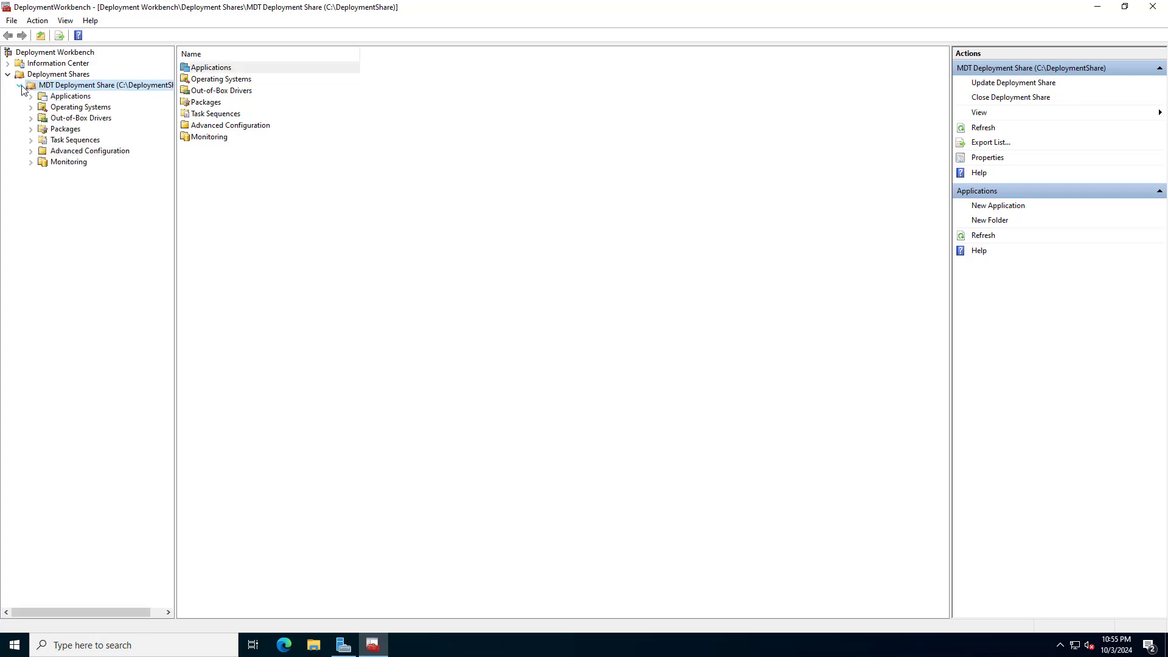
left_click(62, 99)
left_click(197, 68)
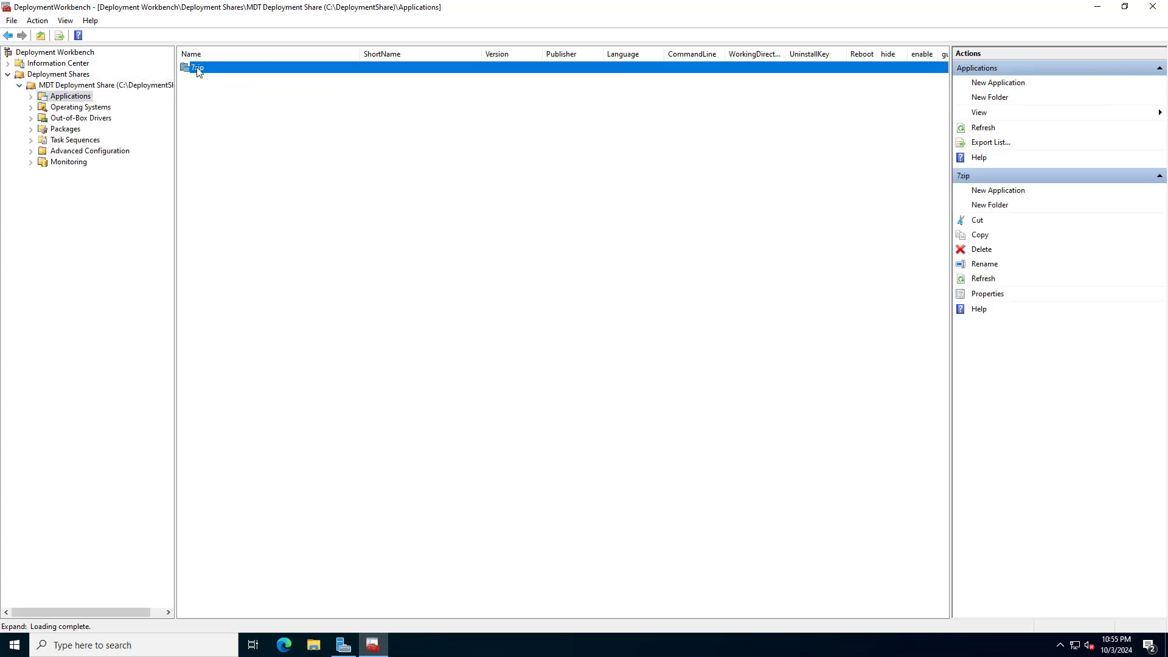
right_click(208, 69)
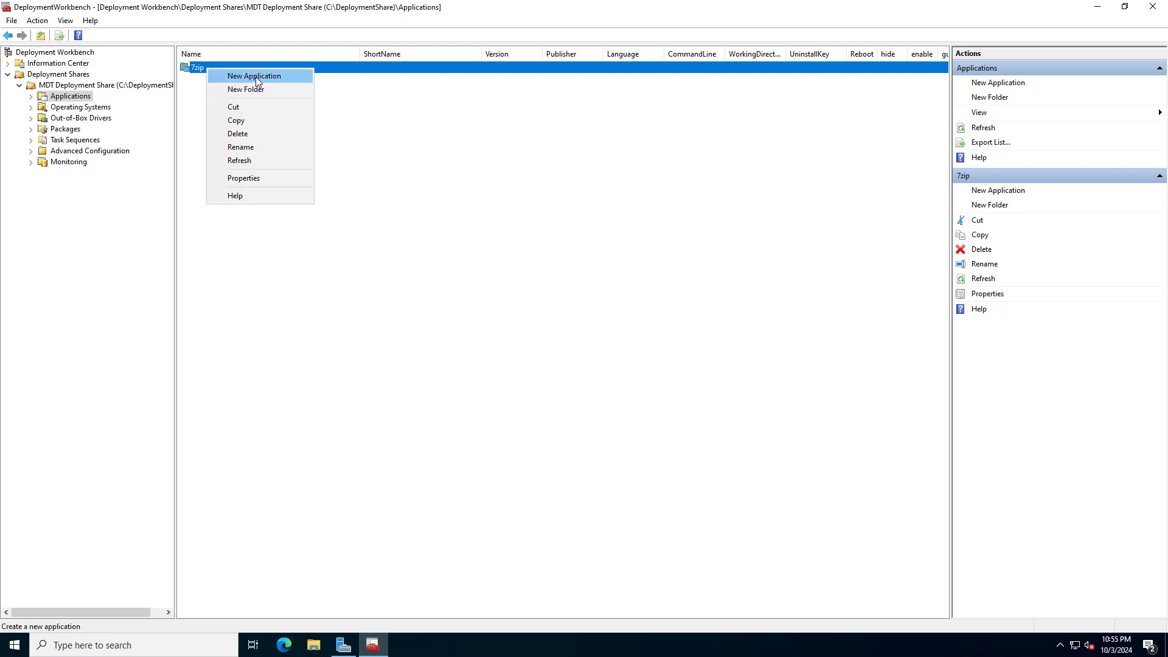
left_click(283, 76)
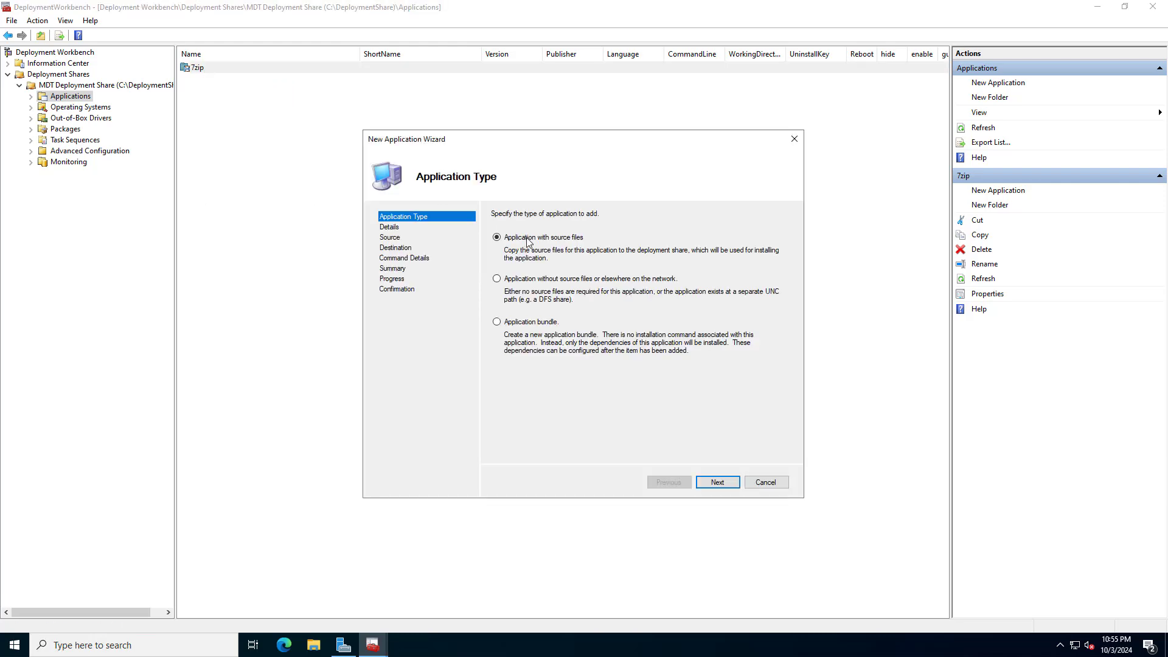
left_click(722, 485)
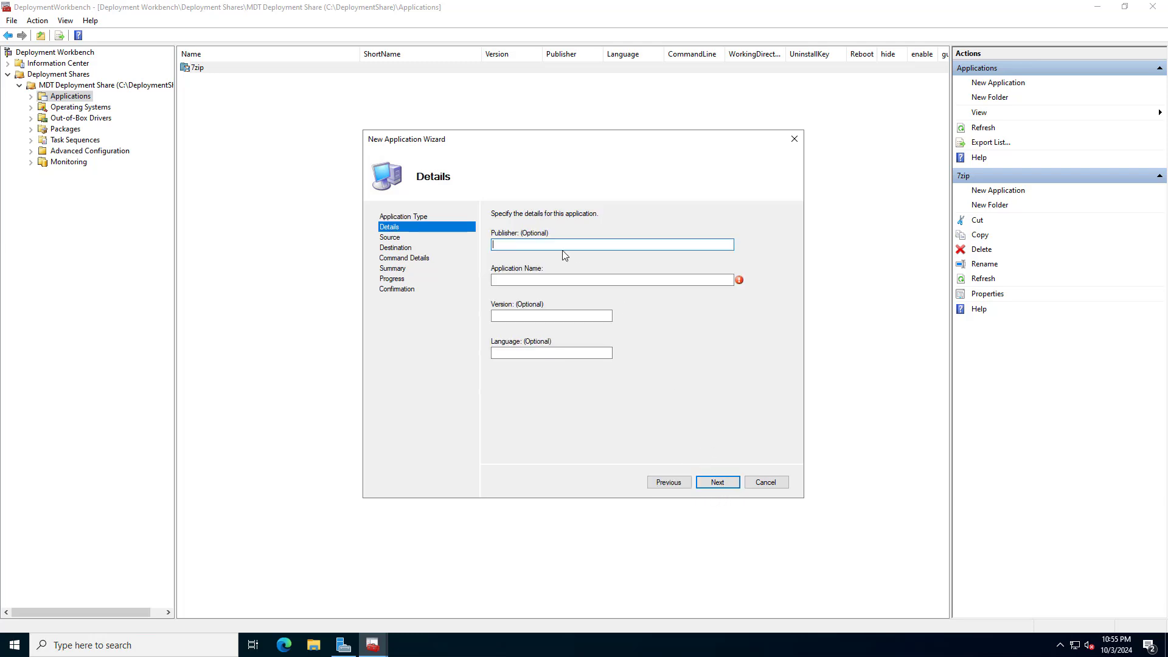
left_click(551, 279)
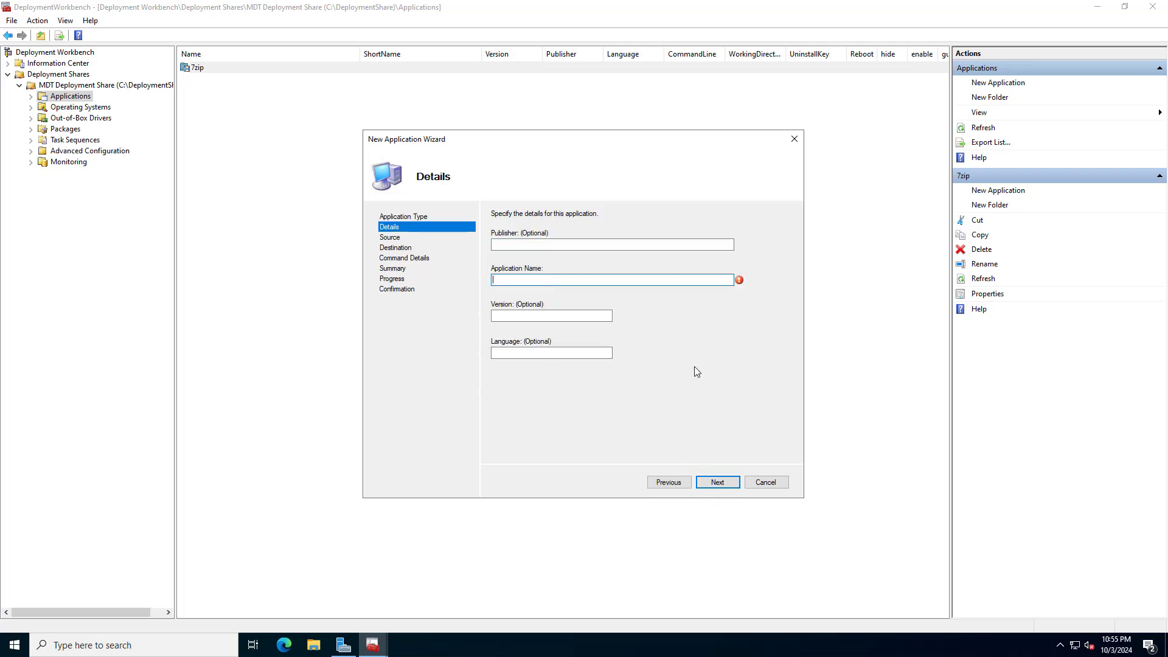
type("7zip")
left_click(718, 486)
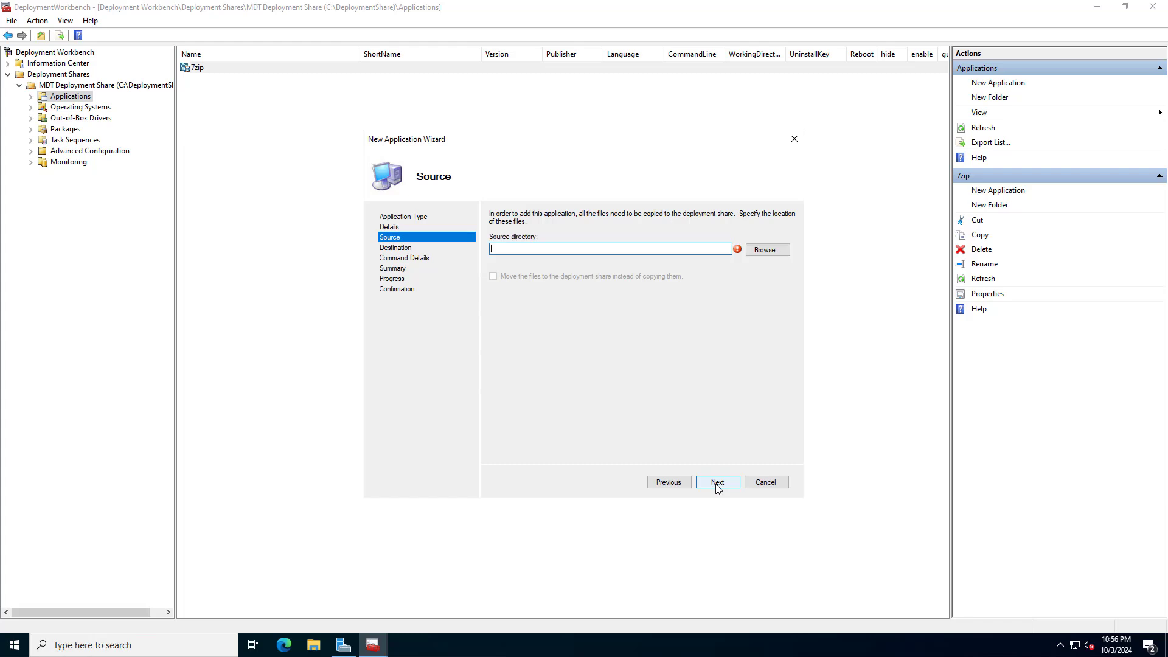
Set C:\Users\Administrator\Downloads as the source directory and keep 7zip as the destination folder
left_click(752, 252)
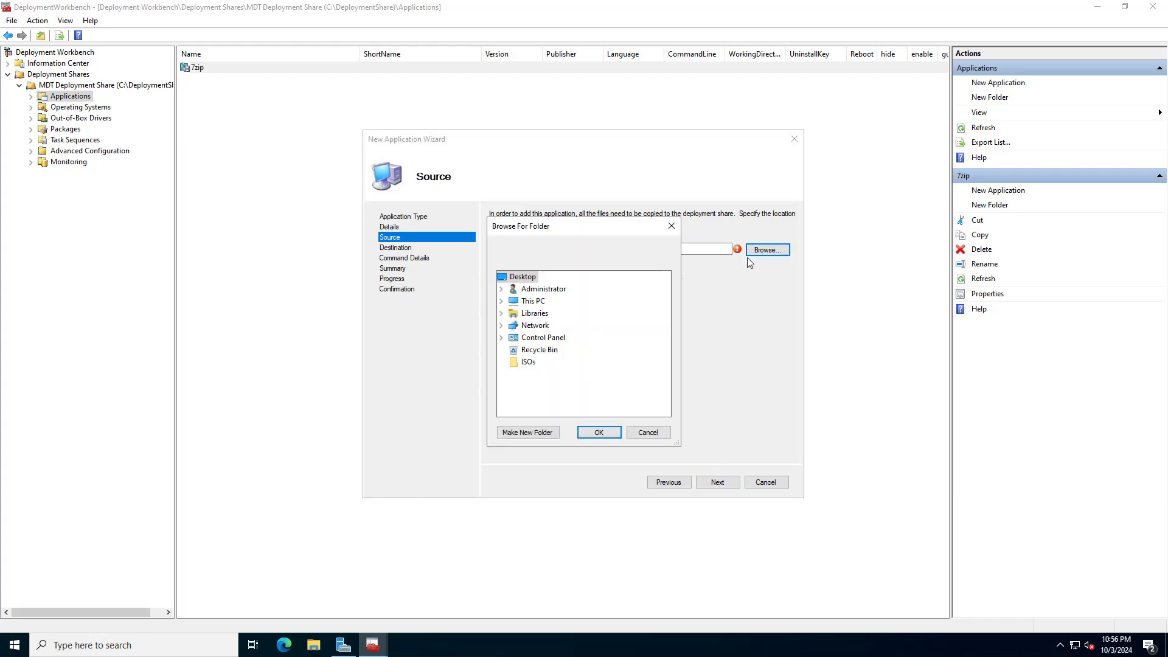
left_click(545, 290)
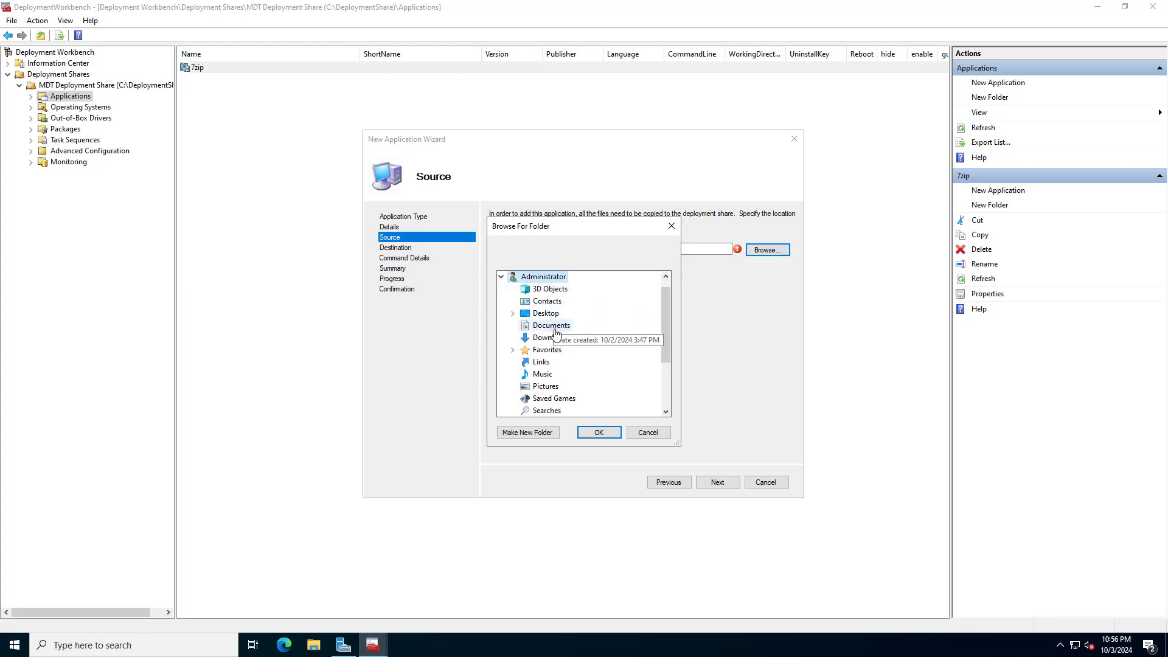
left_click(551, 338)
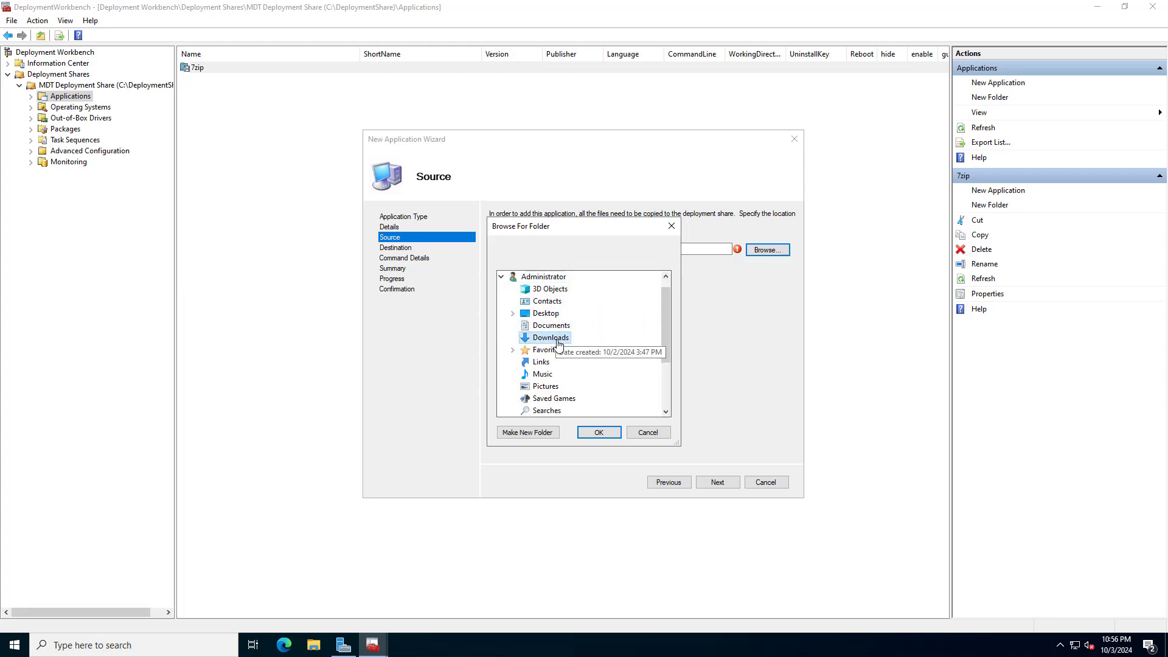
left_click(599, 433)
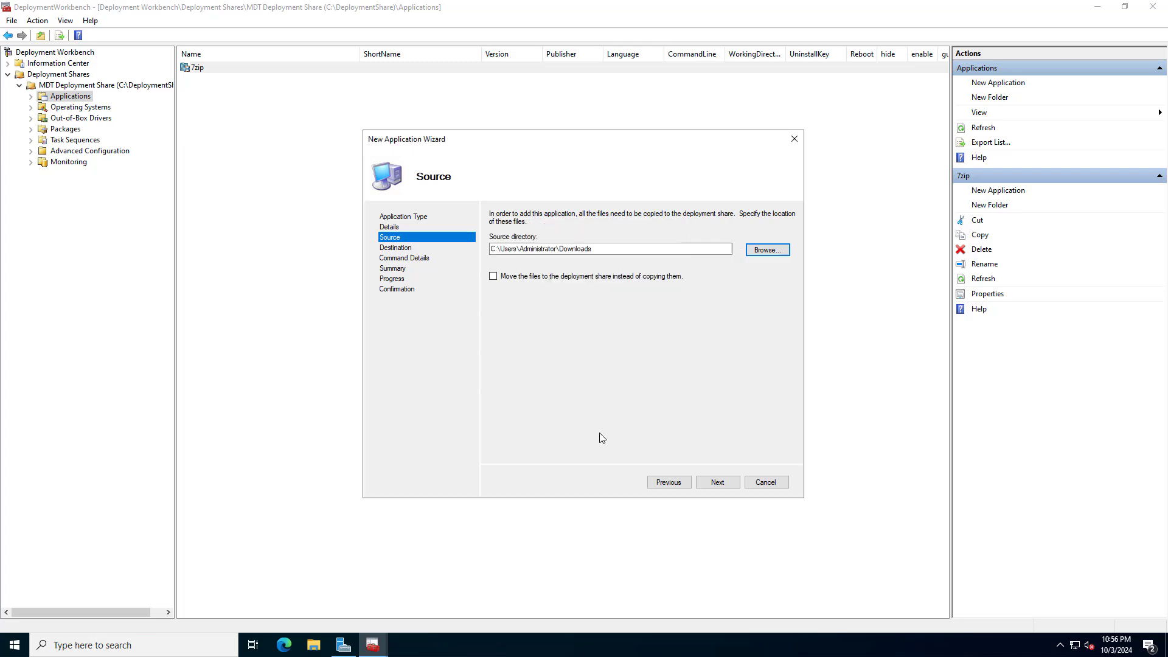
left_click(710, 485)
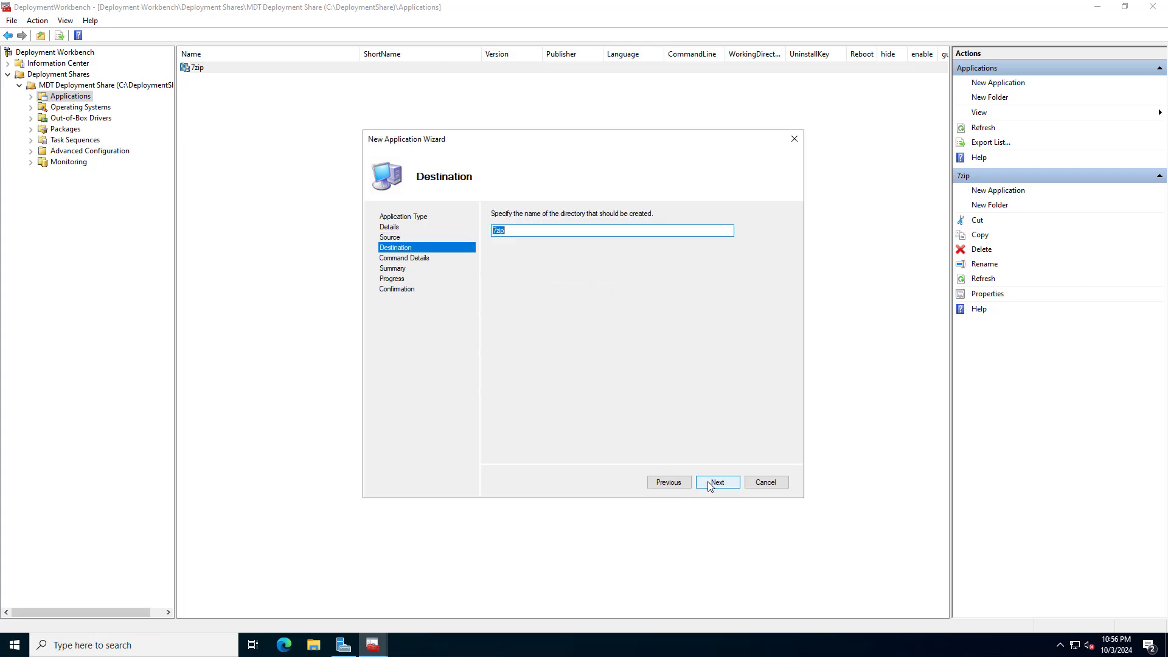
left_click(710, 485)
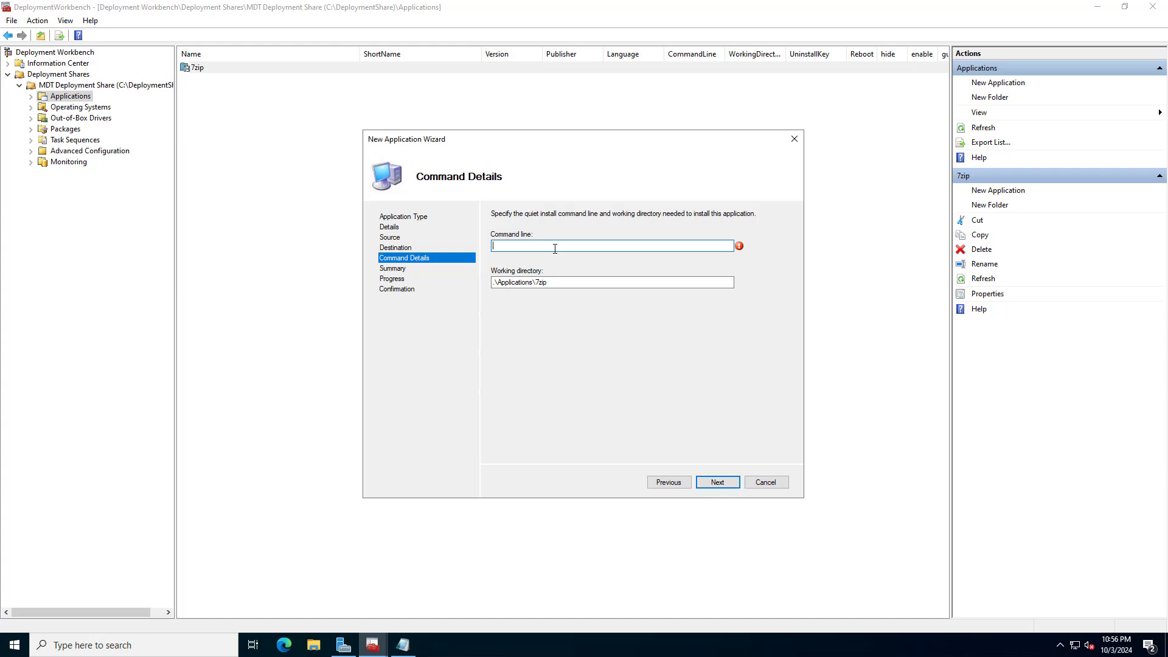
Copy the installer's file name 7z2408-x64 from the Downloads folder in File Explorer
type("msiexec.exe /i")
left_click(323, 642)
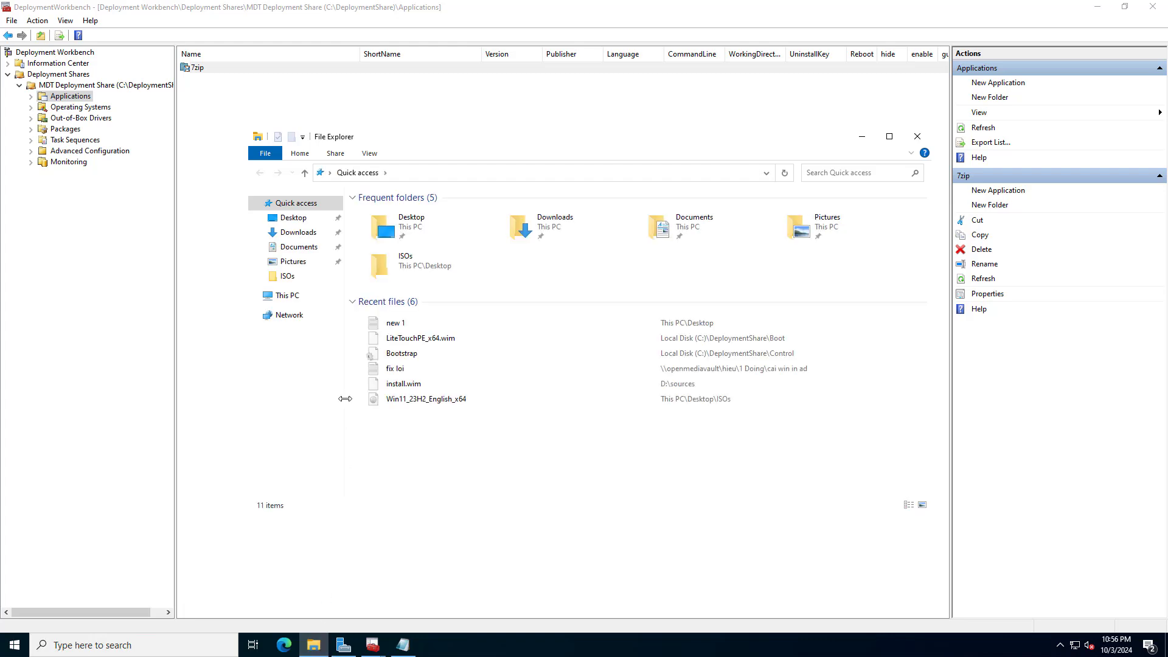
left_click(304, 234)
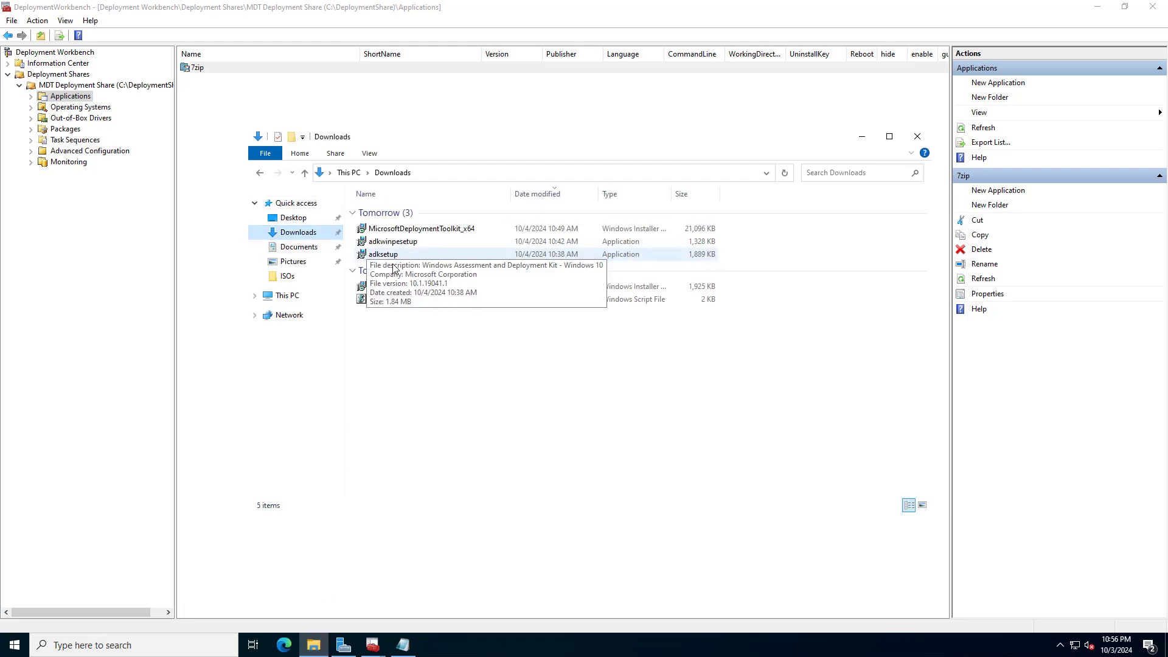
left_click(424, 287)
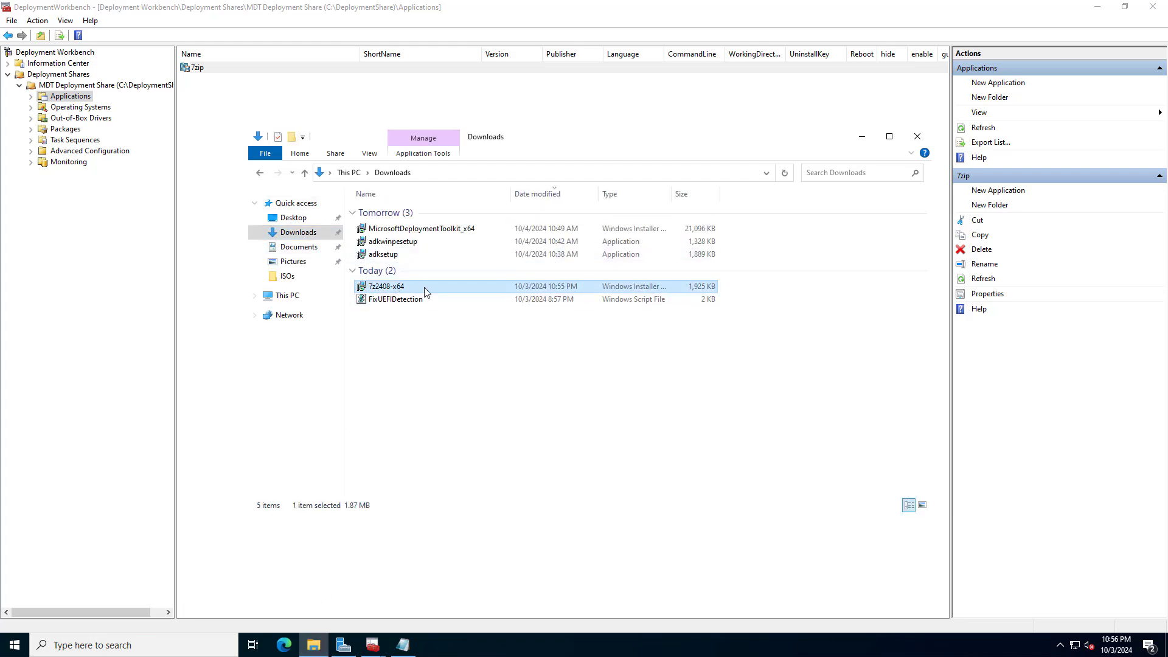
key("F2")
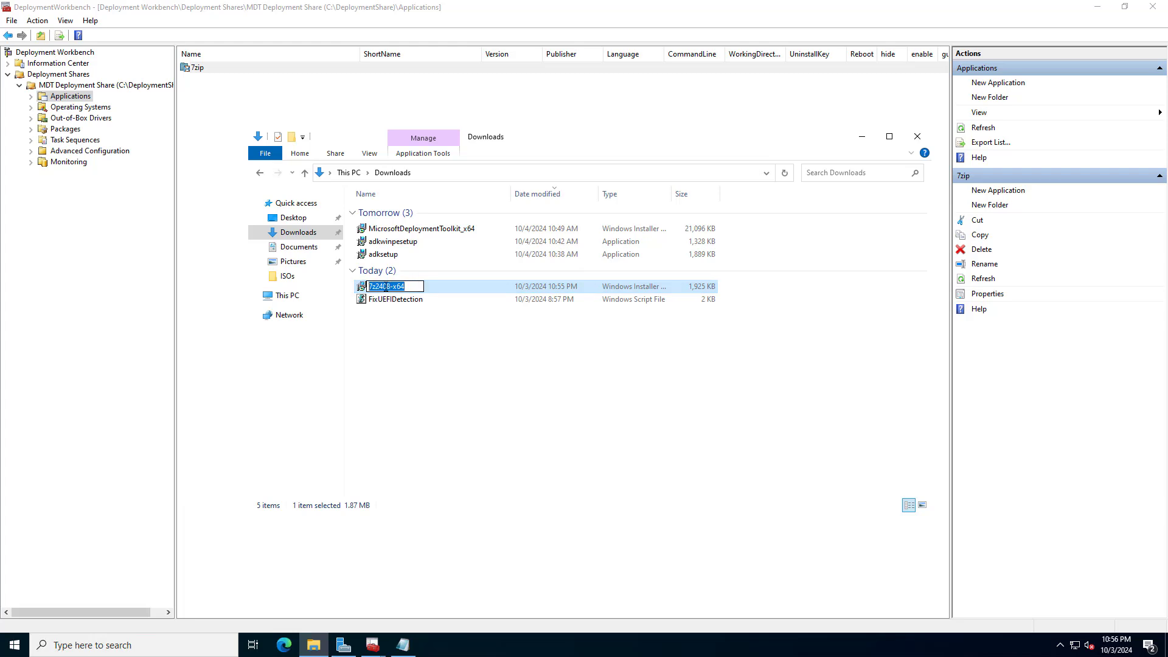
right_click(386, 287)
left_click(418, 326)
left_click(861, 136)
Complete the command line as msiexec.exe /i 7z2408-x64.msi /qb and finish the import
right_click(578, 245)
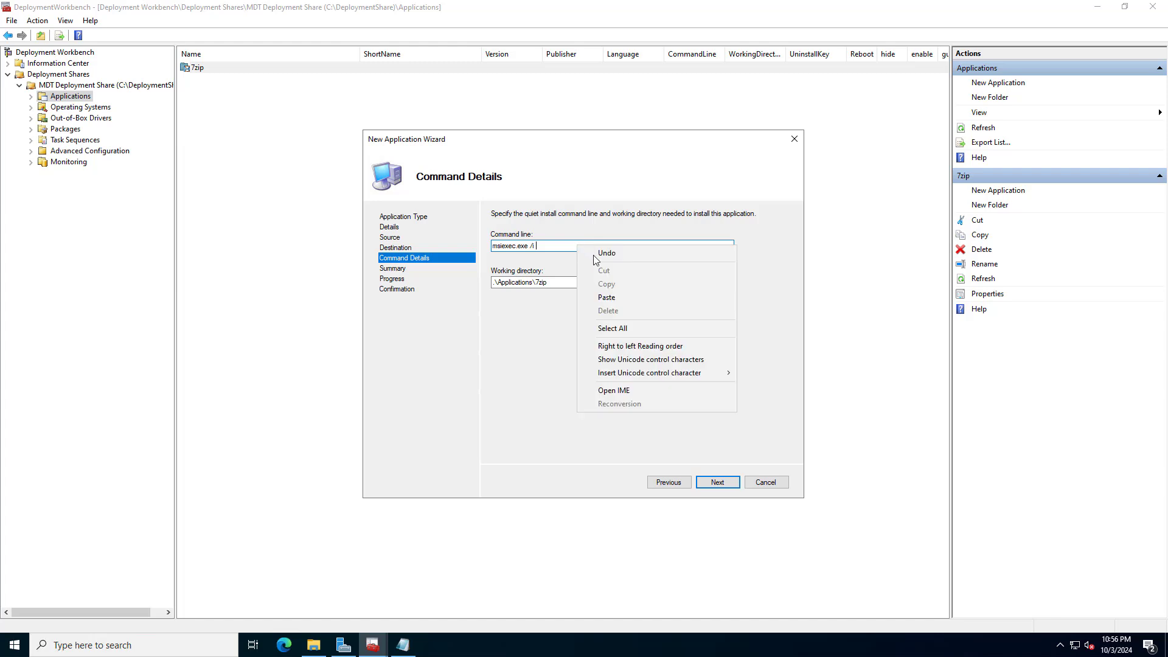
left_click(613, 298)
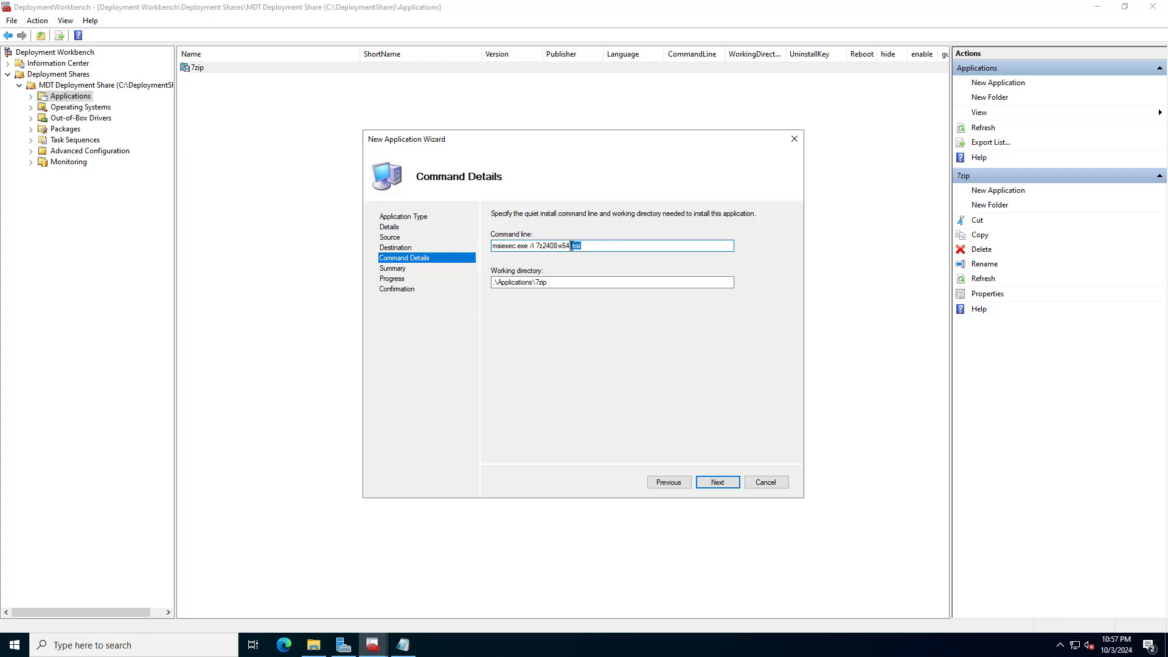
type(".msi")
left_click_drag(593, 246, 472, 229)
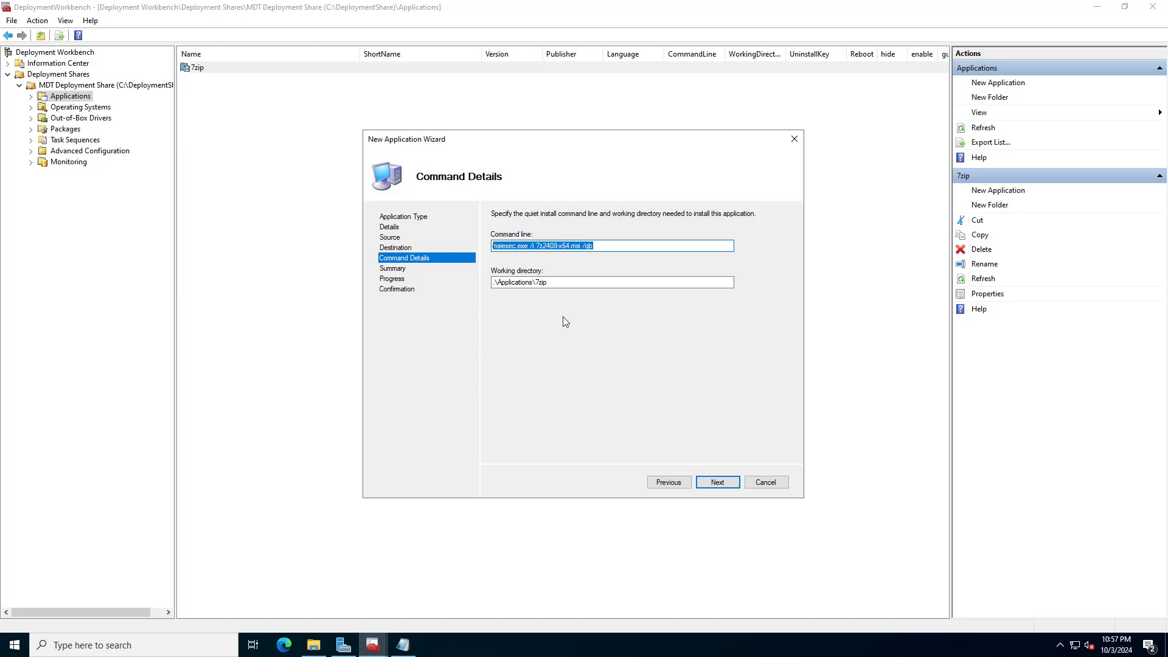
left_click(707, 483)
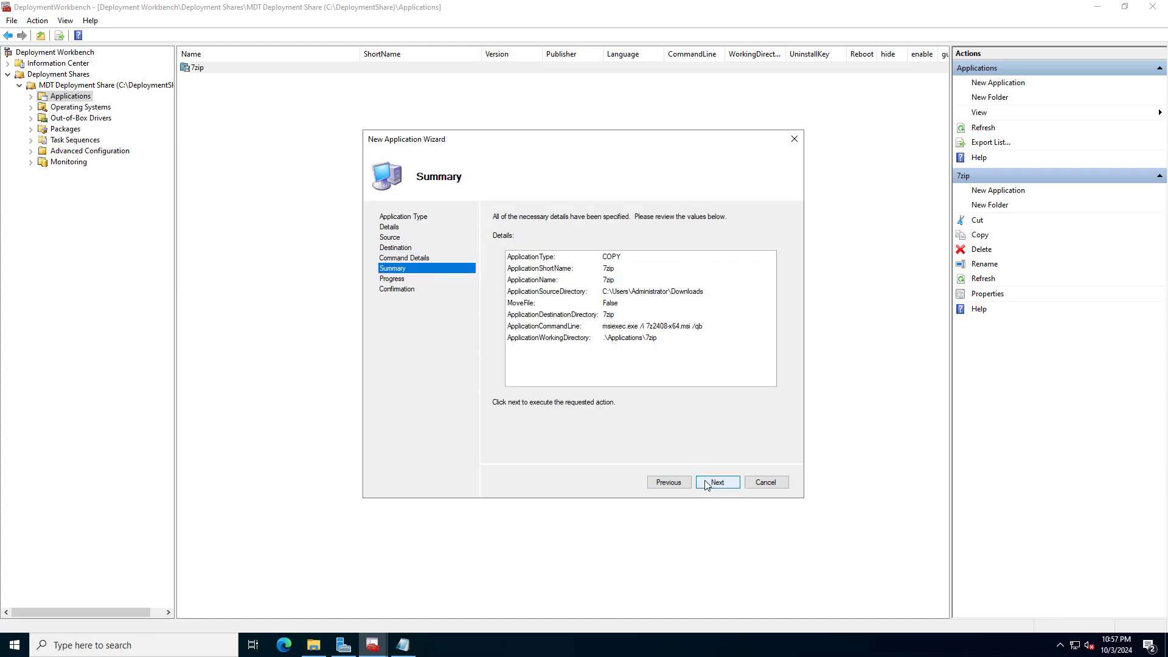
left_click(707, 484)
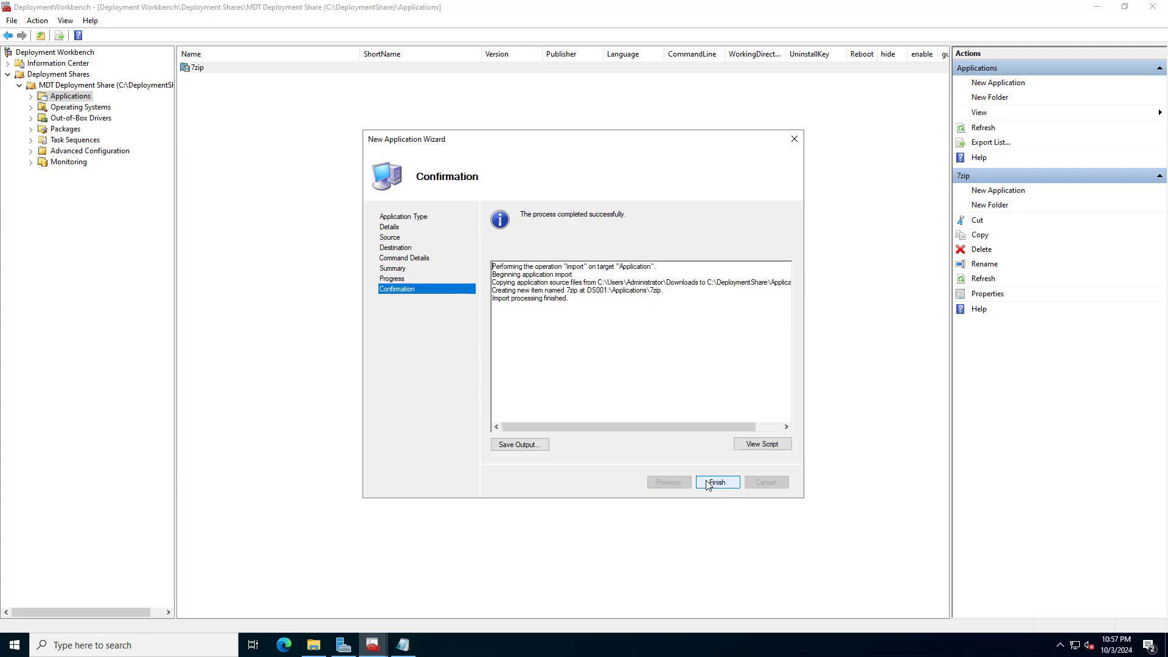
left_click(709, 486)
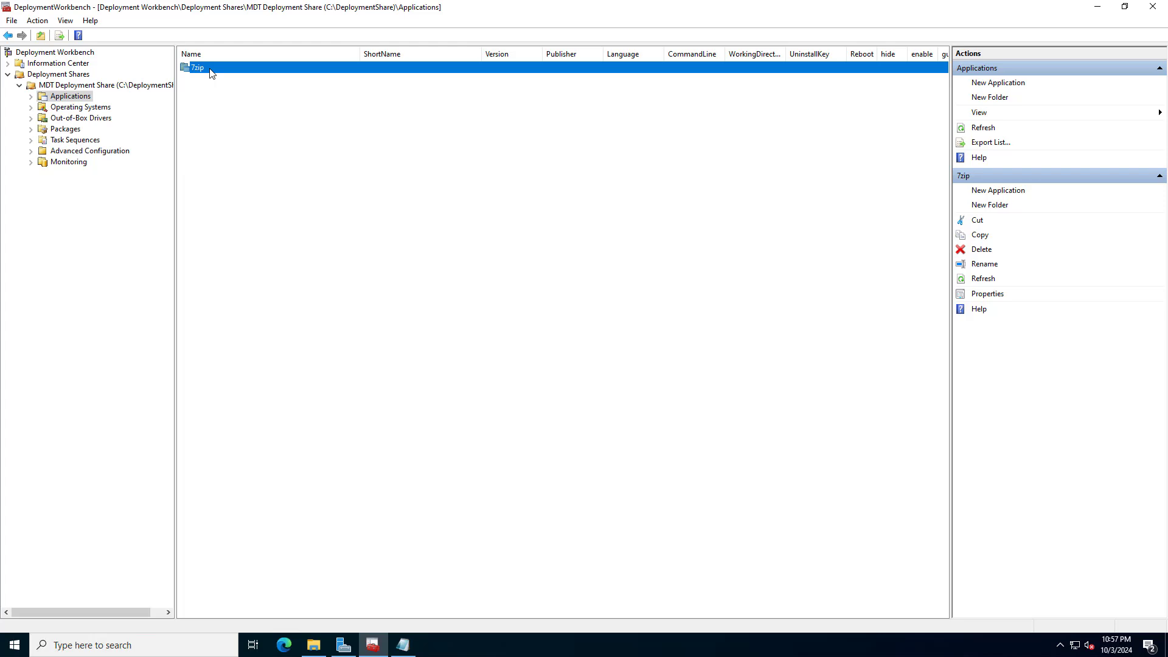
Inspect the imported 7zip application's command line in the Applications > 7zip folder
left_click(31, 97)
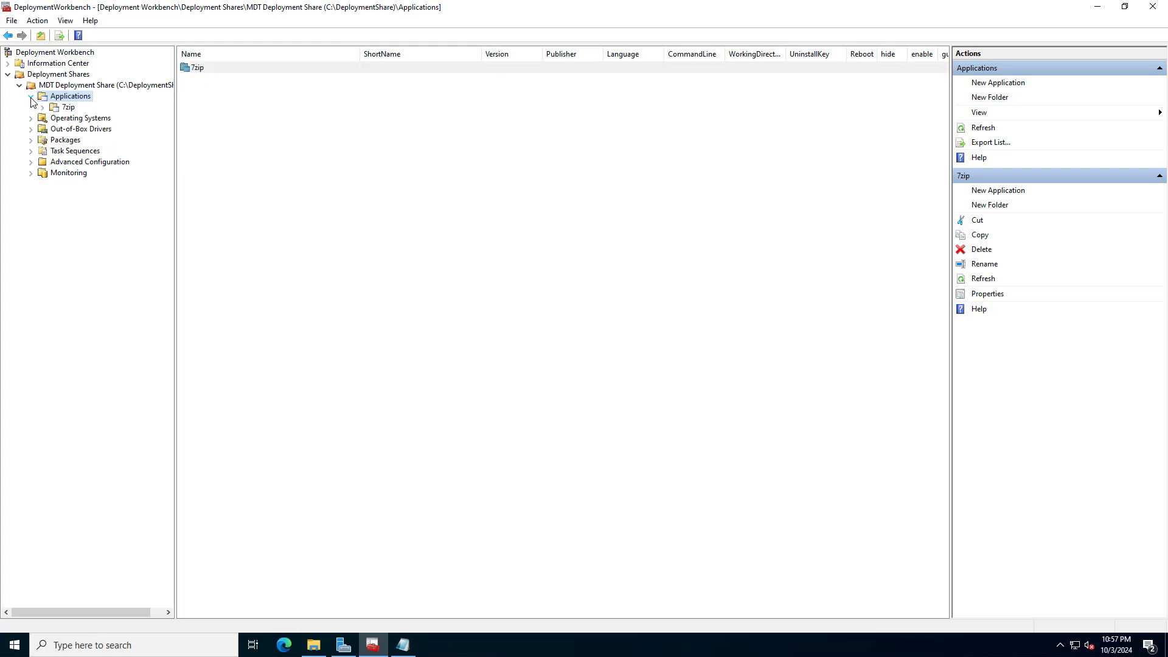
left_click(66, 108)
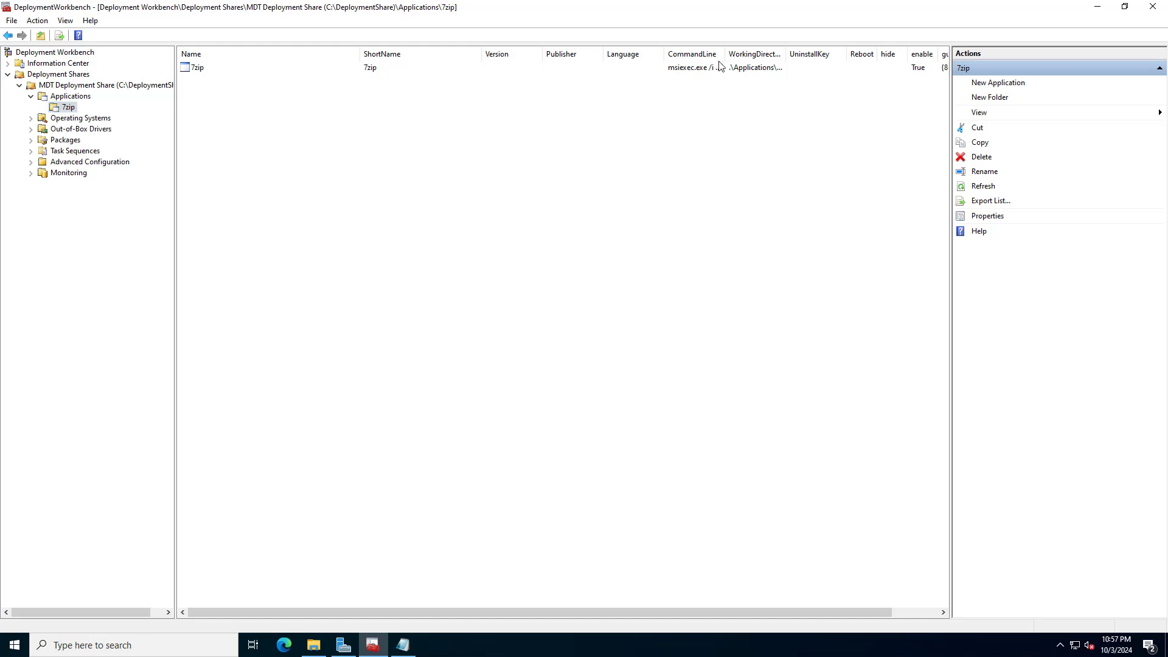
left_click_drag(824, 53, 824, 54)
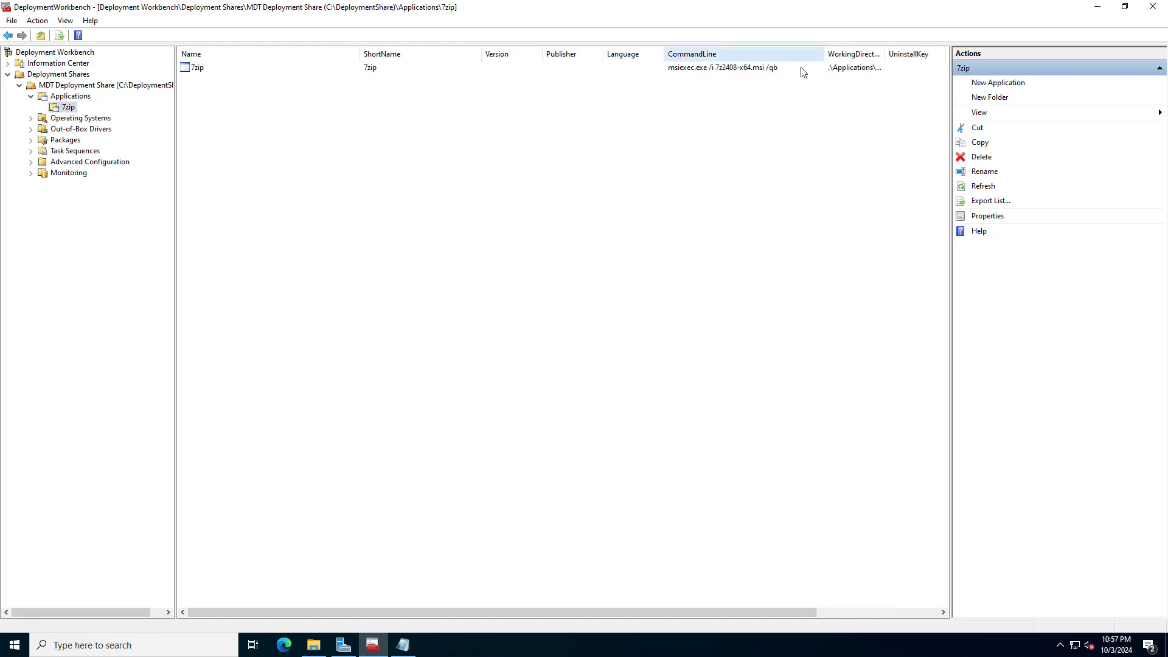
left_click(750, 69)
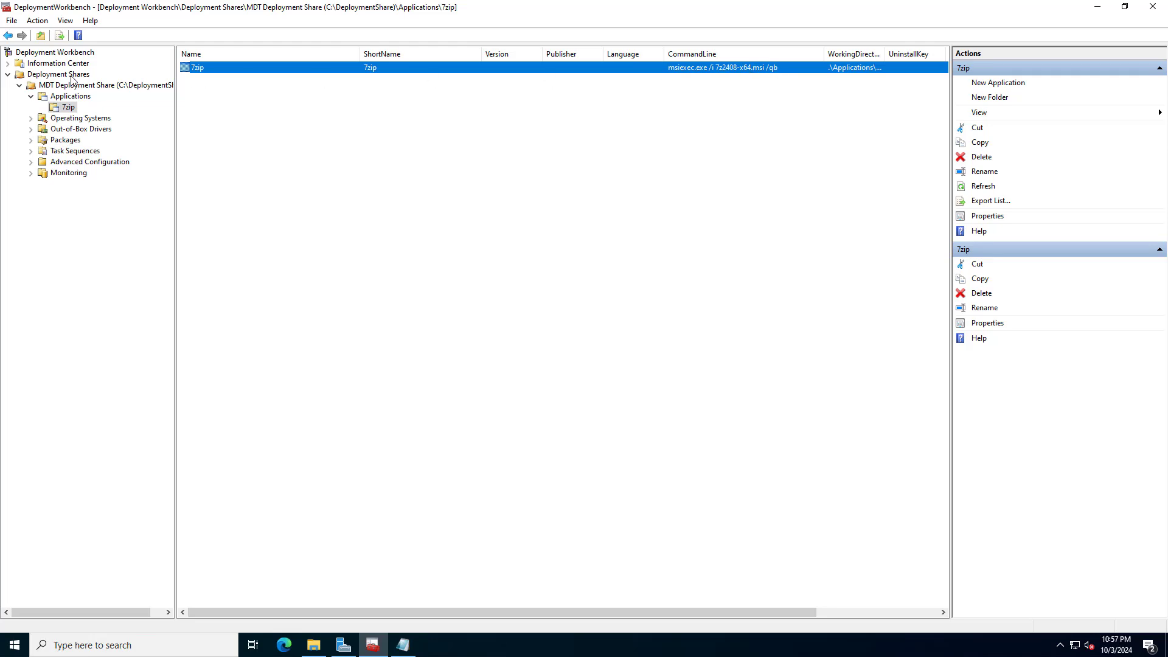
Run Update Deployment Share with 'Completely regenerate the boot images' and close it after success
left_click(72, 85)
right_click(72, 90)
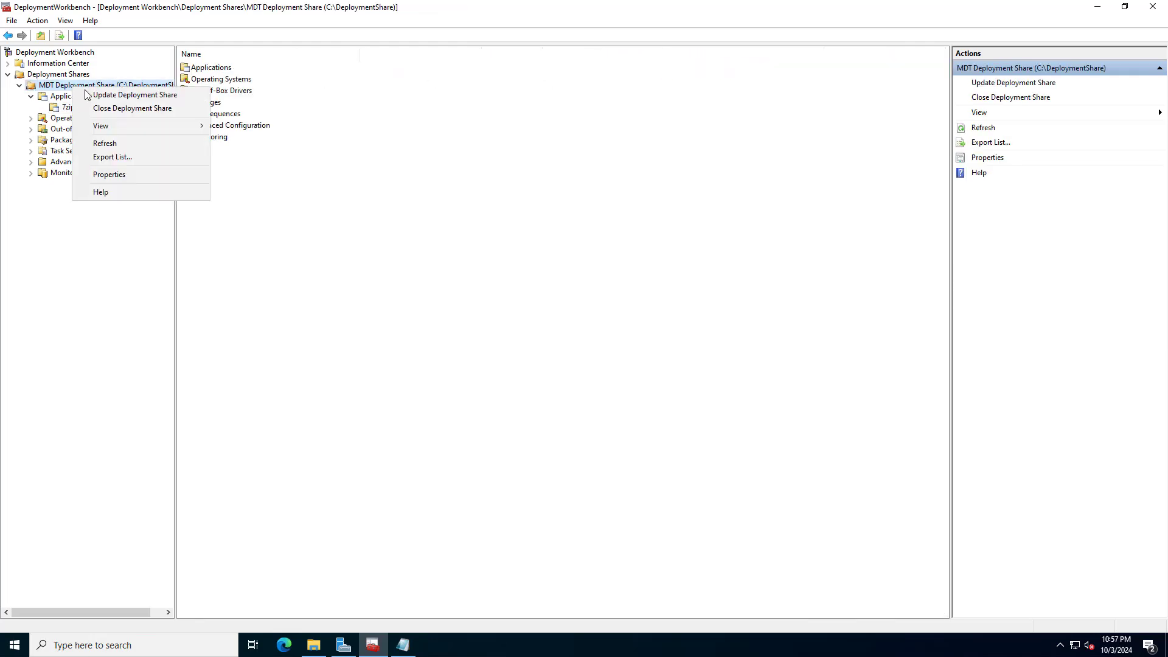
left_click(105, 96)
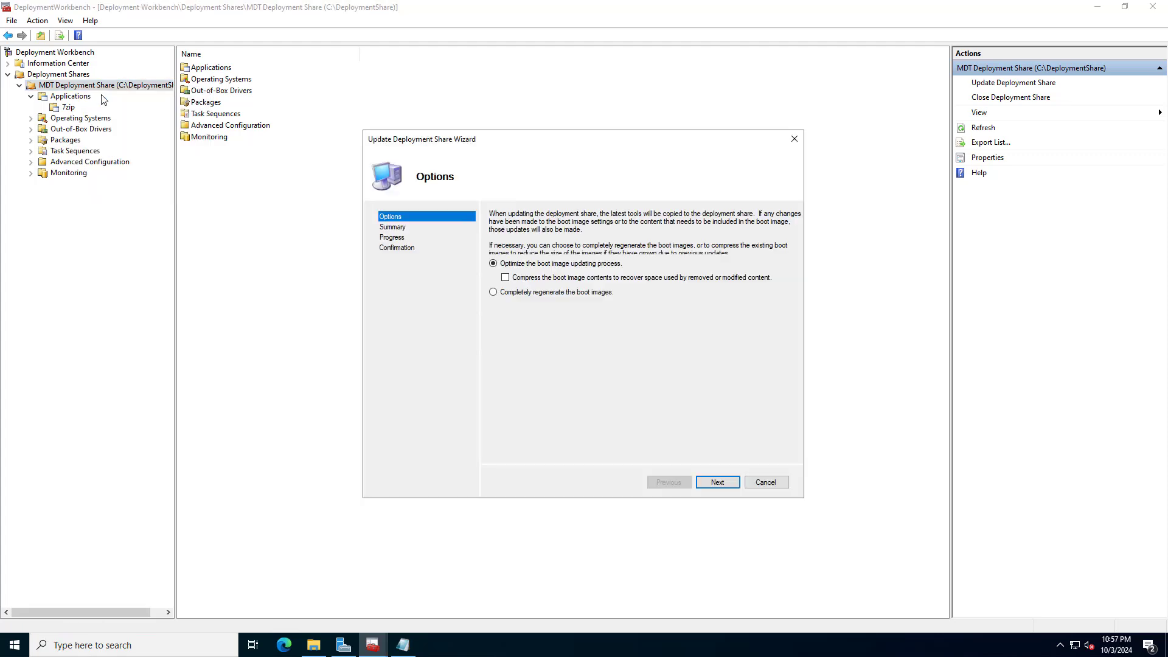
left_click(525, 294)
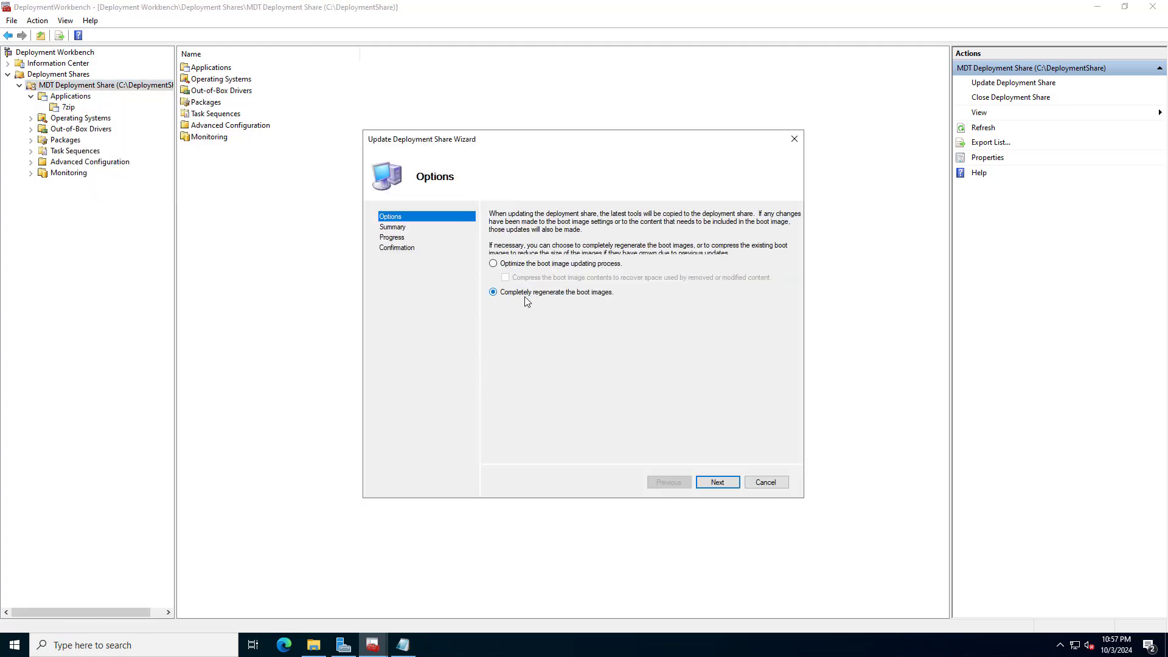
left_click(716, 483)
left_click(717, 484)
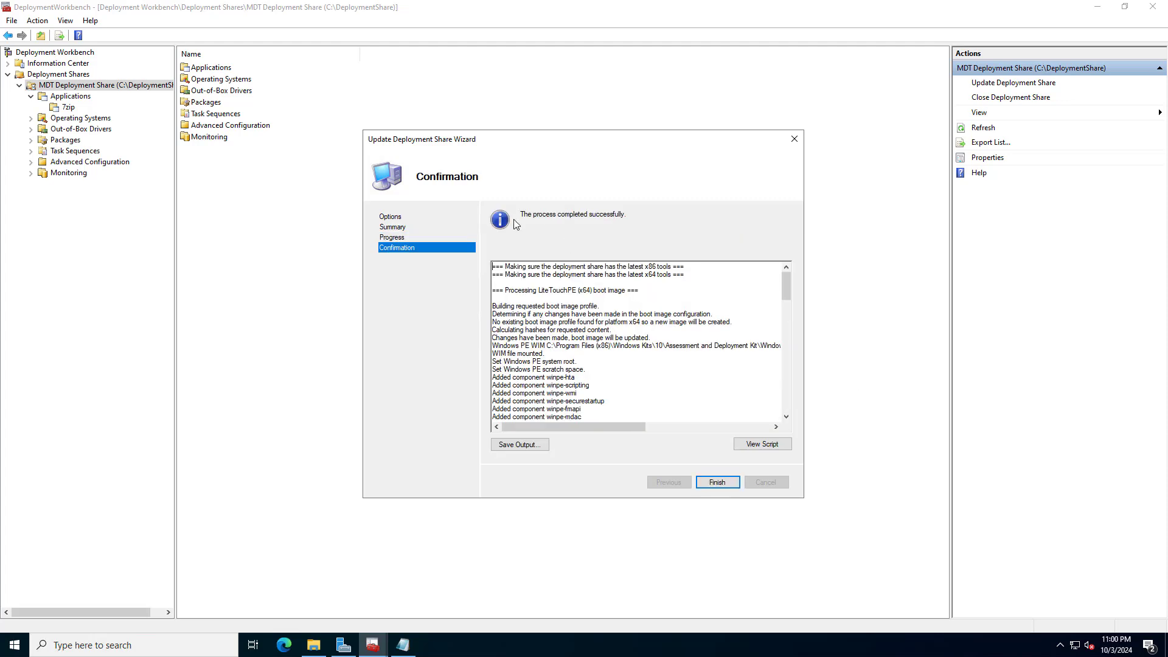
left_click_drag(522, 216, 626, 218)
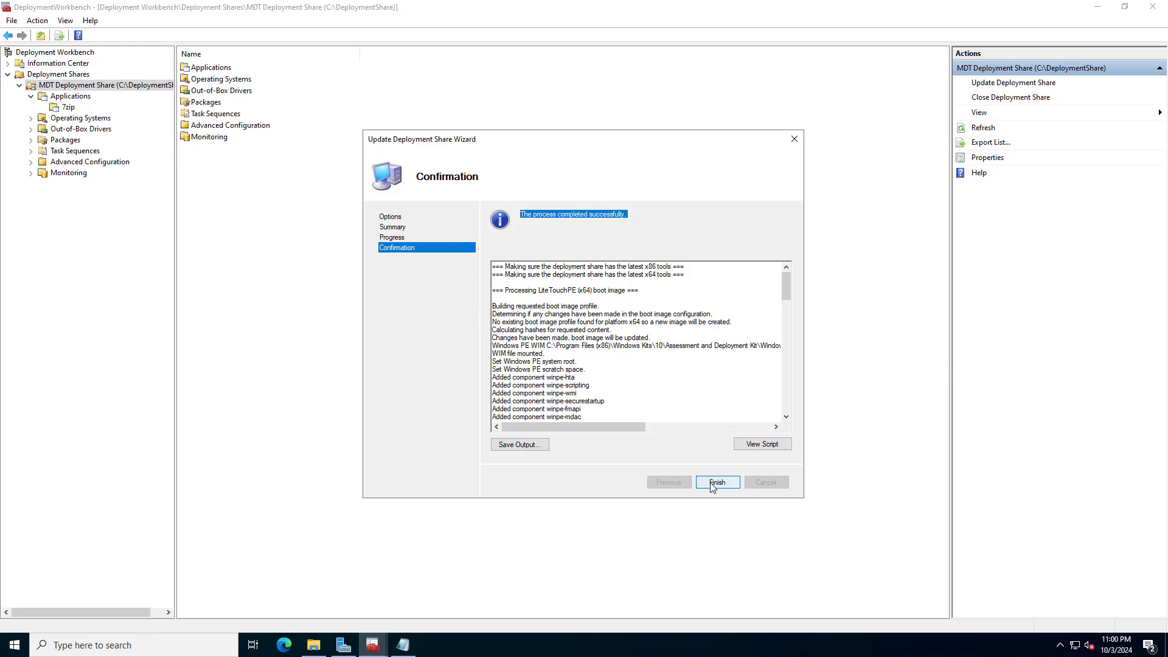
left_click(717, 482)
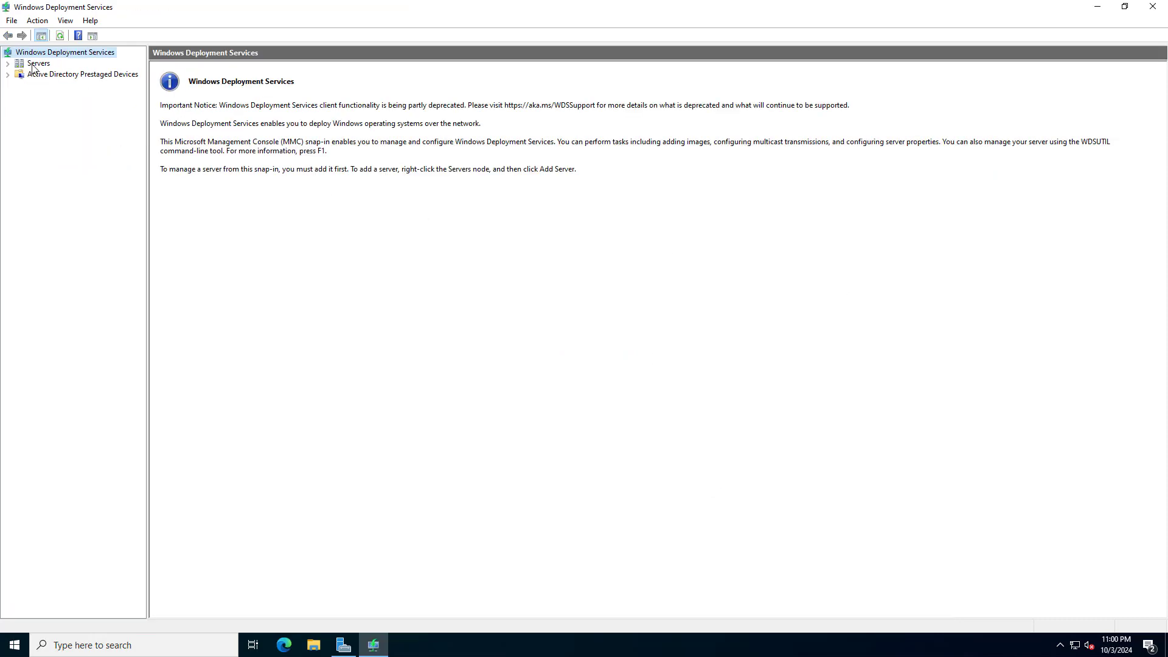
Delete the old Lite Touch Windows PE (x64) image from the WIN-EBD8AUD8PAM server's Boot Images
double_click(33, 64)
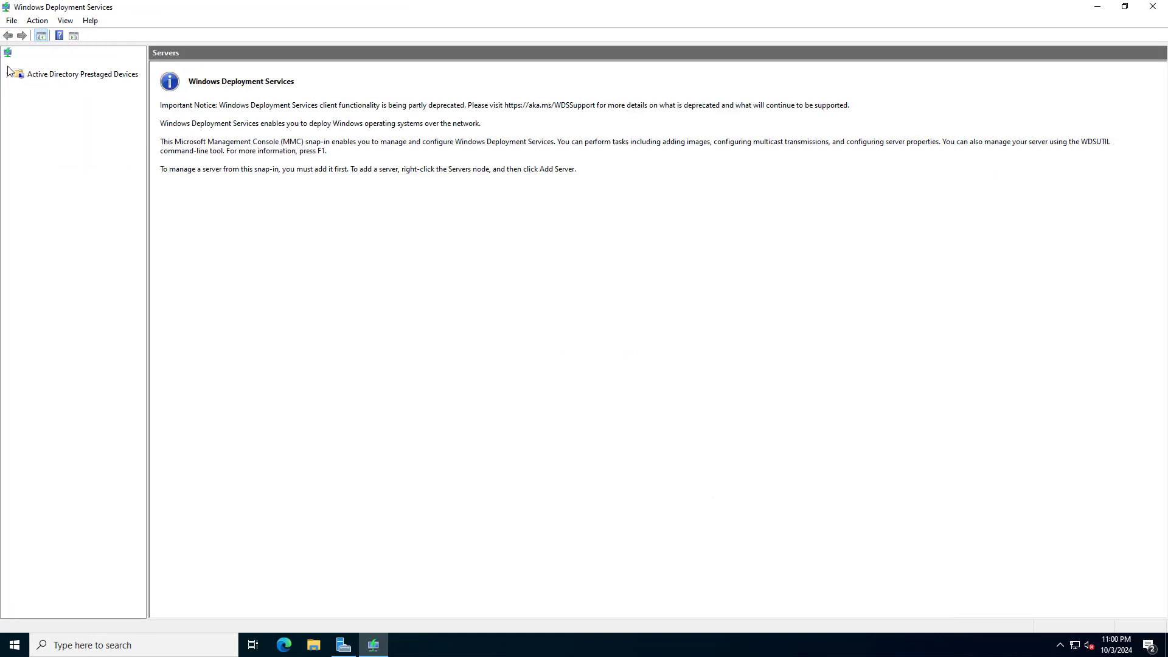
left_click(45, 74)
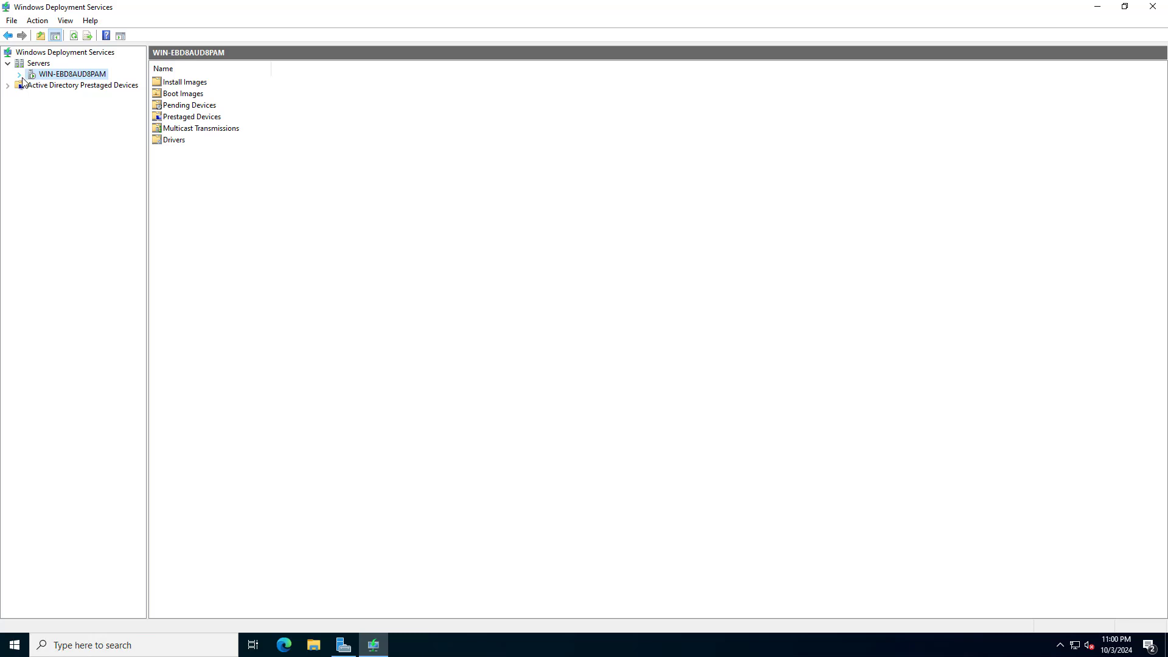
left_click(19, 74)
left_click(70, 96)
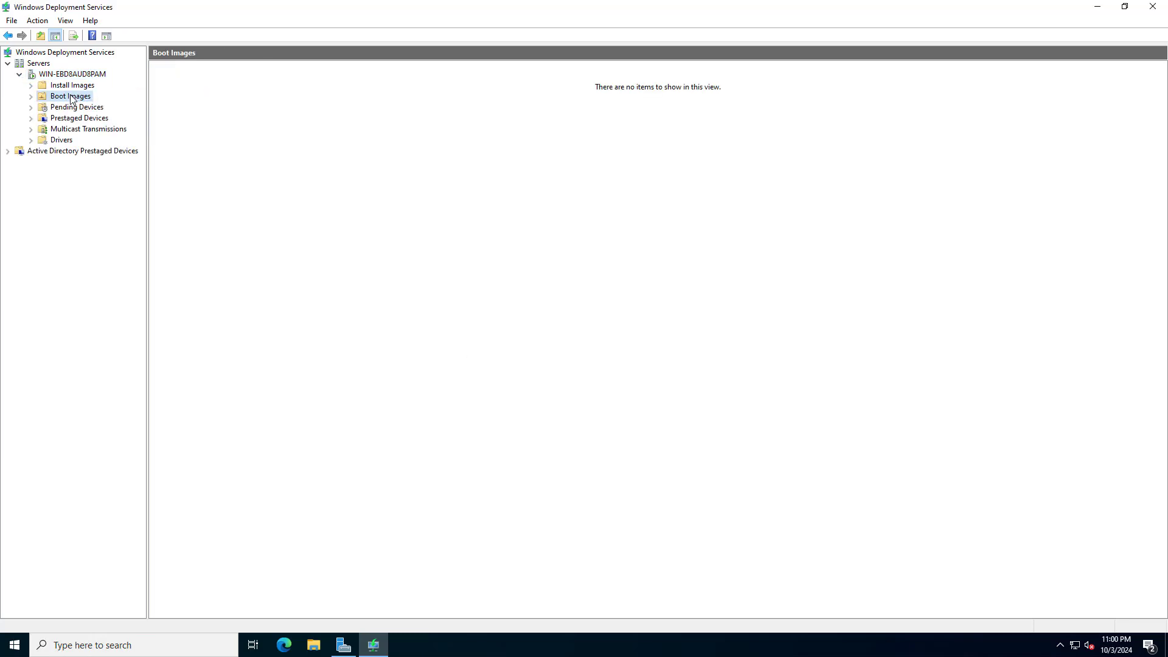
left_click(208, 85)
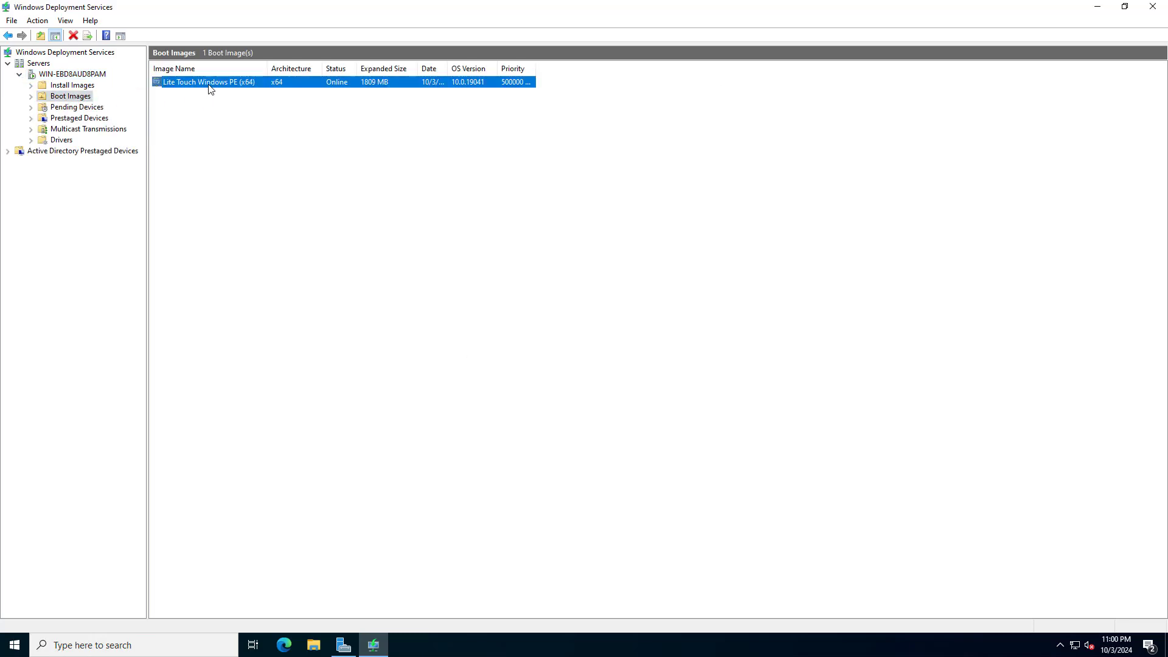
right_click(209, 85)
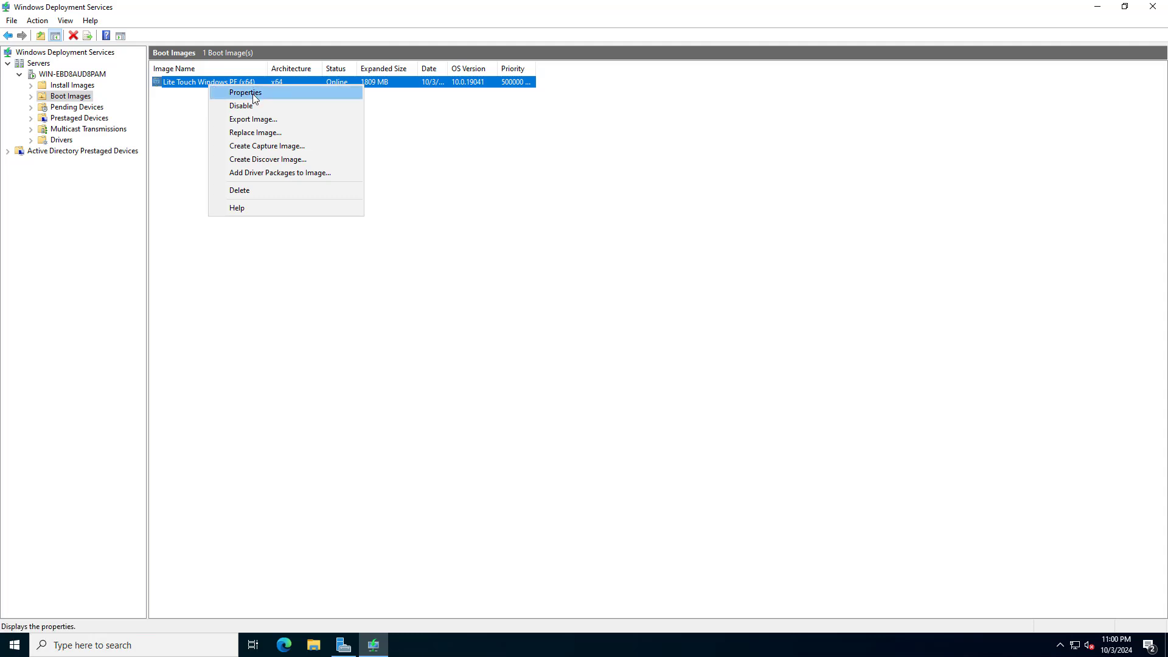
left_click(256, 190)
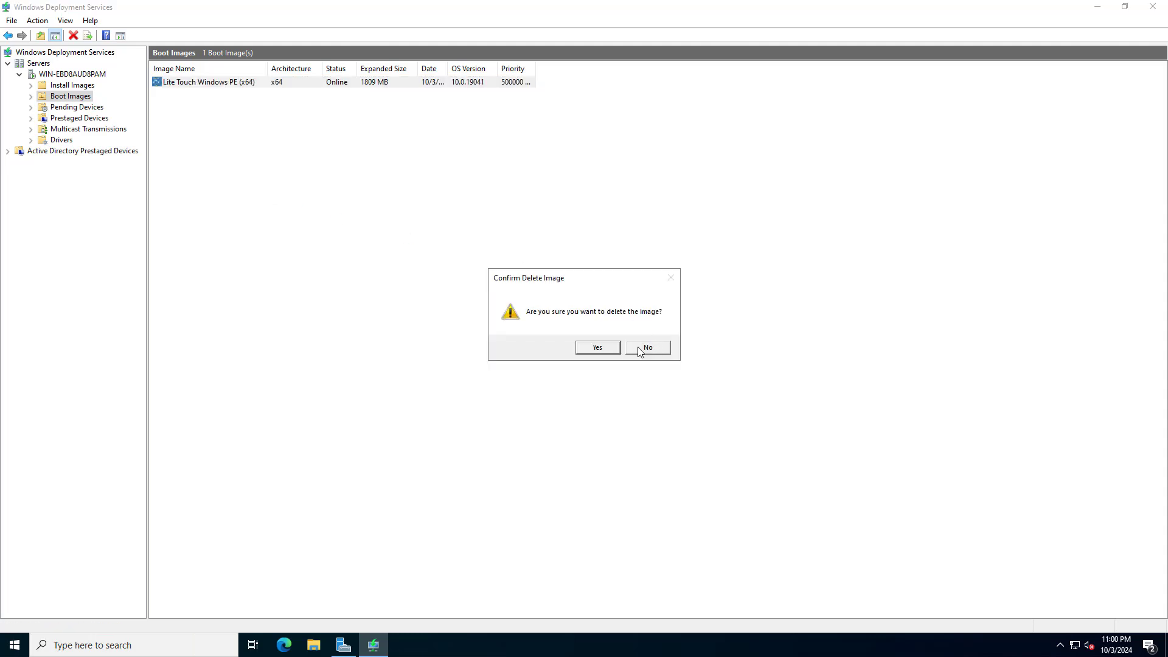
left_click(611, 353)
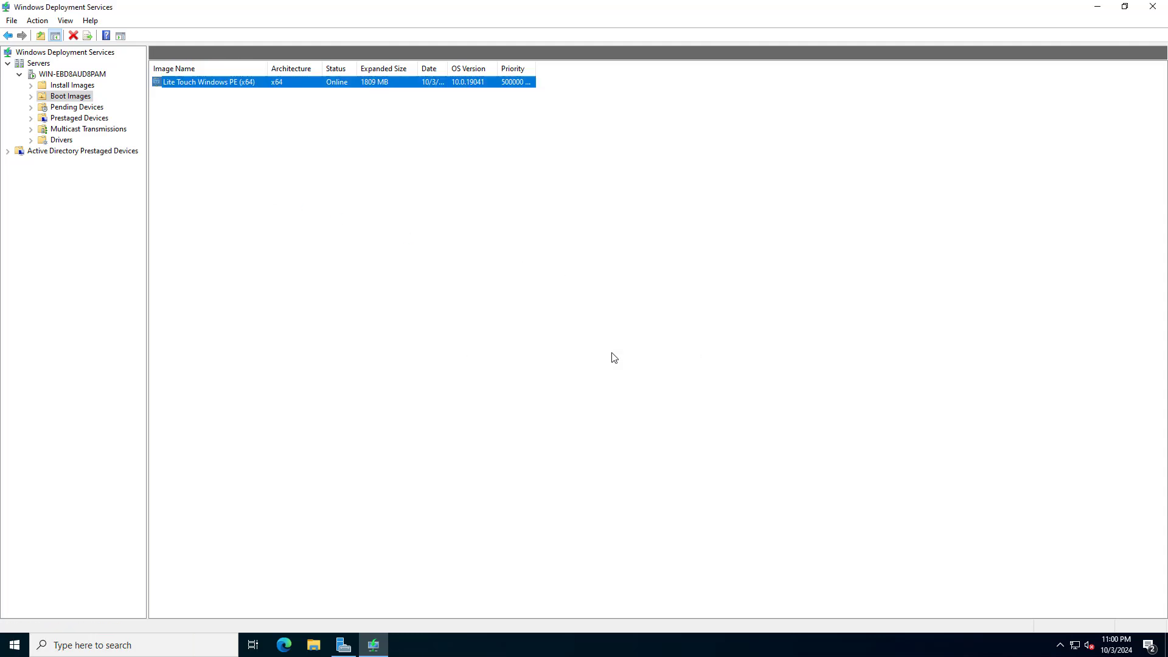
Add the regenerated LiteTouchPE_x64.wim as a new boot image and finish the wizard
right_click(86, 101)
left_click(111, 105)
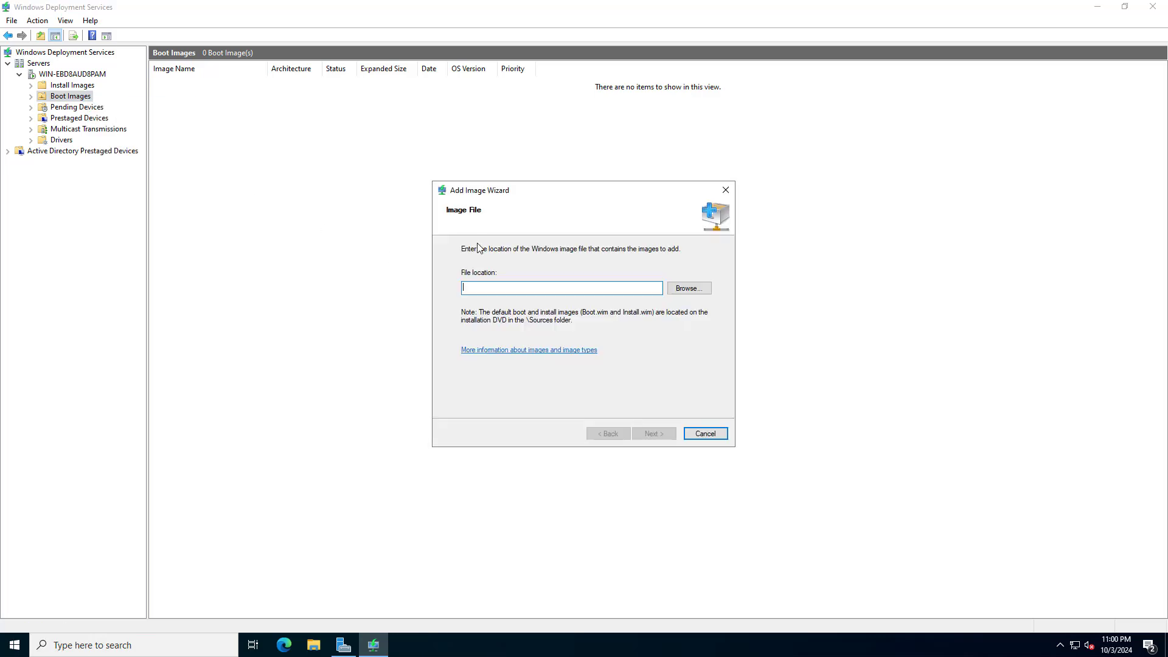
left_click(686, 289)
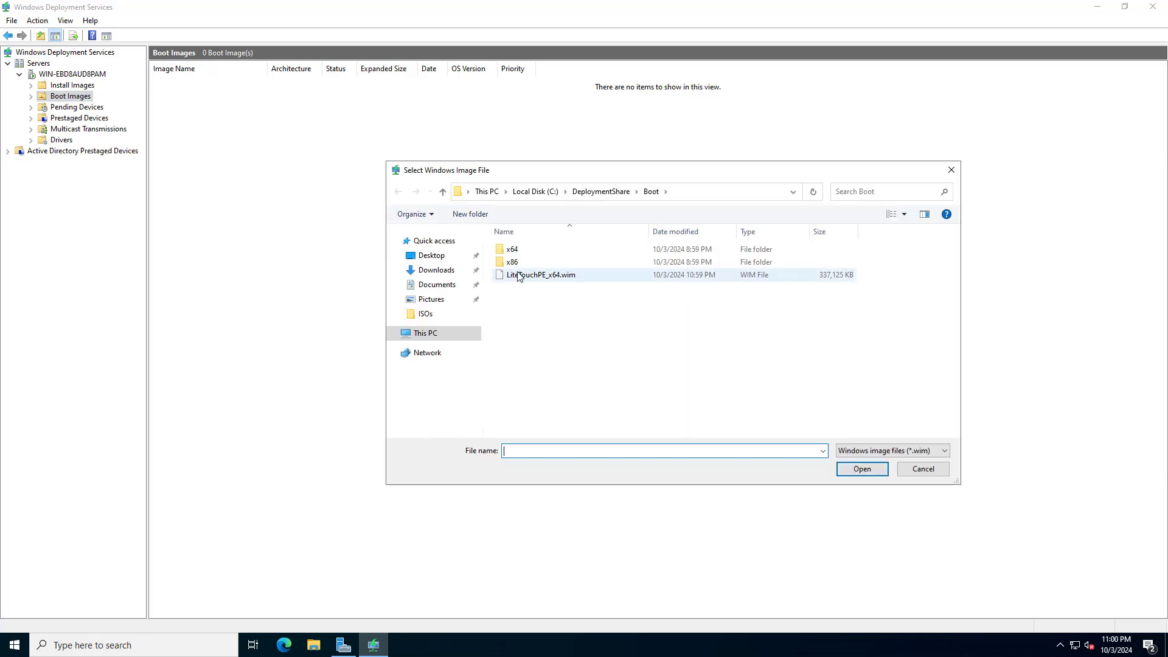
left_click(517, 276)
left_click(703, 196)
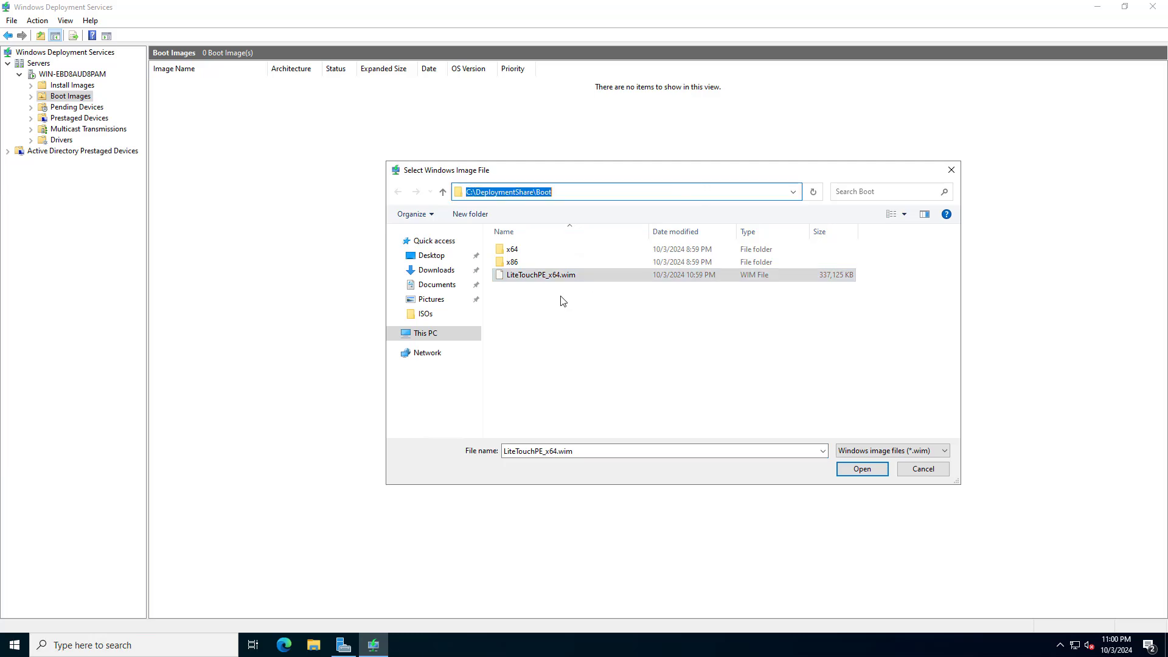
left_click(541, 279)
left_click(861, 470)
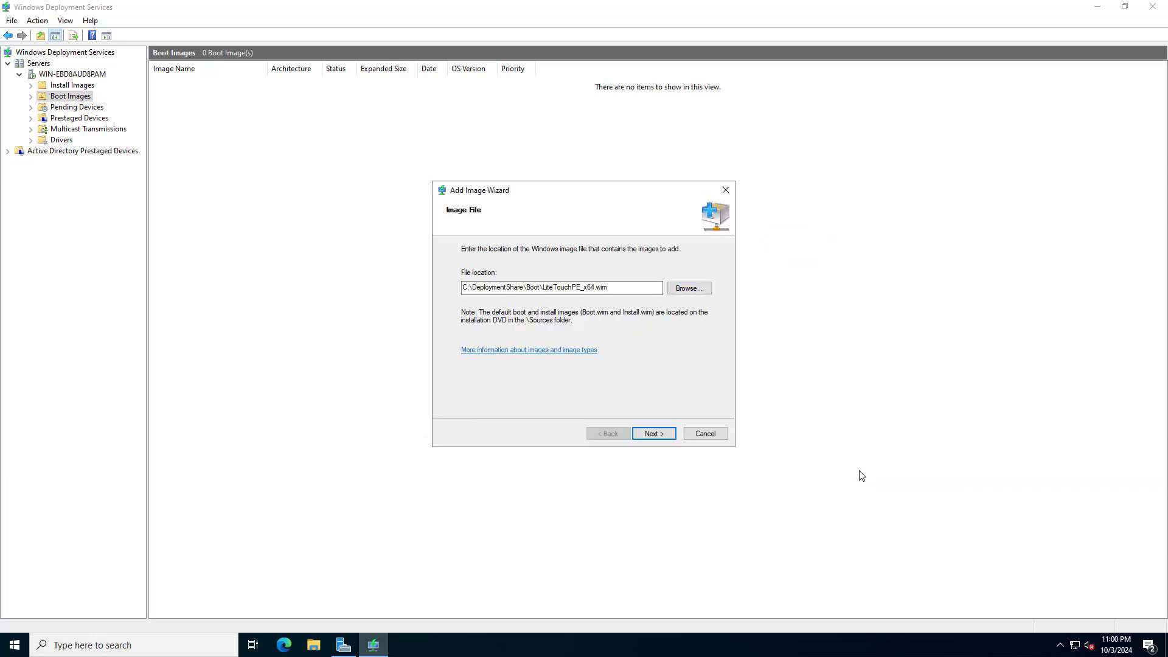
left_click(663, 434)
left_click(663, 435)
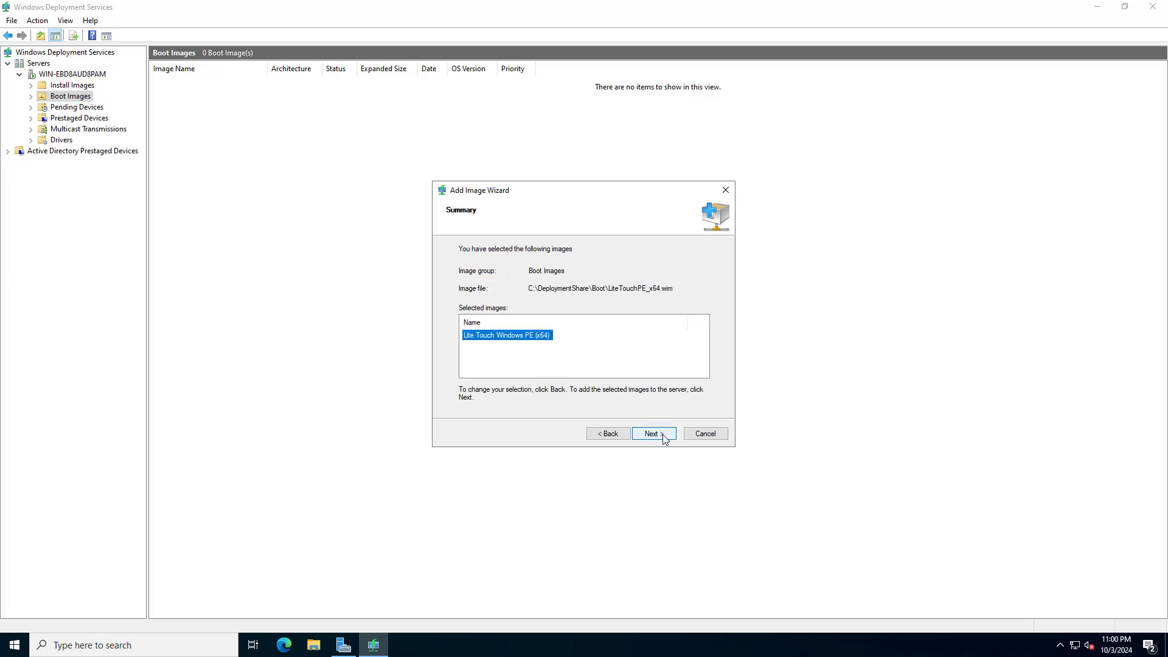
left_click(663, 435)
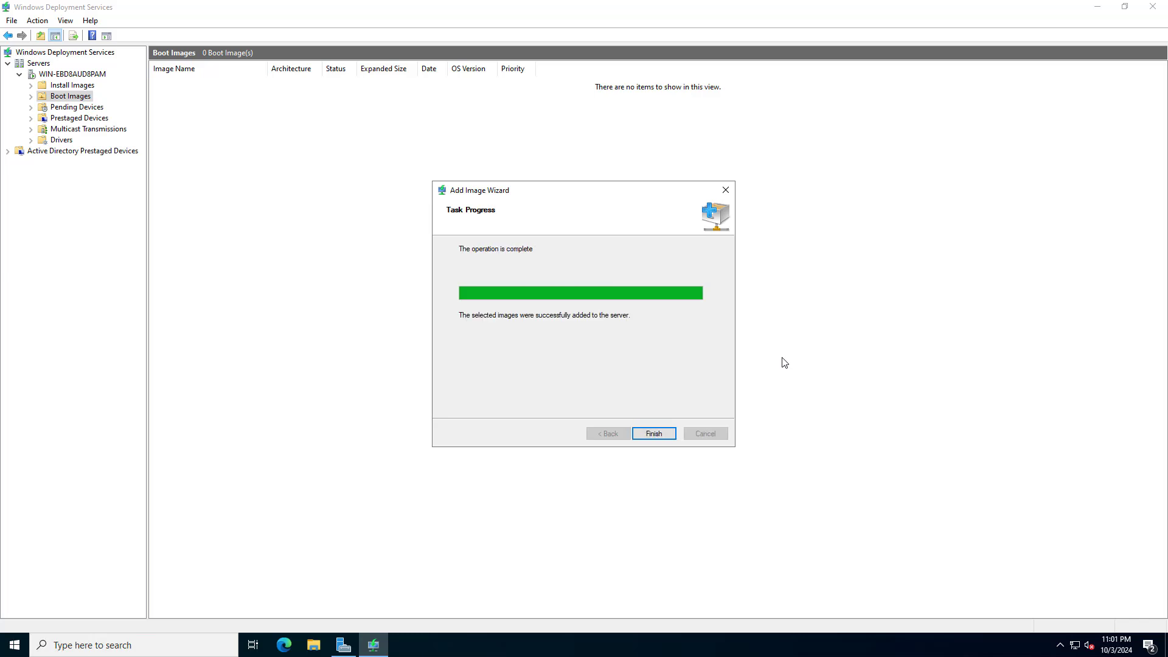
left_click(657, 432)
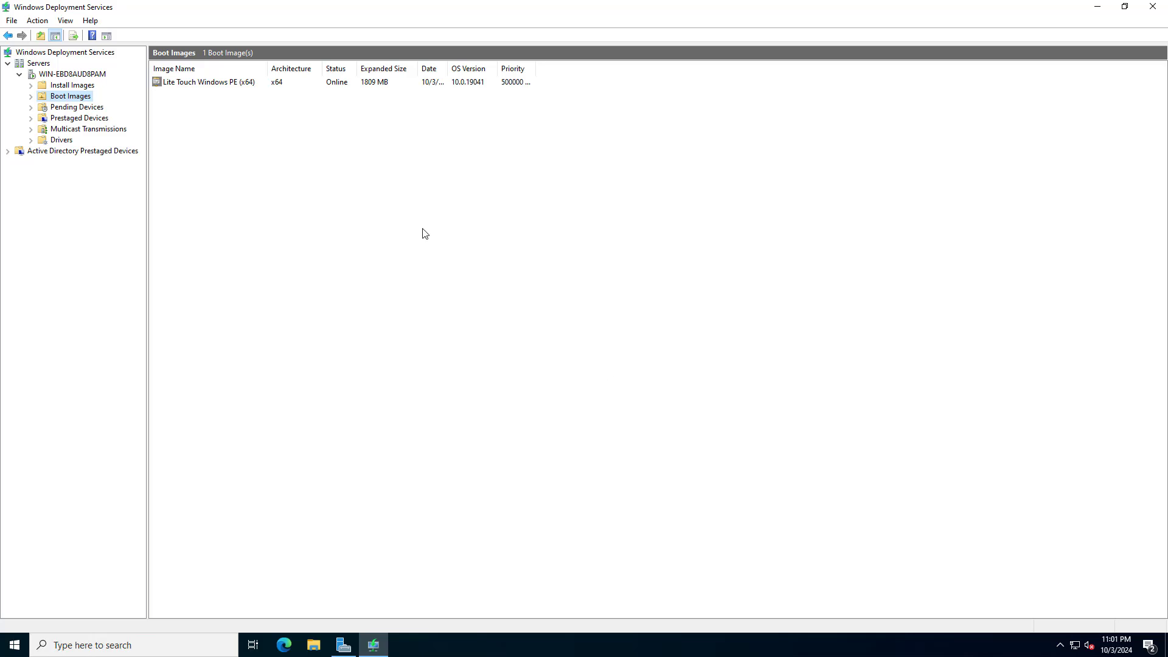
left_click(233, 86)
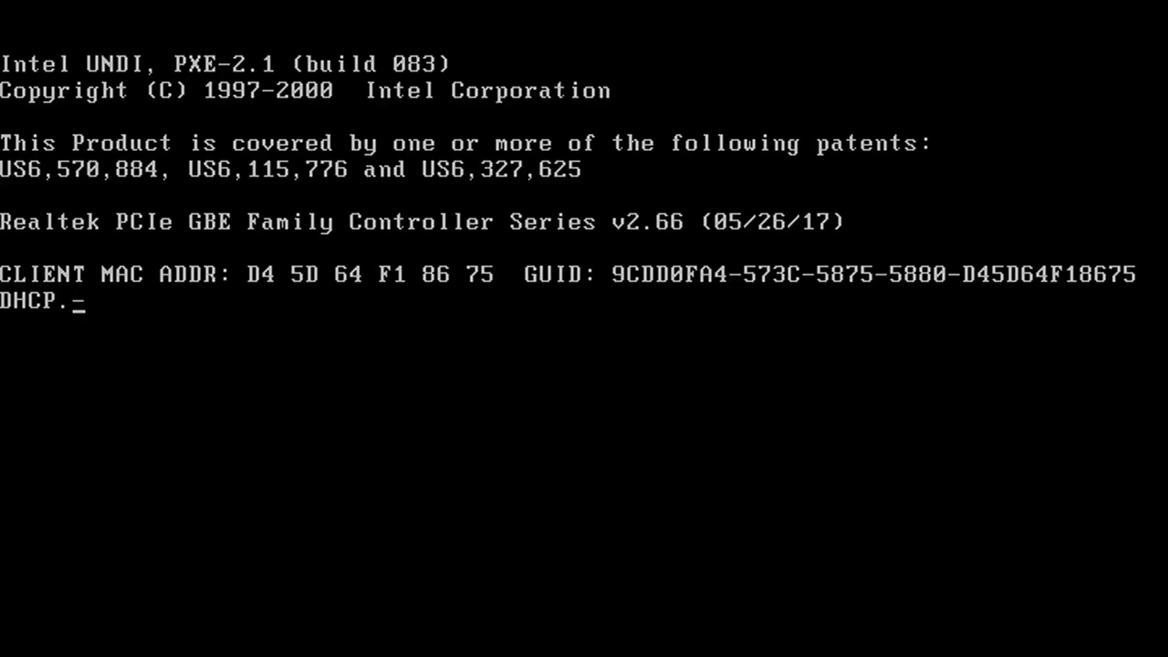
Connect to the deployment share with the administrator user name and its password
type("a")
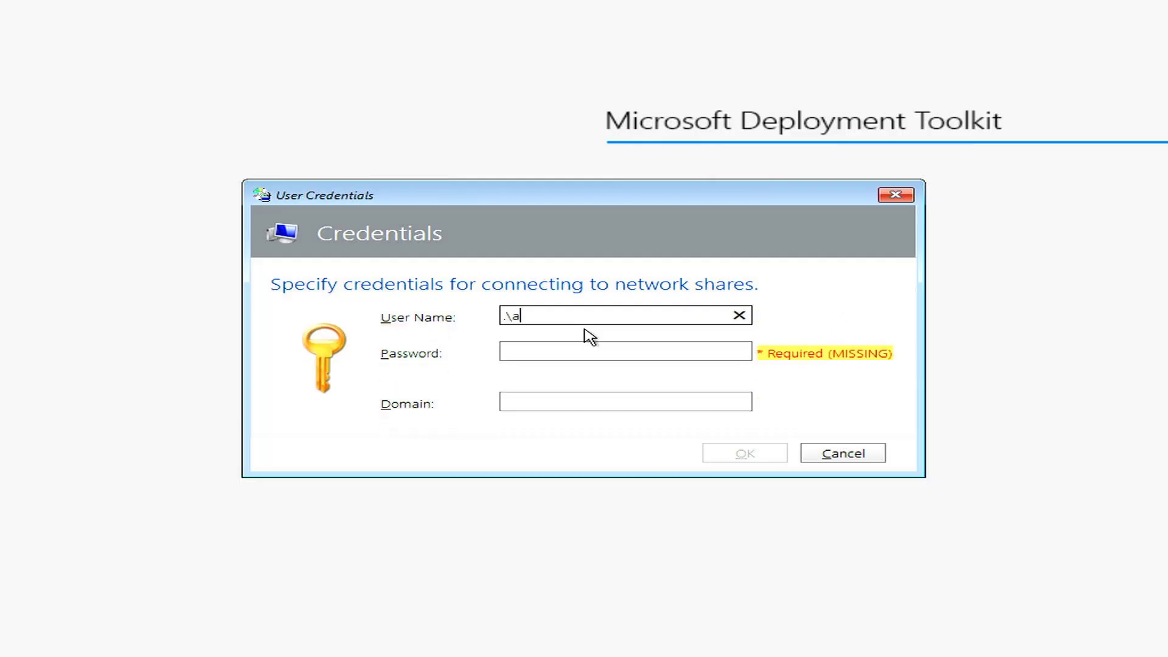
type("dministrator")
left_click(649, 350)
type("************")
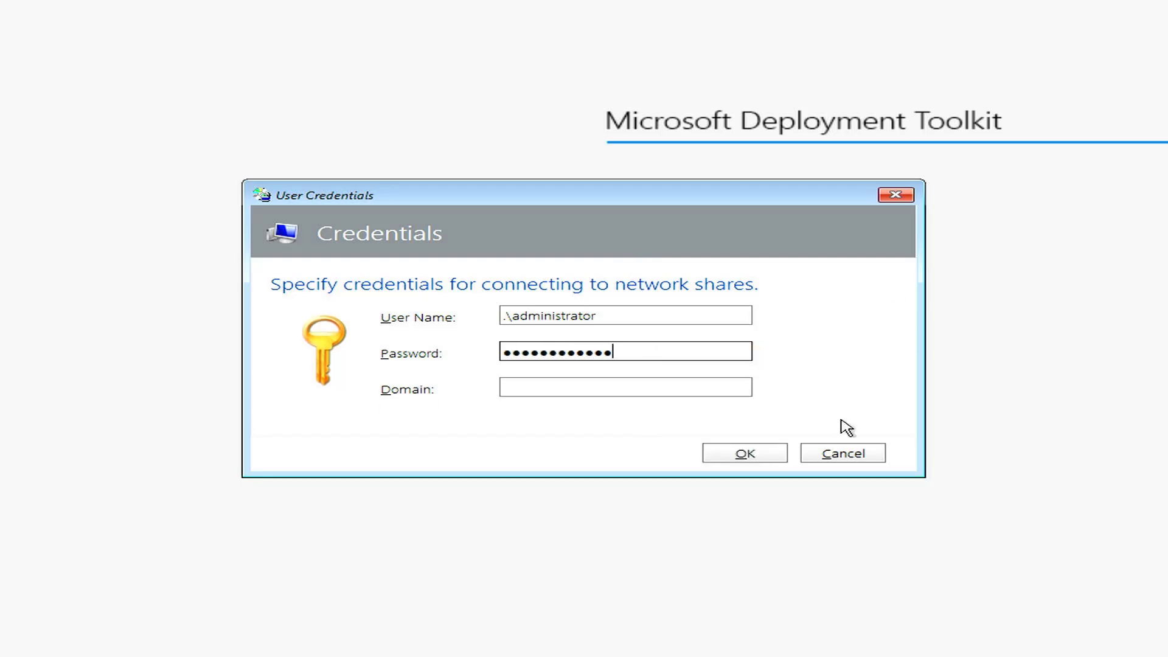
key("Return")
Choose the Windows 11 task sequence, select 7zip for installation, and begin the deployment
left_click(389, 219)
left_click(845, 546)
left_click(837, 547)
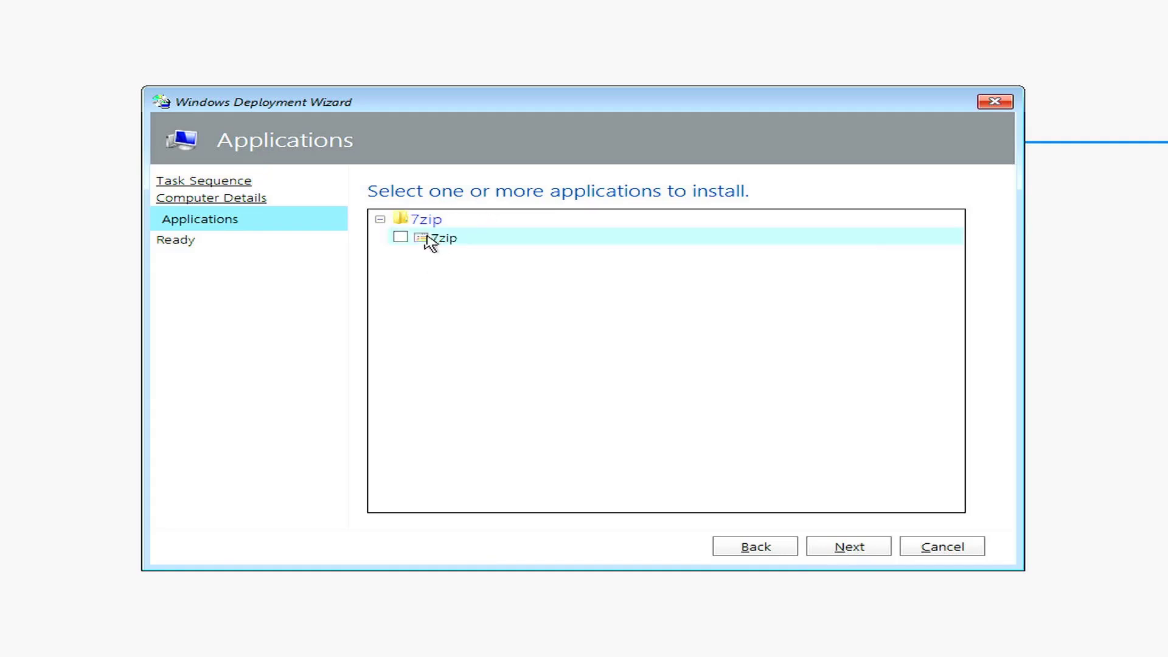
left_click(403, 239)
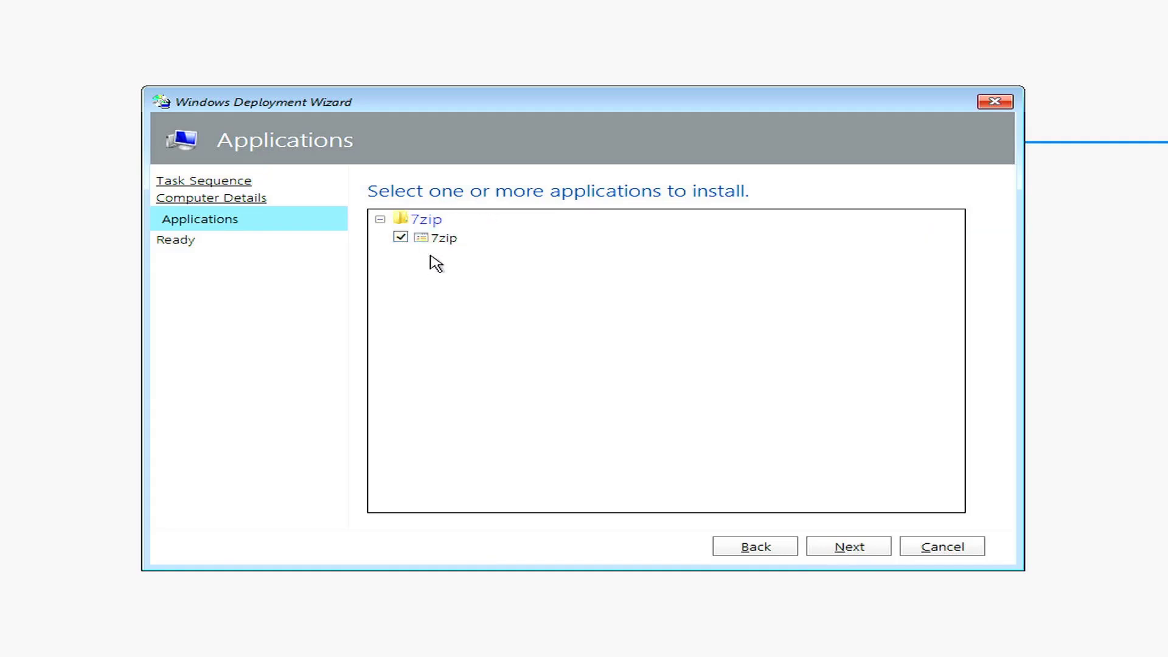
left_click(864, 550)
left_click(863, 550)
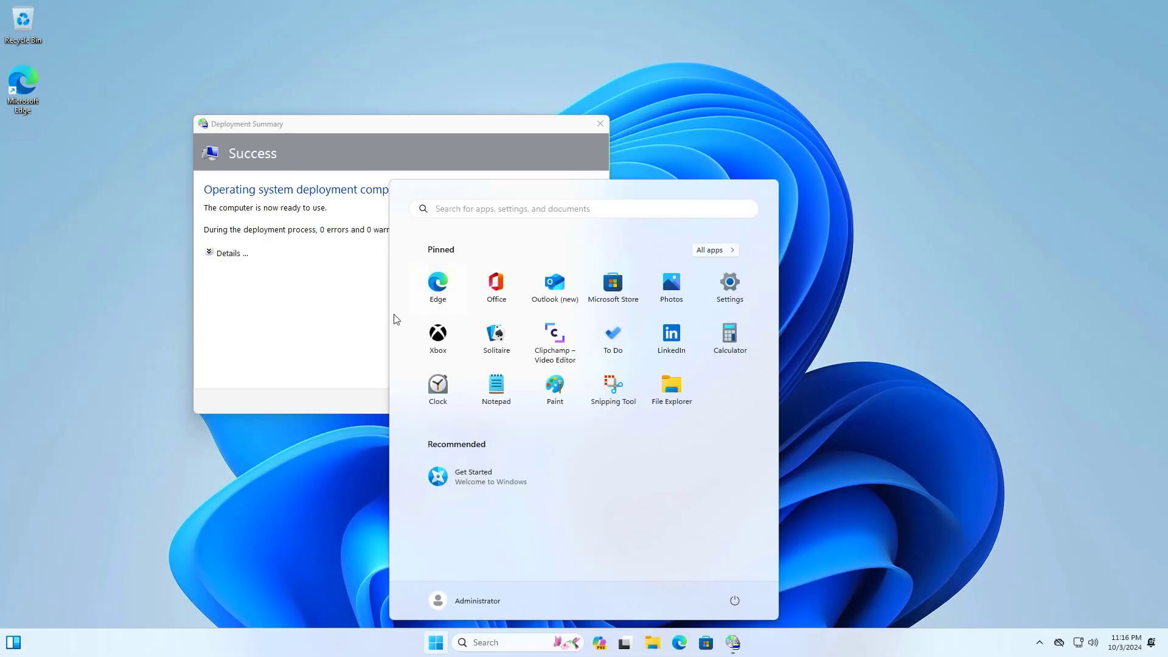
Close the deployment summary and open Settings > Apps > Installed apps to confirm 7-Zip 24.08 (x64 edition)
left_click(336, 329)
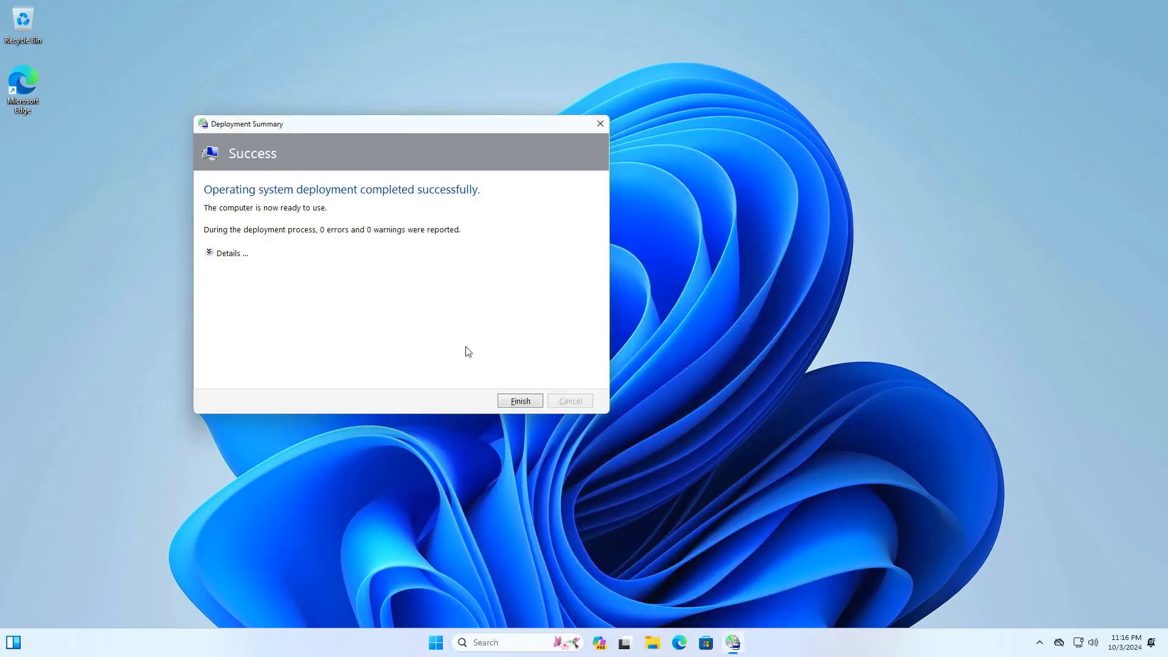
left_click(520, 401)
left_click(440, 641)
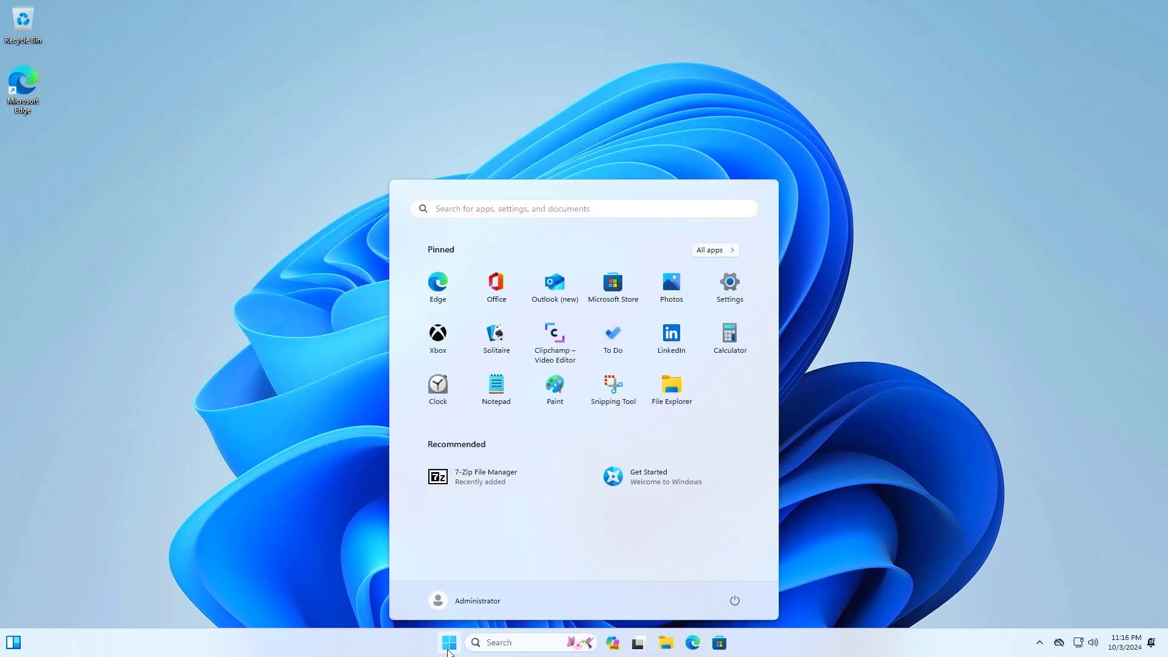
left_click(725, 299)
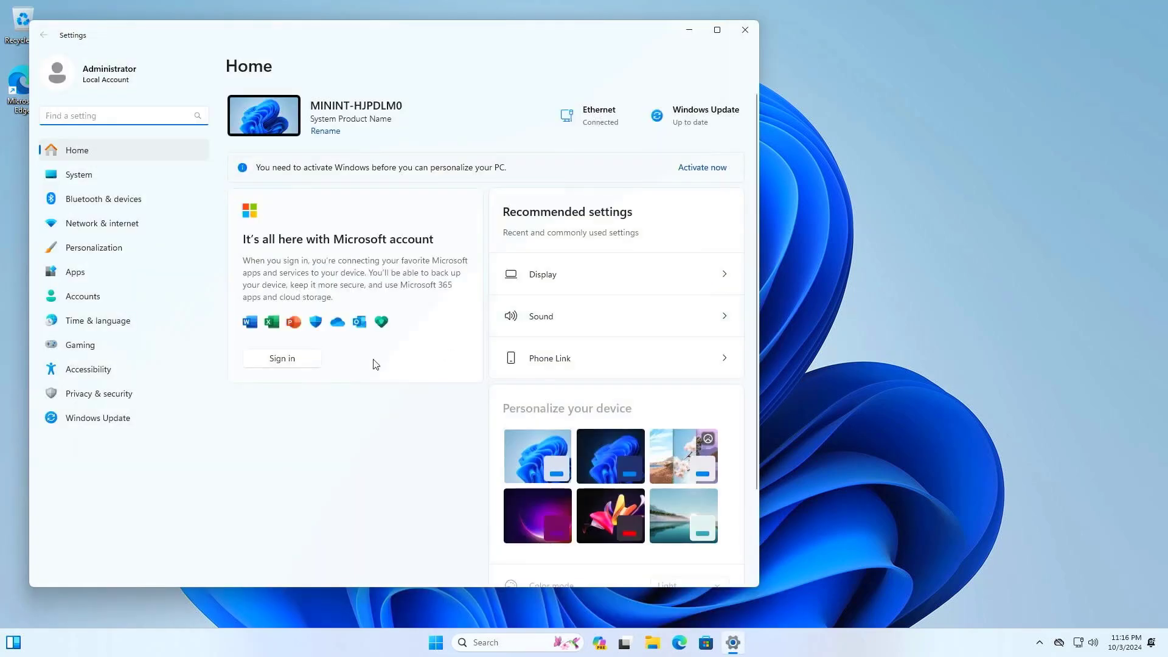
left_click(101, 180)
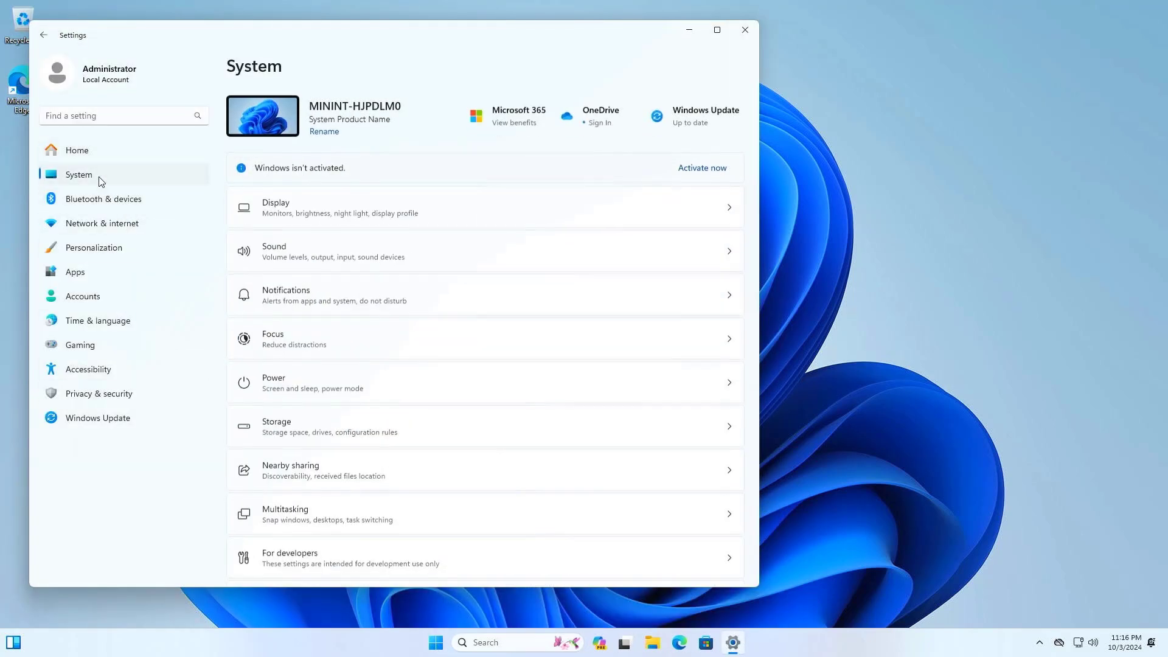
left_click(76, 272)
left_click(281, 124)
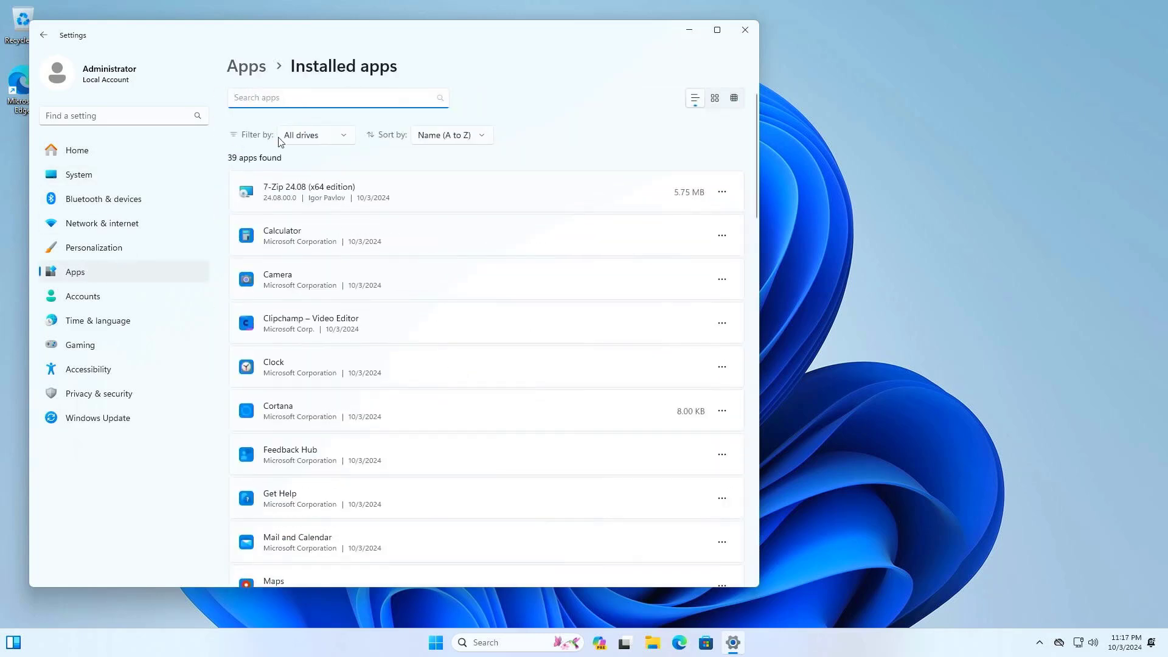